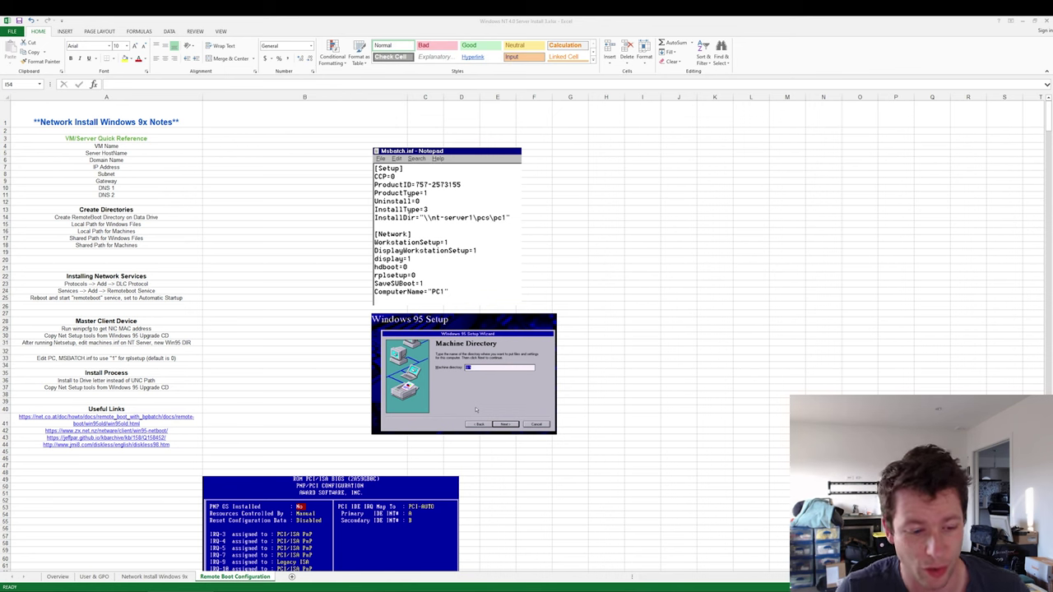
# - Review the Remote Boot Configuration cells and screenshots in Excel, then switch to the NT-SERVER1 VM
pyautogui.click(57, 580)
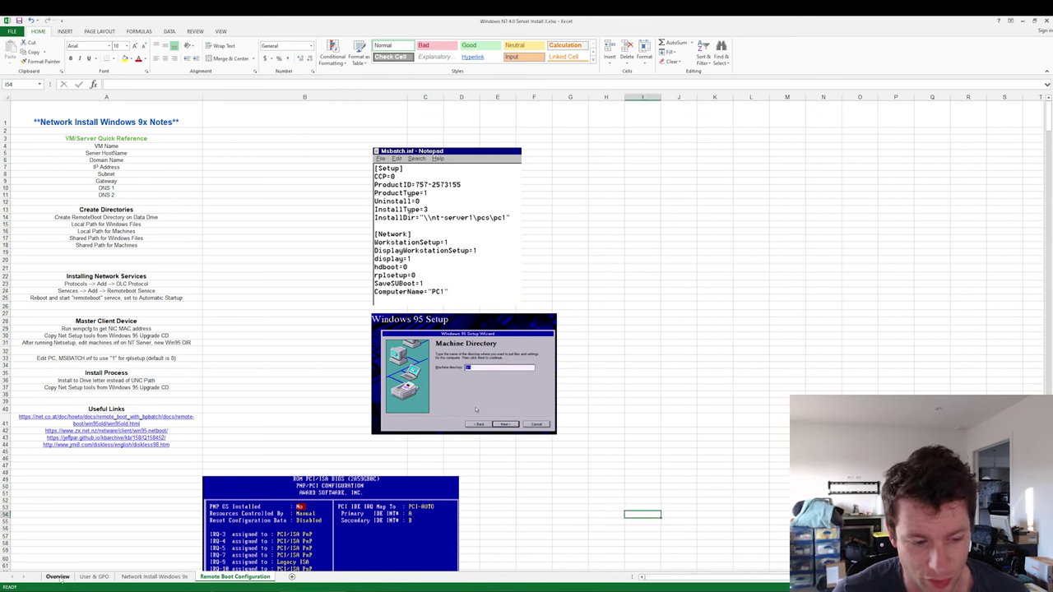
pyautogui.click(219, 153)
pyautogui.moveTo(220, 153); pyautogui.dragTo(211, 212)
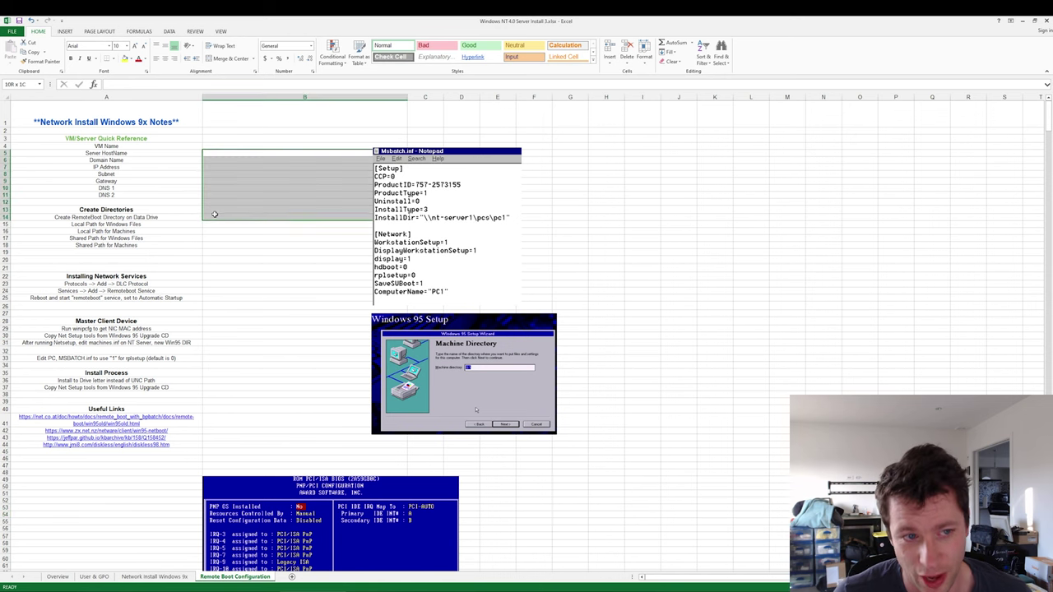
pyautogui.click(214, 293)
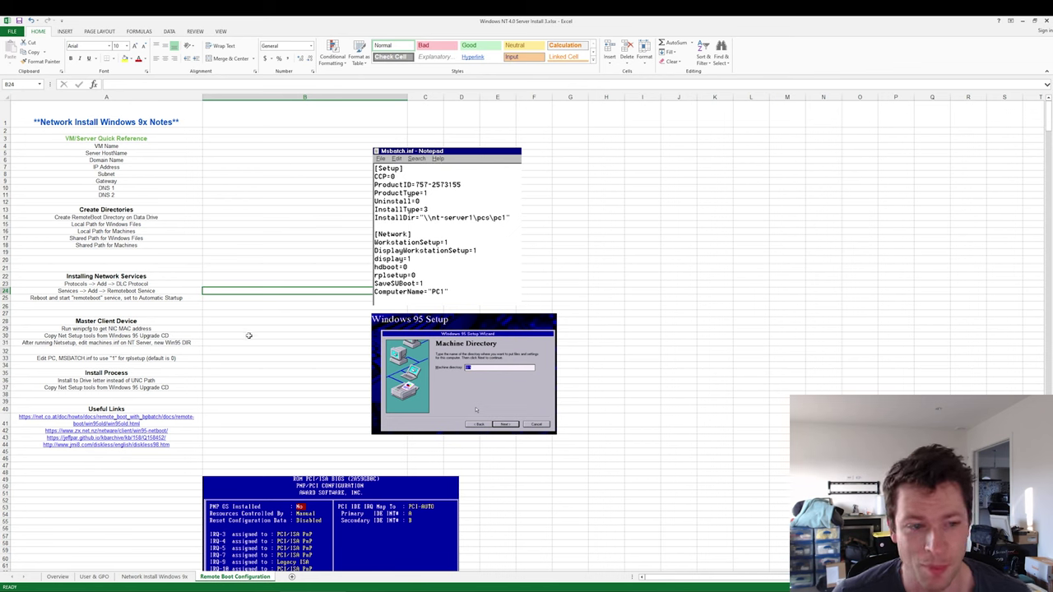
pyautogui.click(381, 200)
pyautogui.click(435, 387)
pyautogui.click(323, 532)
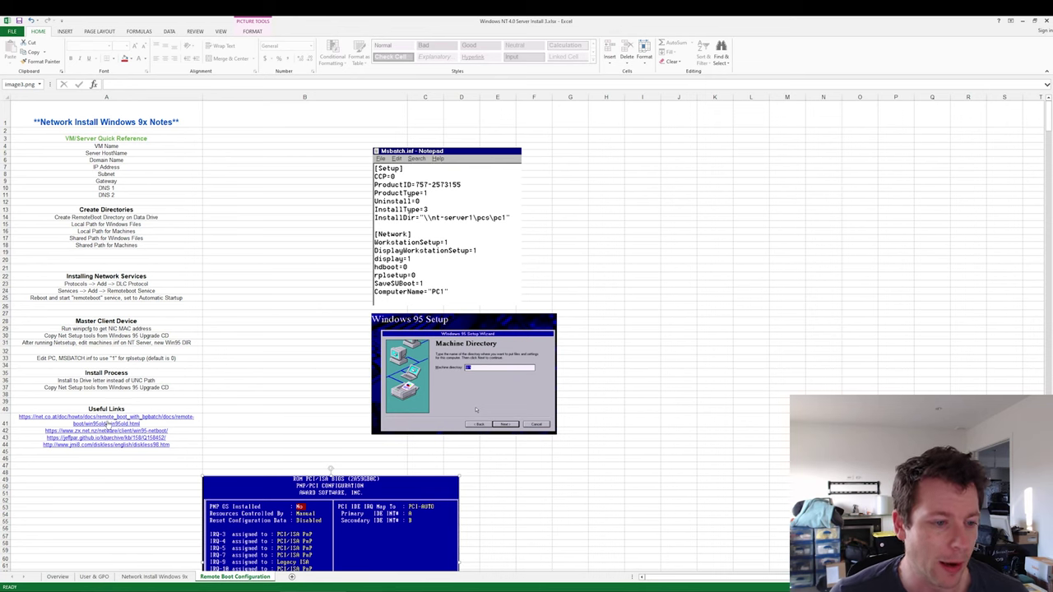
pyautogui.hotkey('alt', 'Tab')
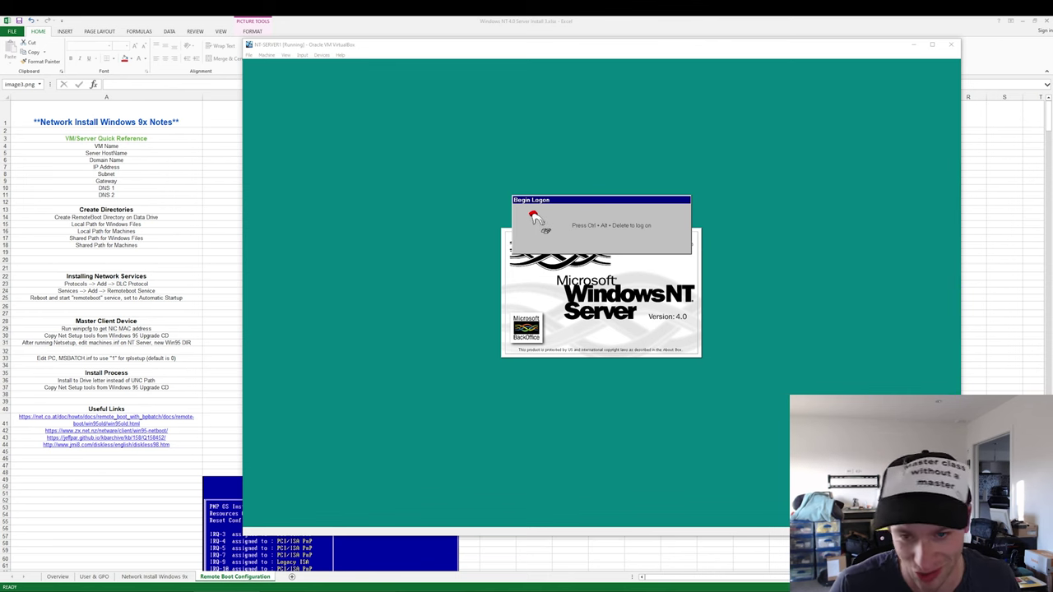
# - Log on to the NT server and open the root of drive D: in My Computer
pyautogui.click(712, 264)
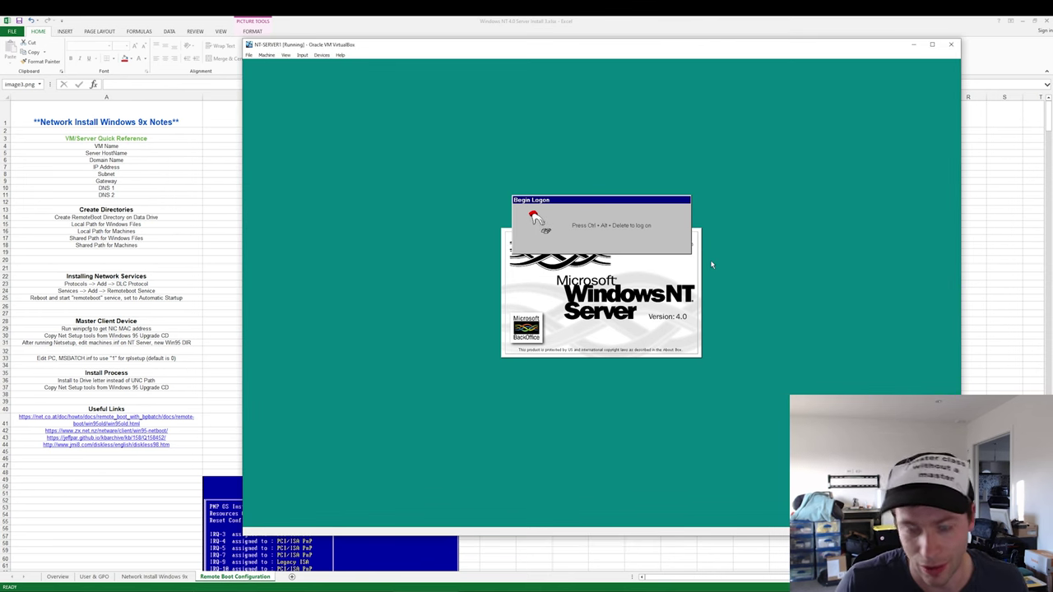
pyautogui.hotkey('ctrl', 'Delete')
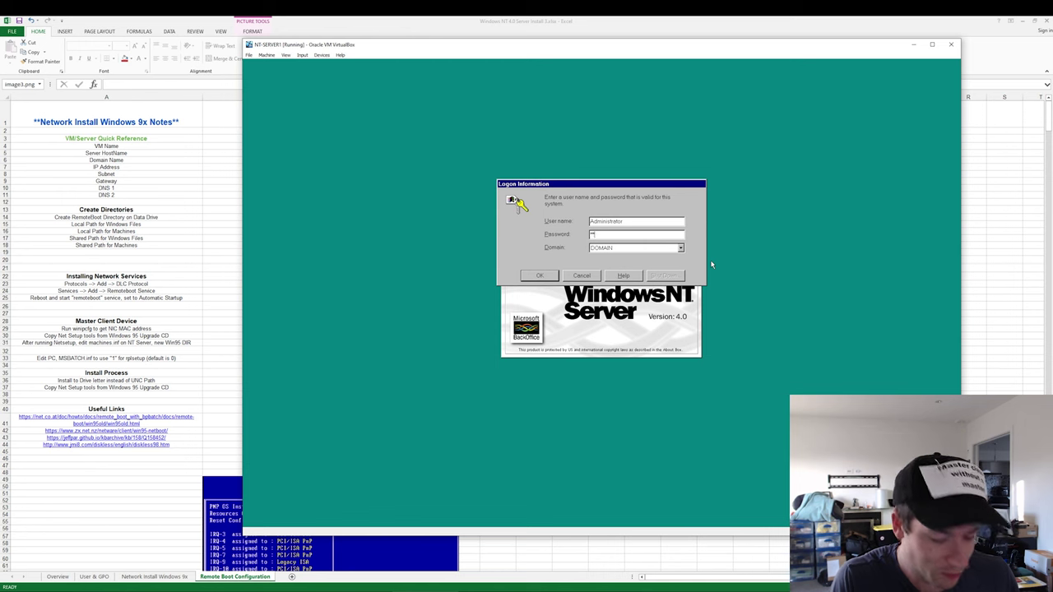
pyautogui.press('Return')
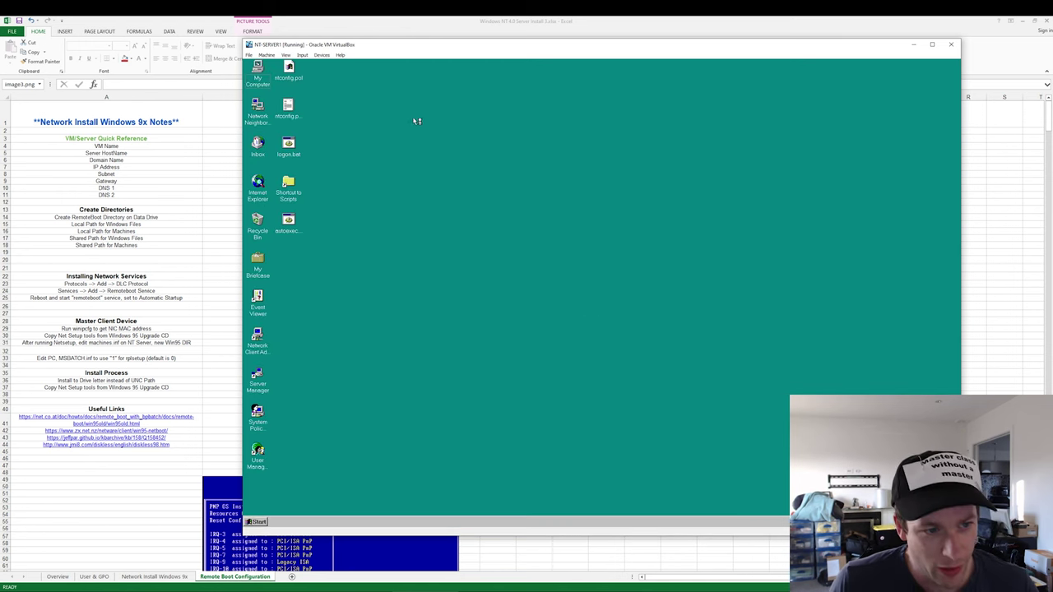
pyautogui.doubleClick(274, 89)
pyautogui.doubleClick(359, 138)
pyautogui.doubleClick(360, 136)
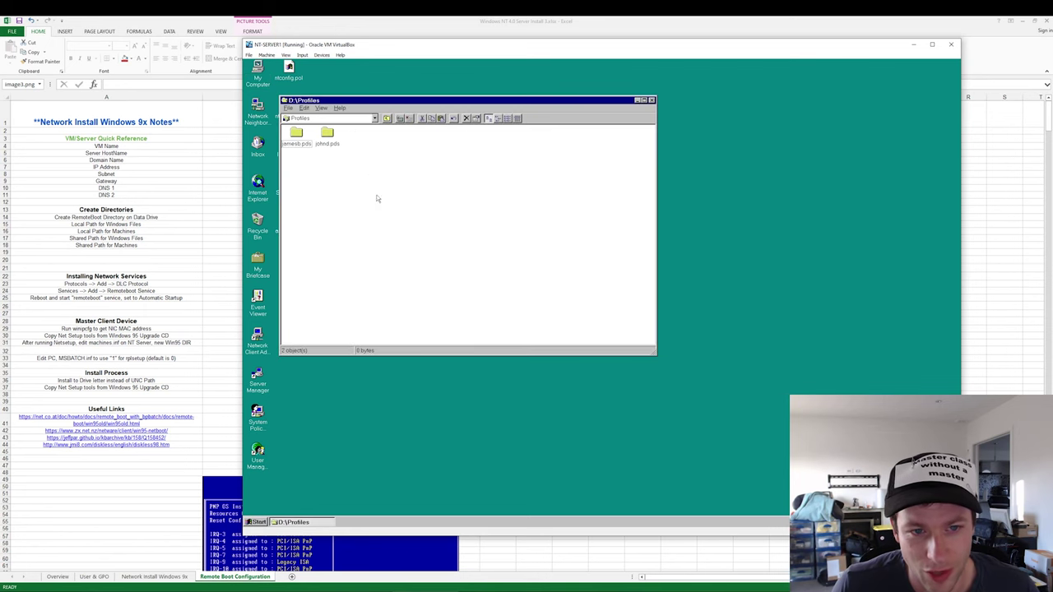
pyautogui.click(386, 118)
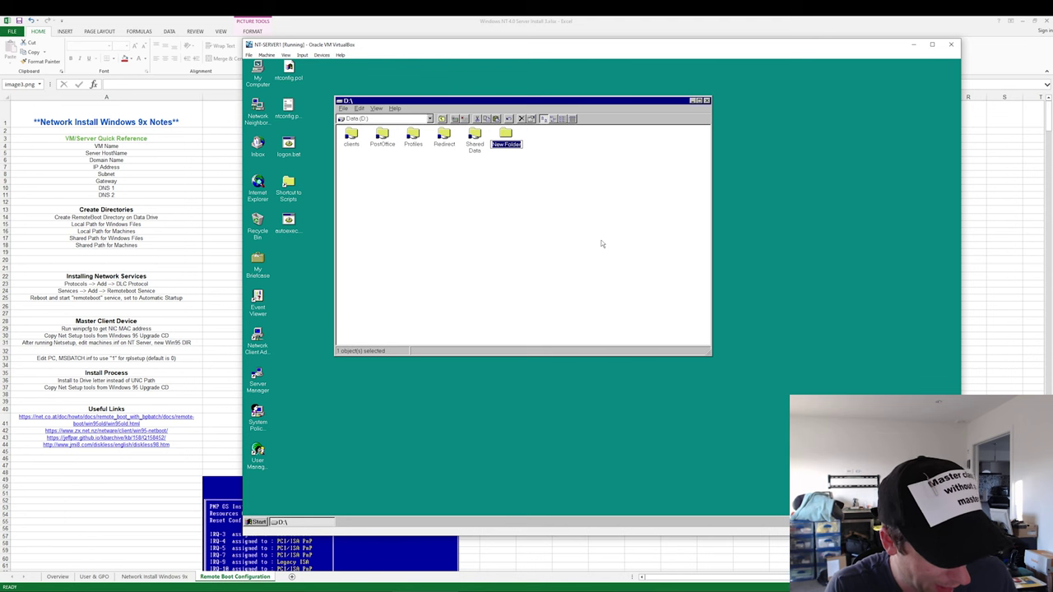
# - Create the SBS folder on D: with a netpc subfolder inside it
pyautogui.write('SBS')
pyautogui.press('Return')
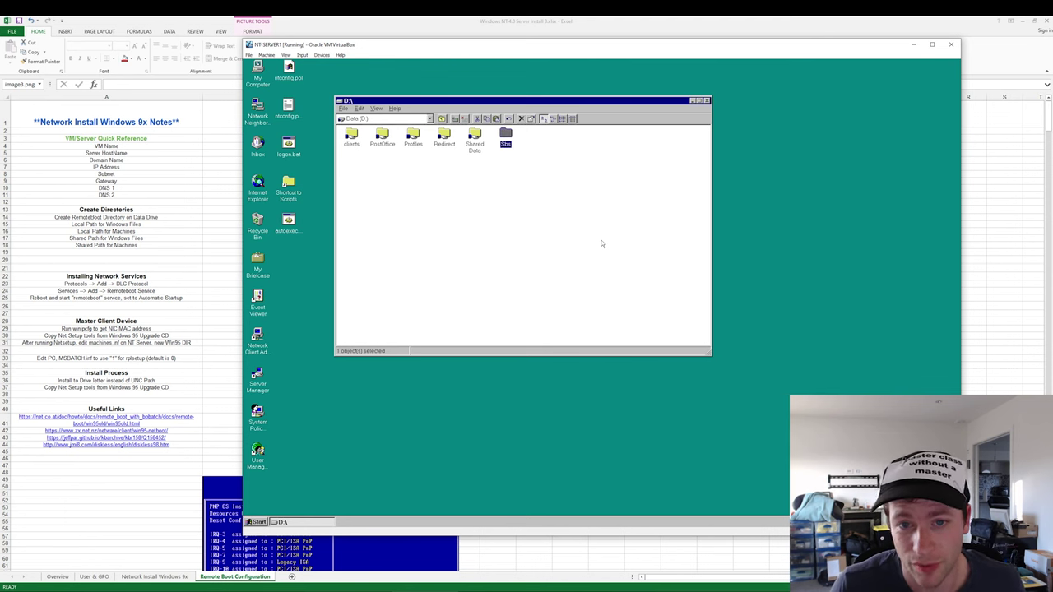
pyautogui.press('Return')
pyautogui.rightClick(434, 162)
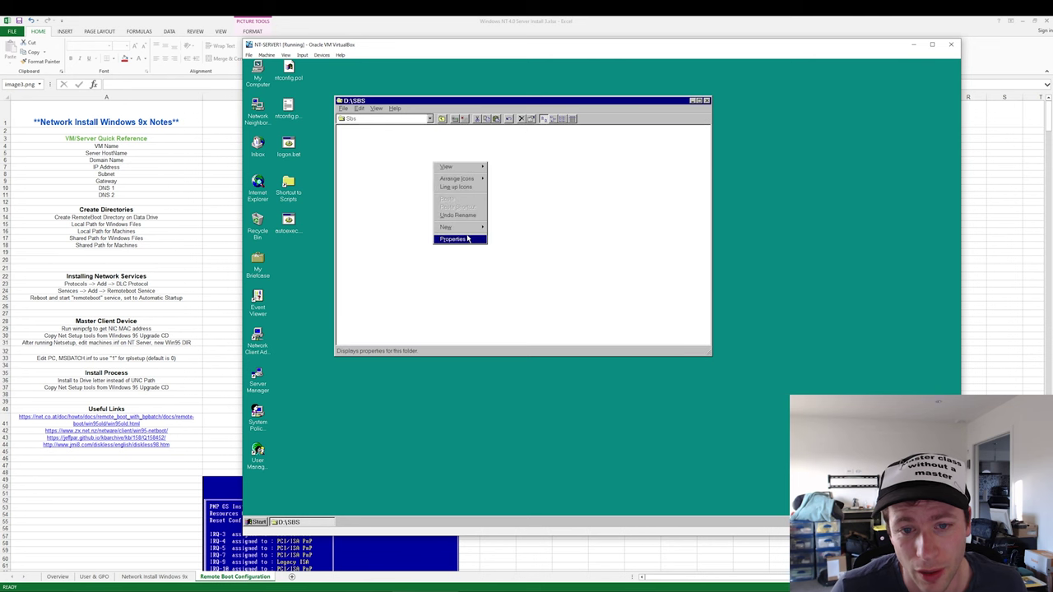
pyautogui.click(496, 230)
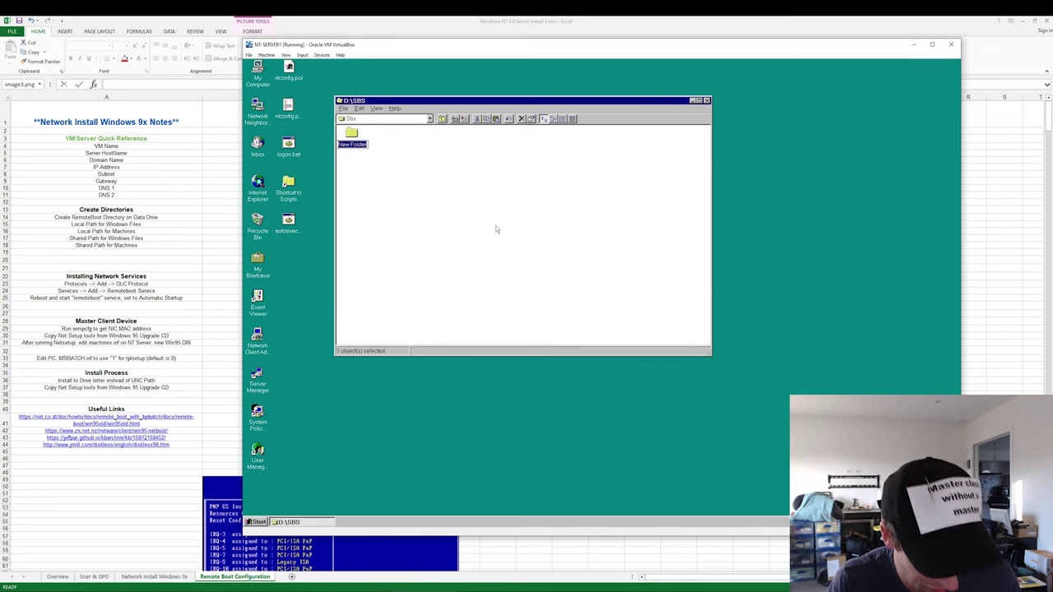
pyautogui.write('netpc')
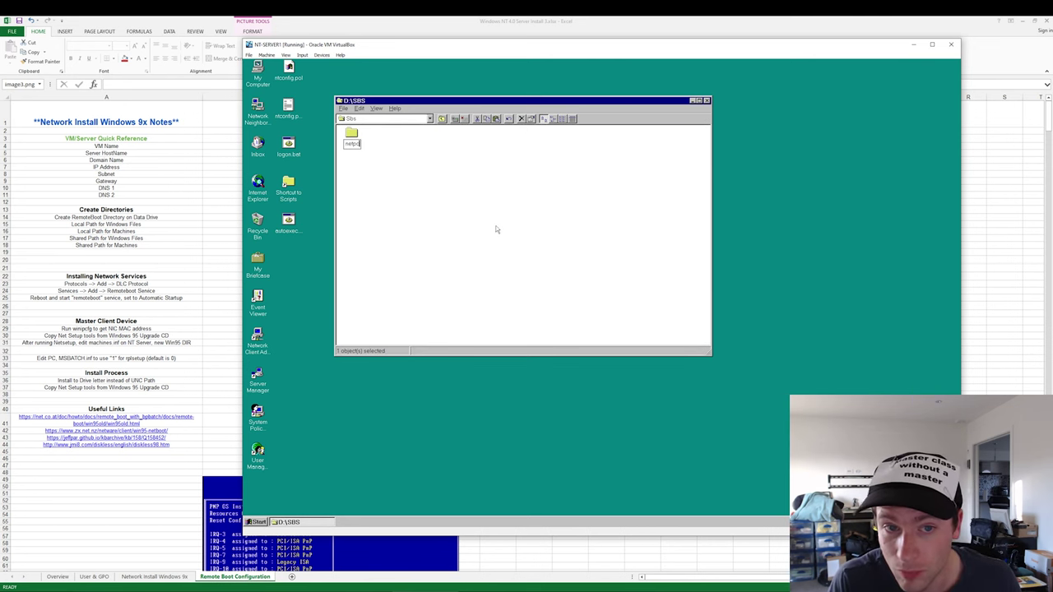
pyautogui.press('Return')
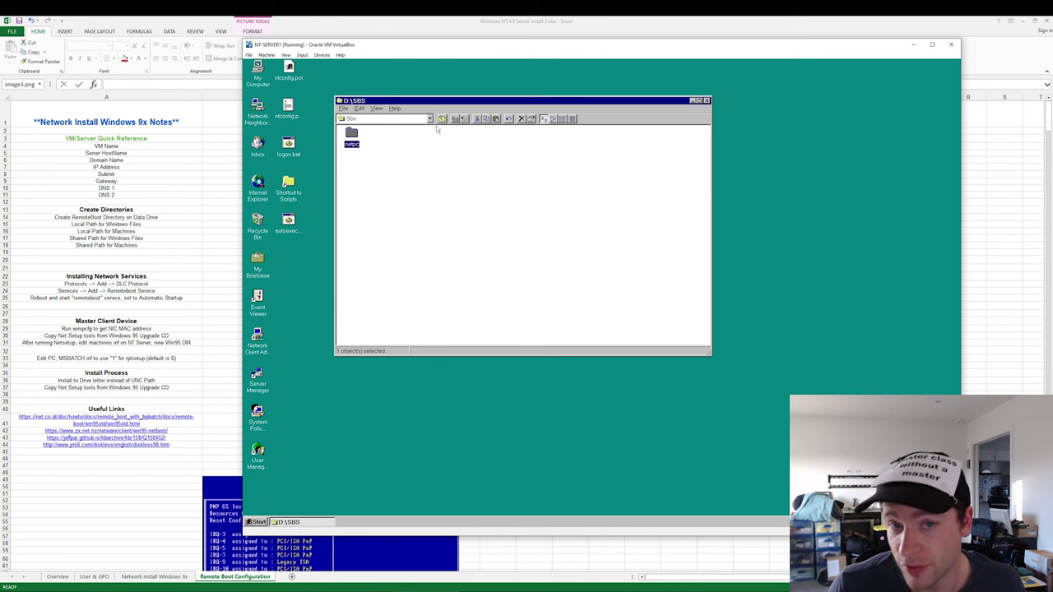
pyautogui.click(442, 118)
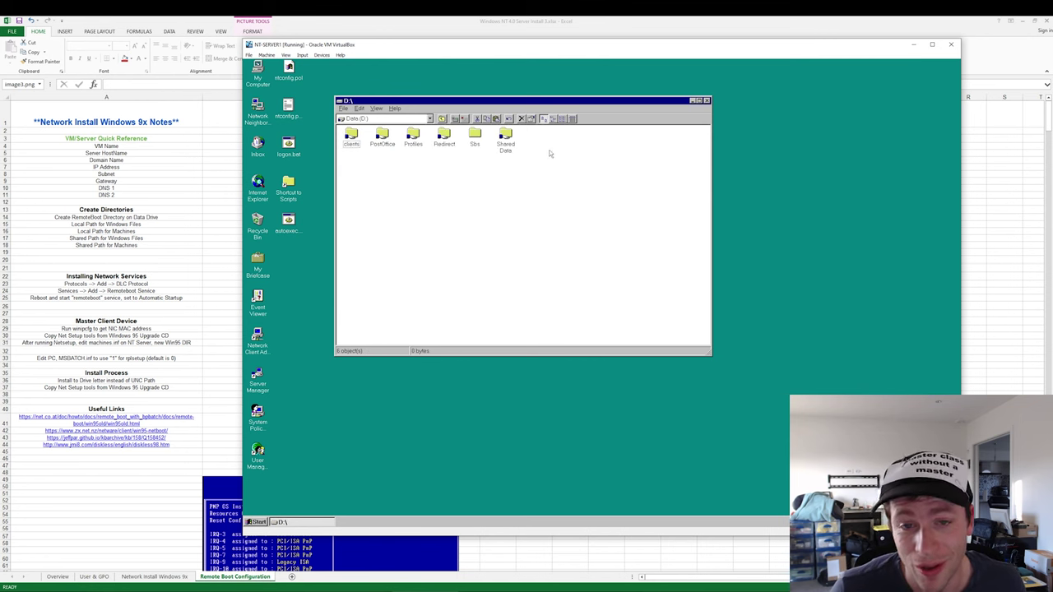
# - Create a new folder named Pcs at the root of D:
pyautogui.rightClick(550, 153)
pyautogui.moveTo(573, 215)
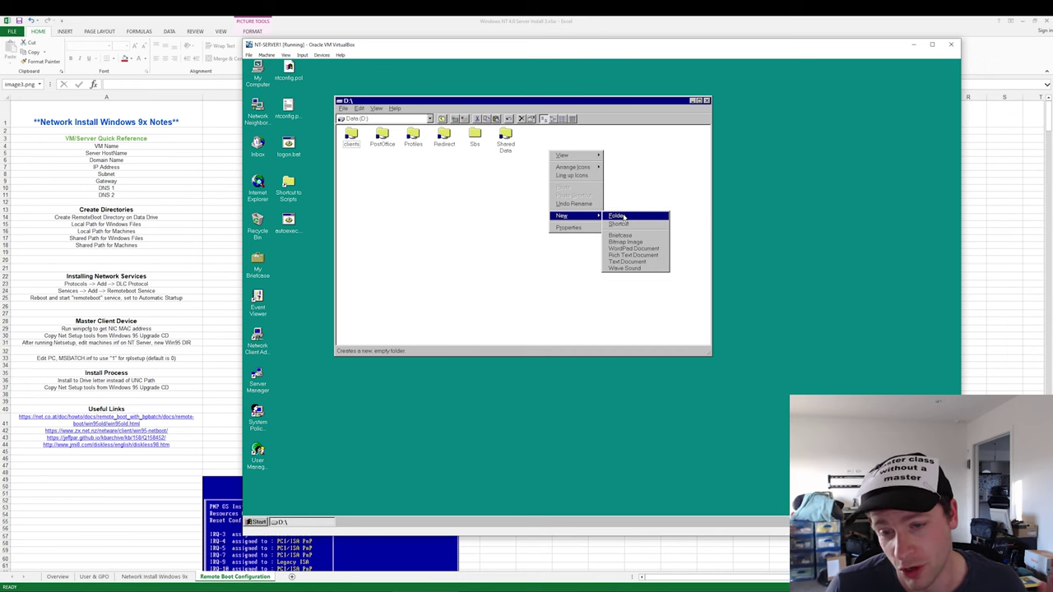
pyautogui.click(623, 216)
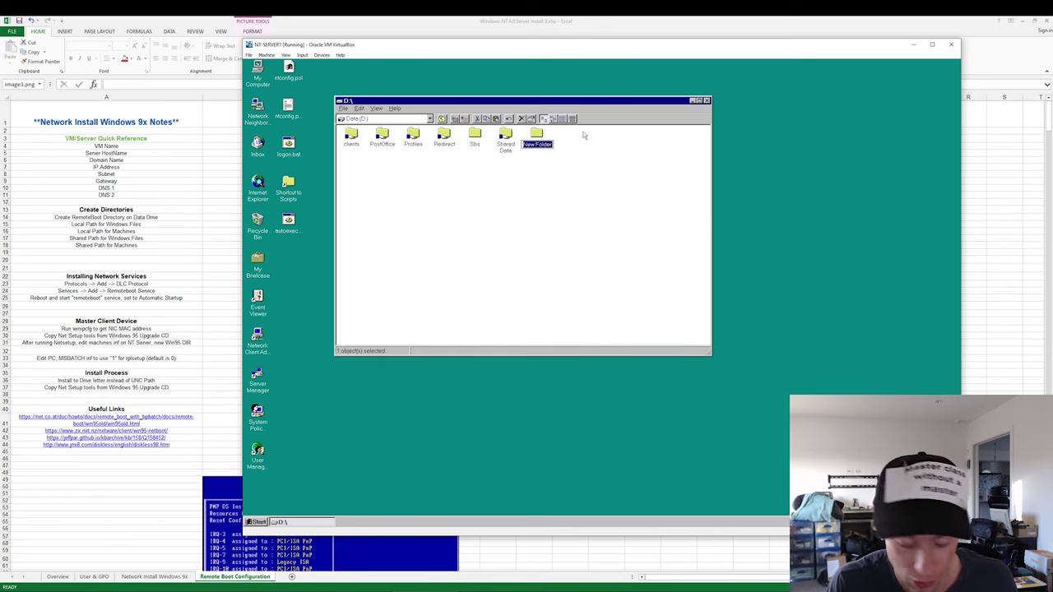
pyautogui.write('Pcs')
pyautogui.press('Return')
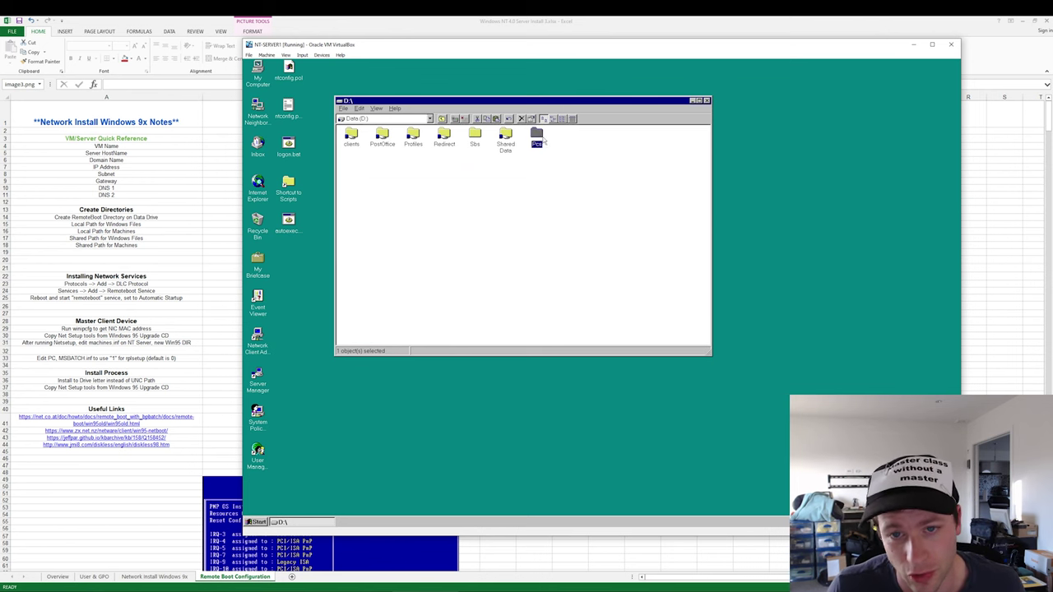
# - Add a Pc1 subfolder inside Pcs and return to the root of D:
pyautogui.doubleClick(539, 137)
pyautogui.rightClick(398, 169)
pyautogui.moveTo(409, 231)
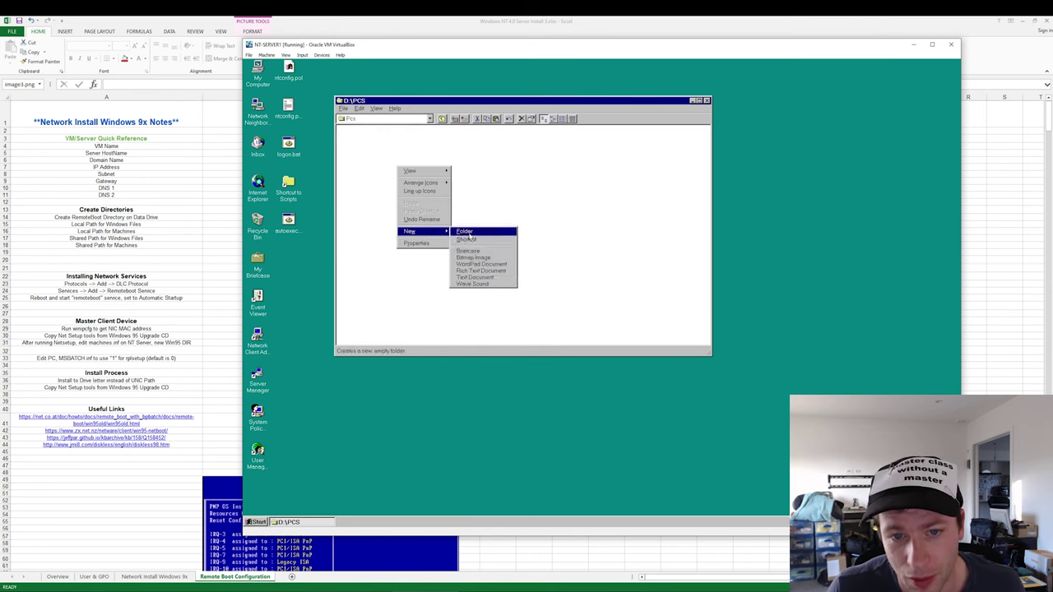
pyautogui.click(470, 233)
pyautogui.write('Pc1')
pyautogui.press('Return')
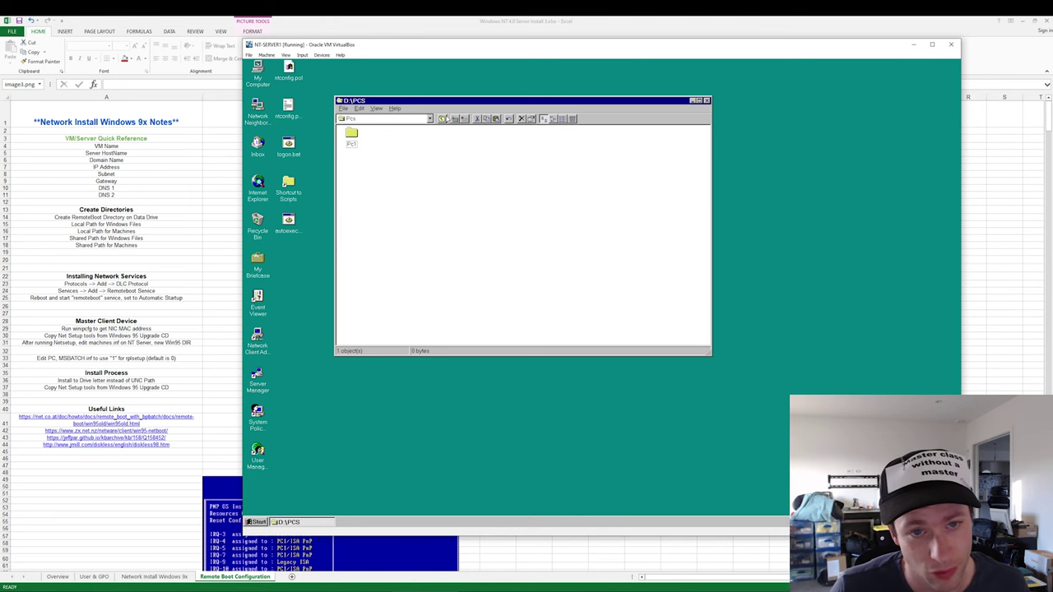
pyautogui.click(444, 119)
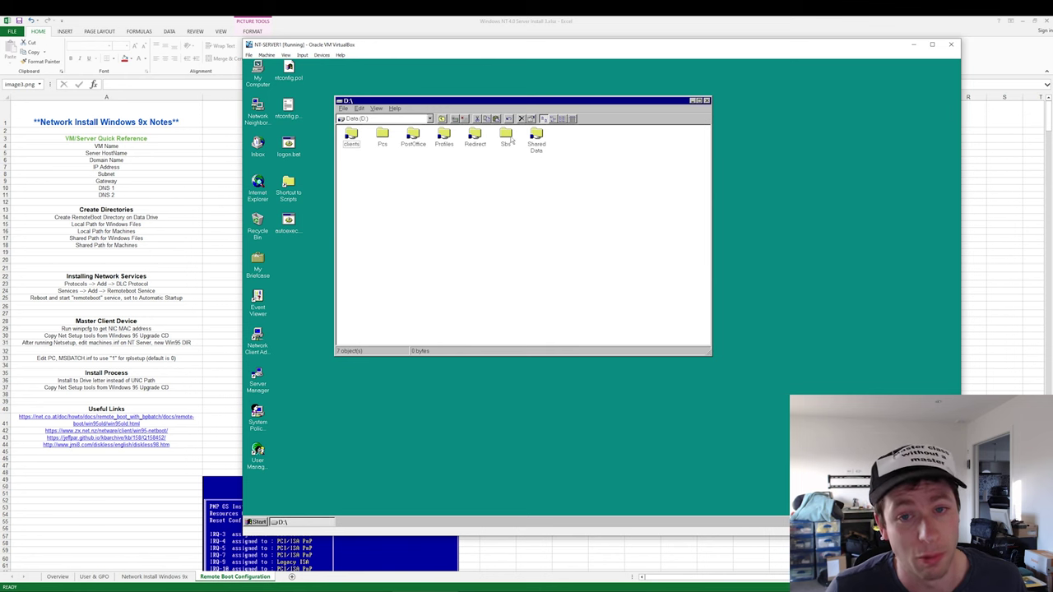
# - Share the Sbs folder as SBS and open its share permissions
pyautogui.press('p')
pyautogui.press('s')
pyautogui.click(435, 180)
pyautogui.rightClick(507, 135)
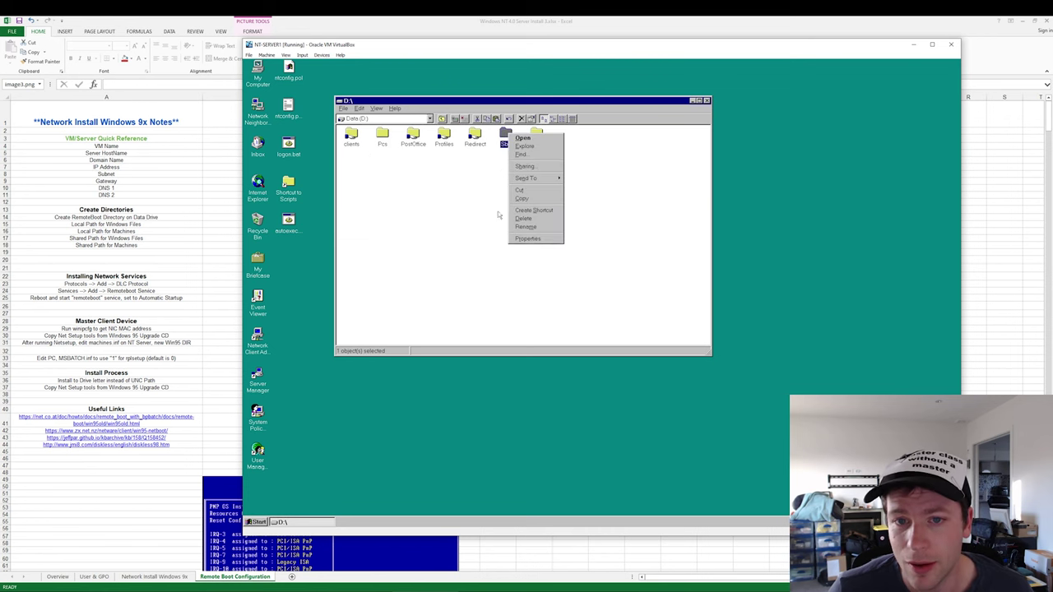
pyautogui.click(525, 166)
pyautogui.click(289, 129)
pyautogui.click(324, 214)
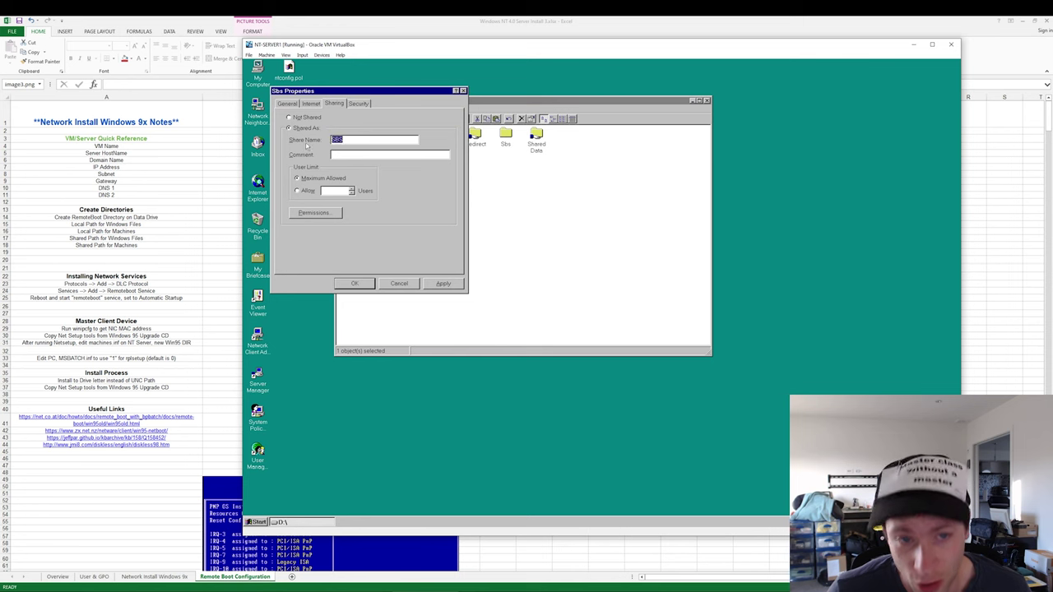
pyautogui.click(319, 214)
# - Grant Administrators and Domain Admins Full Control on SBS and confirm the sharing settings
pyautogui.click(452, 268)
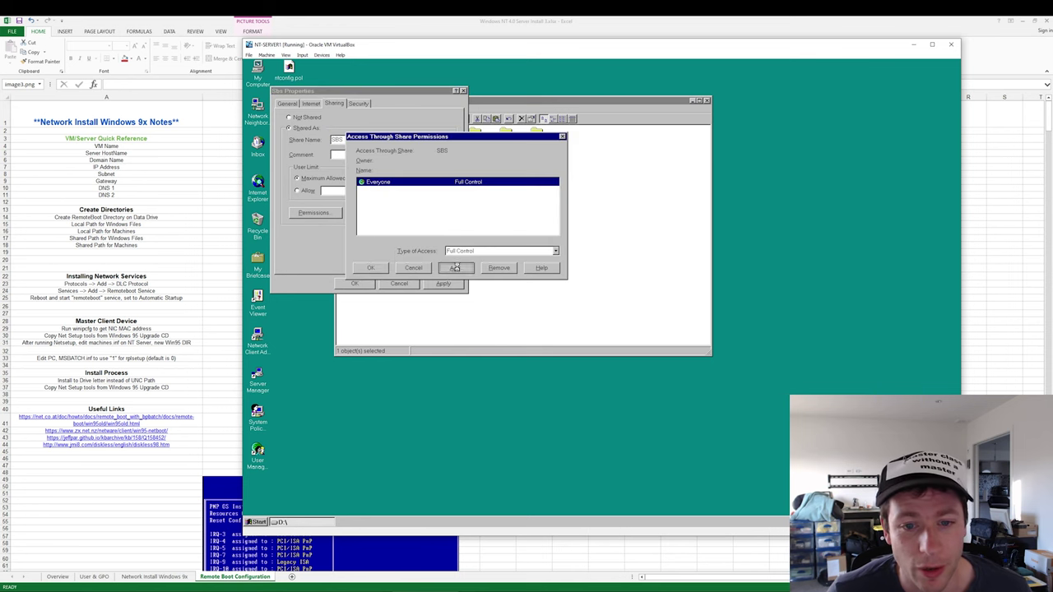
pyautogui.click(414, 212)
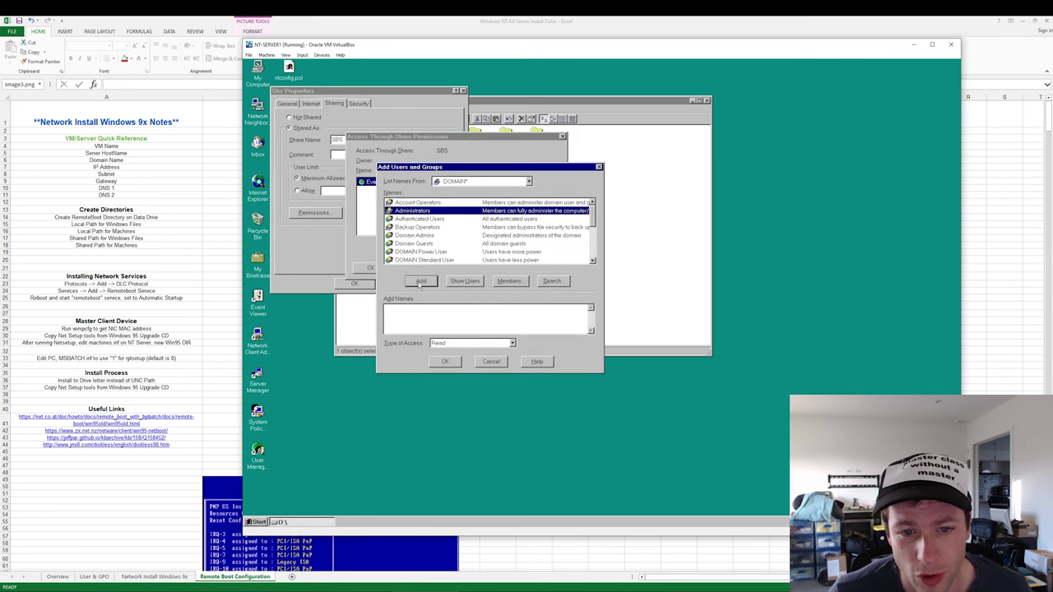
pyautogui.click(421, 281)
pyautogui.click(416, 235)
pyautogui.click(421, 282)
pyautogui.click(455, 347)
pyautogui.click(459, 372)
pyautogui.click(444, 362)
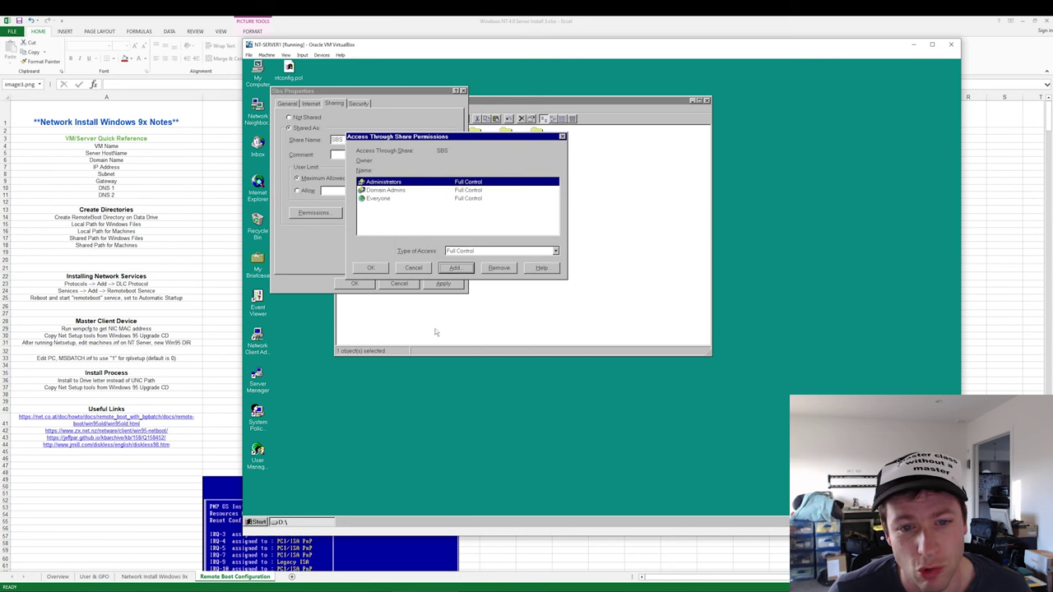
pyautogui.click(371, 268)
pyautogui.click(355, 283)
pyautogui.rightClick(386, 132)
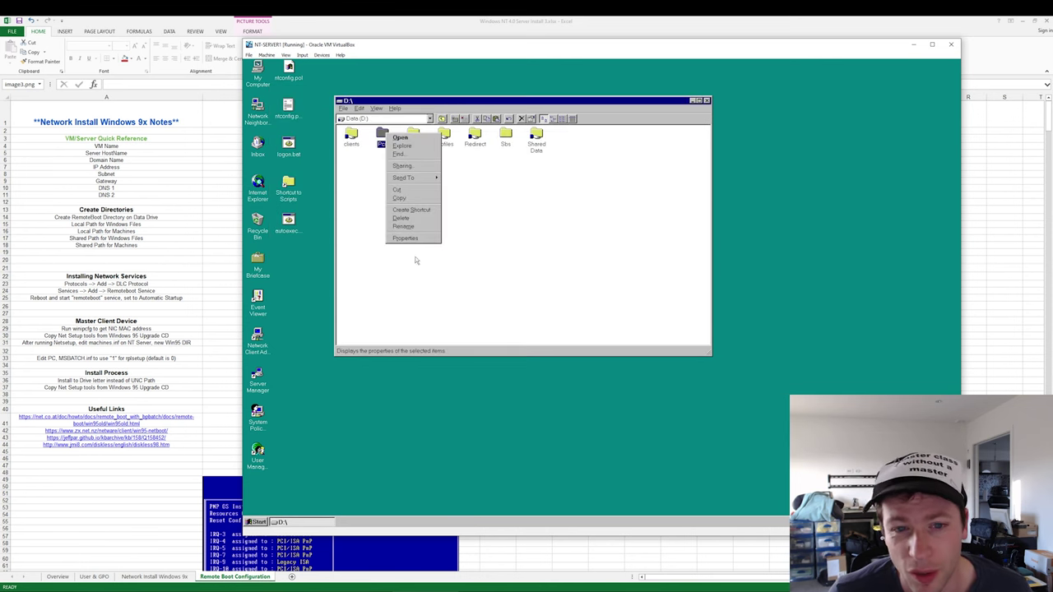
# - Share the Pcs folder as PCS from its properties and open its share permissions
pyautogui.click(417, 239)
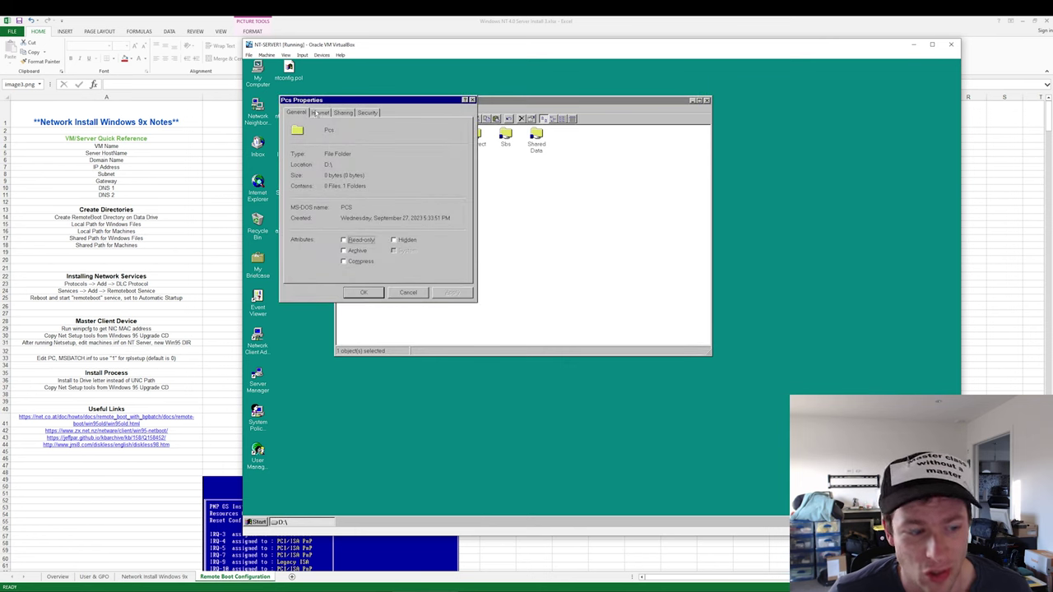
pyautogui.click(367, 113)
pyautogui.click(342, 112)
pyautogui.click(317, 137)
pyautogui.click(323, 221)
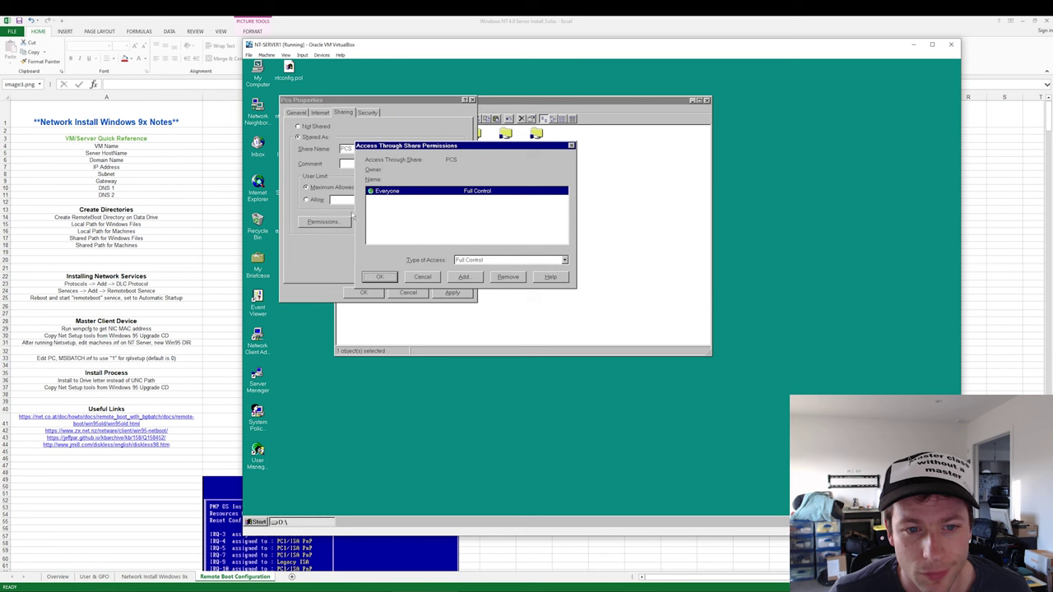
# - Add Administrators and Domain Admins with Full Control to PCS and close the properties
pyautogui.click(453, 278)
pyautogui.doubleClick(436, 220)
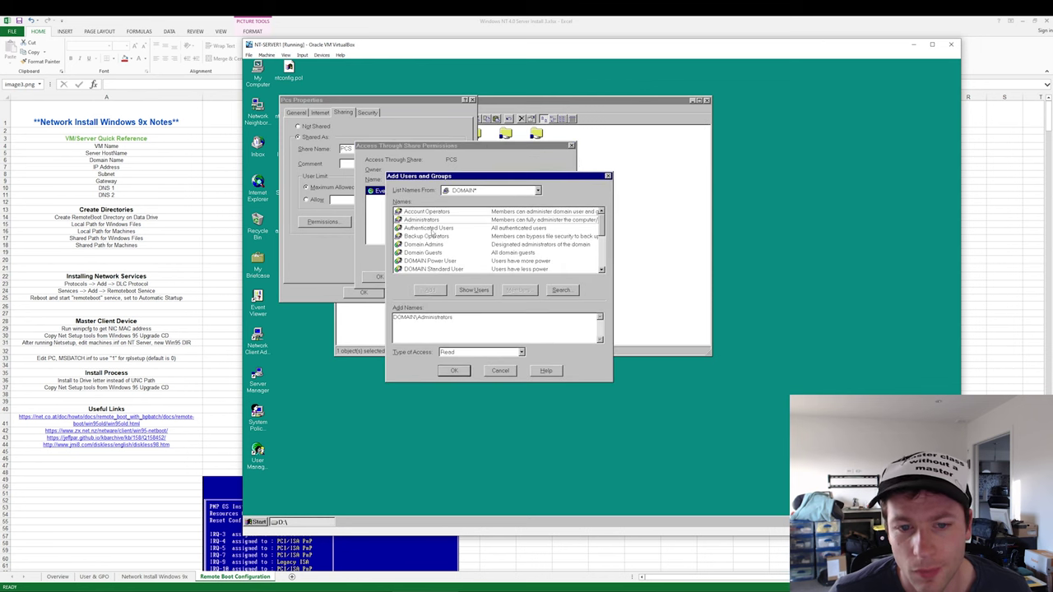
pyautogui.doubleClick(432, 245)
pyautogui.click(460, 352)
pyautogui.click(453, 380)
pyautogui.click(449, 370)
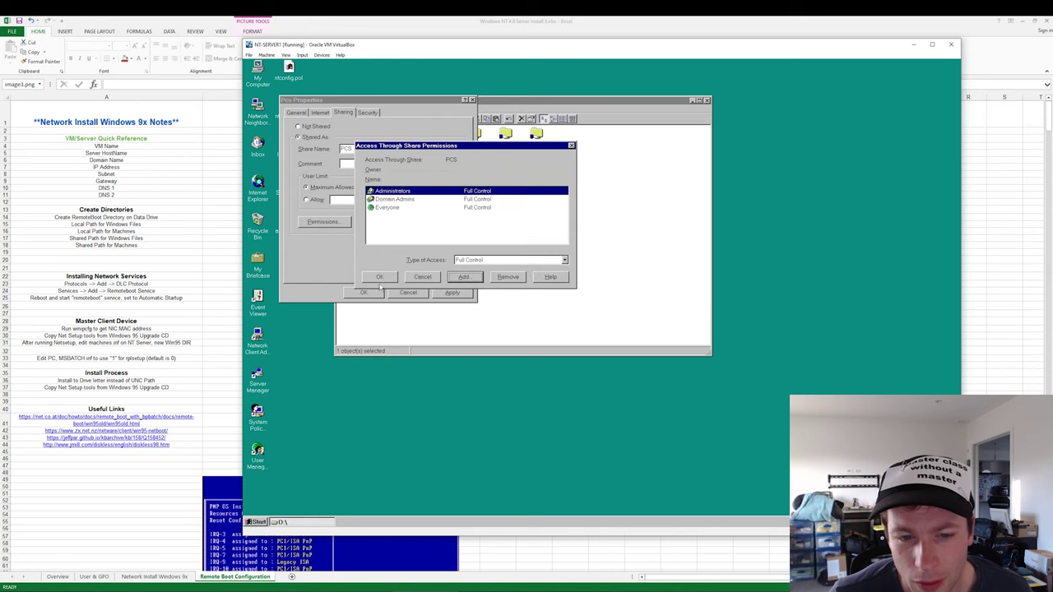
pyautogui.click(380, 276)
pyautogui.click(363, 293)
# - Clear the selection in D:, then select the Pcs and Sbs folders
pyautogui.click(511, 232)
pyautogui.rightClick(566, 206)
pyautogui.click(526, 195)
pyautogui.click(383, 135)
pyautogui.click(510, 133)
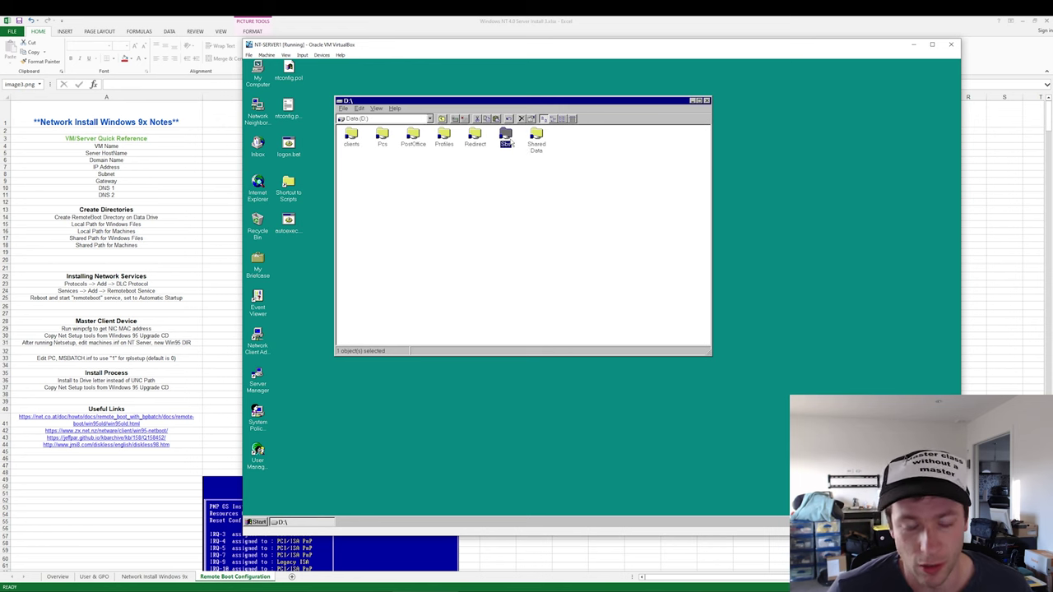
# - Look inside Sbs and the empty Pcs\Pc1 folder, then close the folder window
pyautogui.doubleClick(507, 137)
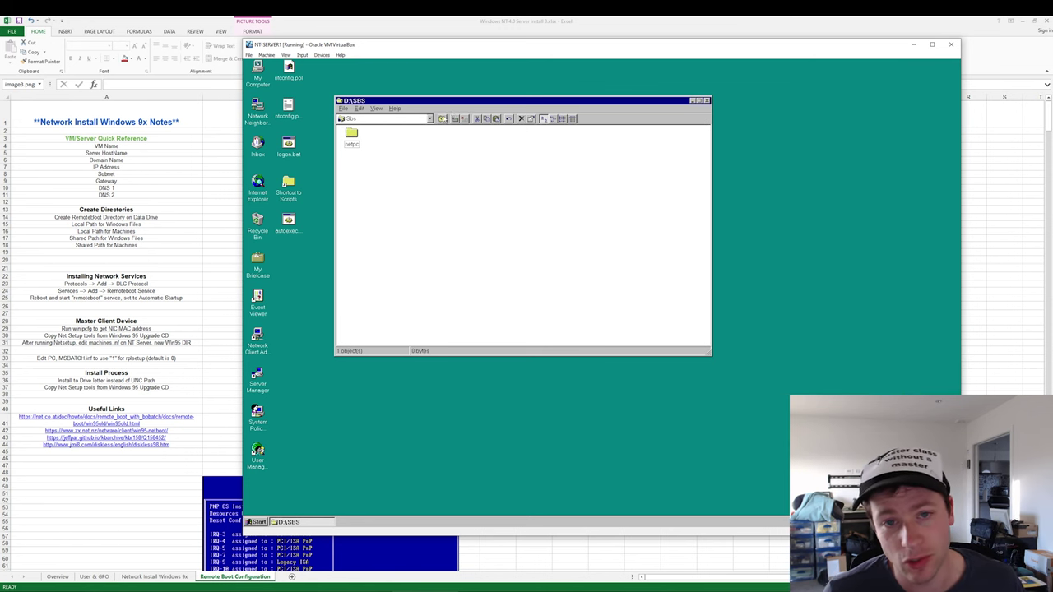
pyautogui.click(442, 118)
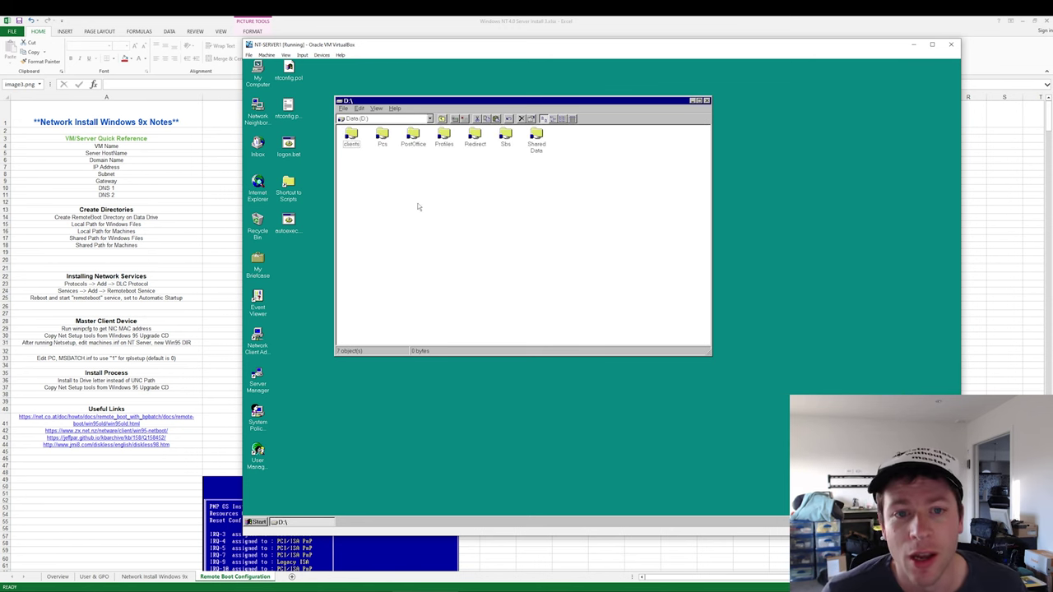
pyautogui.doubleClick(382, 142)
pyautogui.doubleClick(351, 137)
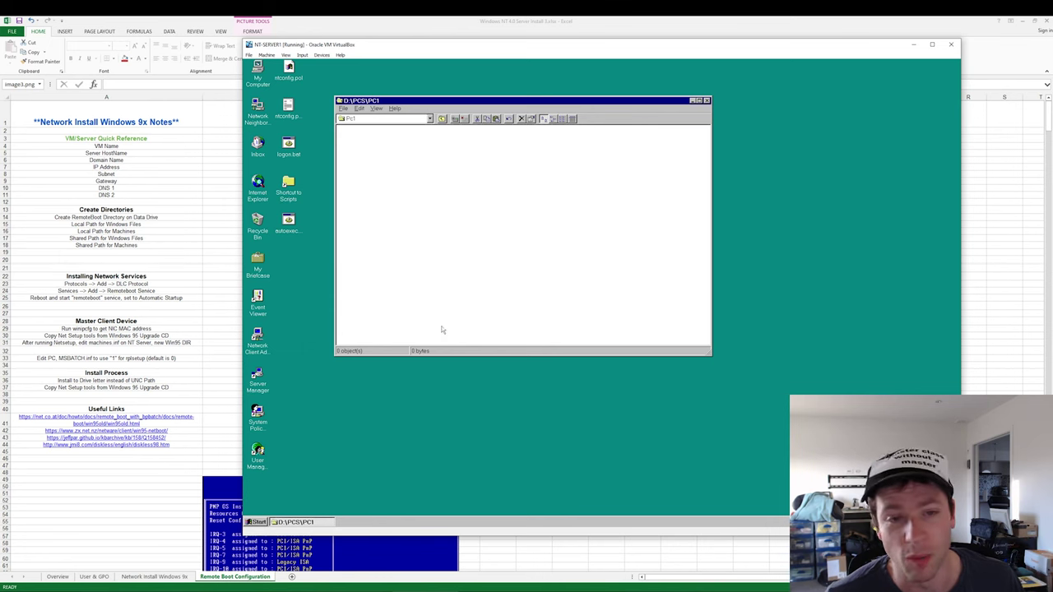
pyautogui.hotkey('alt', 'F4')
pyautogui.hotkey('ctrl', 'Escape')
# - Open Network settings from the Control Panel and view the Protocols list
pyautogui.moveTo(294, 461)
pyautogui.click(345, 453)
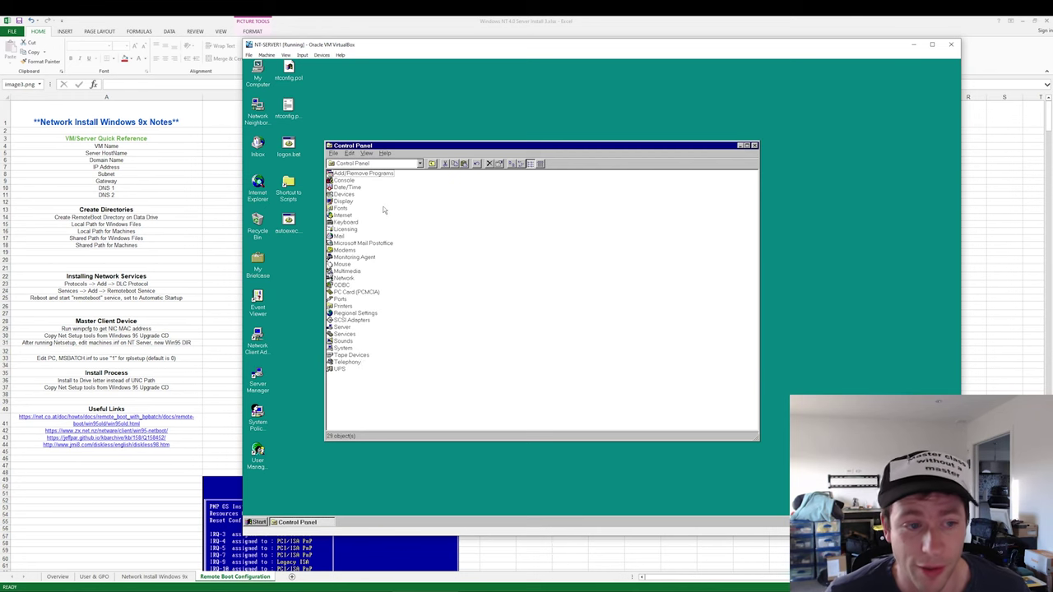
pyautogui.doubleClick(344, 278)
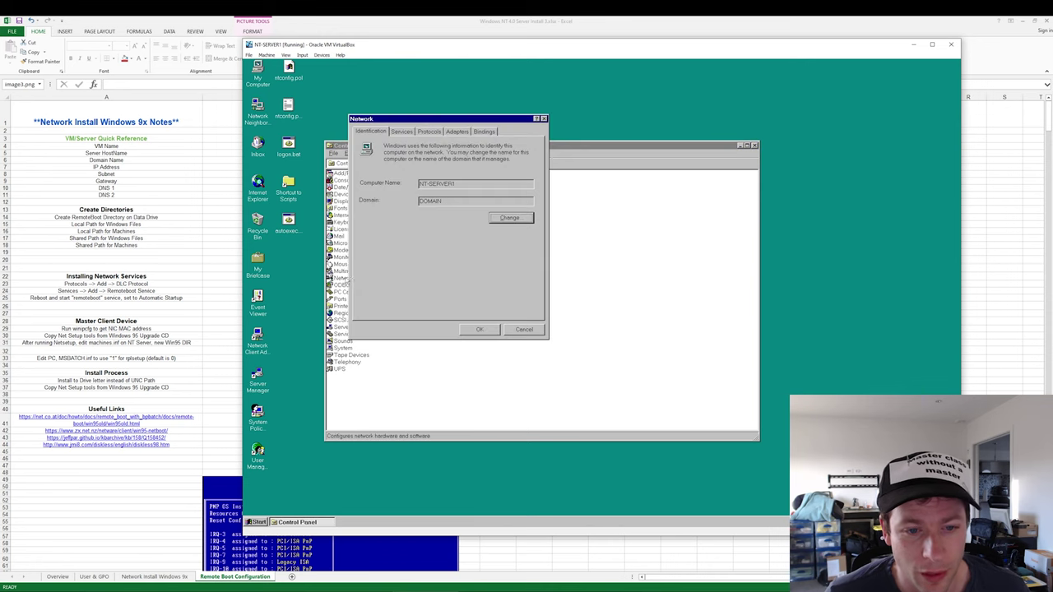
pyautogui.click(412, 131)
pyautogui.press('Escape')
pyautogui.doubleClick(343, 279)
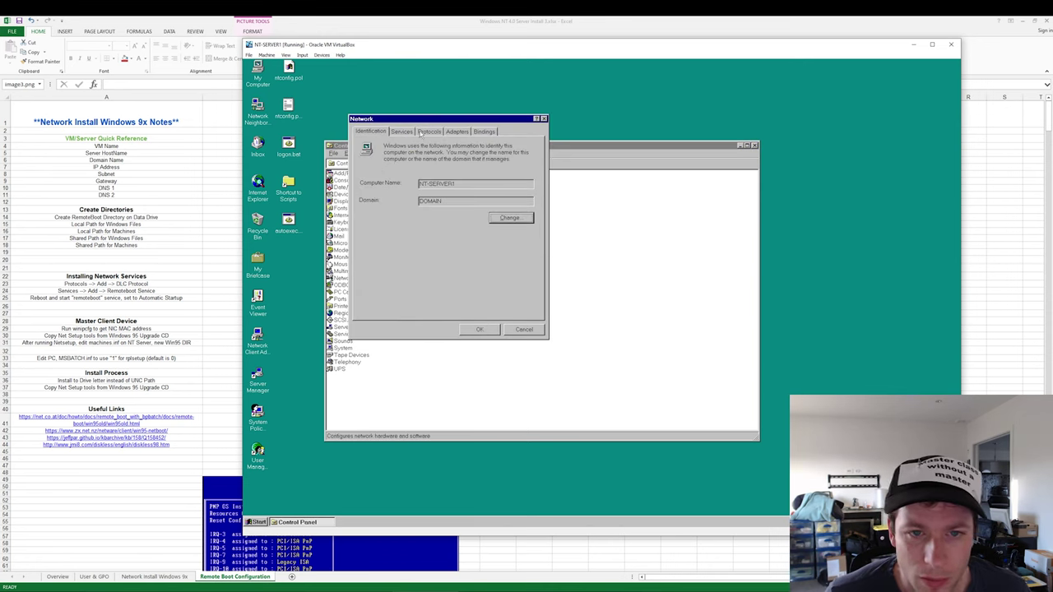
pyautogui.click(429, 131)
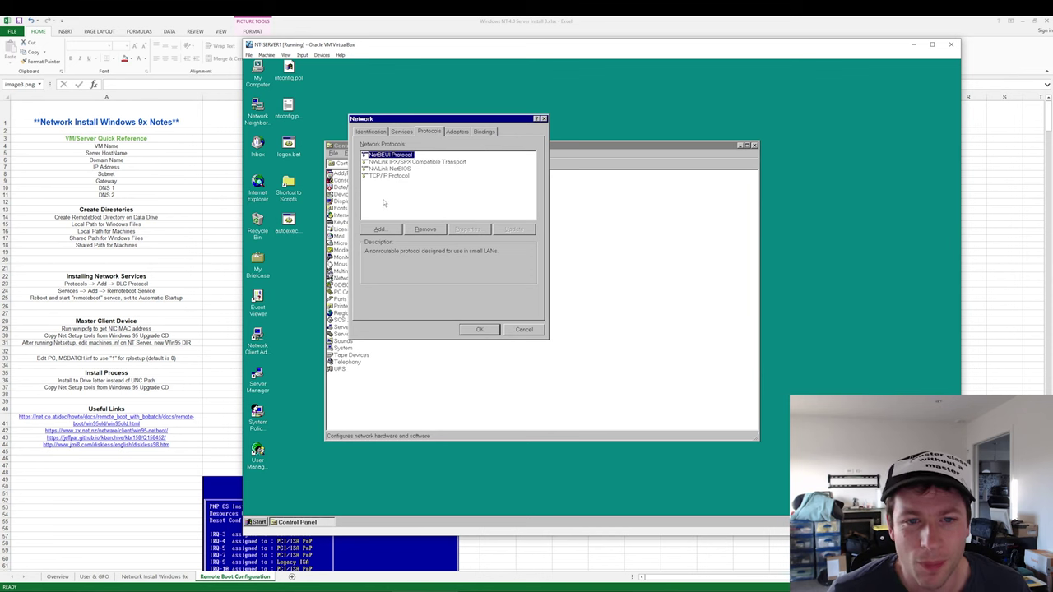
# - Choose DLC Protocol as a new network protocol to install
pyautogui.click(379, 230)
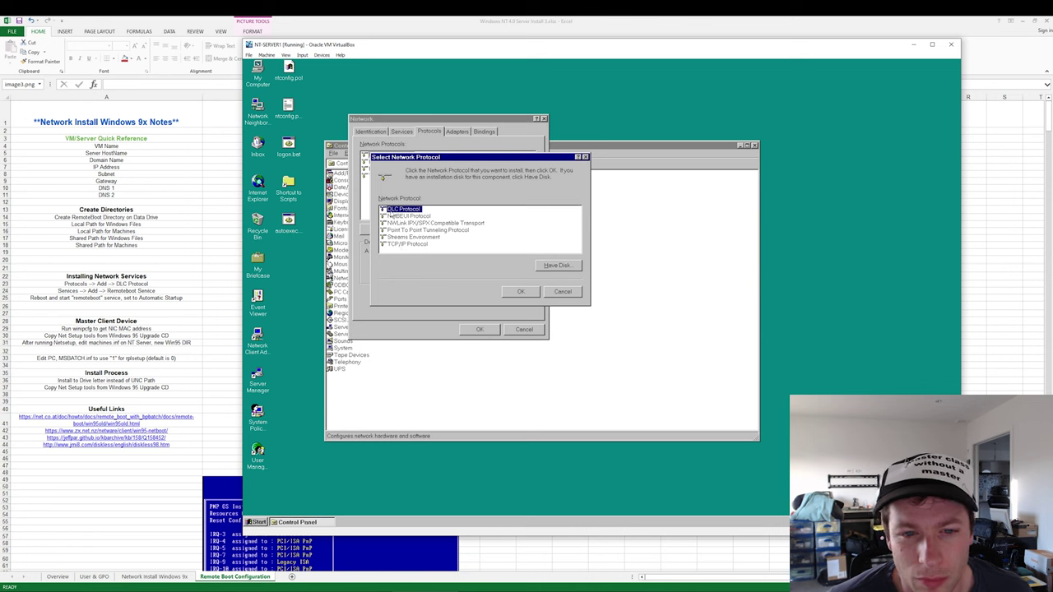
pyautogui.doubleClick(390, 211)
pyautogui.click(301, 55)
pyautogui.moveTo(322, 55)
pyautogui.moveTo(350, 64)
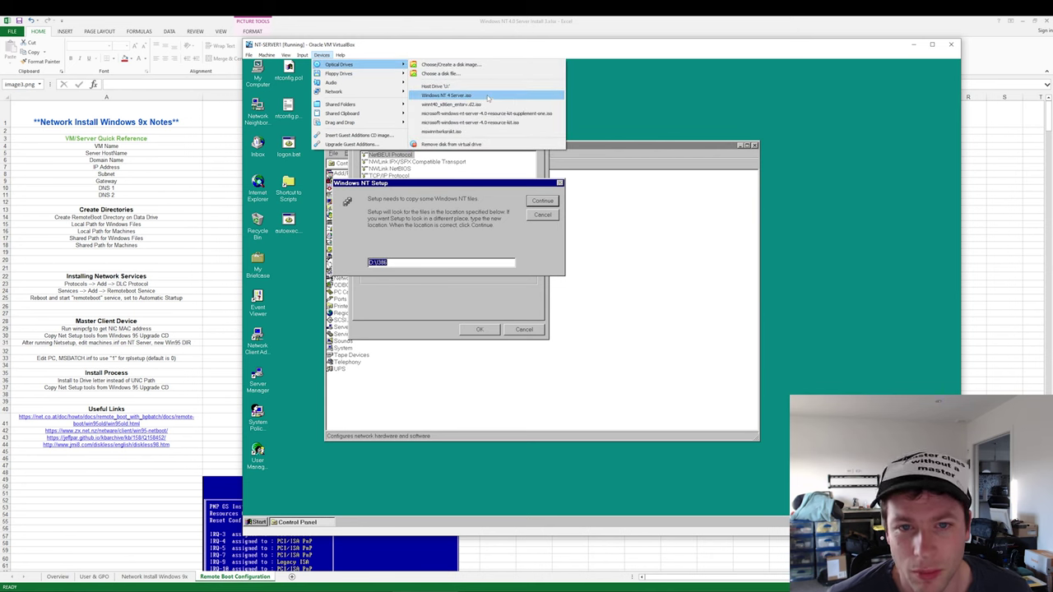
# - Insert Windows NT 4 Server.iso; the DLC install fails on DLCAPI.DLL and is abandoned
pyautogui.click(488, 96)
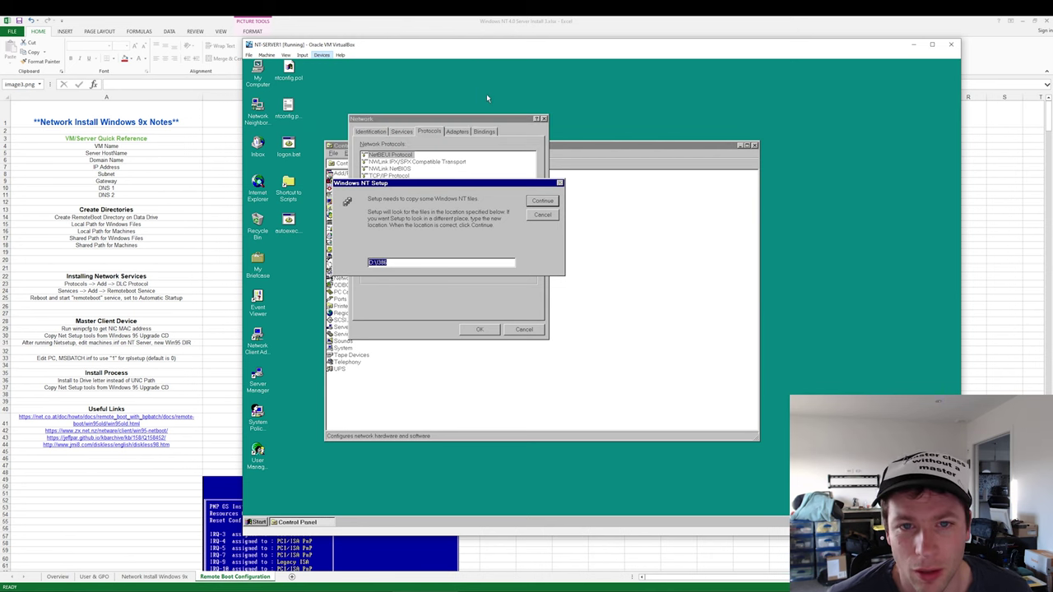
pyautogui.click(543, 201)
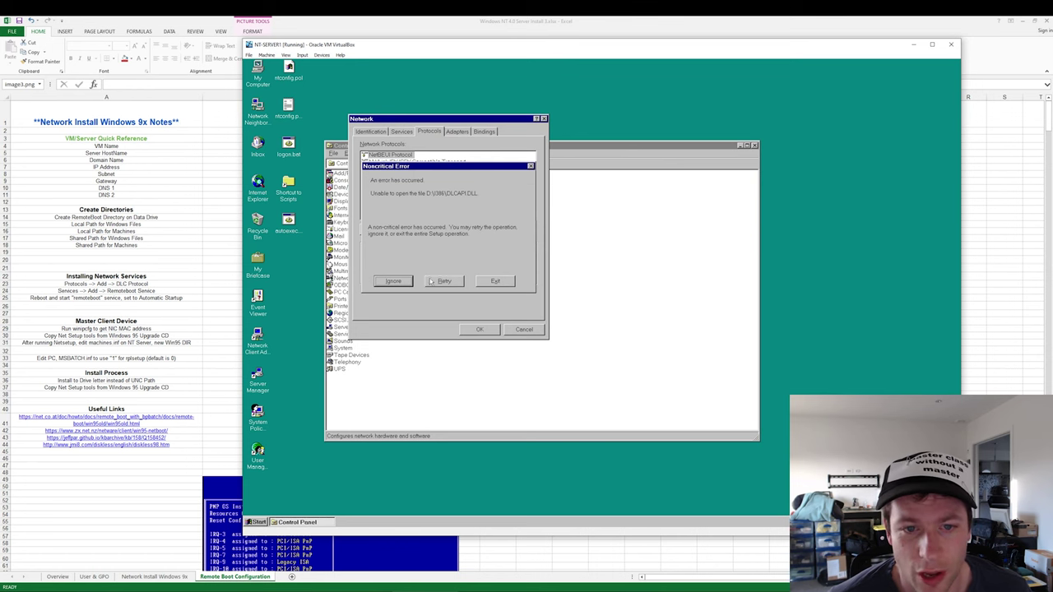
pyautogui.click(443, 282)
pyautogui.click(456, 283)
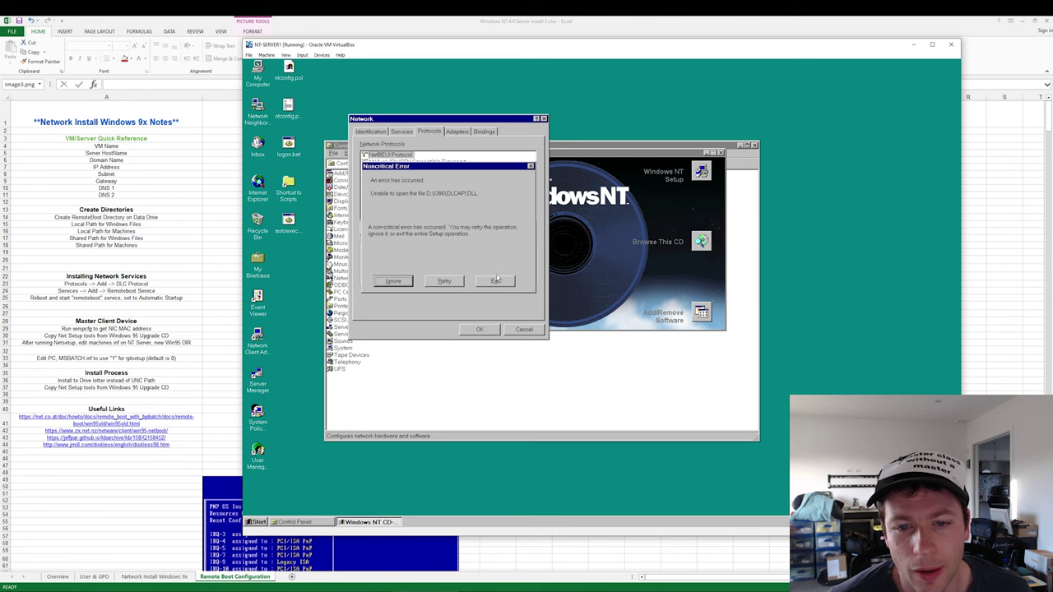
pyautogui.click(496, 281)
pyautogui.click(610, 311)
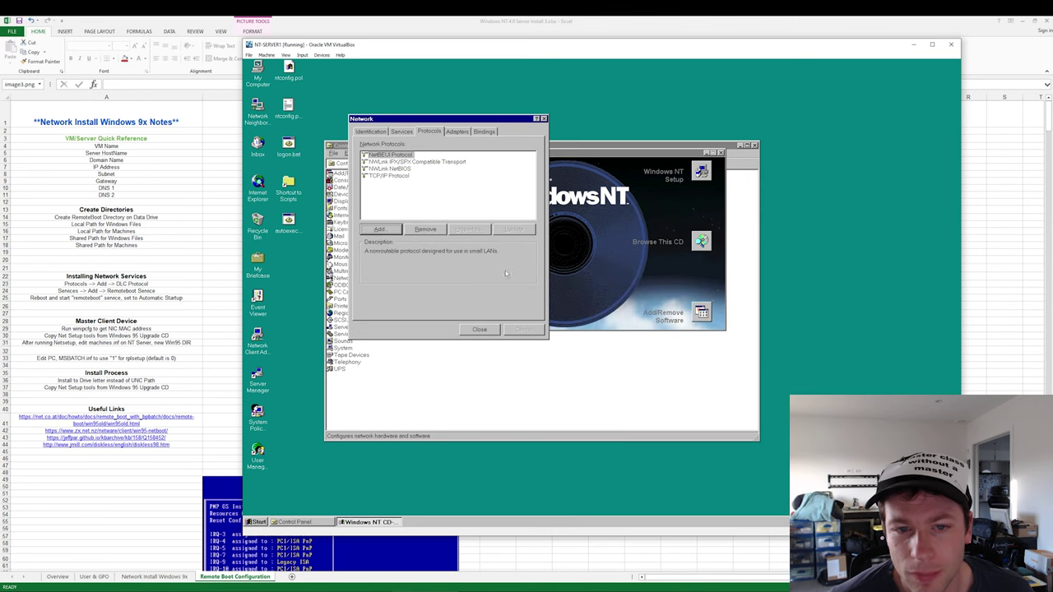
# - Re-add DLC Protocol using setup files from E:\I386 and close the CD autorun window
pyautogui.click(383, 230)
pyautogui.click(536, 296)
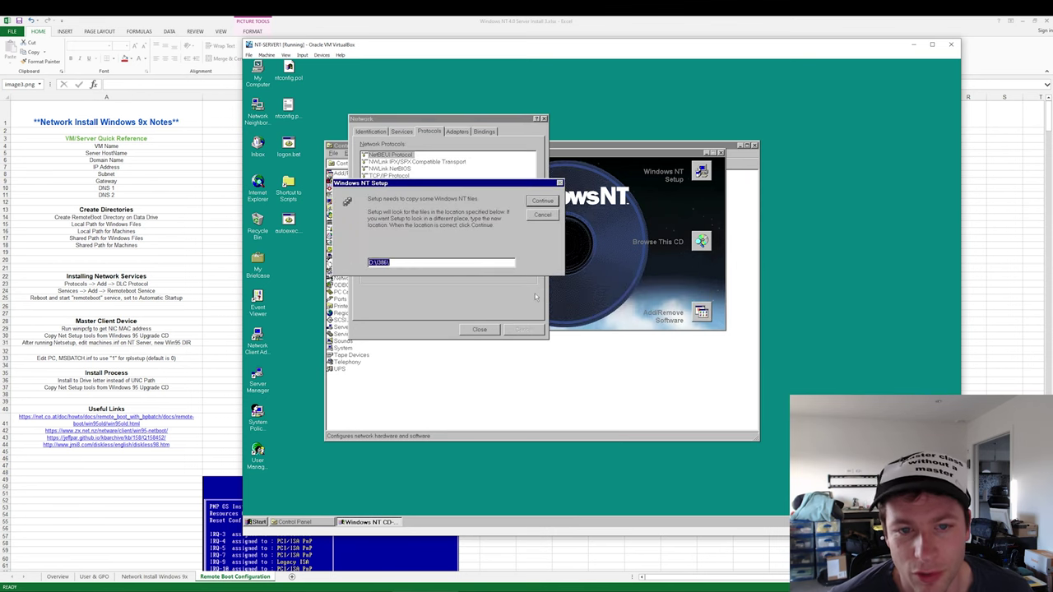
pyautogui.click(380, 264)
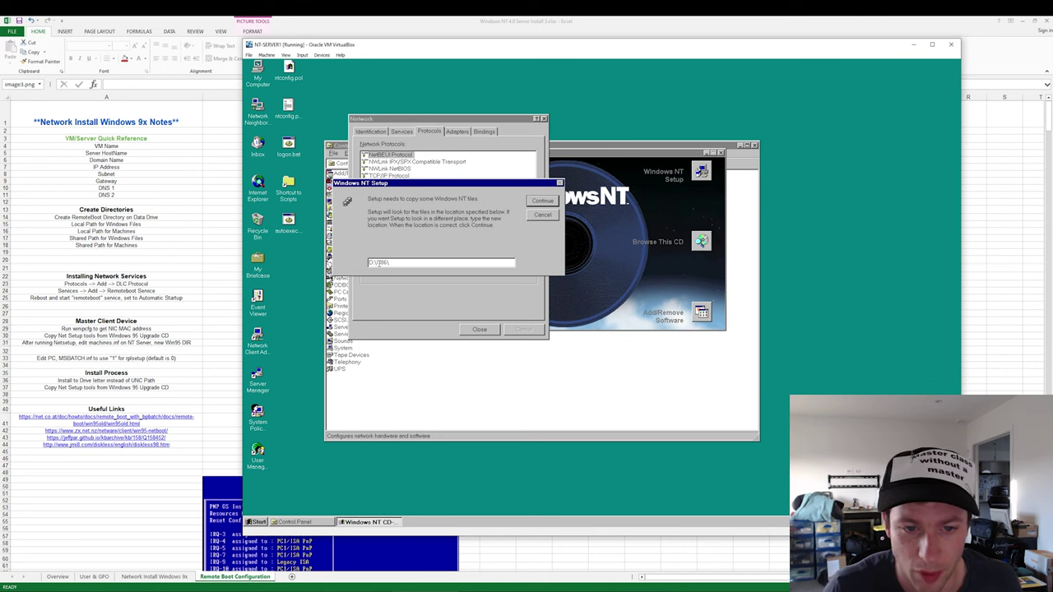
pyautogui.press('Home')
pyautogui.press('Delete')
pyautogui.write('E')
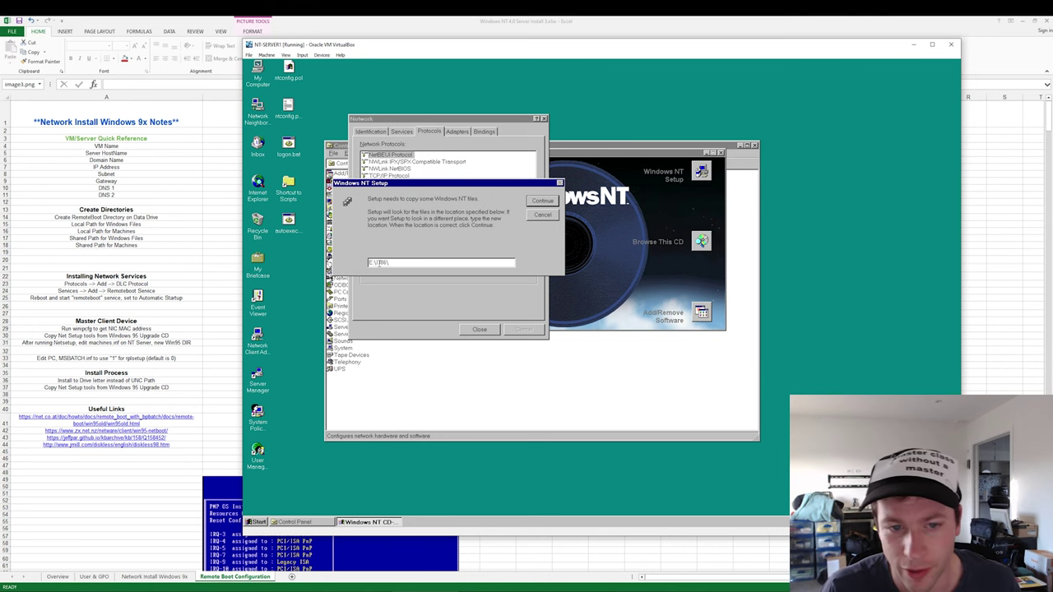
pyautogui.press('Return')
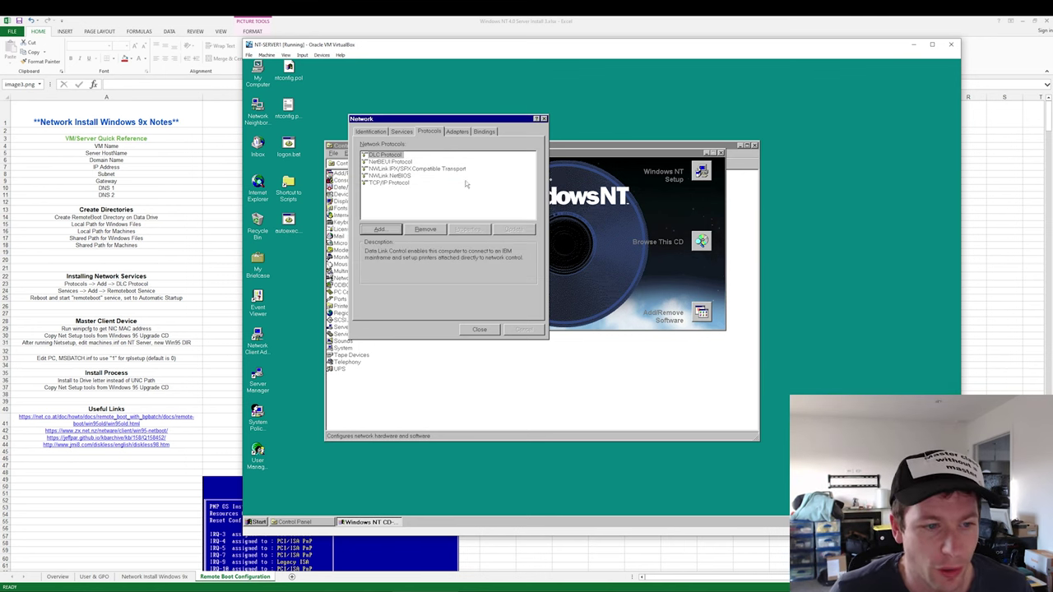
pyautogui.click(721, 153)
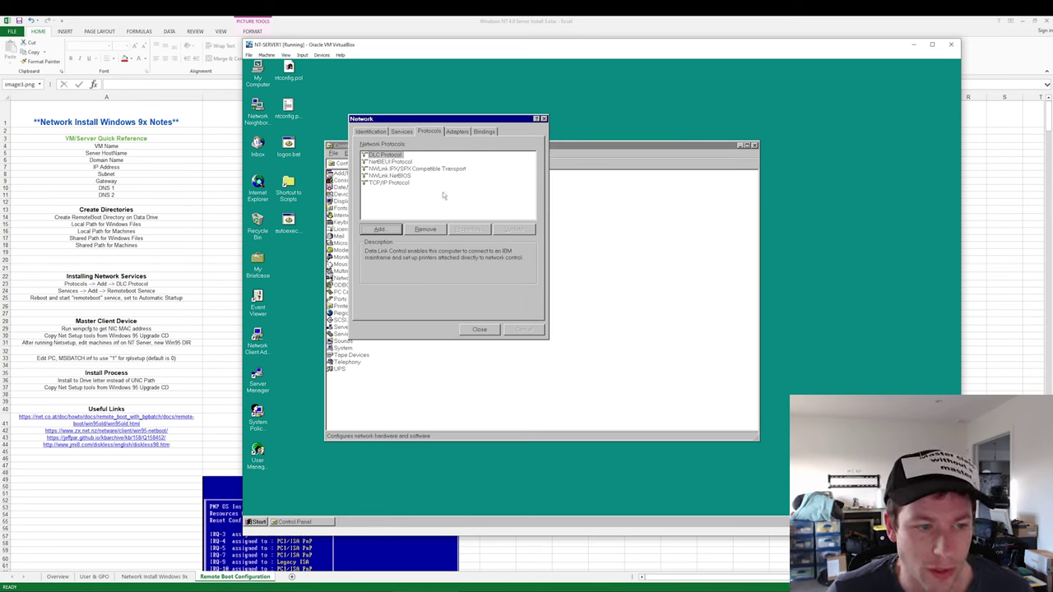
# - Add Remoteboot Service from the list of available network services
pyautogui.click(378, 229)
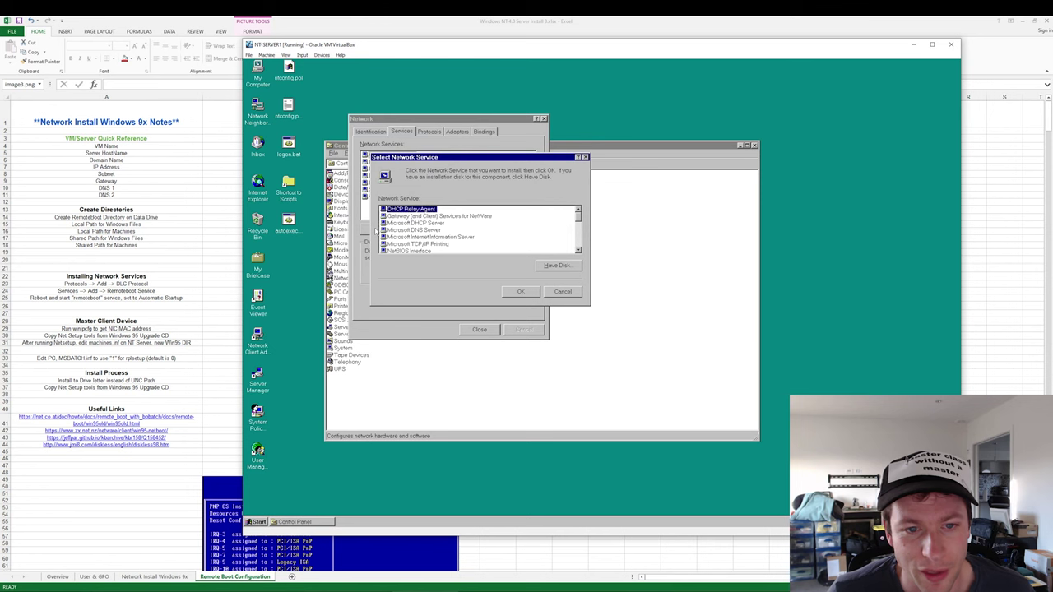
pyautogui.click(412, 240)
pyautogui.scroll(-1, 451, 247)
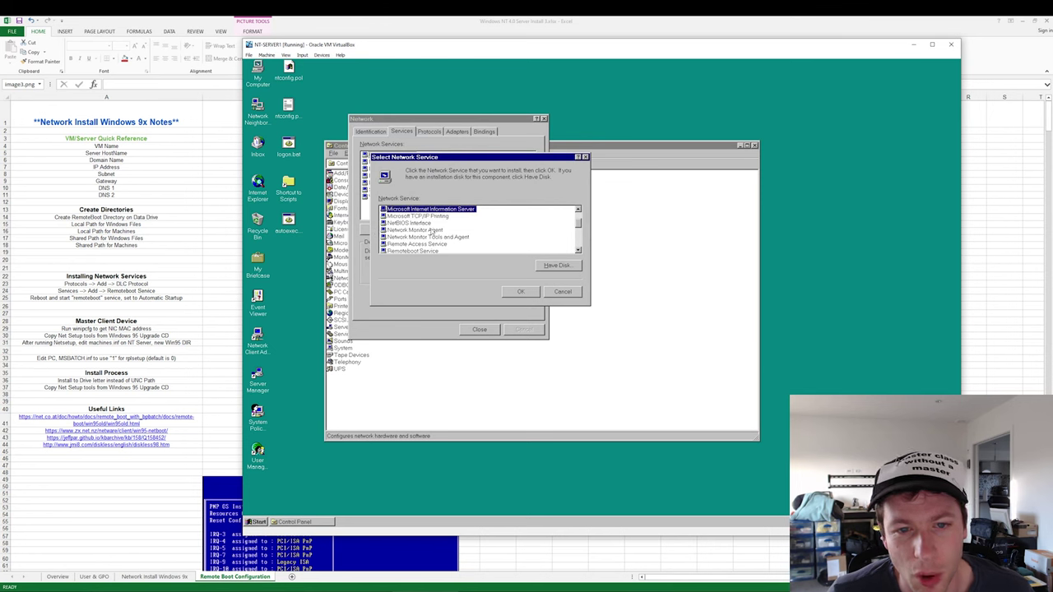
pyautogui.scroll(-1, 443, 242)
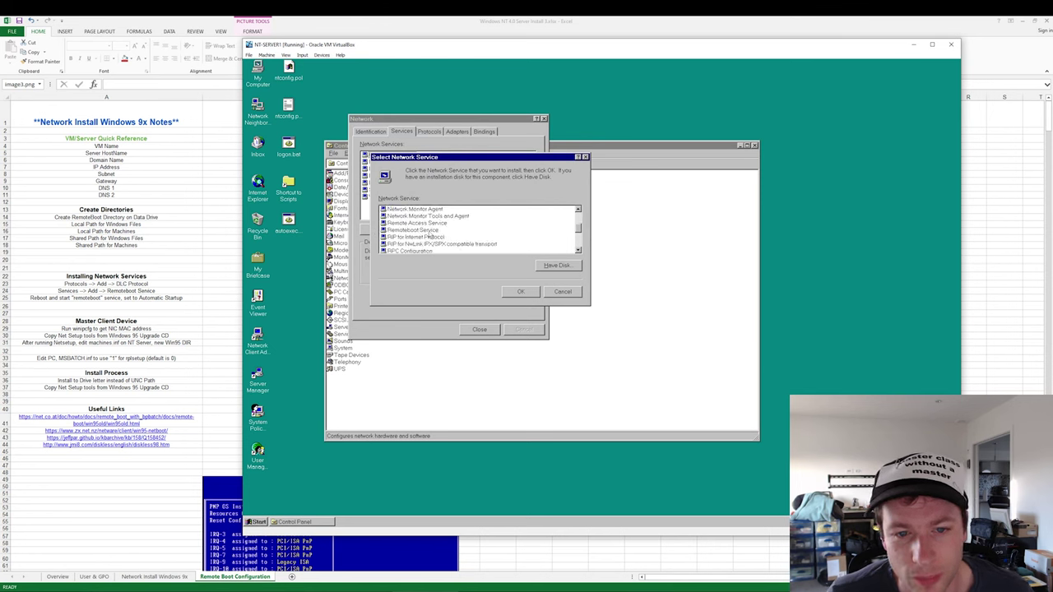
pyautogui.click(417, 230)
pyautogui.click(520, 293)
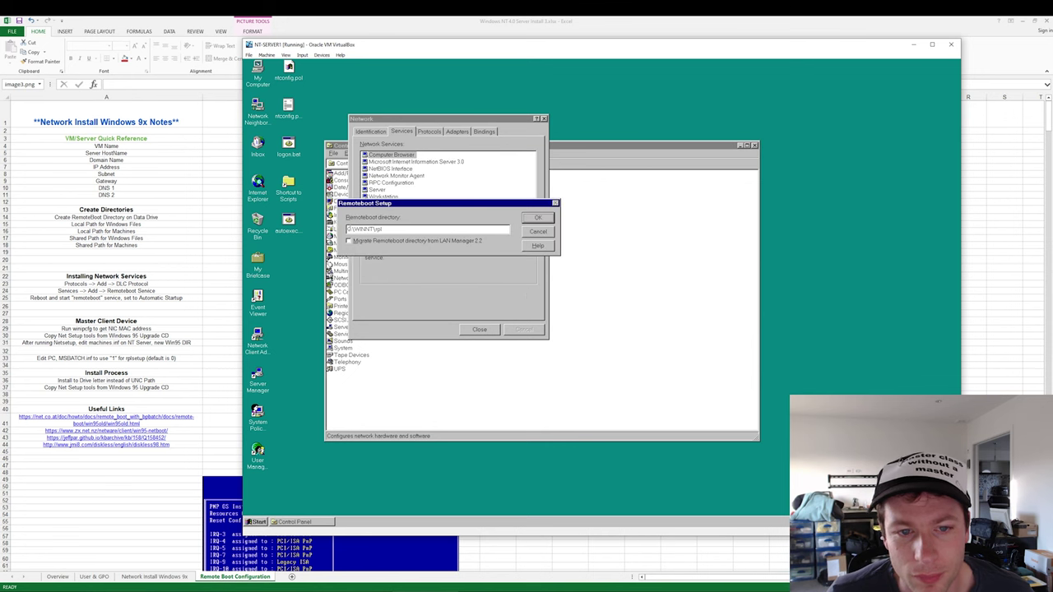
# - Set the Remoteboot directory to D:\rpl and accept it
pyautogui.moveTo(377, 228); pyautogui.dragTo(302, 231)
pyautogui.write('E:\\')
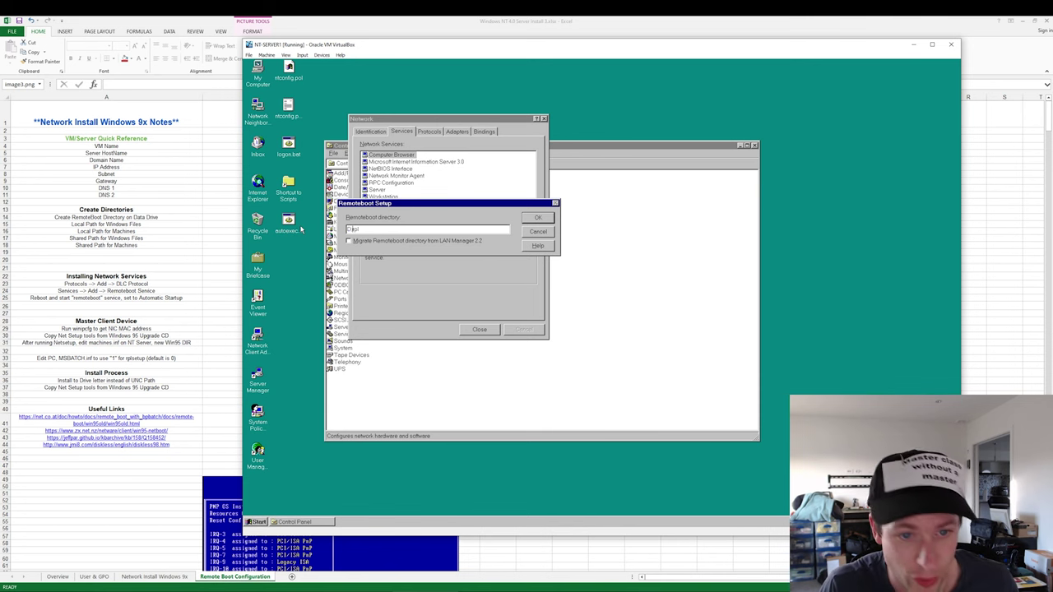
pyautogui.press('BackSpace')
pyautogui.write('D')
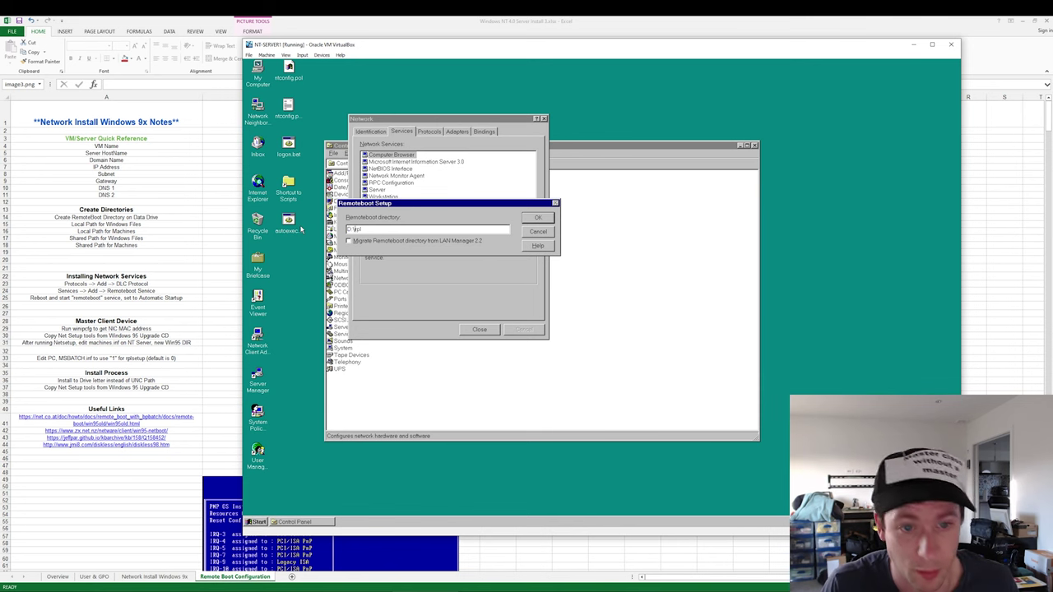
pyautogui.click(536, 217)
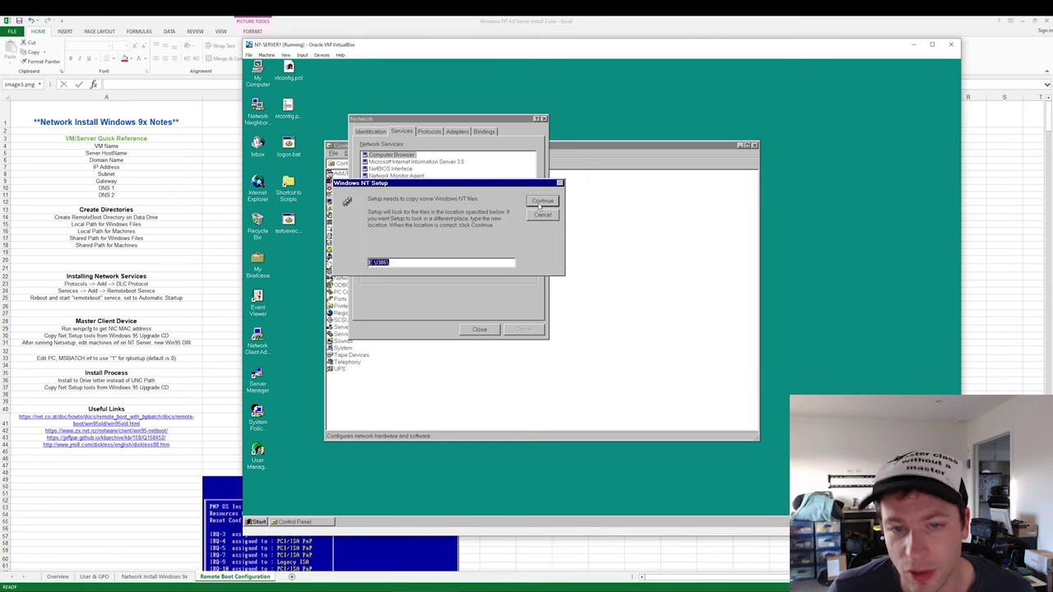
# - Continue from E:\I386 and give E:\Clients\RPL as the Remoteboot client files location
pyautogui.click(540, 207)
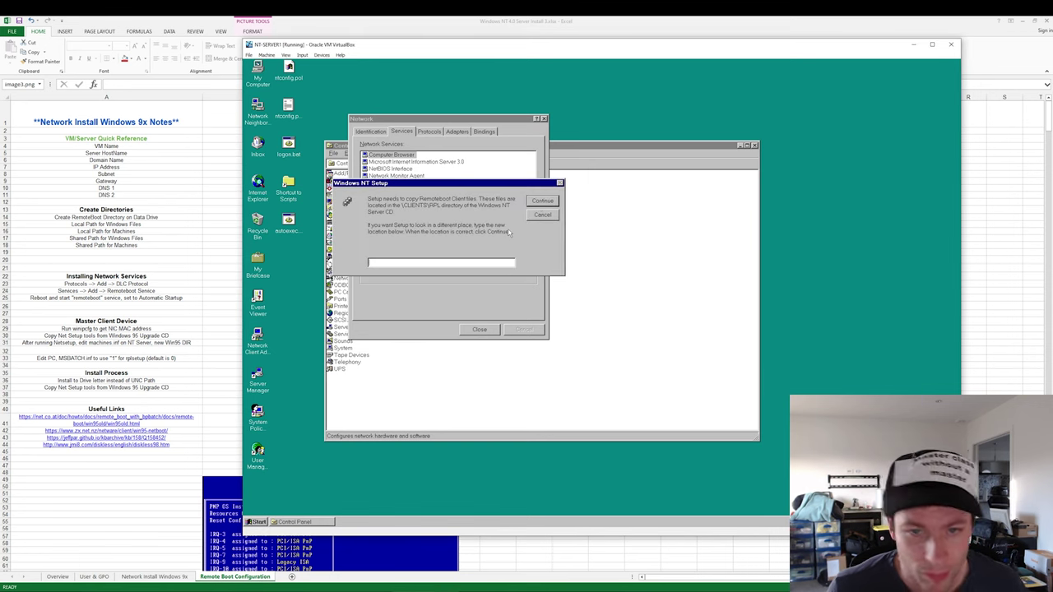
pyautogui.write('E')
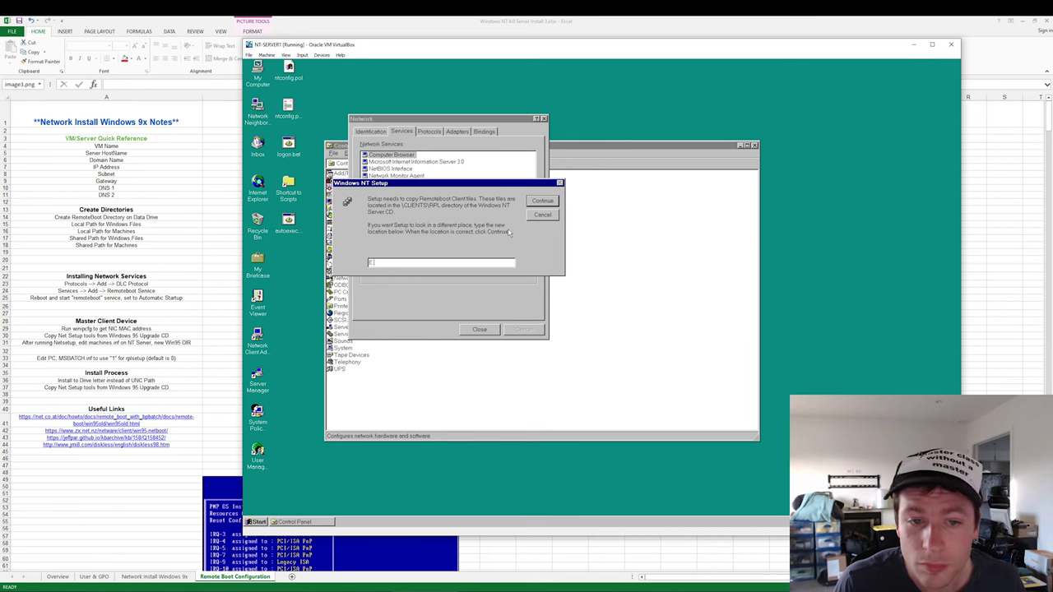
pyautogui.write(':\\Clie')
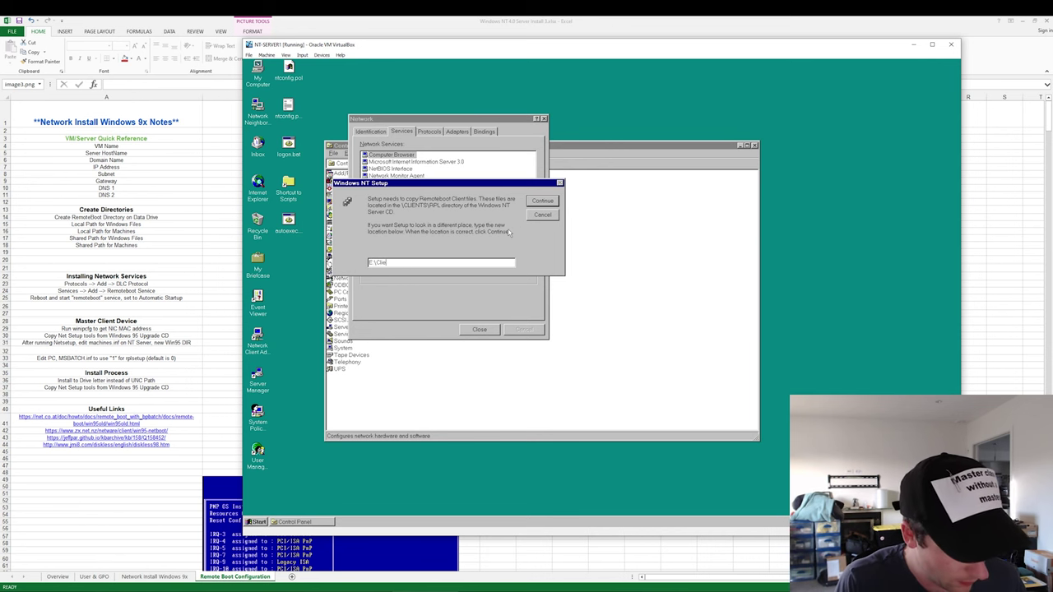
pyautogui.write('nts\\R')
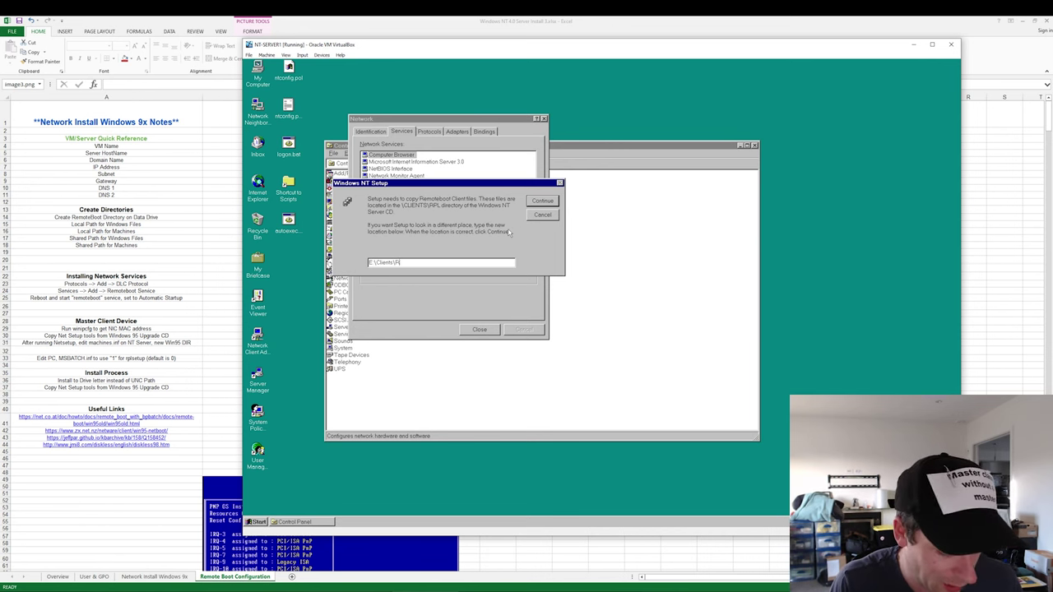
pyautogui.write('PL')
pyautogui.press('Return')
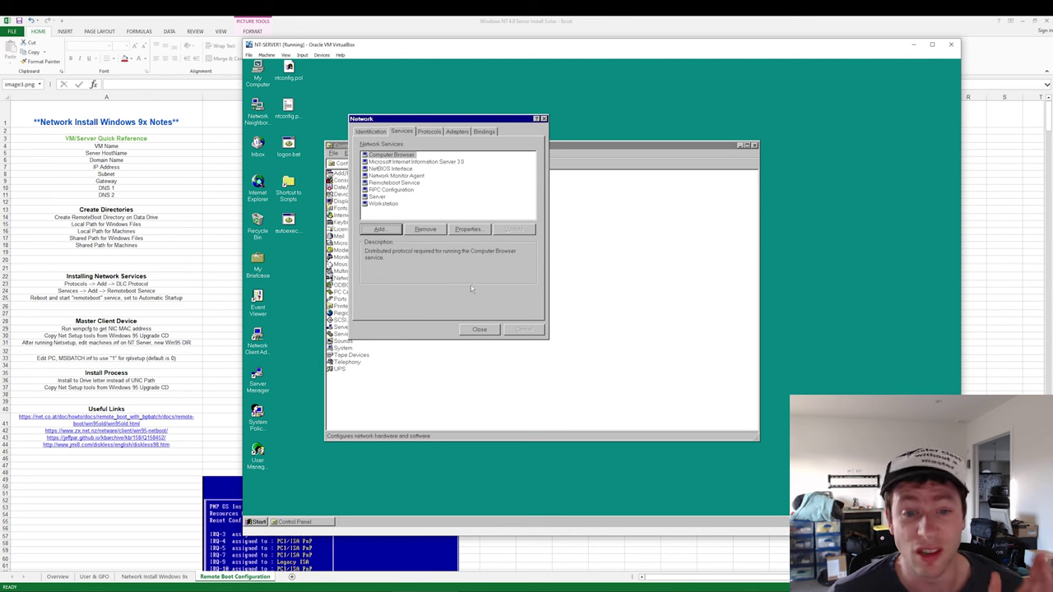
# - Apply the network settings, restart the NT server now, and eject its virtual optical disc
pyautogui.click(467, 329)
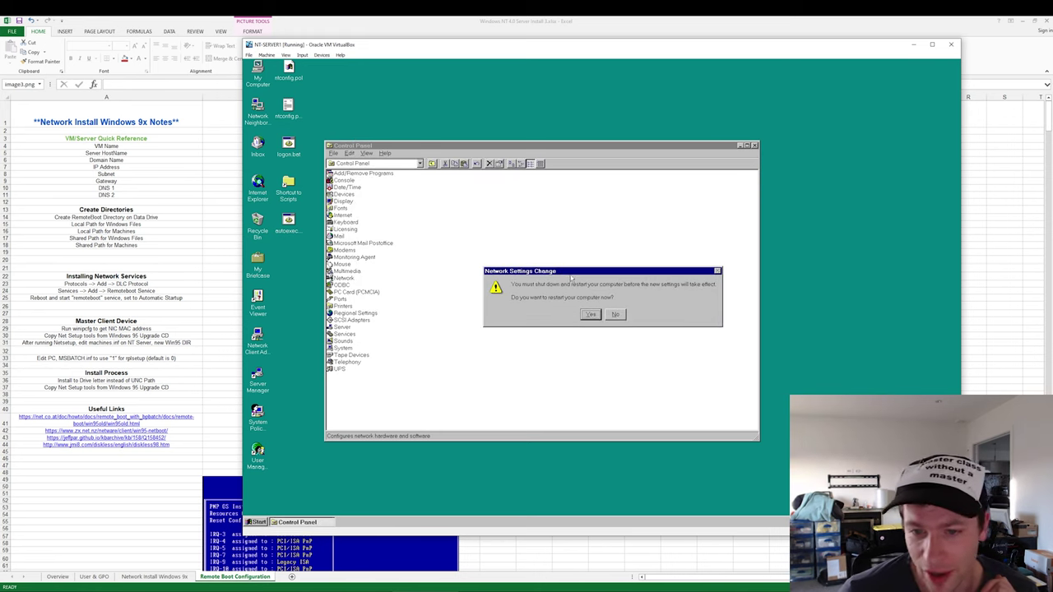
pyautogui.click(594, 316)
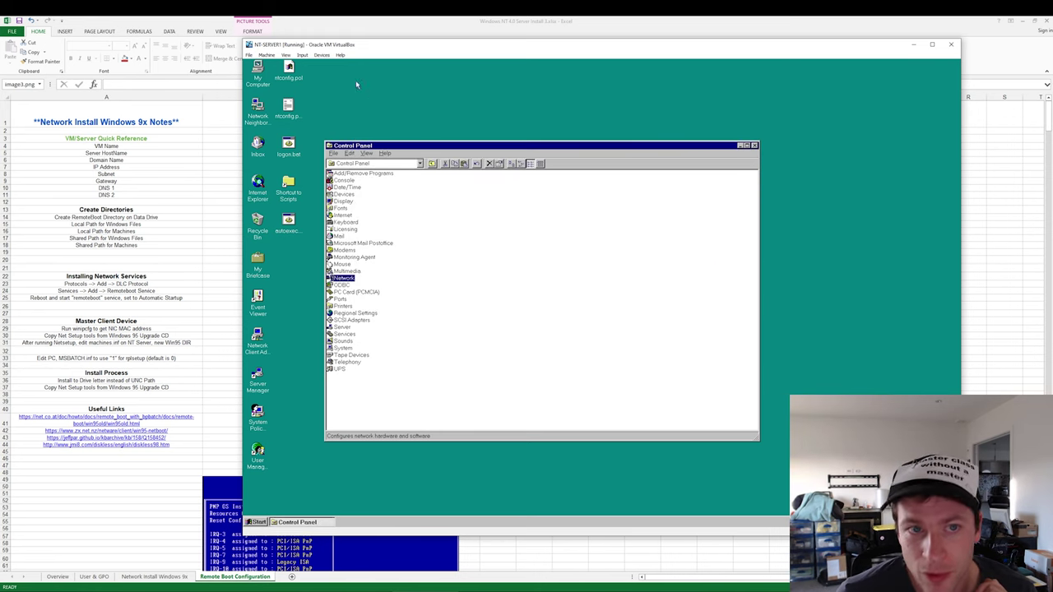
pyautogui.click(321, 54)
pyautogui.moveTo(354, 64)
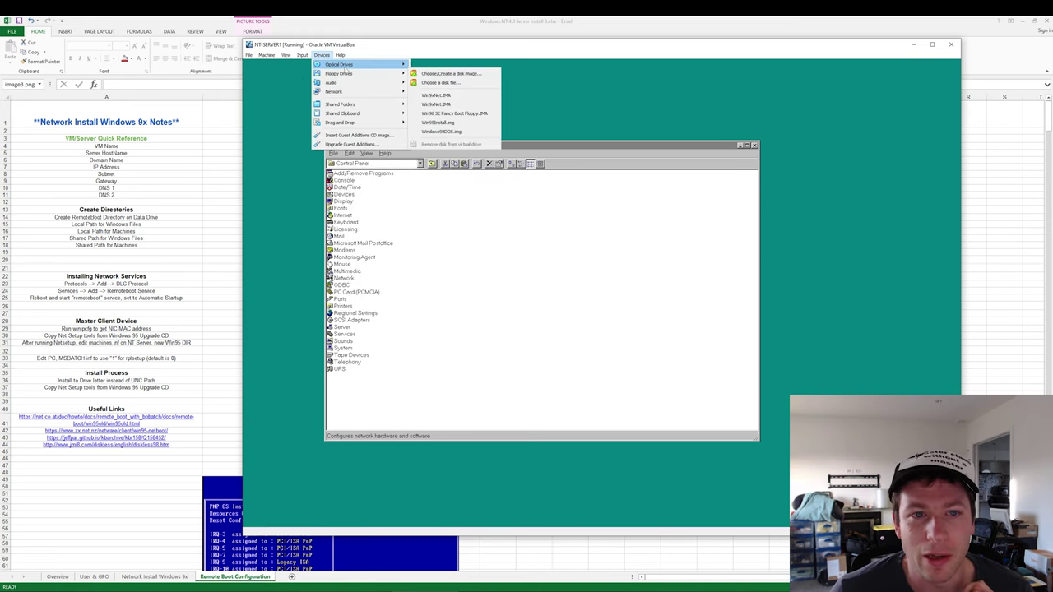
pyautogui.click(444, 145)
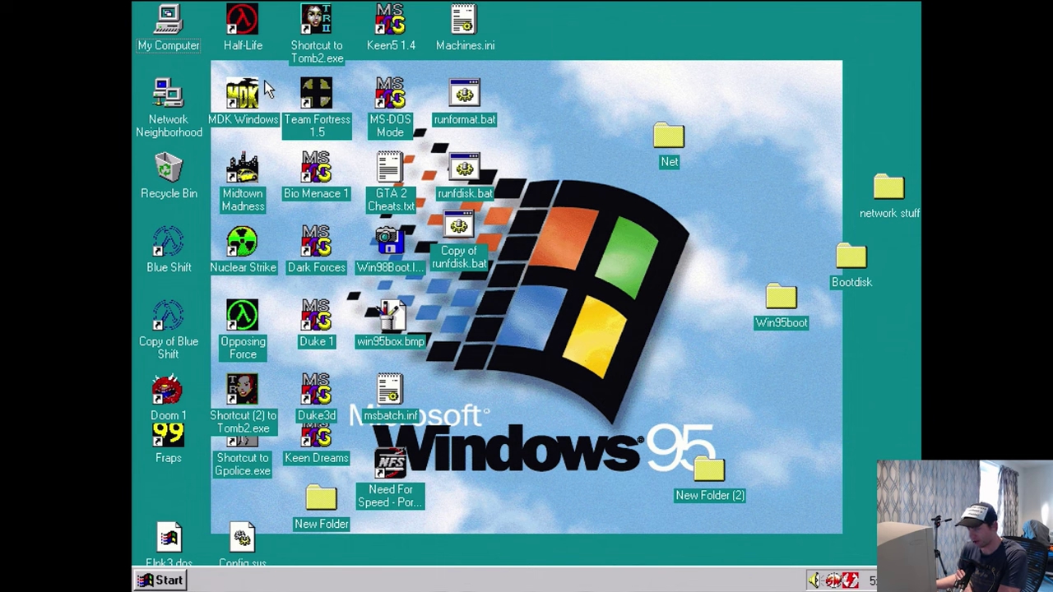
# - Browse the Windows 95 CD, skipping its warning and autorun, into Admin\Nettools\Netsetup
pyautogui.doubleClick(175, 35)
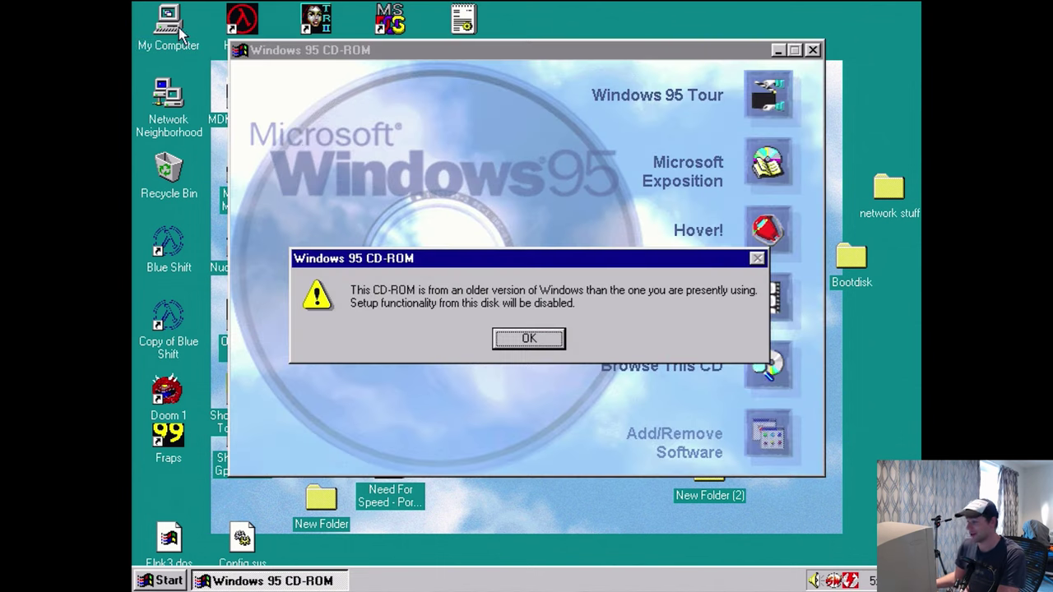
pyautogui.click(539, 337)
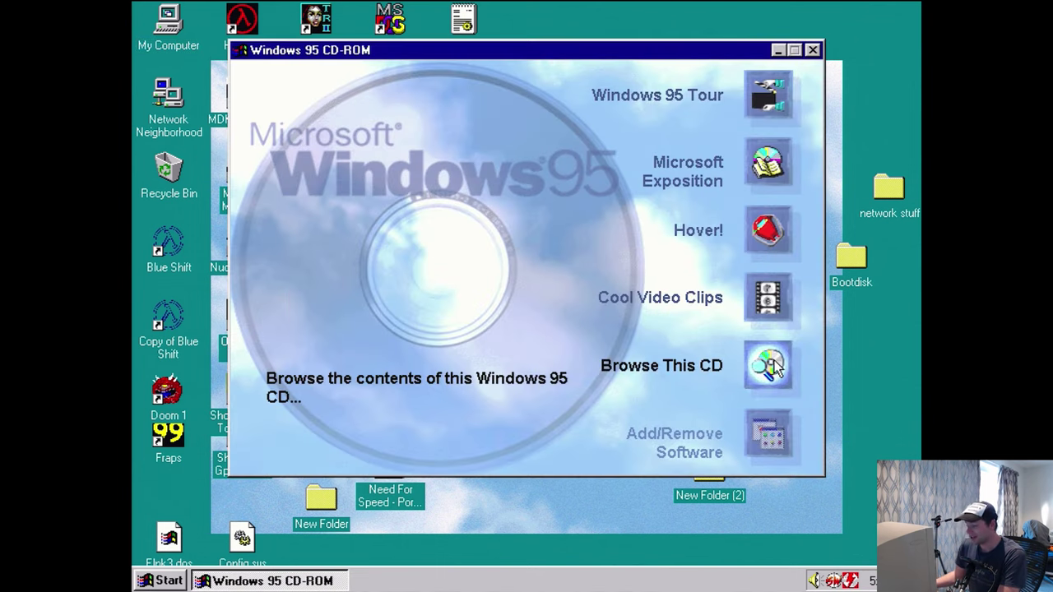
pyautogui.click(774, 368)
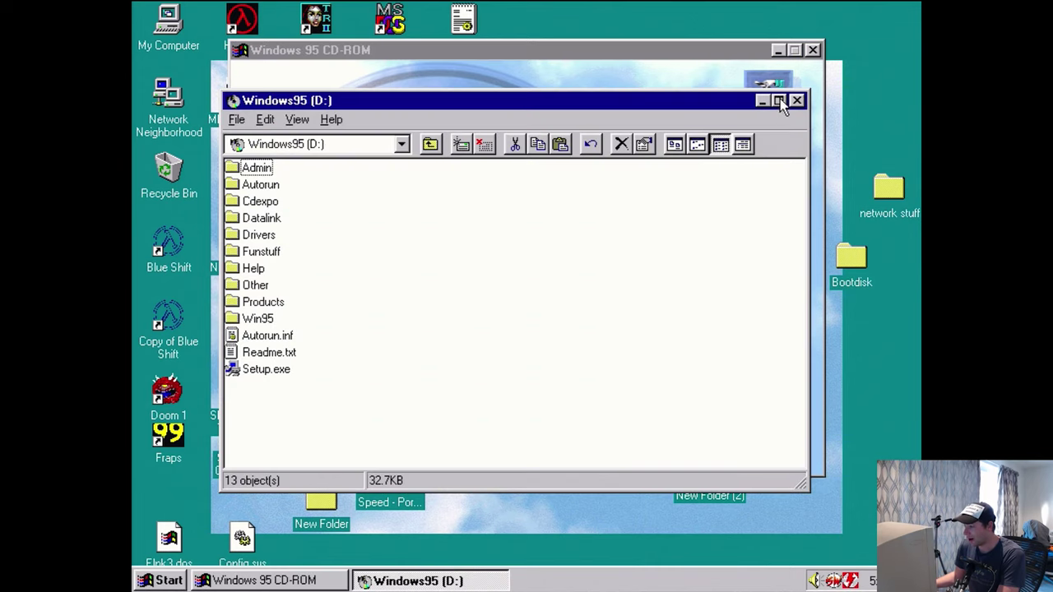
pyautogui.click(814, 50)
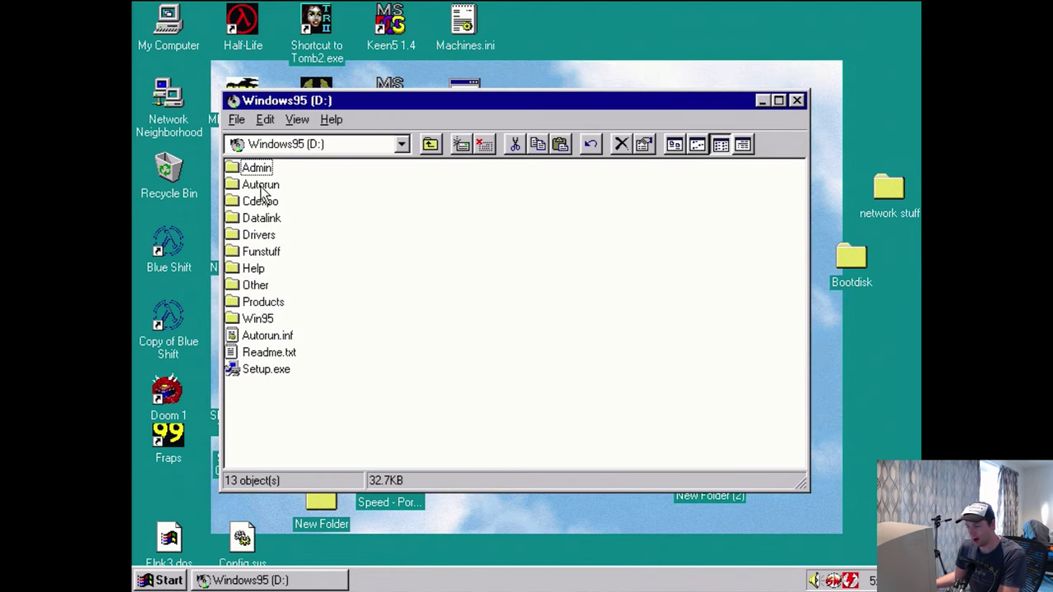
pyautogui.doubleClick(262, 170)
pyautogui.doubleClick(251, 188)
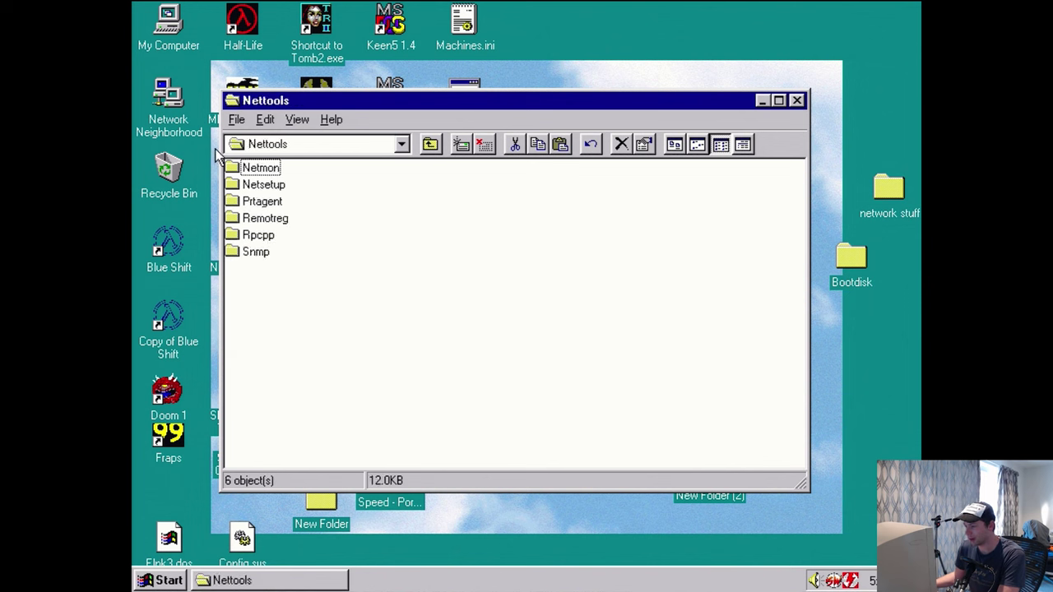
pyautogui.click(246, 186)
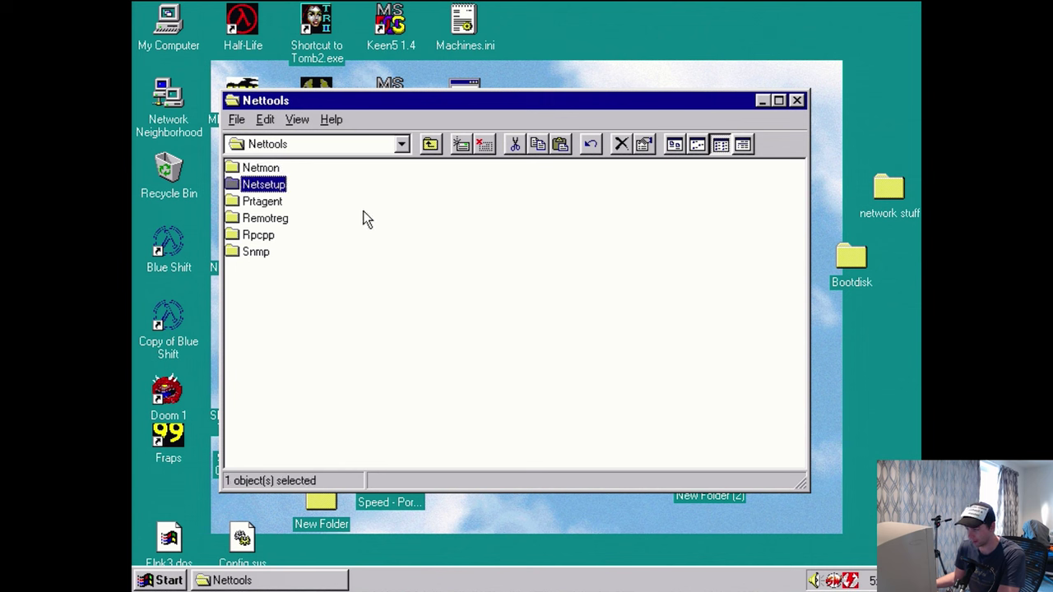
pyautogui.doubleClick(271, 191)
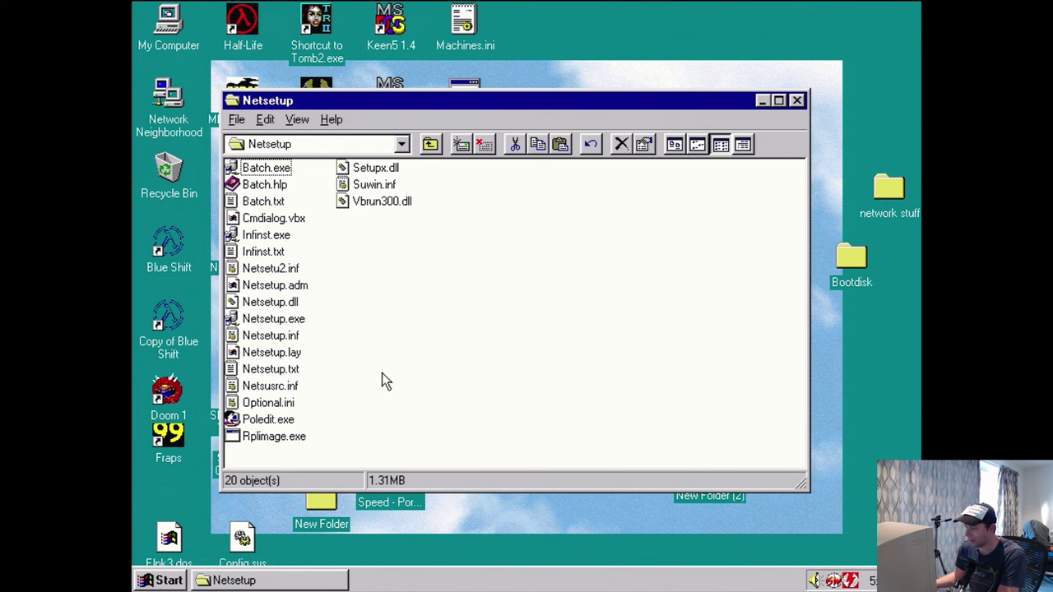
# - Inspect Batch.exe, Infinst.exe, Netsetu2.inf, Netsetup.inf and Poledit.exe, then select Netsetup.exe
pyautogui.click(277, 170)
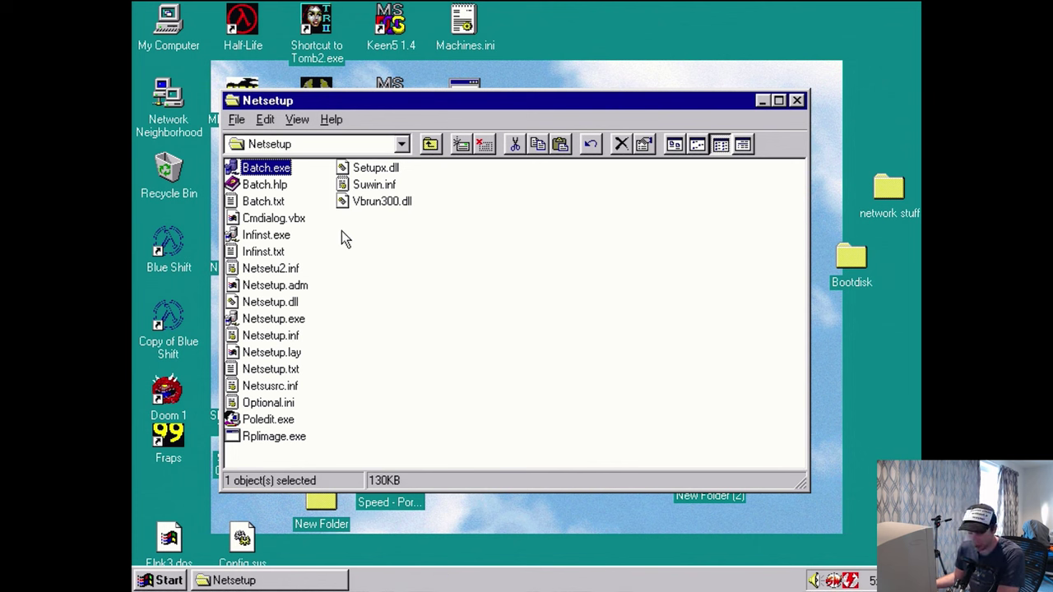
pyautogui.click(278, 236)
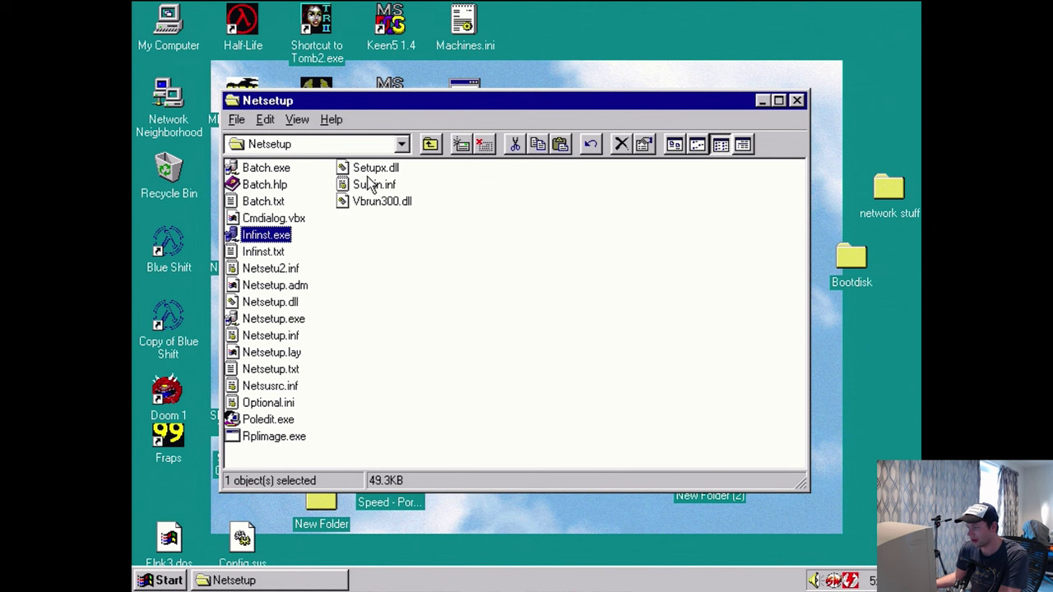
pyautogui.click(271, 269)
pyautogui.click(263, 337)
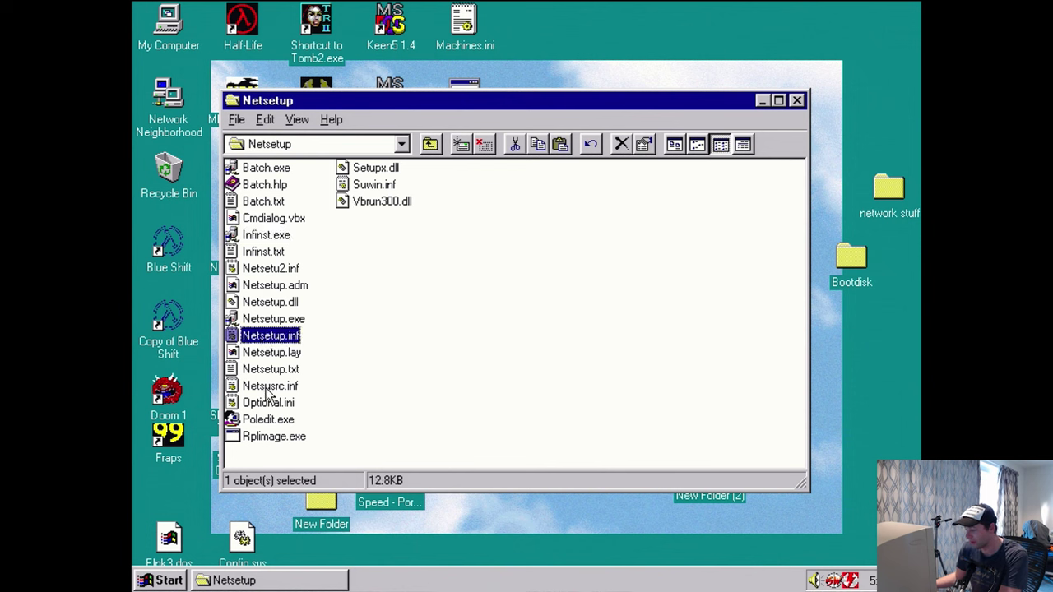
pyautogui.click(270, 420)
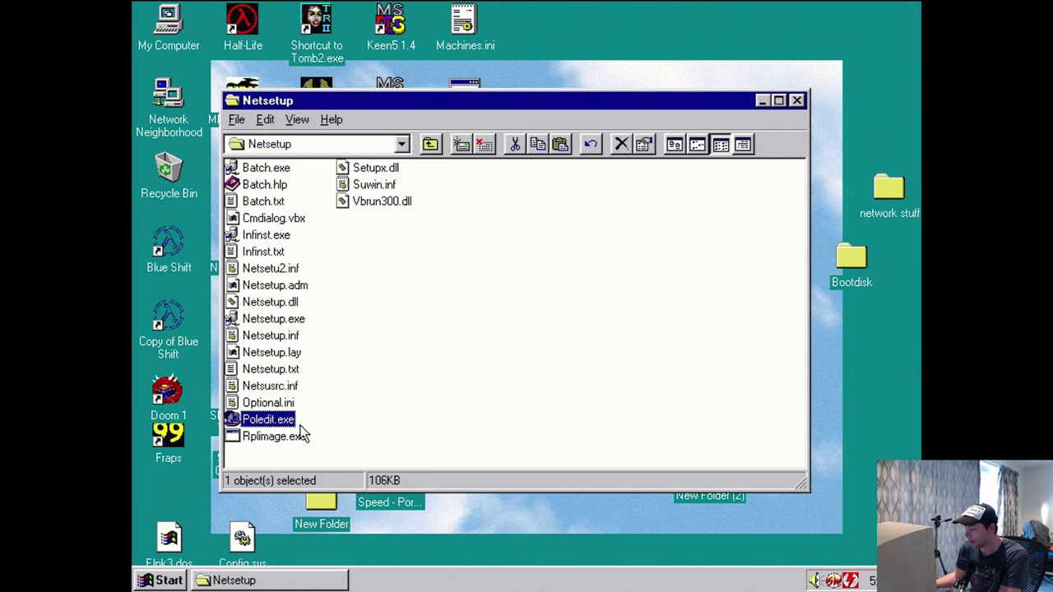
pyautogui.click(294, 322)
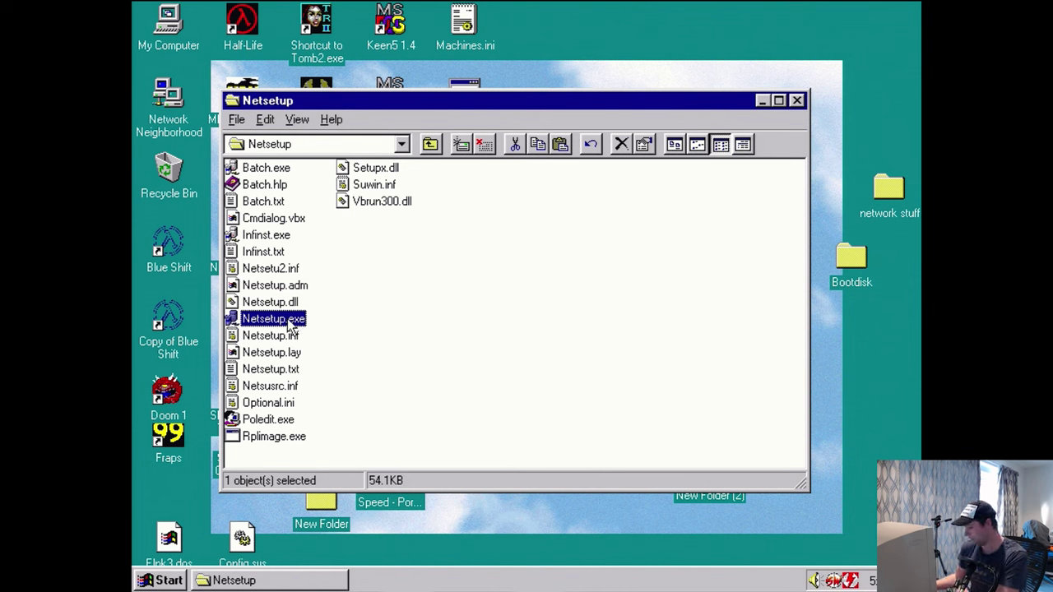
# - Launch Server Based Setup and disconnect the old Sbs network drive in My Computer
pyautogui.doubleClick(293, 326)
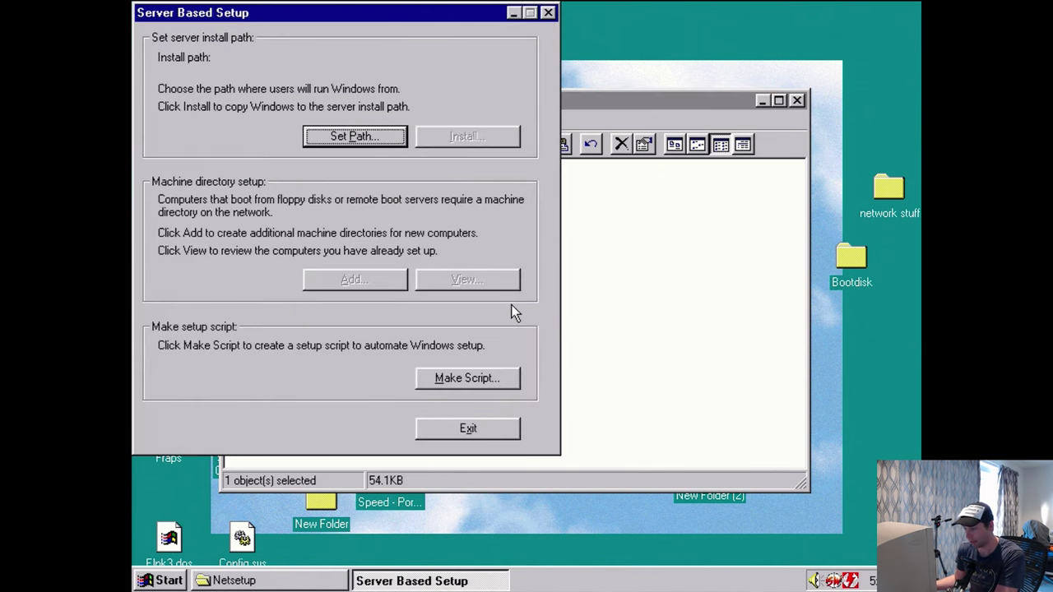
pyautogui.moveTo(352, 21); pyautogui.dragTo(432, 58)
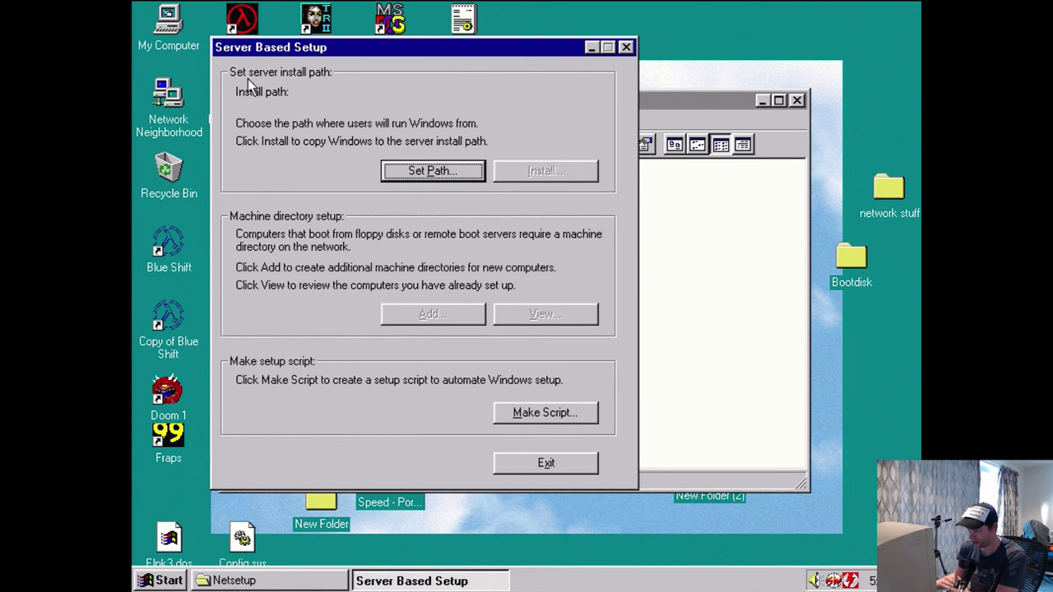
pyautogui.doubleClick(172, 29)
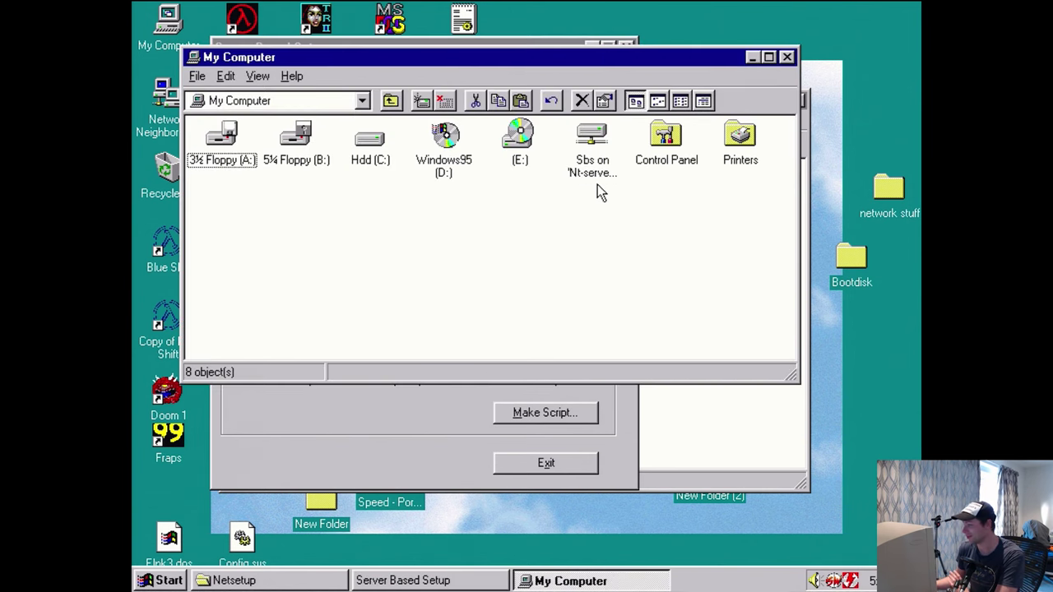
pyautogui.rightClick(596, 176)
pyautogui.click(520, 271)
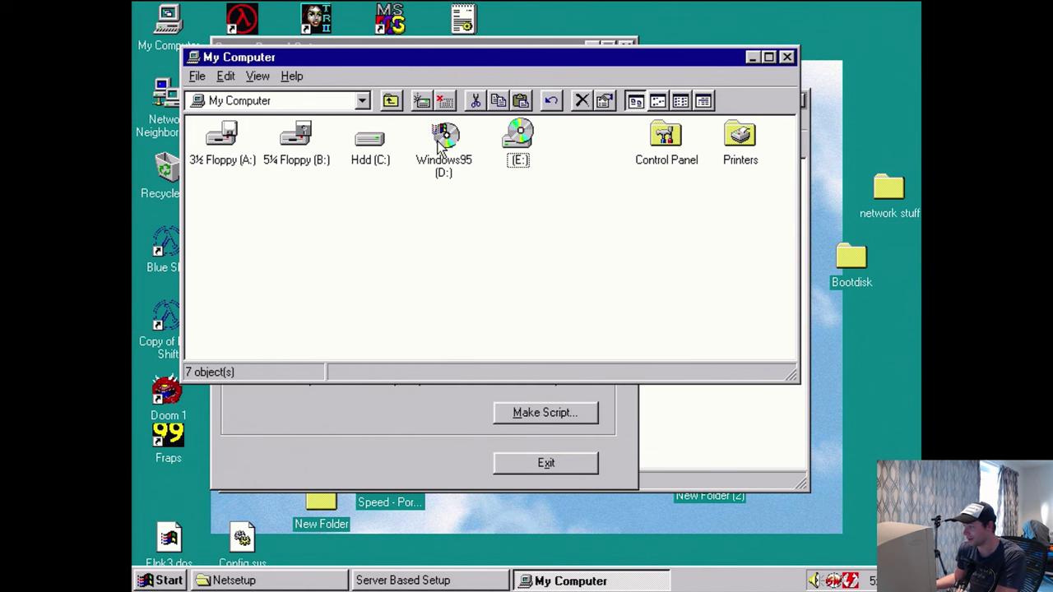
# - Map drive Z: to the \\nt-server1\sbs share
pyautogui.click(423, 103)
pyautogui.click(499, 265)
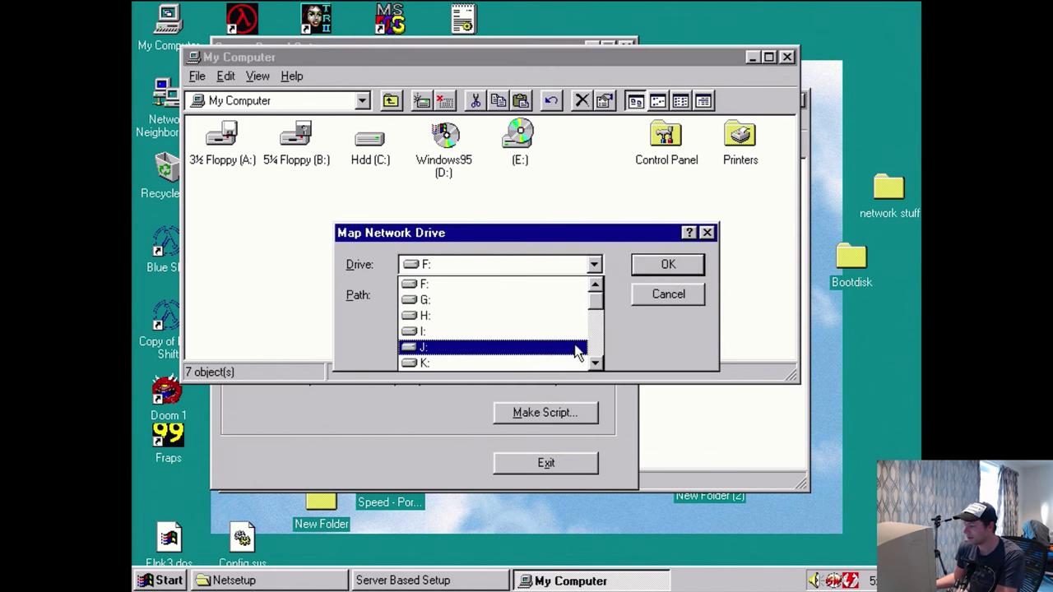
pyautogui.moveTo(598, 301); pyautogui.dragTo(599, 355)
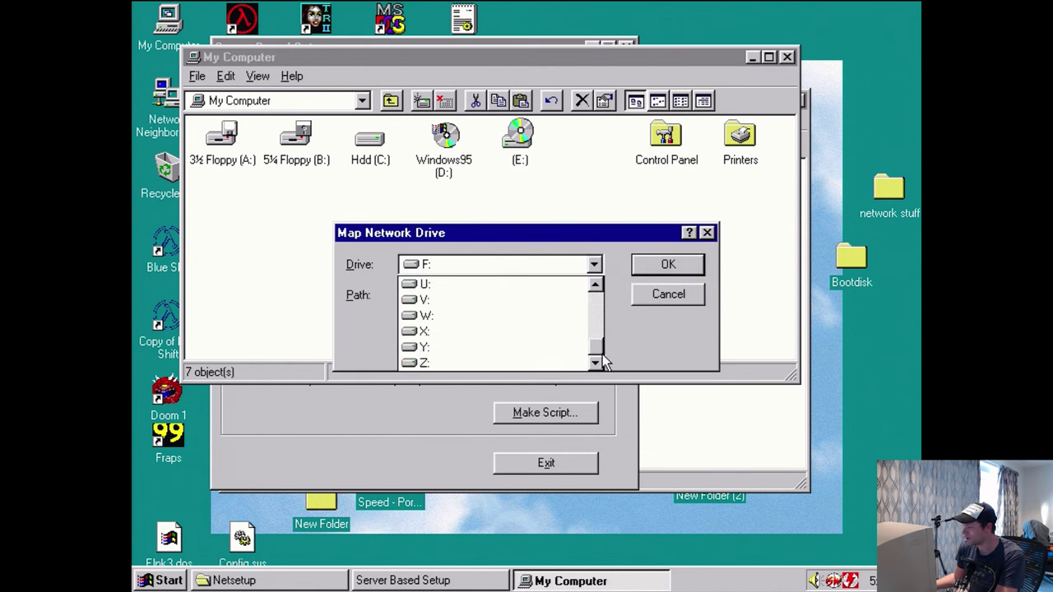
pyautogui.click(492, 363)
pyautogui.click(470, 294)
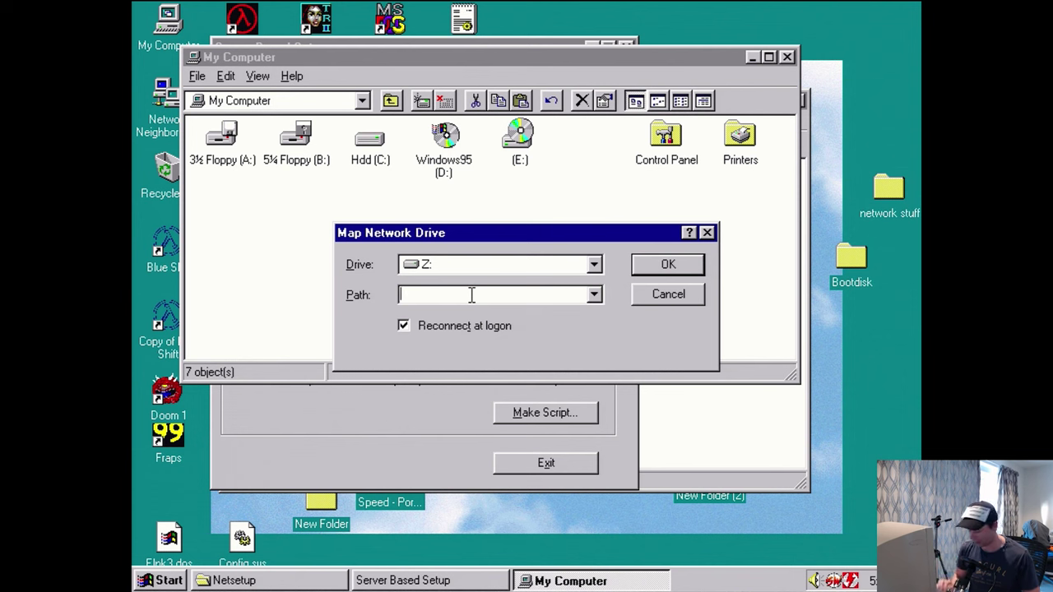
pyautogui.write('\\\\n')
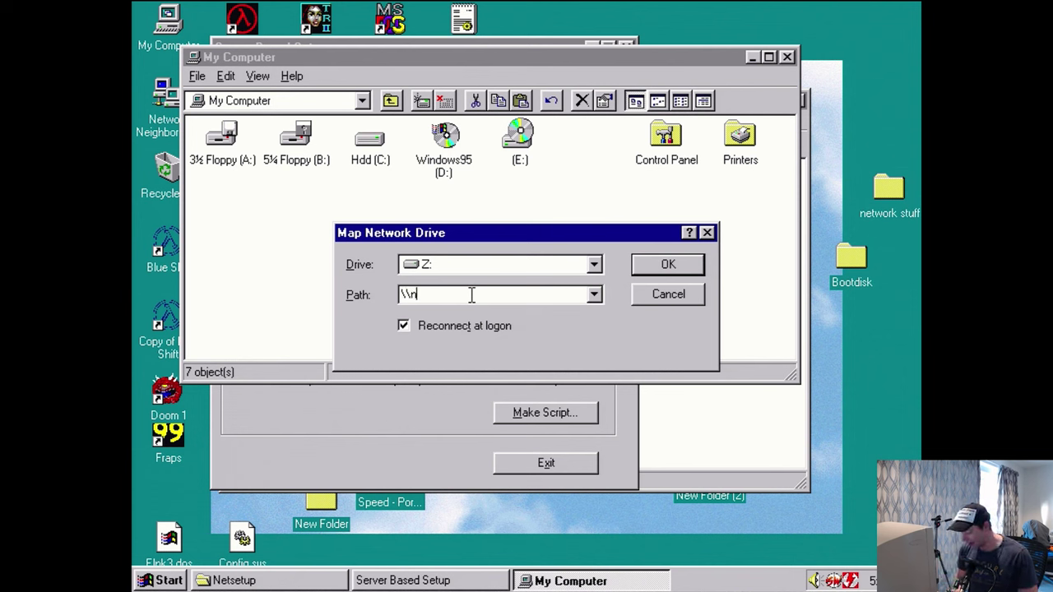
pyautogui.write('t-')
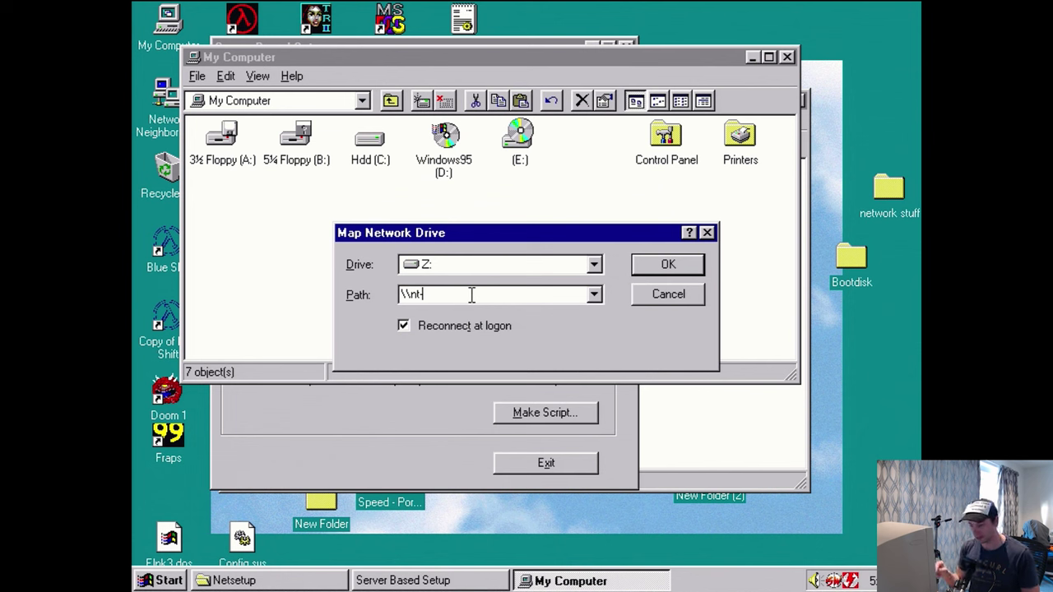
pyautogui.write('net')
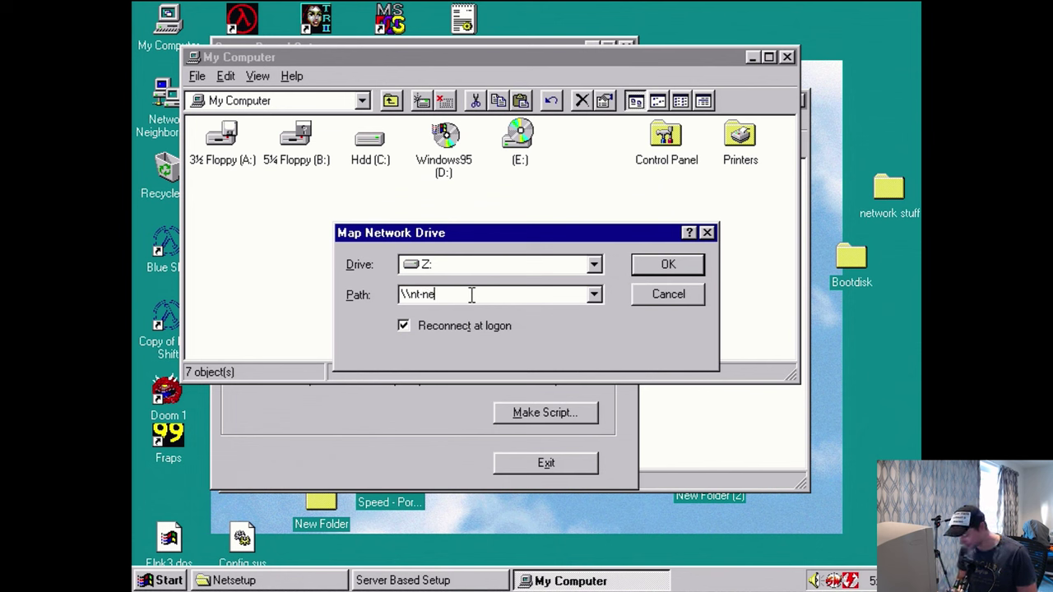
pyautogui.press('BackSpace')
pyautogui.press('BackSpace')
pyautogui.press('BackSpace')
pyautogui.write('server1\\')
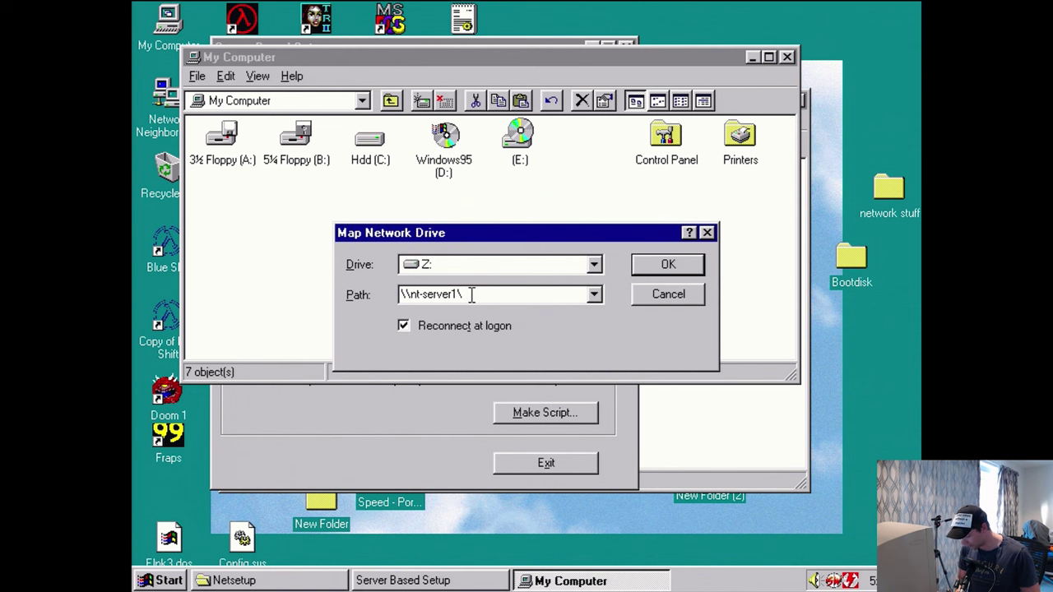
pyautogui.write('sys')
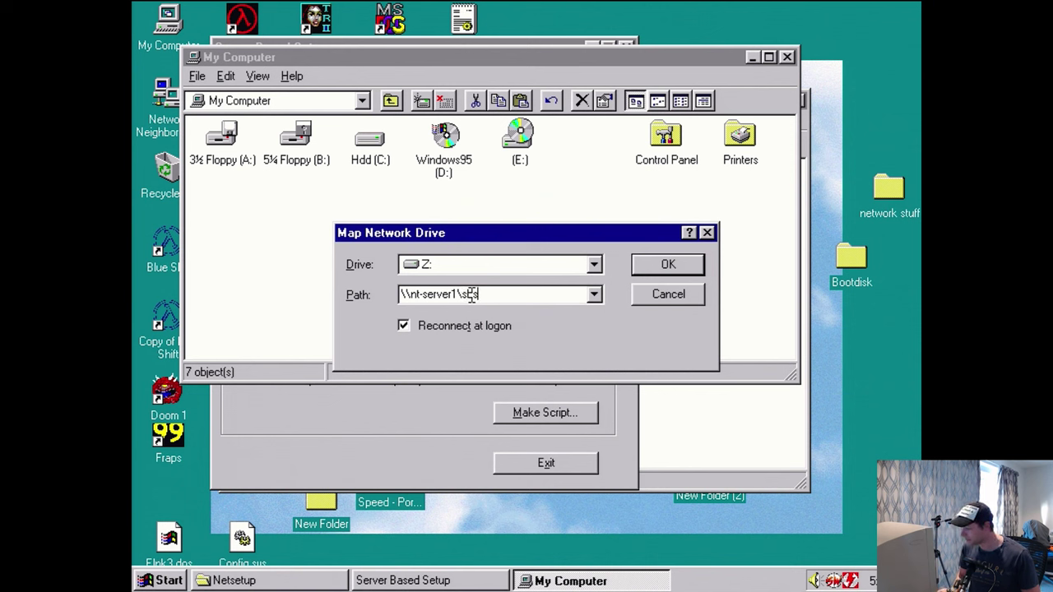
pyautogui.press('Return')
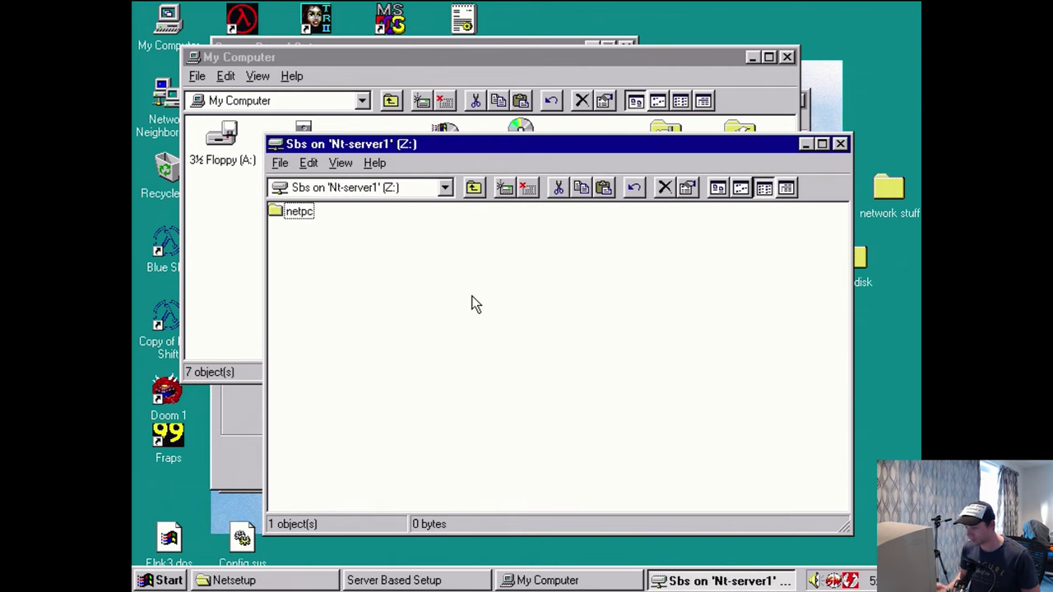
# - Set Z:\netpc as the server install path and start the install to bring up Source Path
pyautogui.click(295, 212)
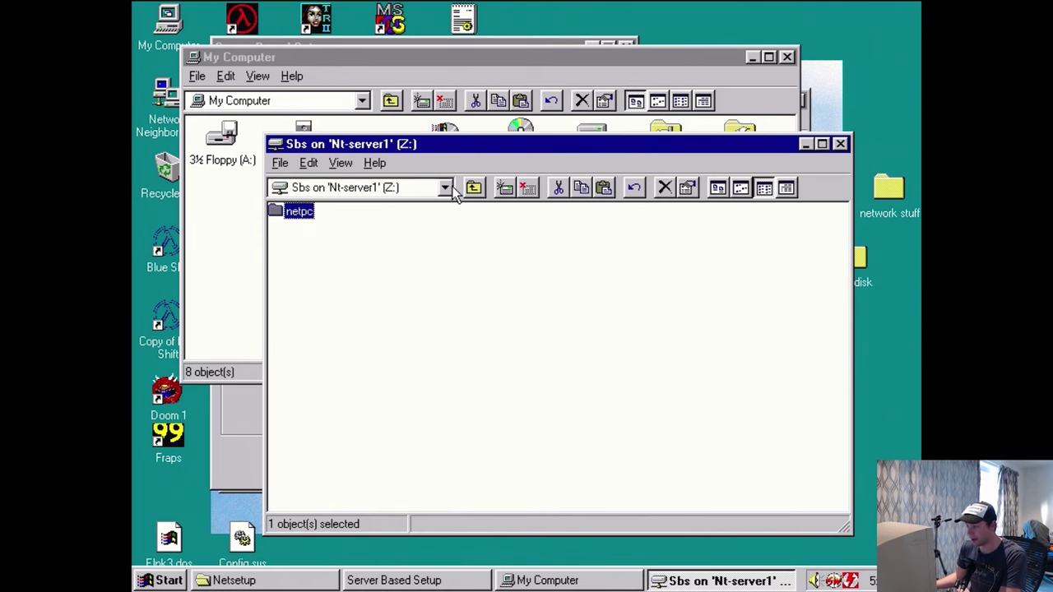
pyautogui.click(448, 581)
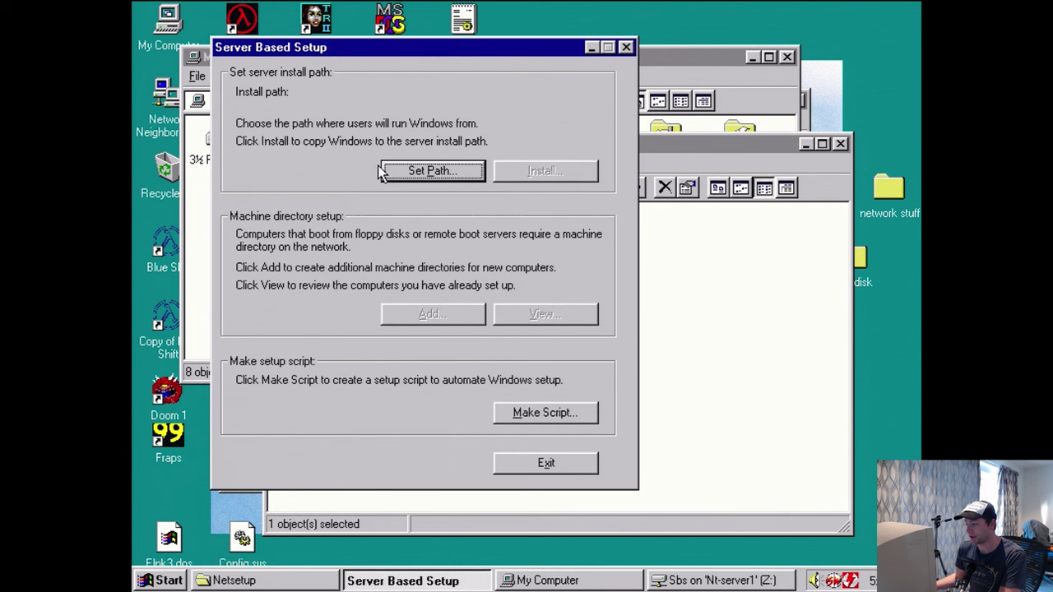
pyautogui.click(416, 173)
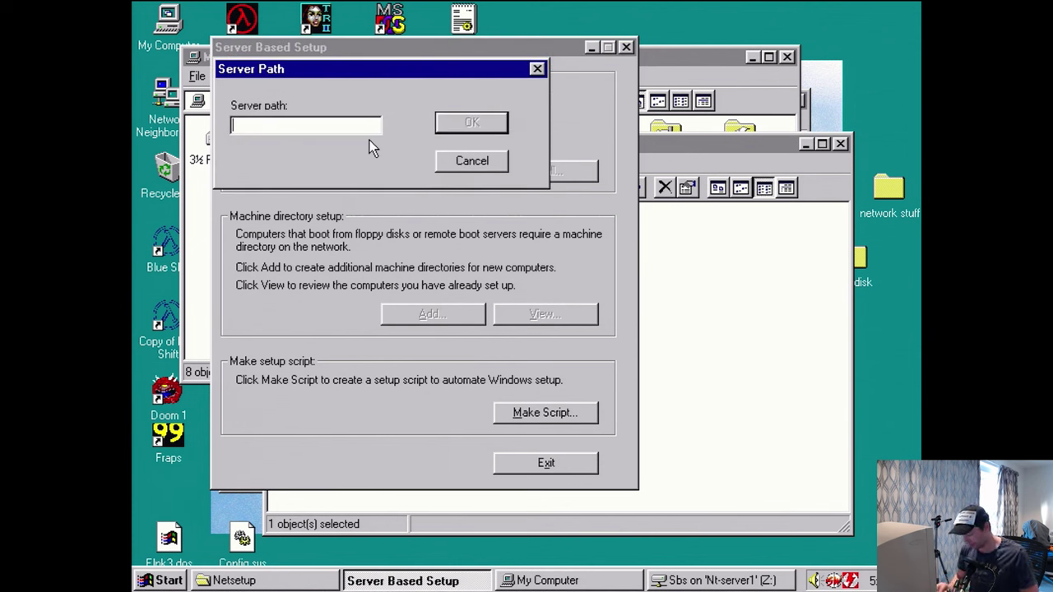
pyautogui.write('Z:')
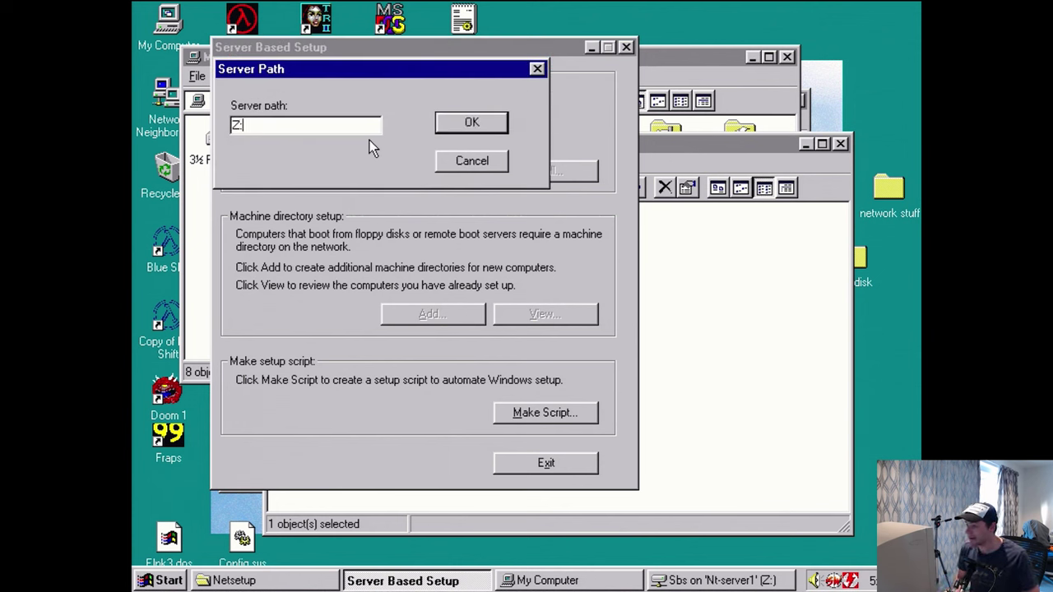
pyautogui.write(' etpc')
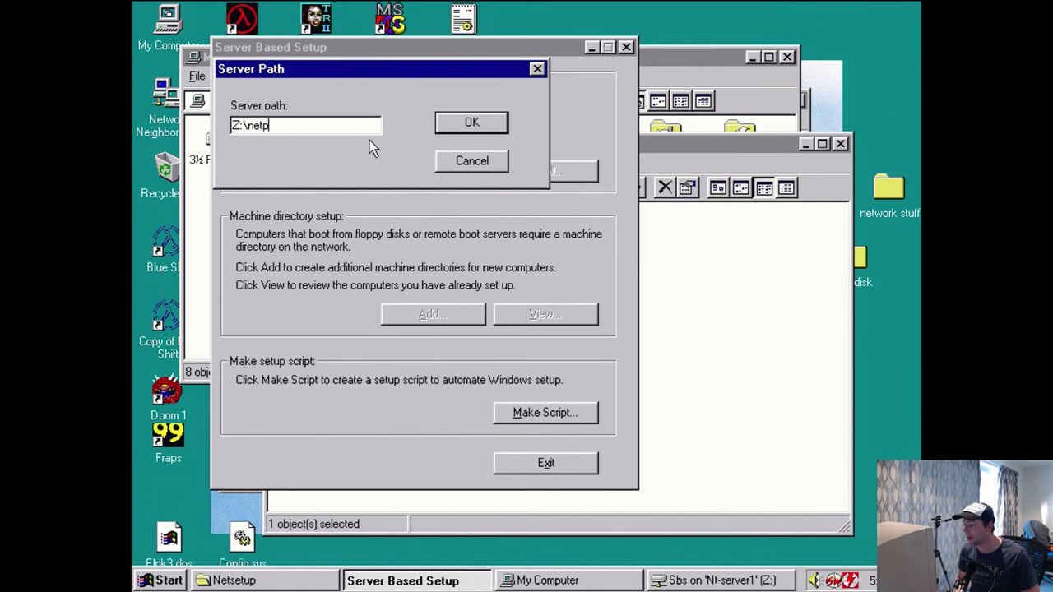
pyautogui.press('Return')
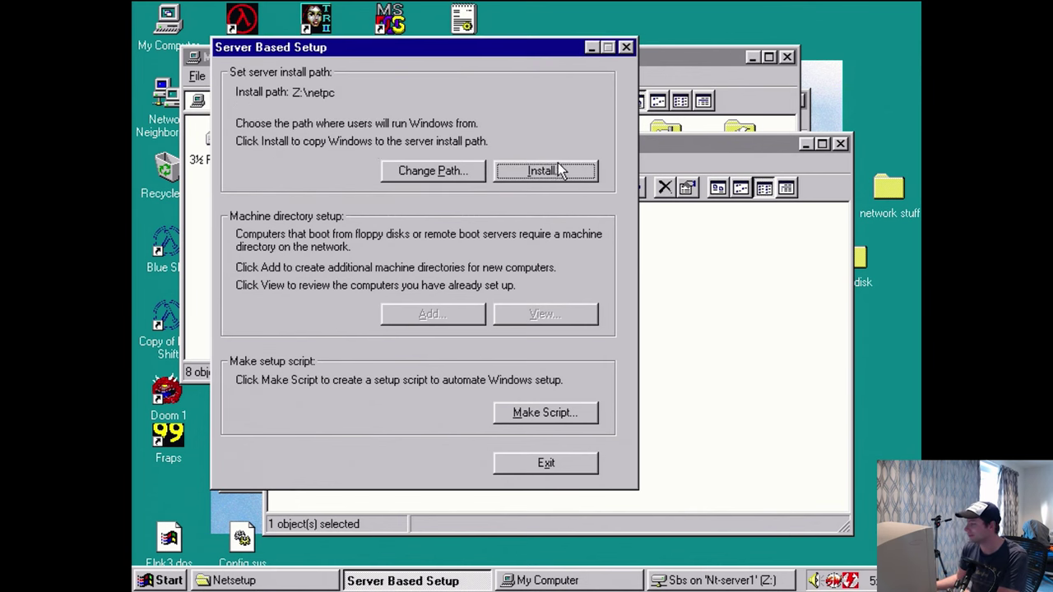
pyautogui.click(554, 170)
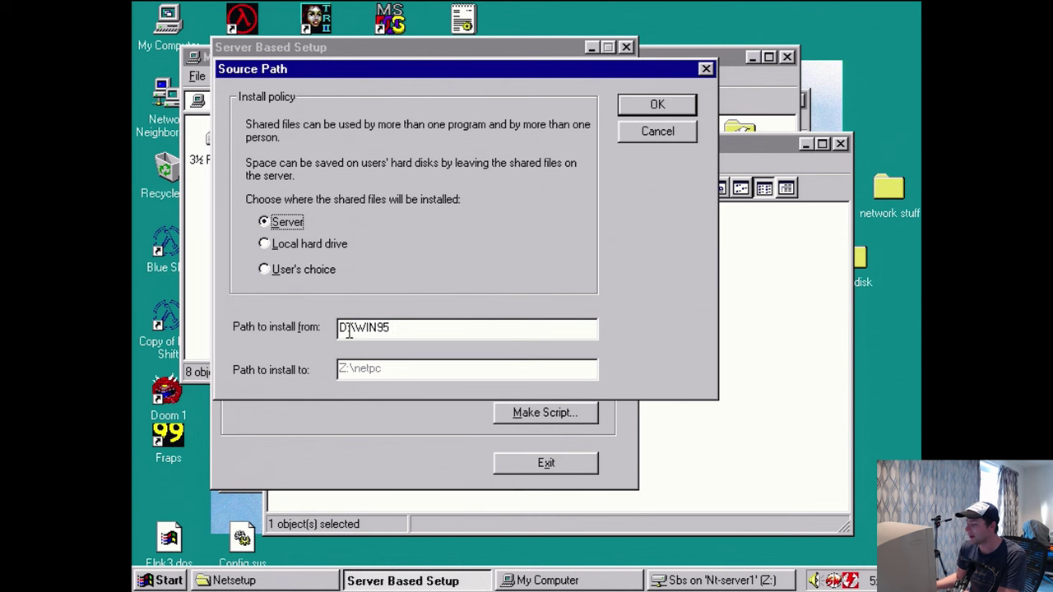
# - Accept the D:\WIN95 to Z:\netpc paths, skip default scripts, and enter the product identification number
pyautogui.moveTo(339, 328); pyautogui.dragTo(396, 327)
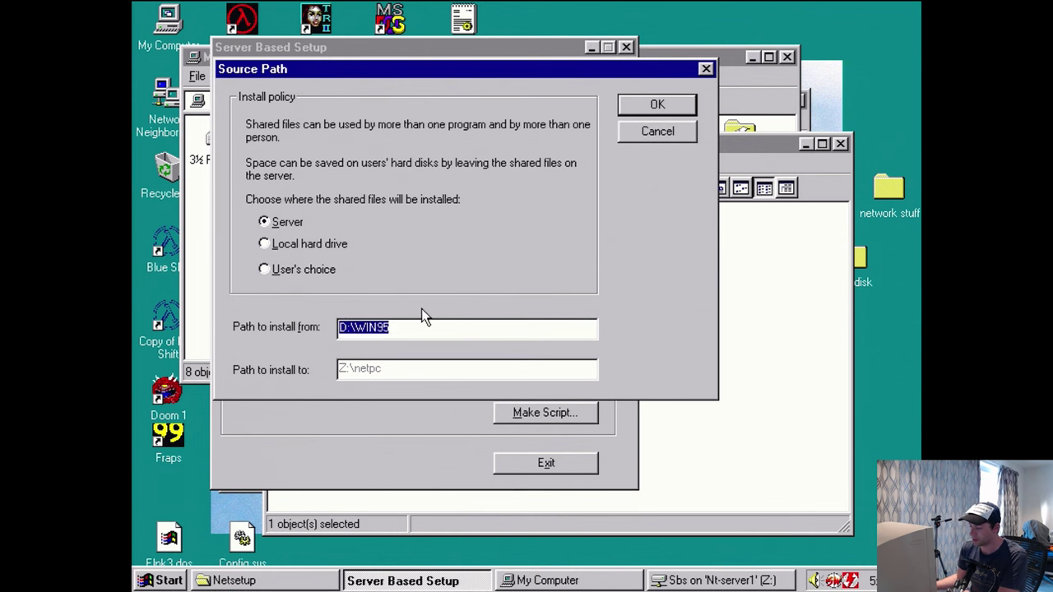
pyautogui.click(638, 105)
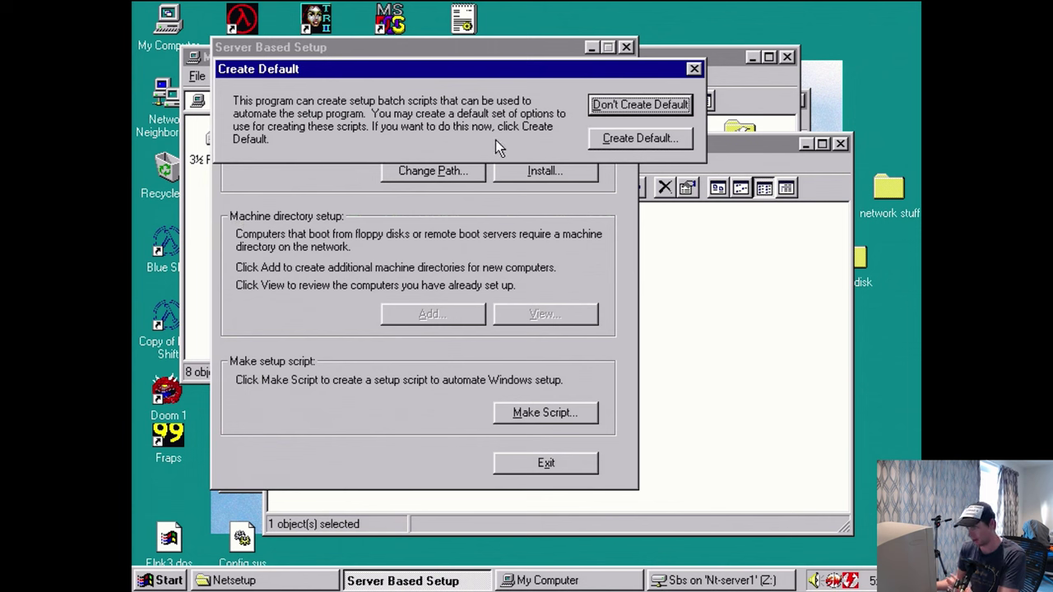
pyautogui.click(613, 107)
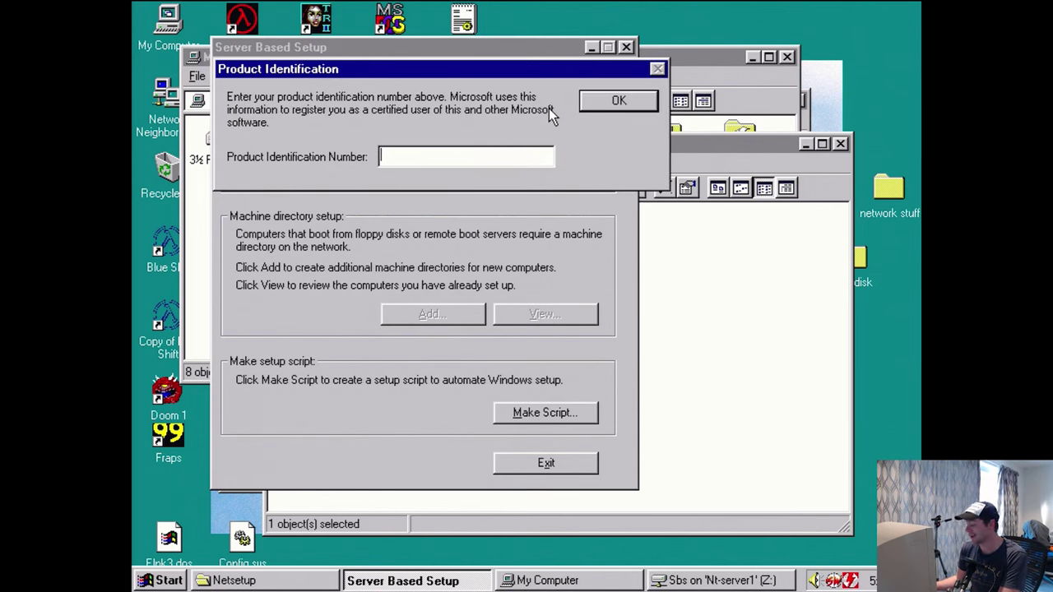
pyautogui.write('111')
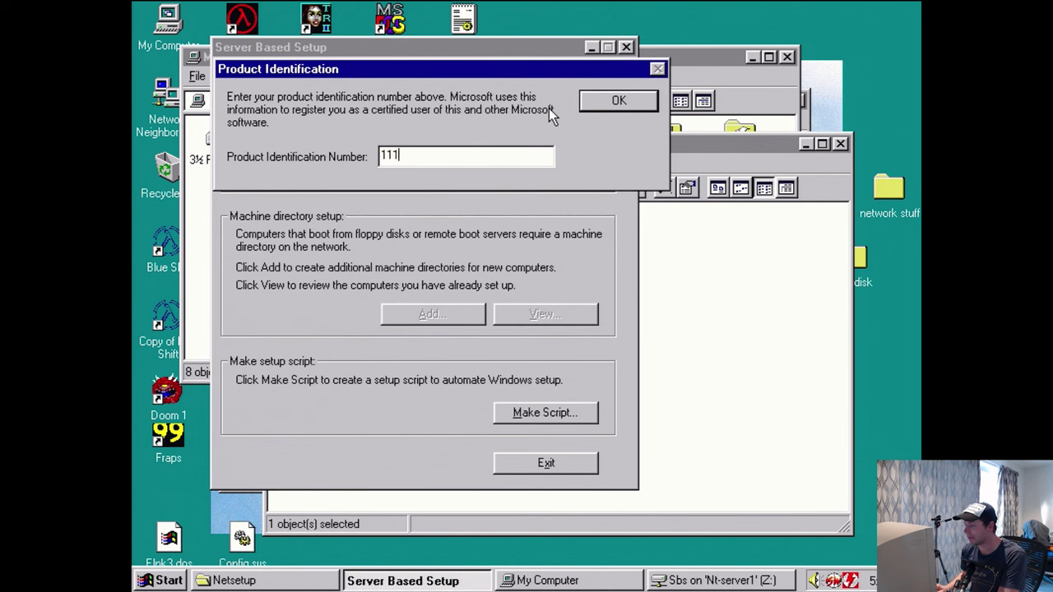
pyautogui.write('-11')
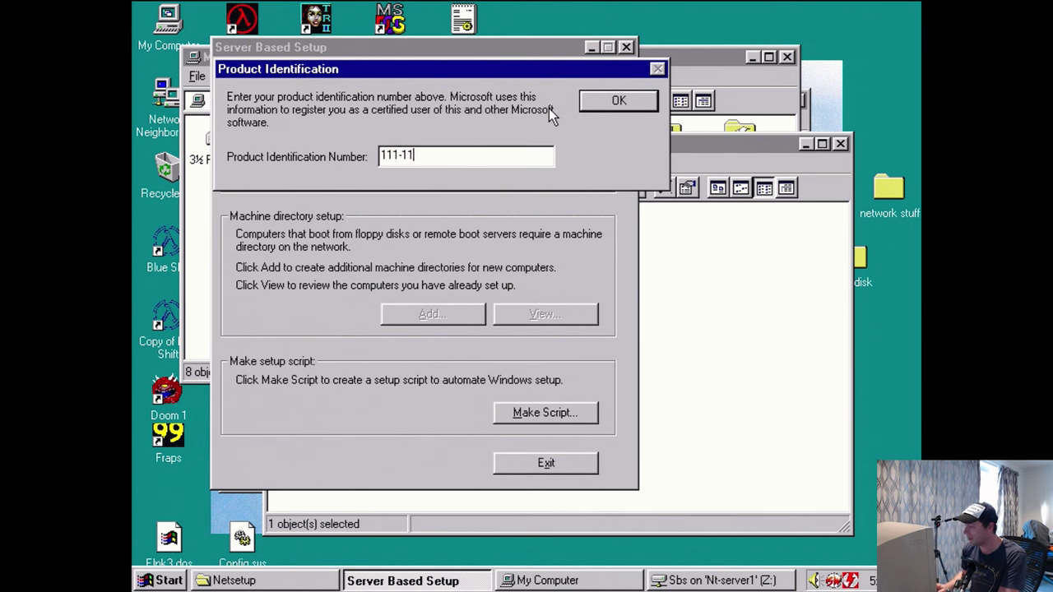
pyautogui.write('11111')
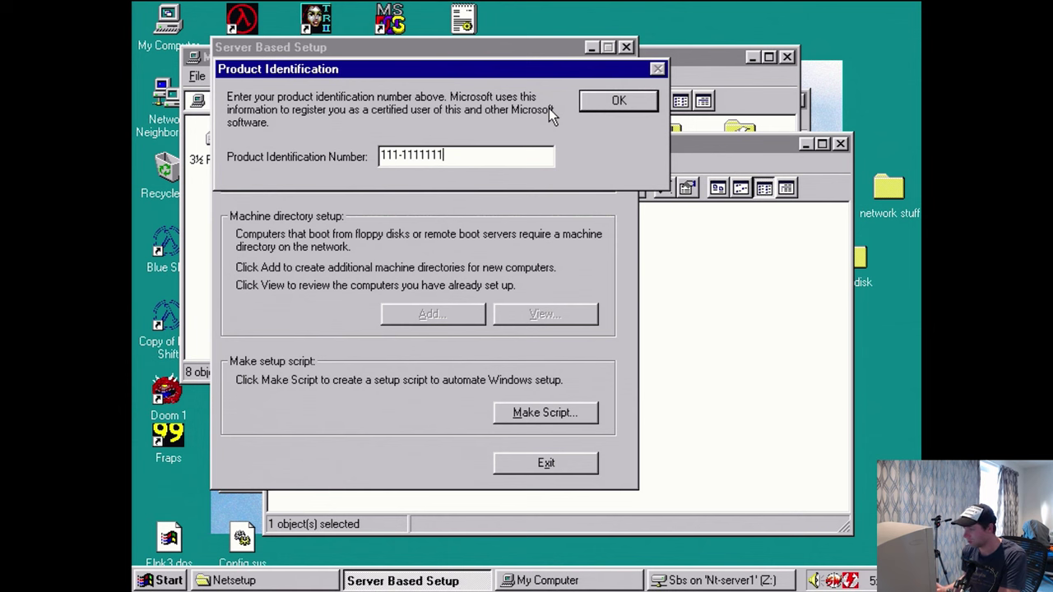
pyautogui.press('Return')
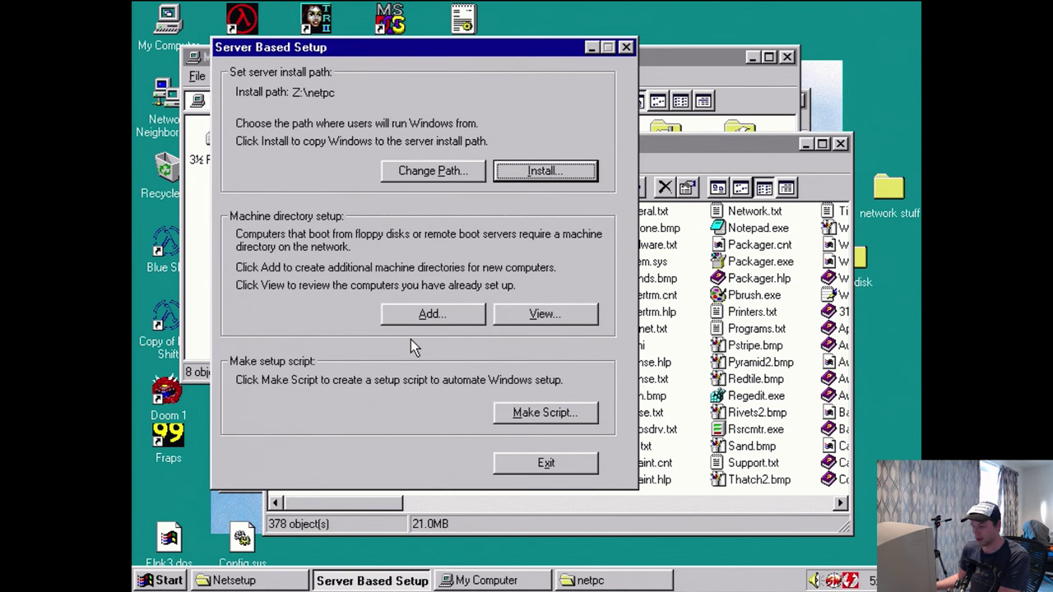
# - Review the Windows files copied into the netpc folder, then begin adding a machine directory
pyautogui.click(671, 148)
pyautogui.moveTo(334, 506); pyautogui.dragTo(609, 457)
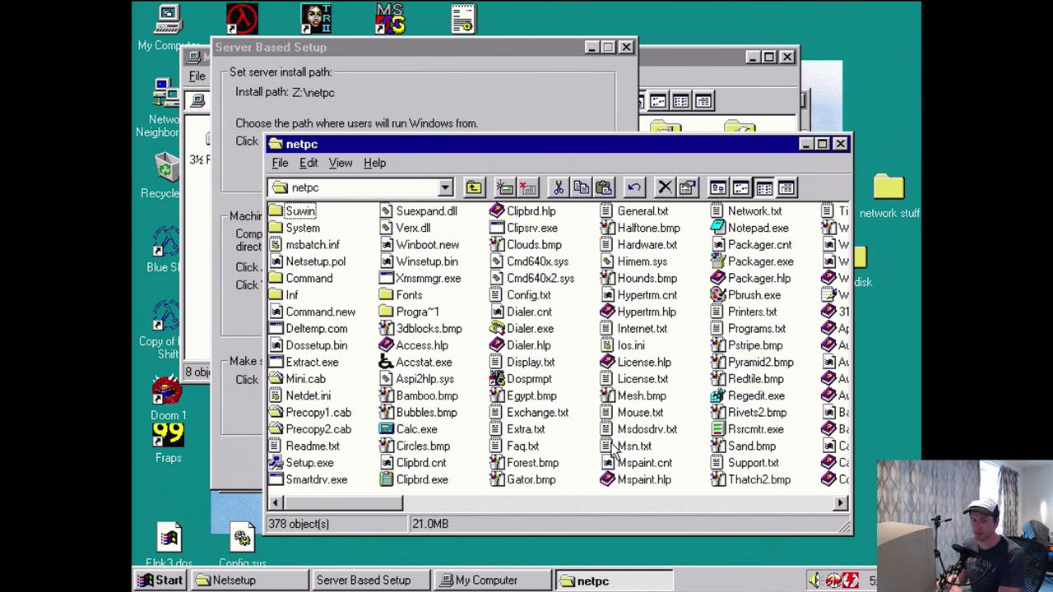
pyautogui.click(488, 93)
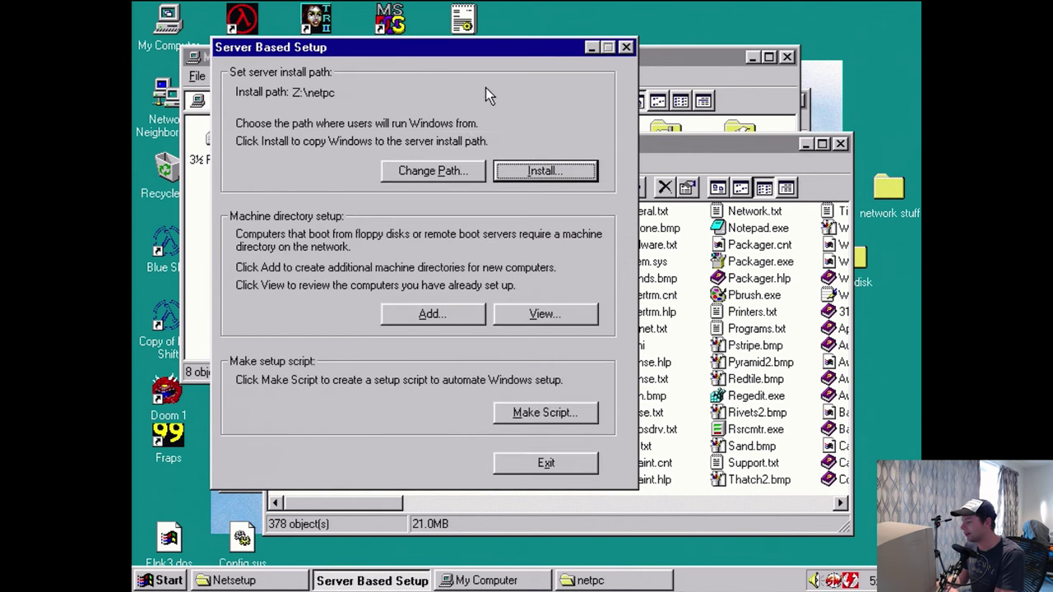
pyautogui.click(432, 320)
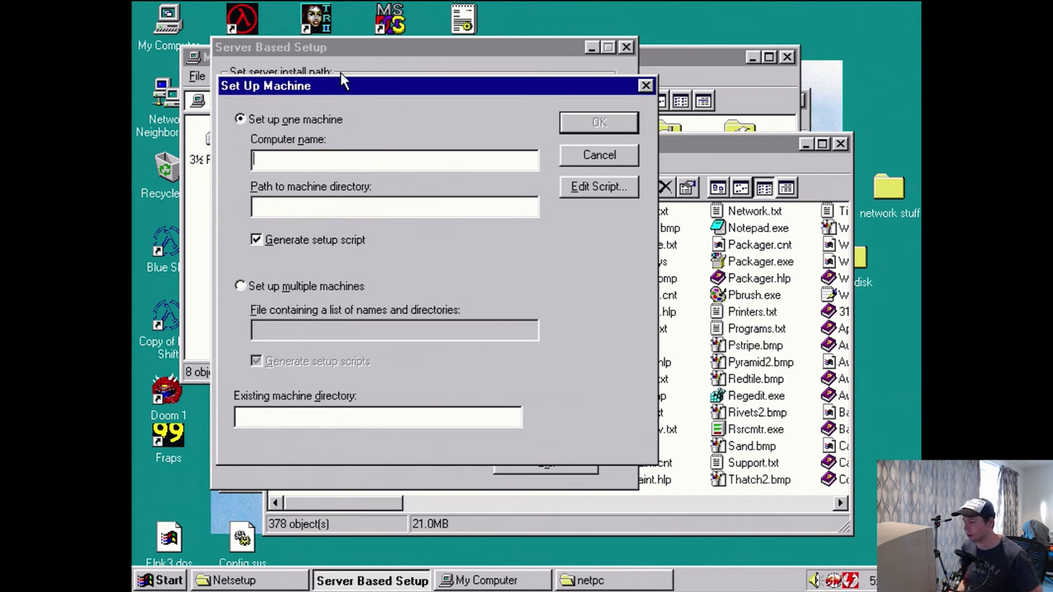
# - Name the machine PC1 with directory \\nt-server1\pcs\pc1 and open its script policies
pyautogui.write('PC1')
pyautogui.press('Tab')
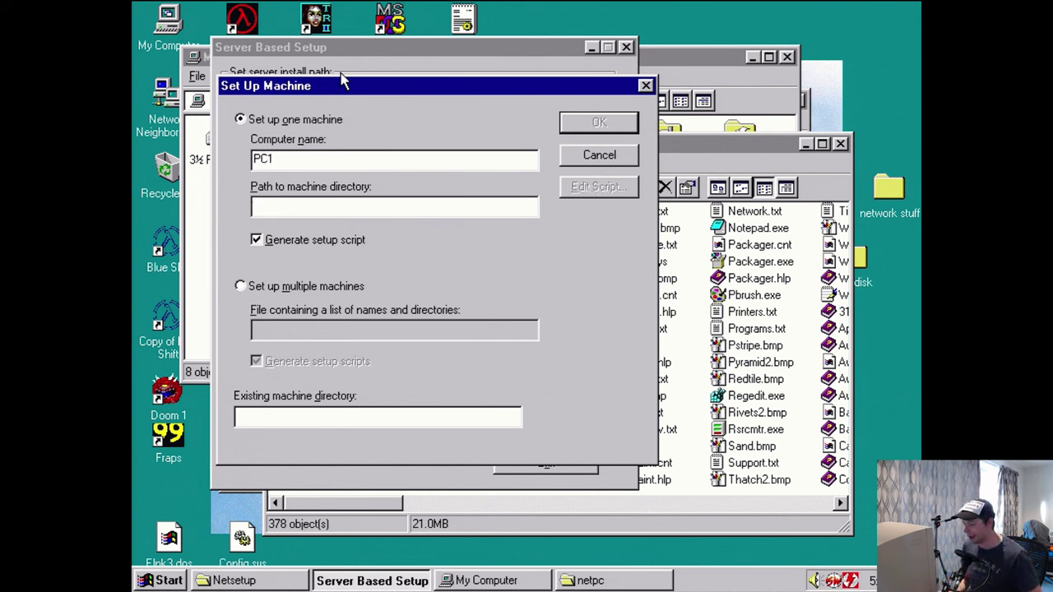
pyautogui.write('\\\\nt')
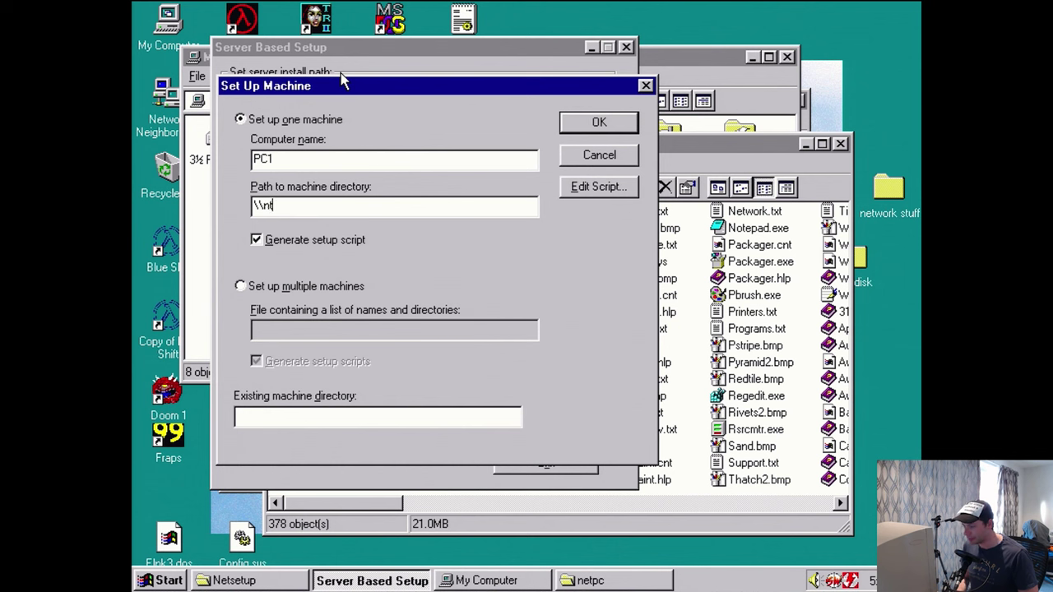
pyautogui.write('-server1\\pc')
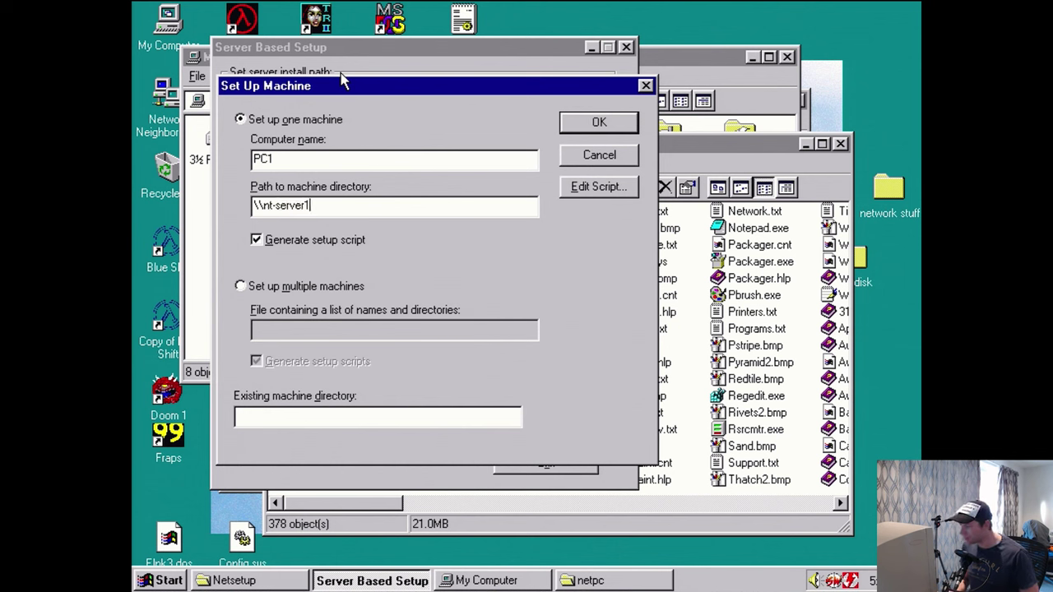
pyautogui.write('pcs\\pc')
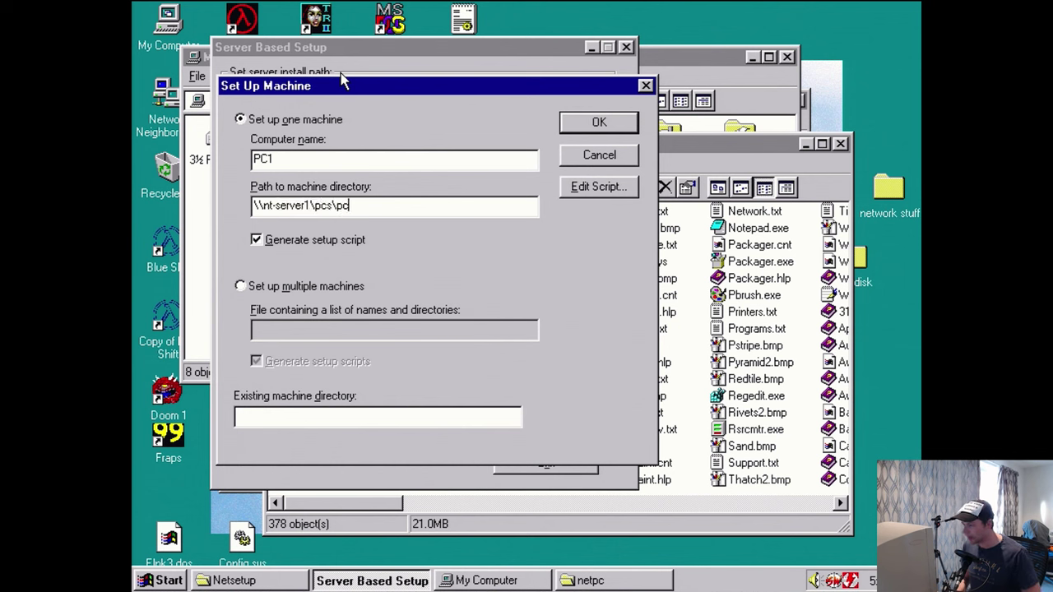
pyautogui.write('1')
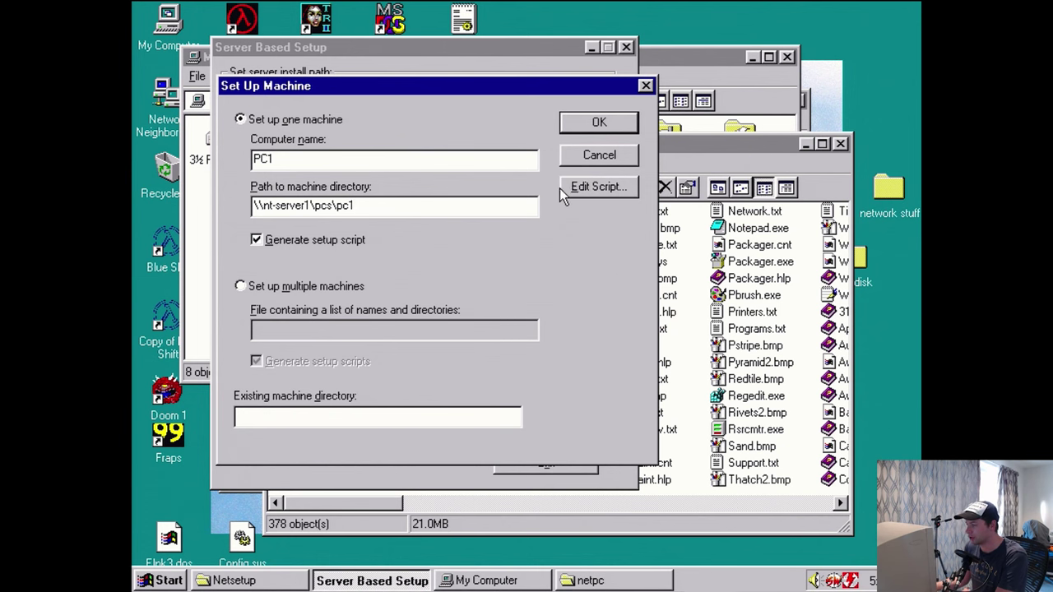
pyautogui.click(607, 188)
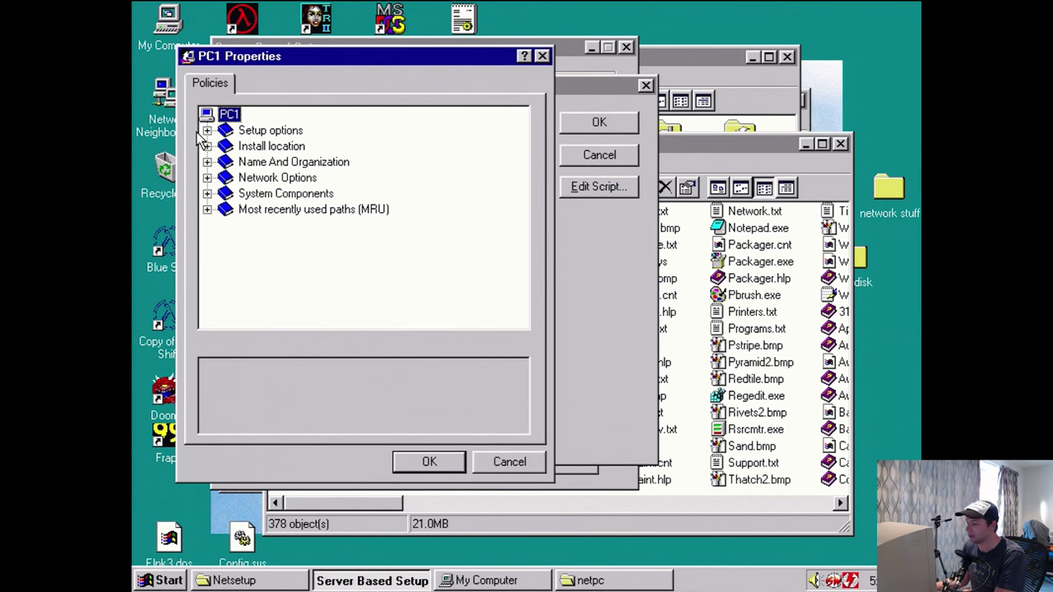
# - Enable the Setup Mode policy and set it to Custom
pyautogui.click(207, 132)
pyautogui.click(272, 163)
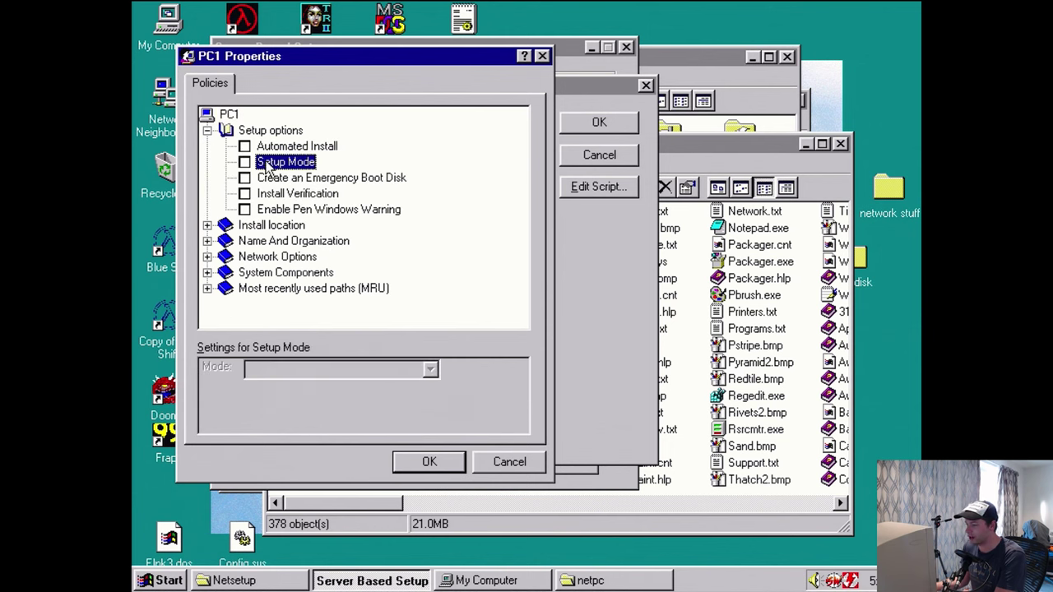
pyautogui.click(243, 163)
pyautogui.click(273, 370)
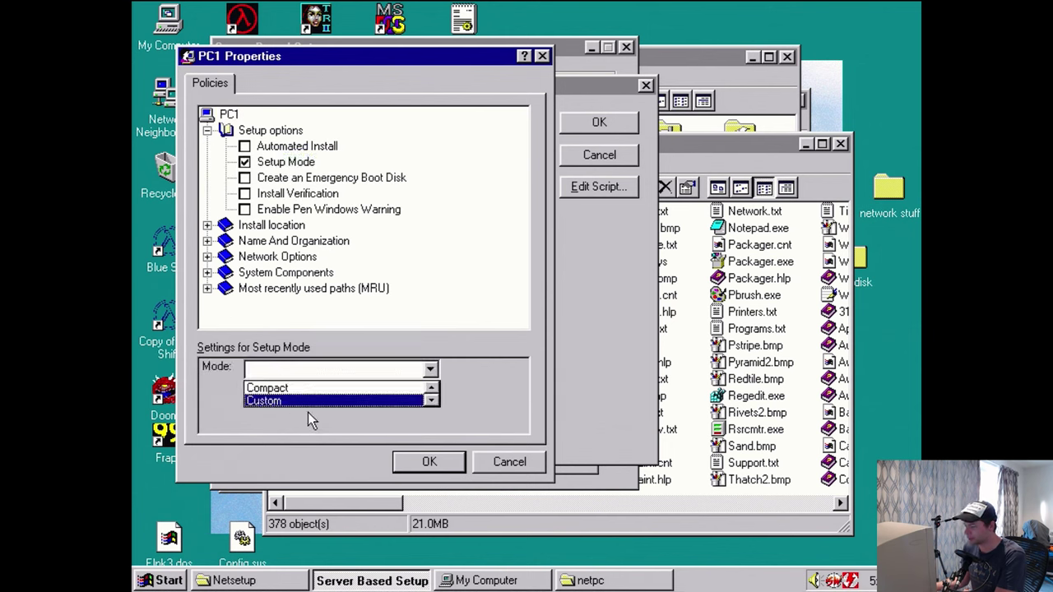
pyautogui.click(294, 402)
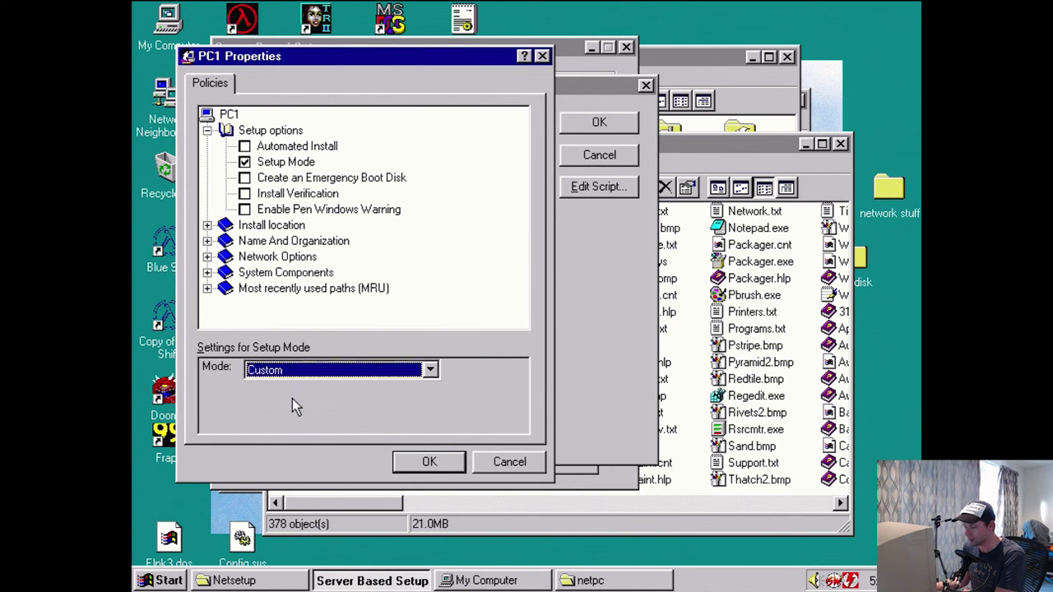
pyautogui.click(430, 370)
pyautogui.click(431, 402)
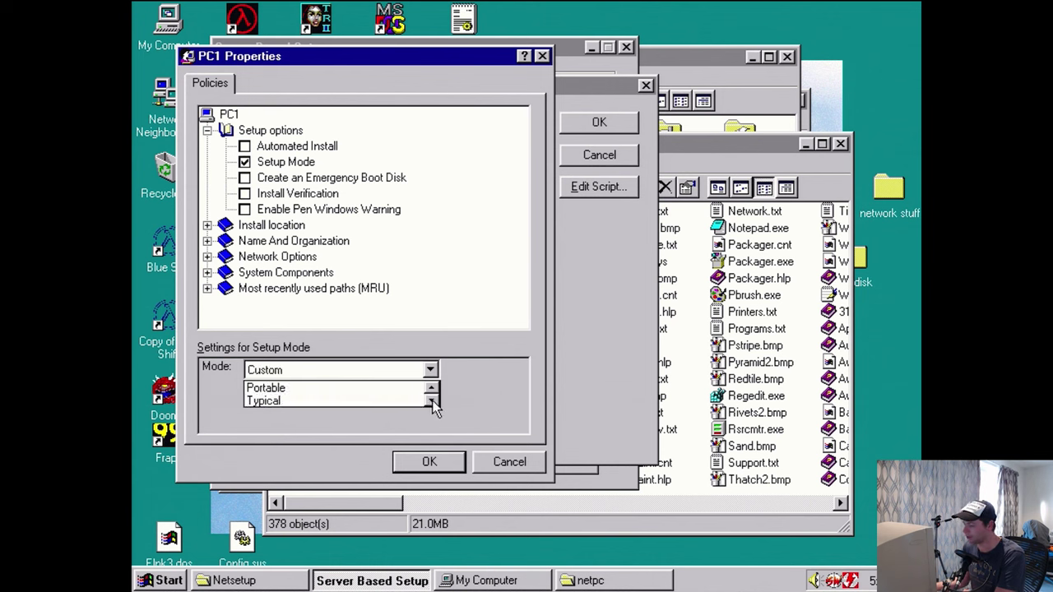
pyautogui.click(432, 387)
pyautogui.click(431, 388)
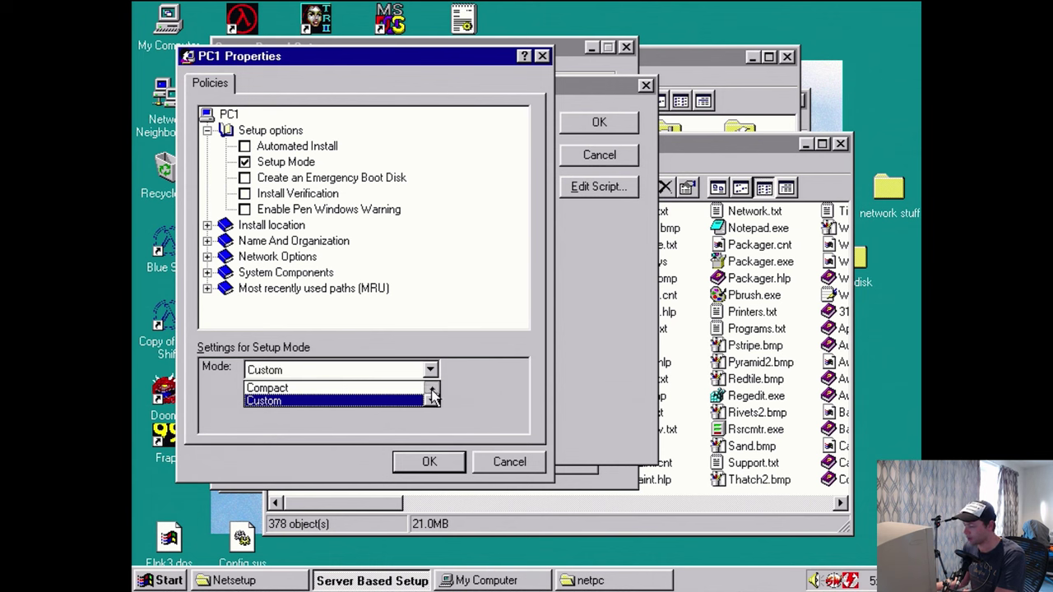
pyautogui.click(346, 402)
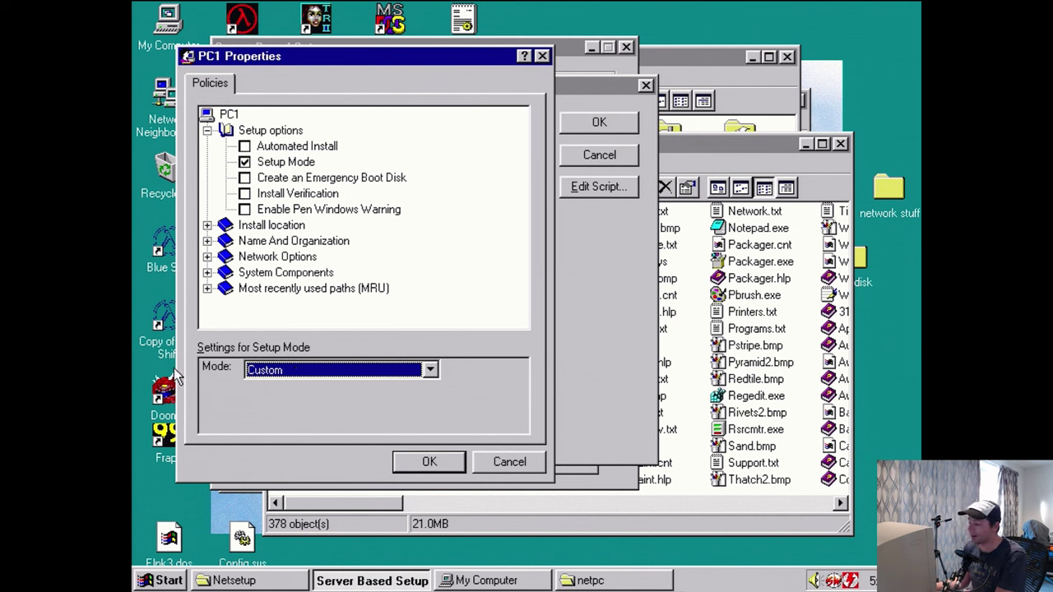
# - Enable Server based setup with Windows stored on the server and booting from floppy disk
pyautogui.click(208, 226)
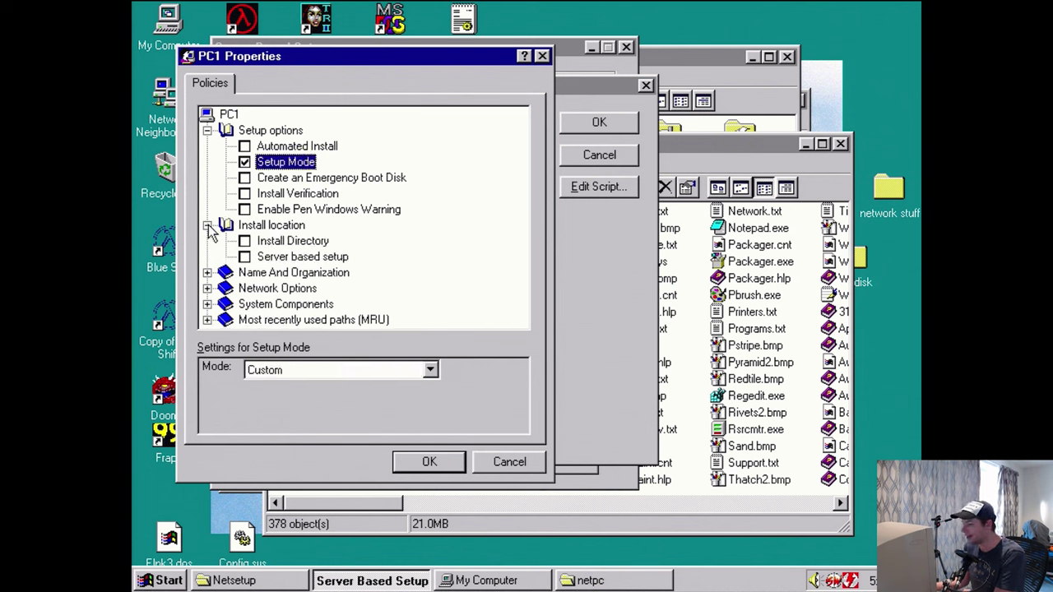
pyautogui.click(333, 261)
pyautogui.click(245, 258)
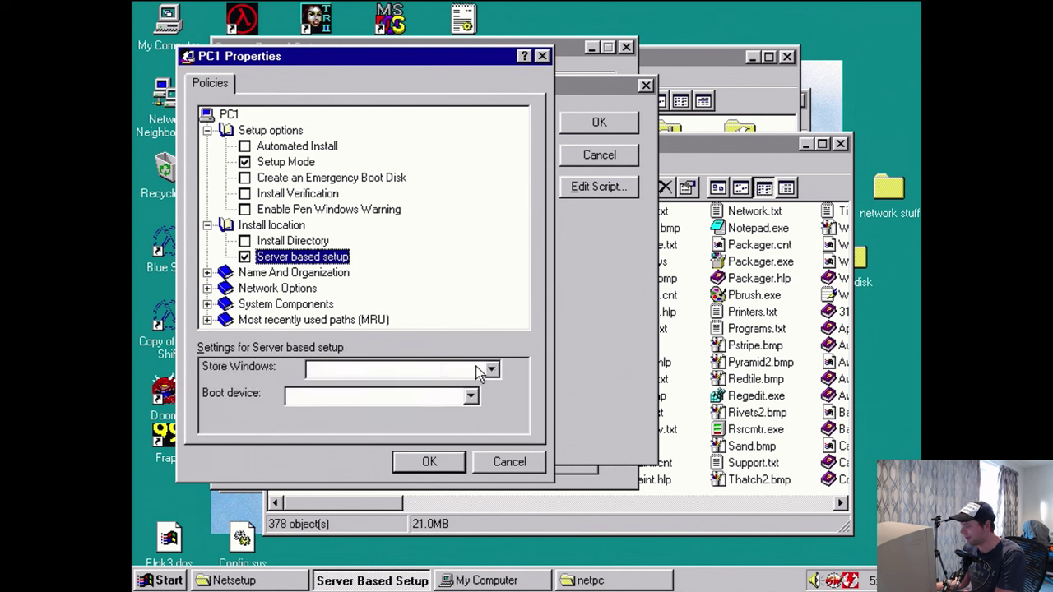
pyautogui.click(491, 370)
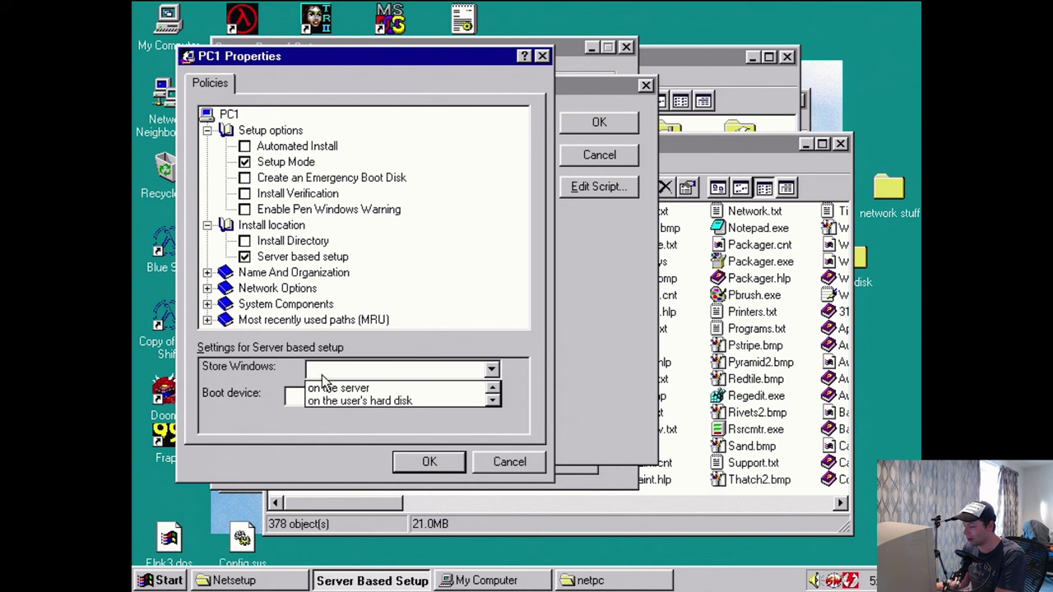
pyautogui.click(329, 388)
pyautogui.click(471, 396)
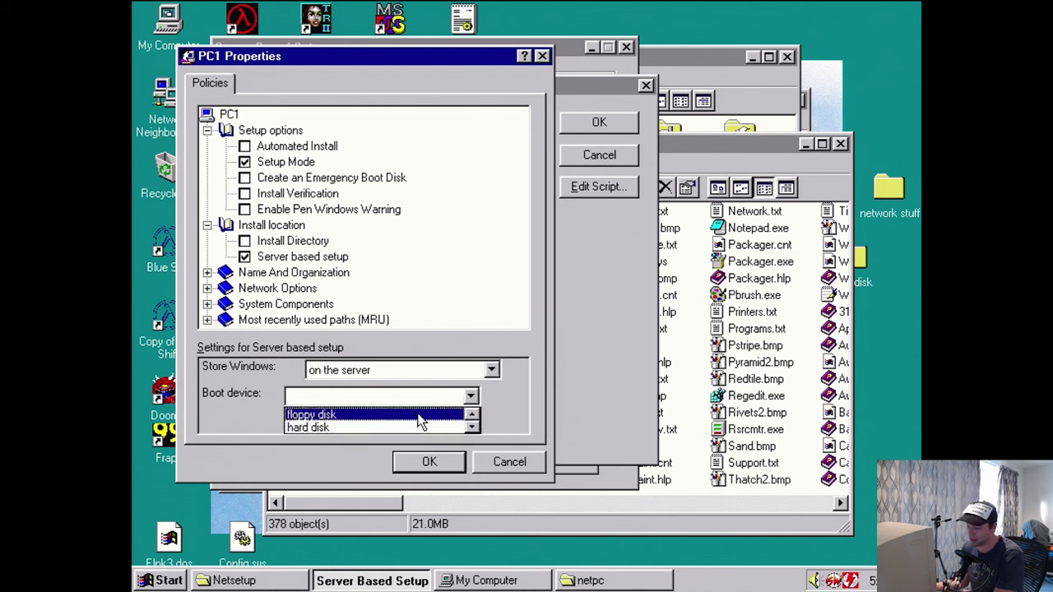
pyautogui.click(420, 418)
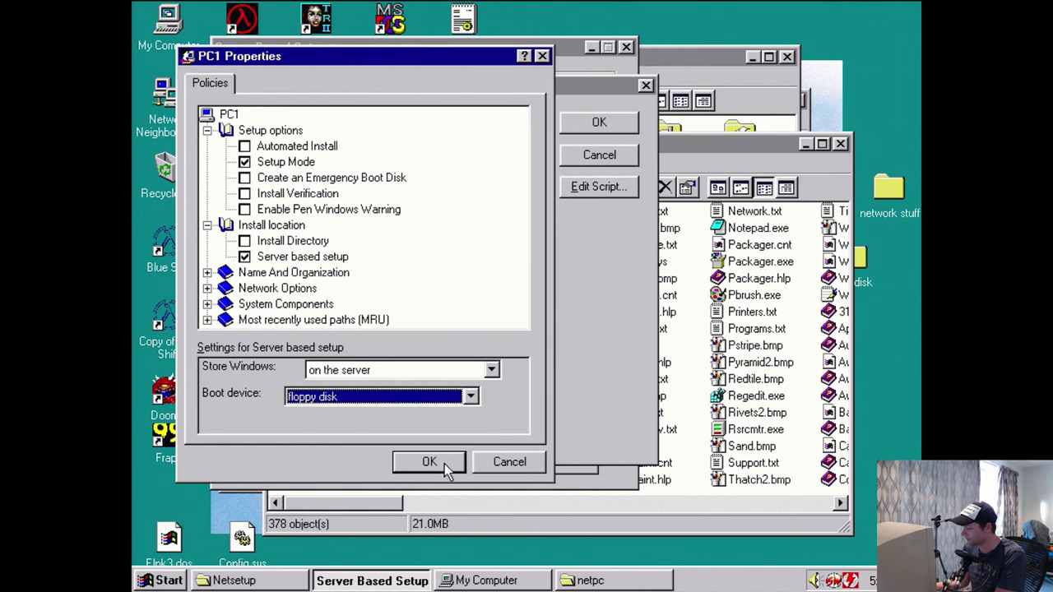
pyautogui.click(437, 463)
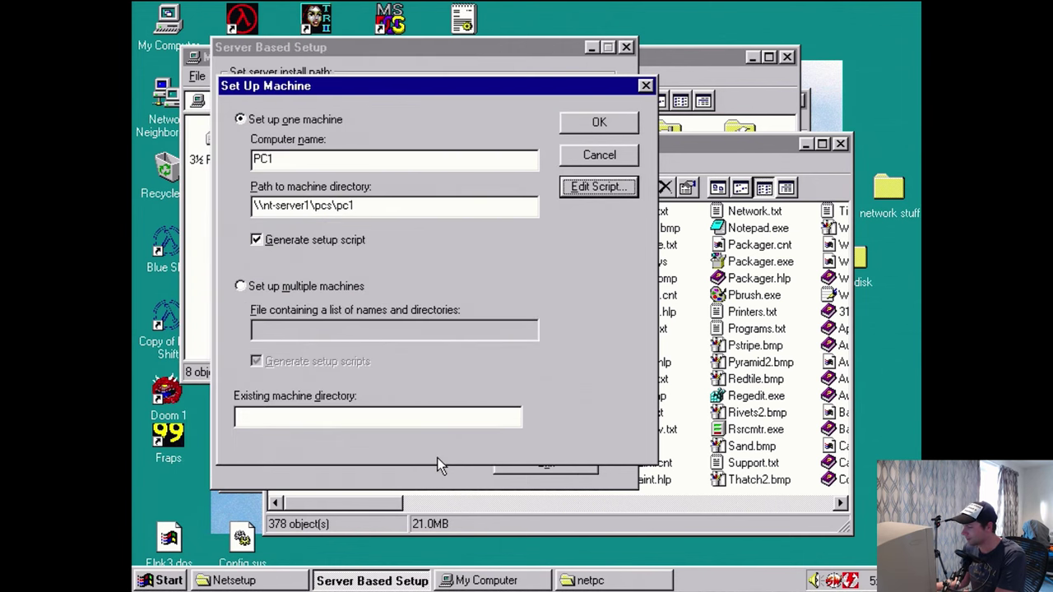
# - Confirm the PC1 machine setup and open the \\nt-server1\D$ share via Run
pyautogui.click(599, 124)
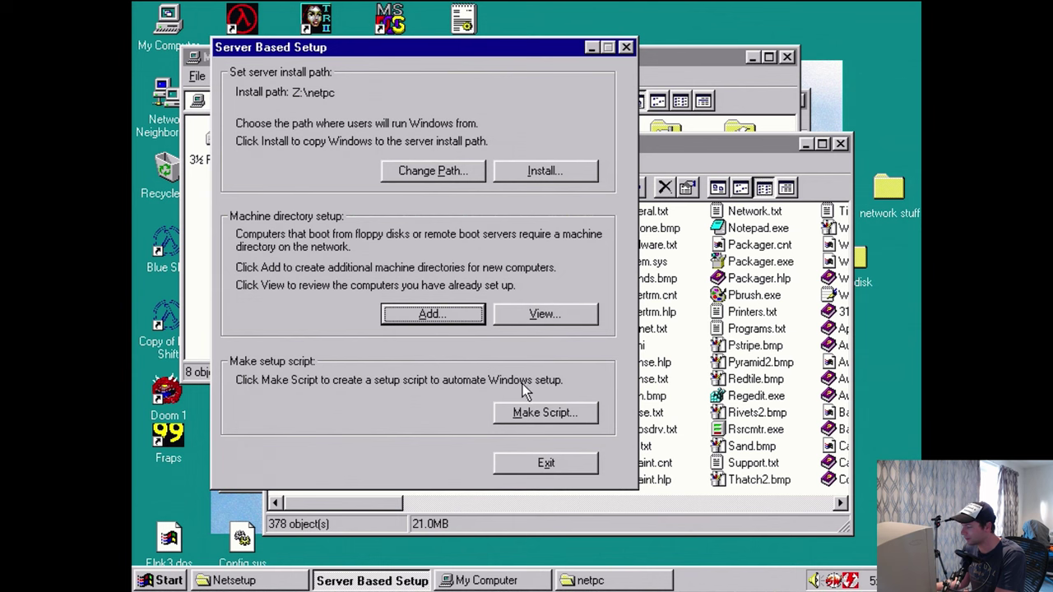
pyautogui.click(591, 581)
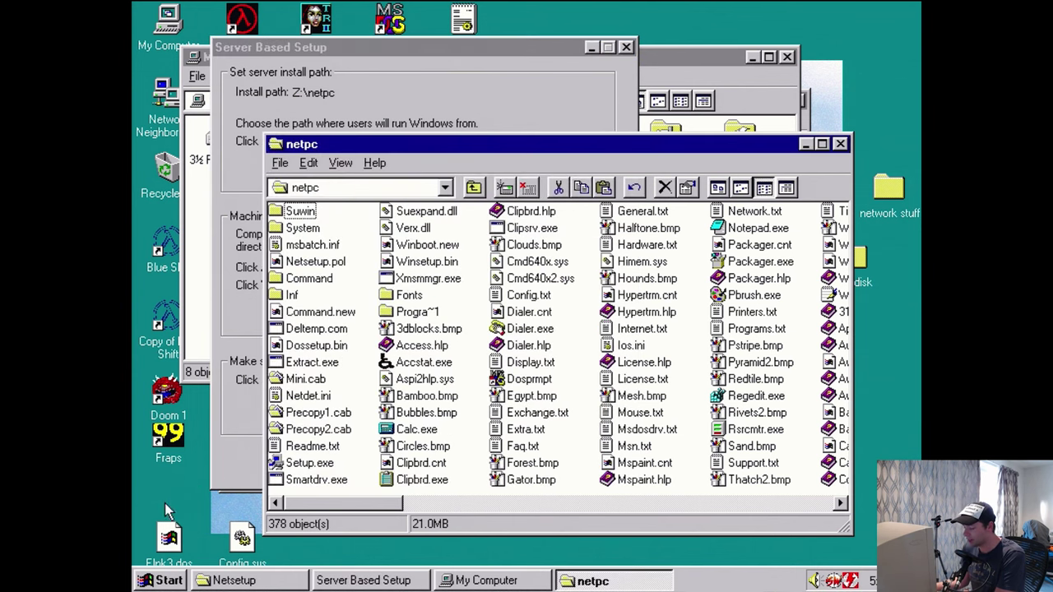
pyautogui.click(162, 581)
pyautogui.click(198, 481)
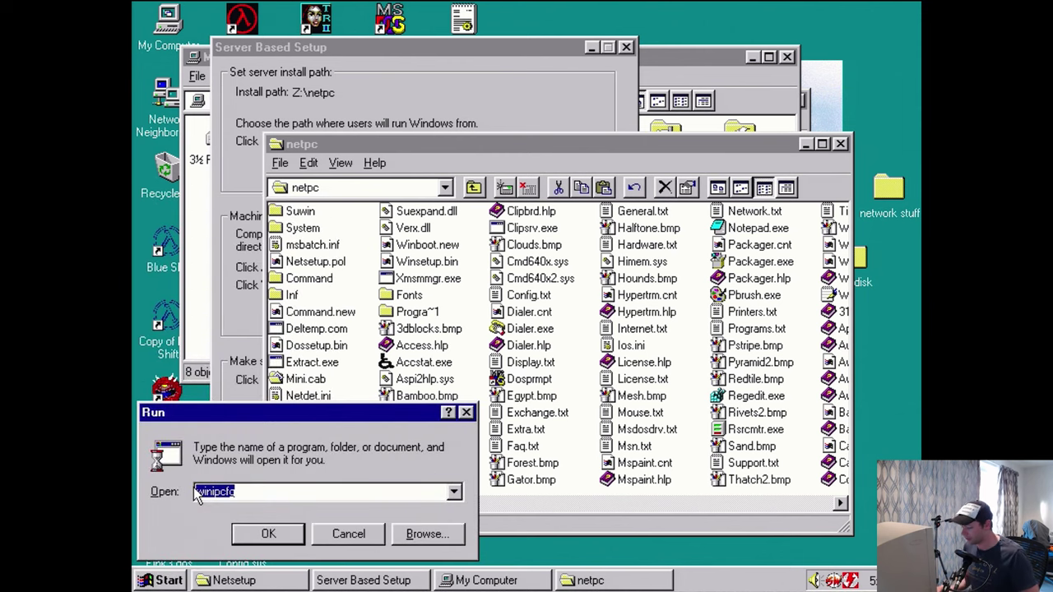
pyautogui.write('\\\\nt-')
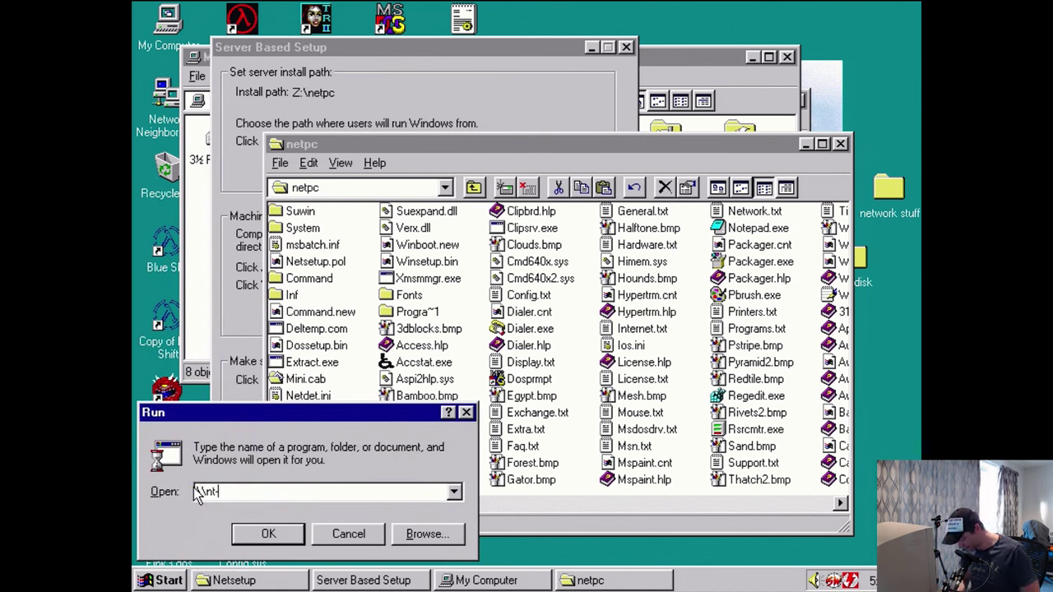
pyautogui.write('server1')
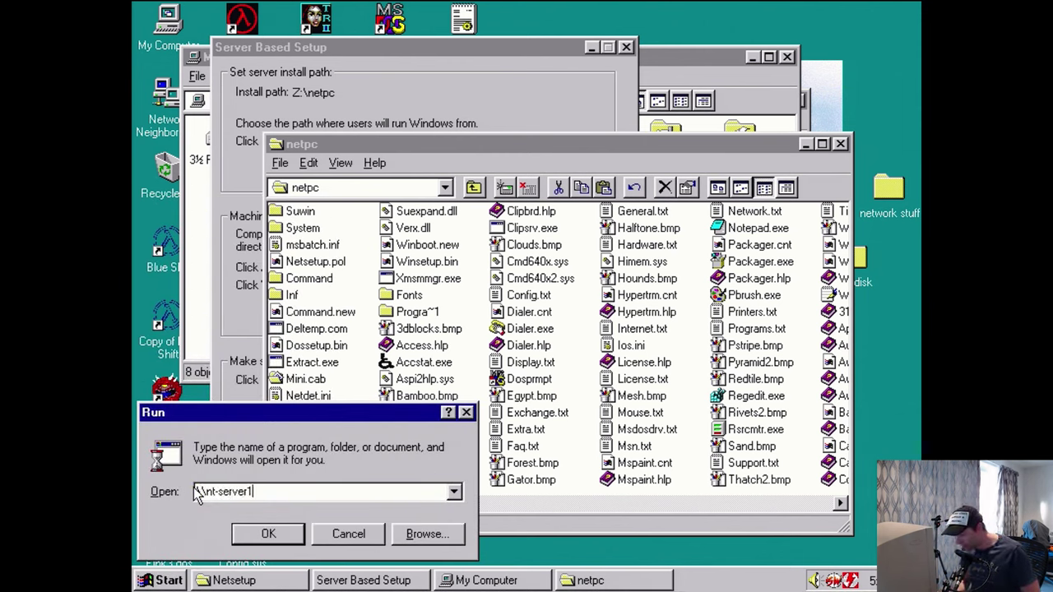
pyautogui.write('\\D$')
pyautogui.press('Return')
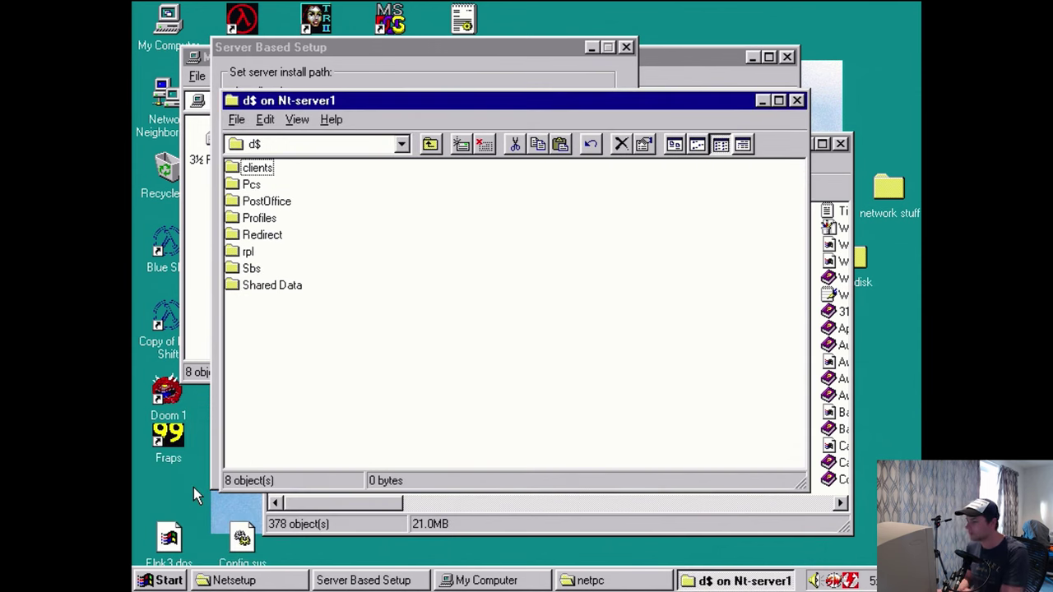
# - Browse into Pcs\Pc1, view Msbatch.inf, then close it and Server Based Setup
pyautogui.doubleClick(249, 186)
pyautogui.doubleClick(245, 180)
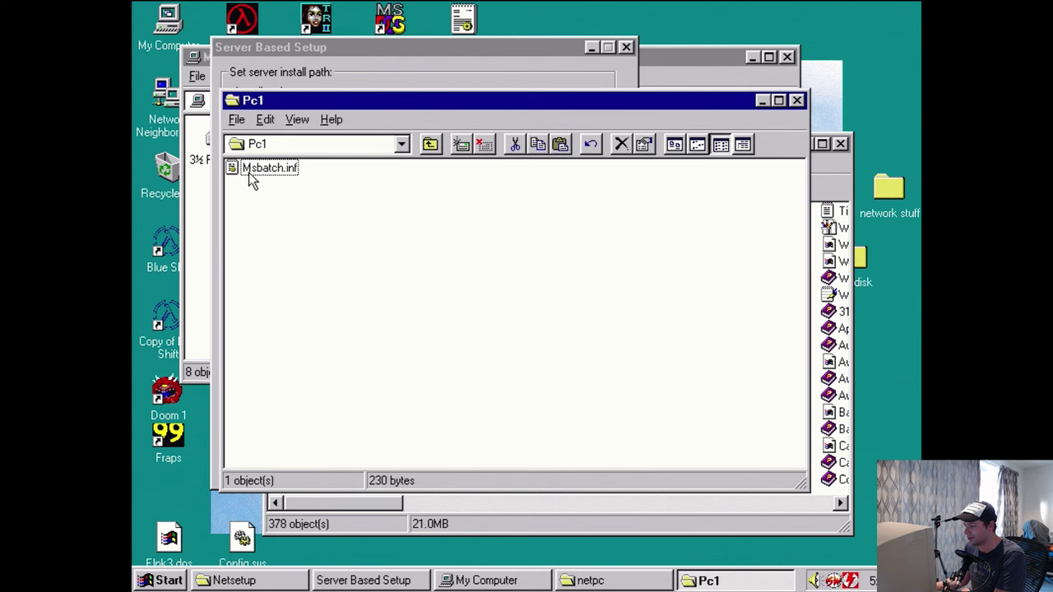
pyautogui.doubleClick(250, 174)
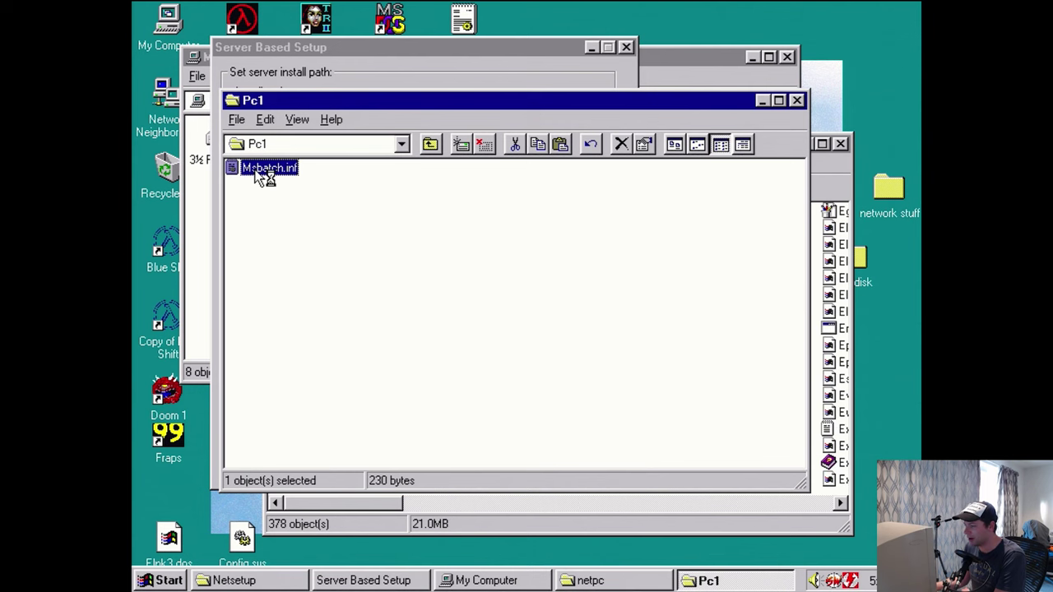
pyautogui.click(800, 100)
pyautogui.click(536, 247)
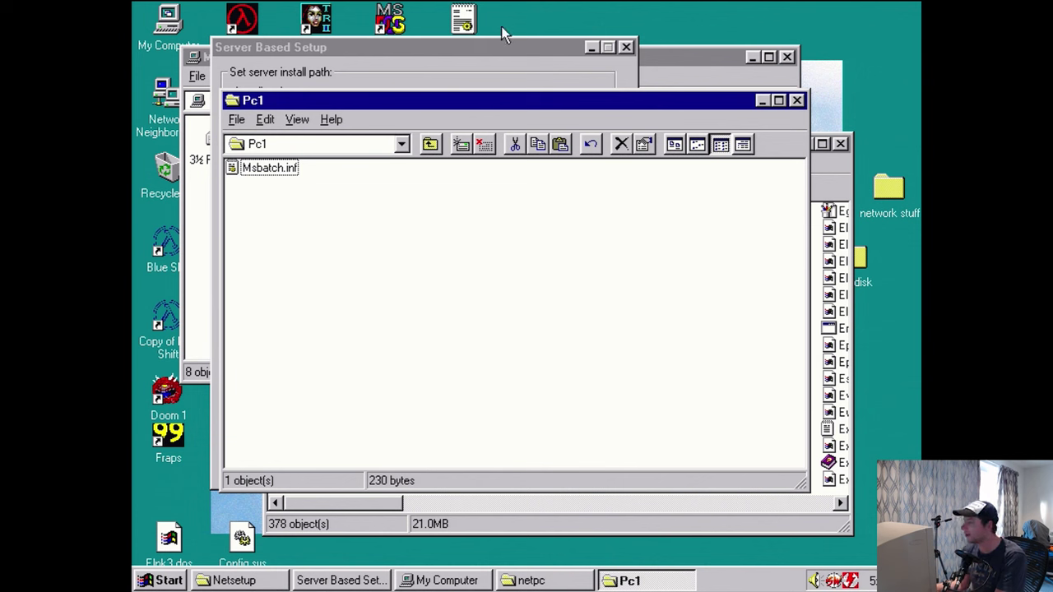
pyautogui.click(583, 47)
# - Close My Computer and run winipcfg to check the IP configuration, dismissing its error
pyautogui.click(787, 57)
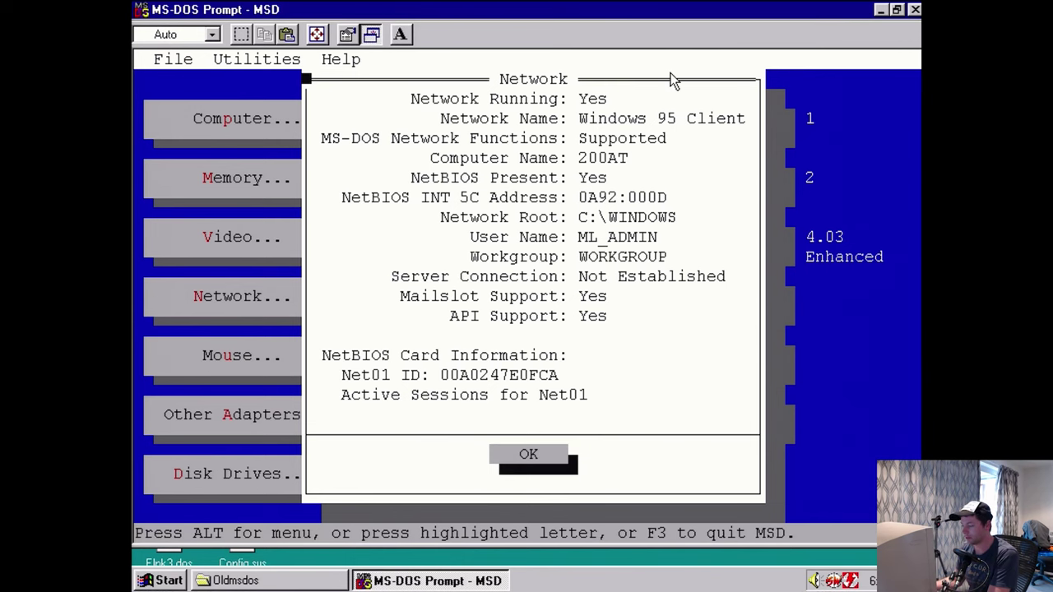
pyautogui.click(156, 581)
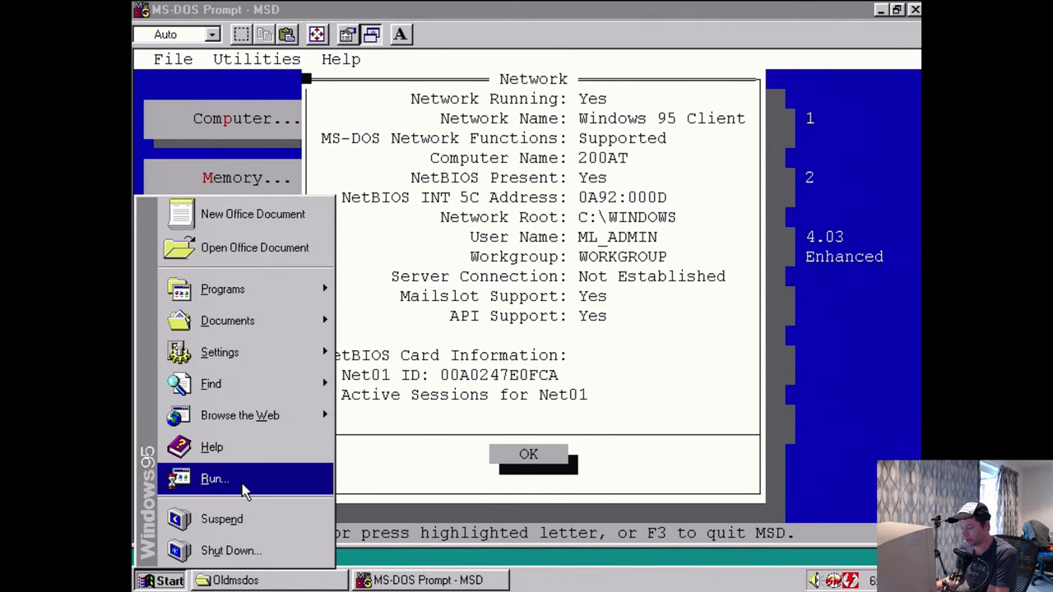
pyautogui.click(245, 486)
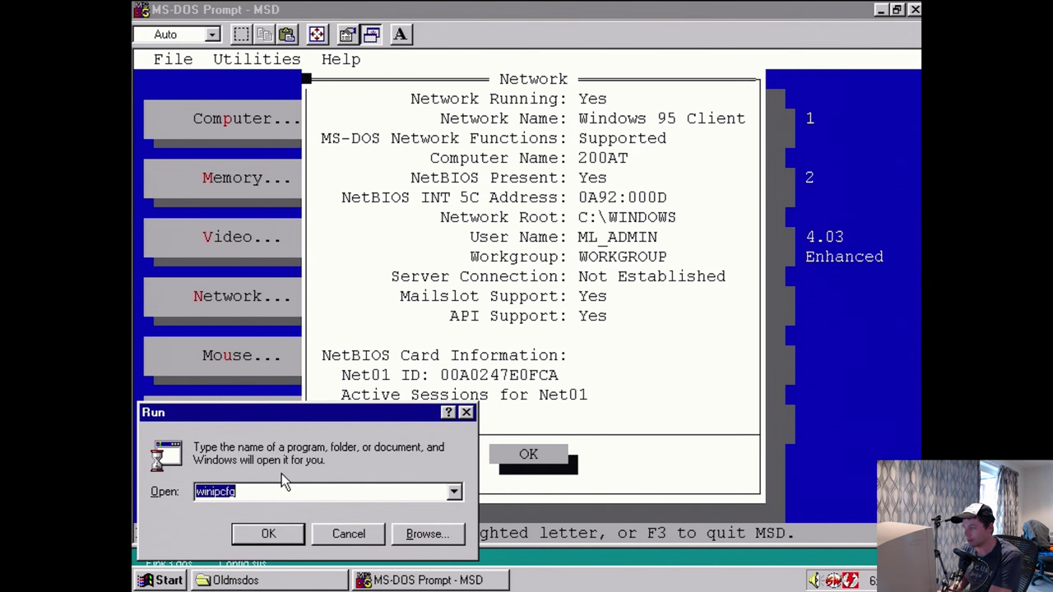
pyautogui.press('Return')
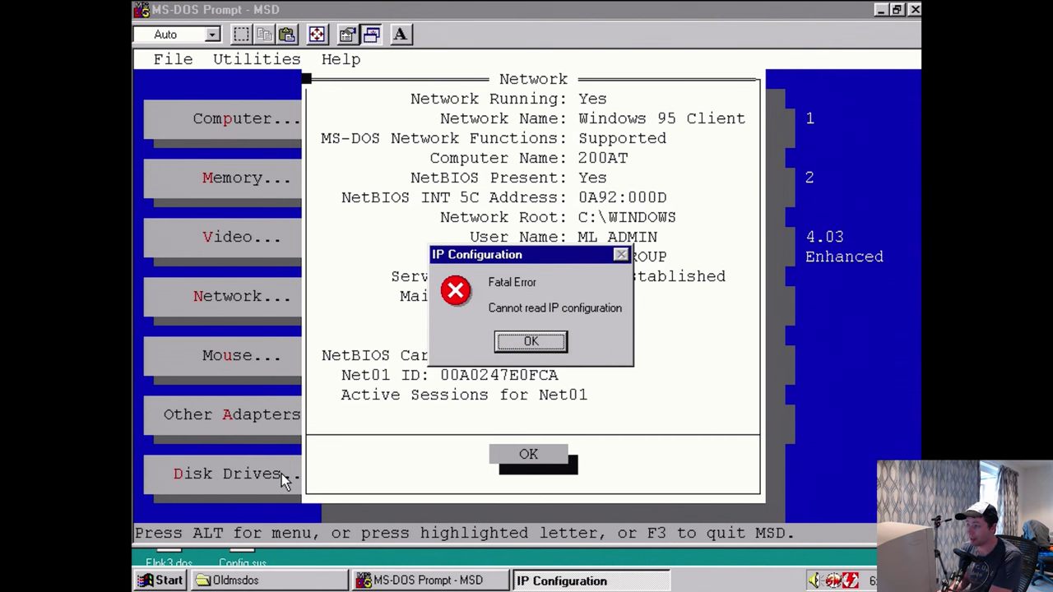
pyautogui.press('Return')
# - Open the Msd folder under Other, then minimize it and the Machines.ini window
pyautogui.click(312, 580)
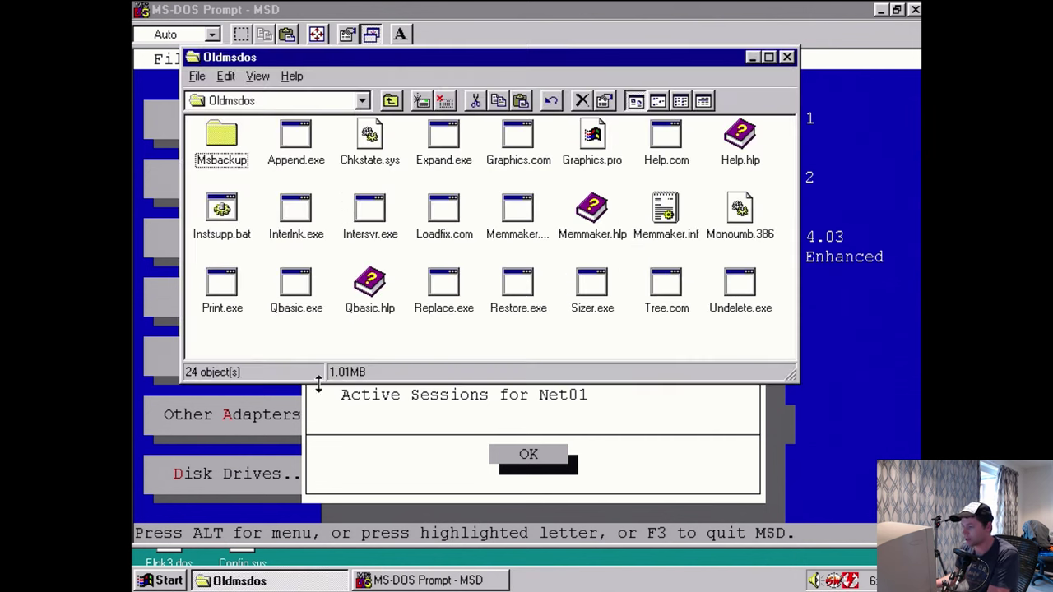
pyautogui.click(391, 100)
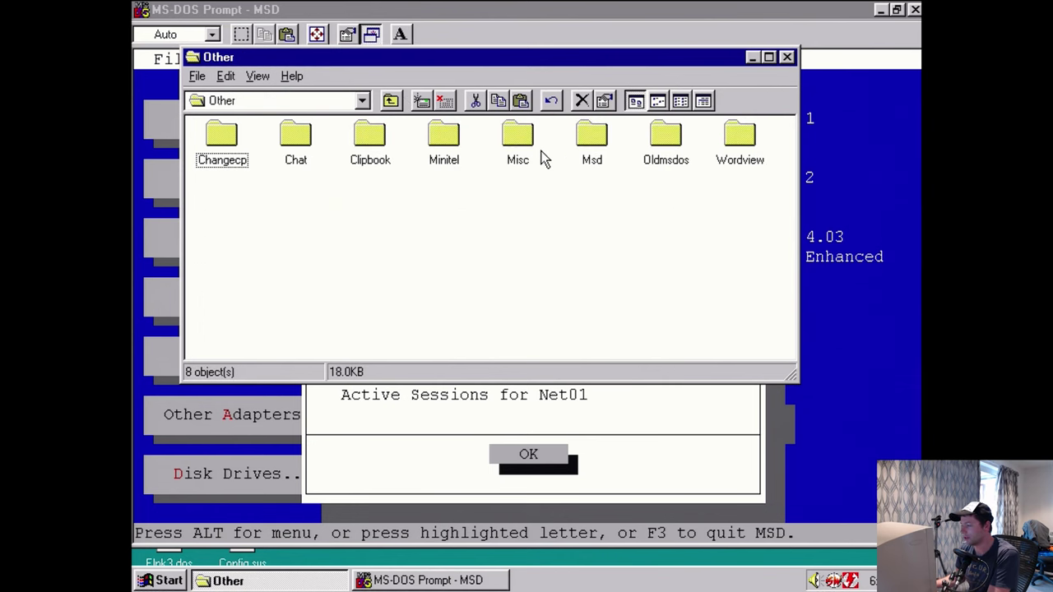
pyautogui.click(593, 141)
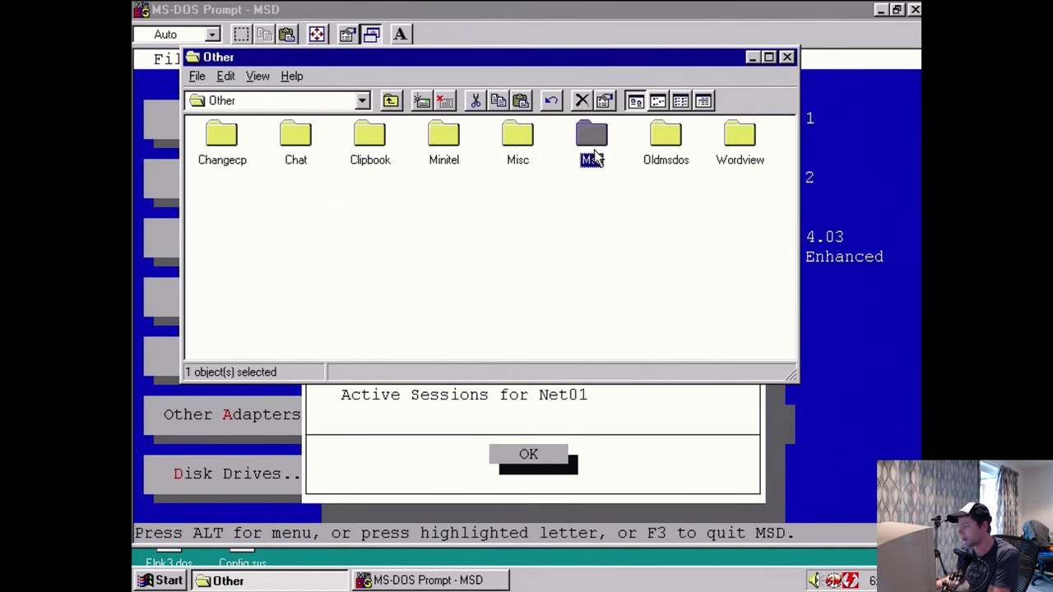
pyautogui.doubleClick(594, 142)
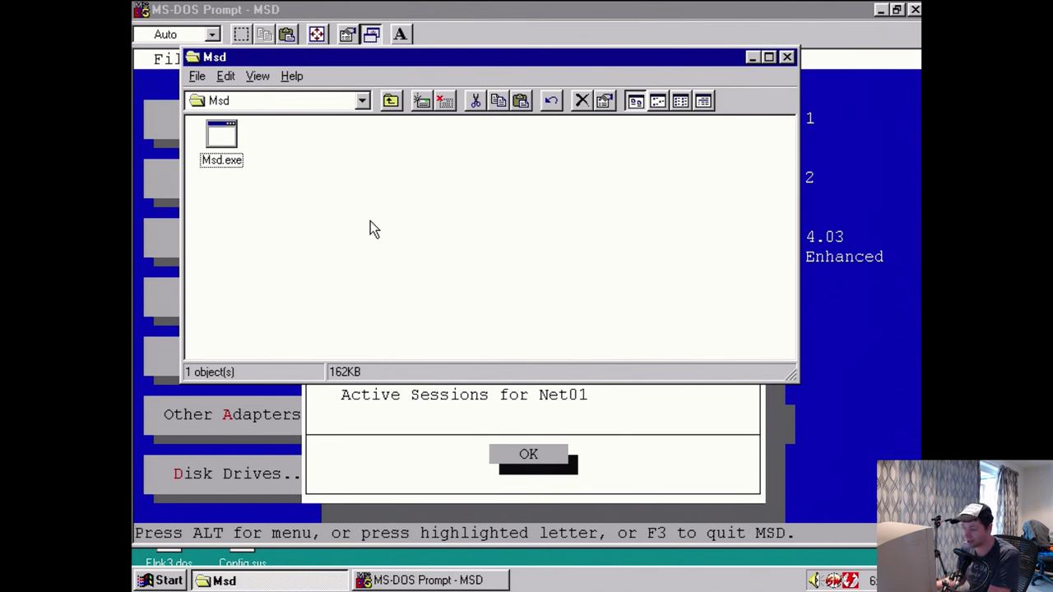
pyautogui.click(753, 57)
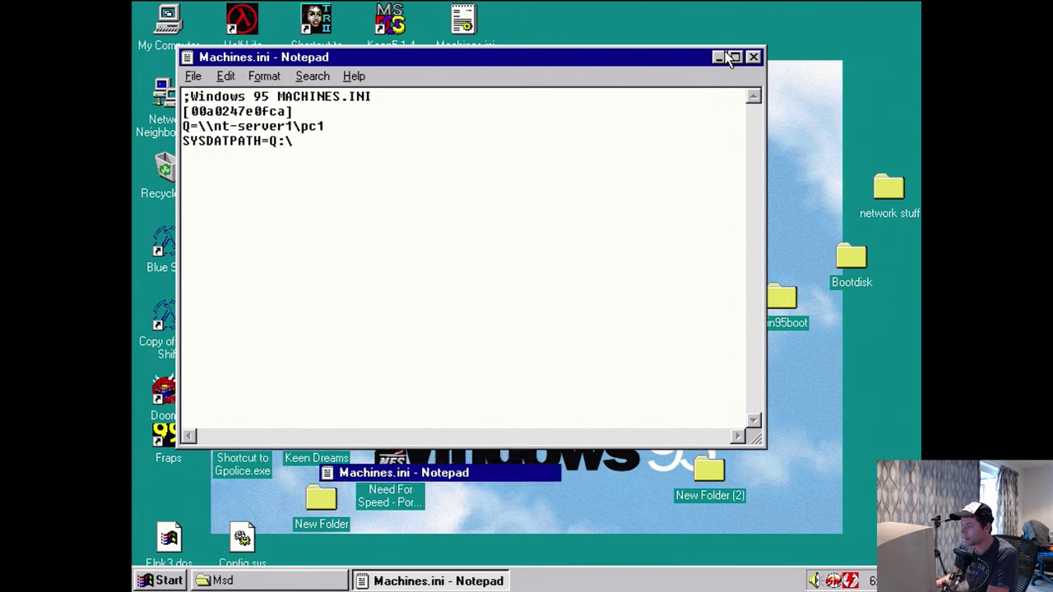
pyautogui.click(707, 54)
pyautogui.click(160, 580)
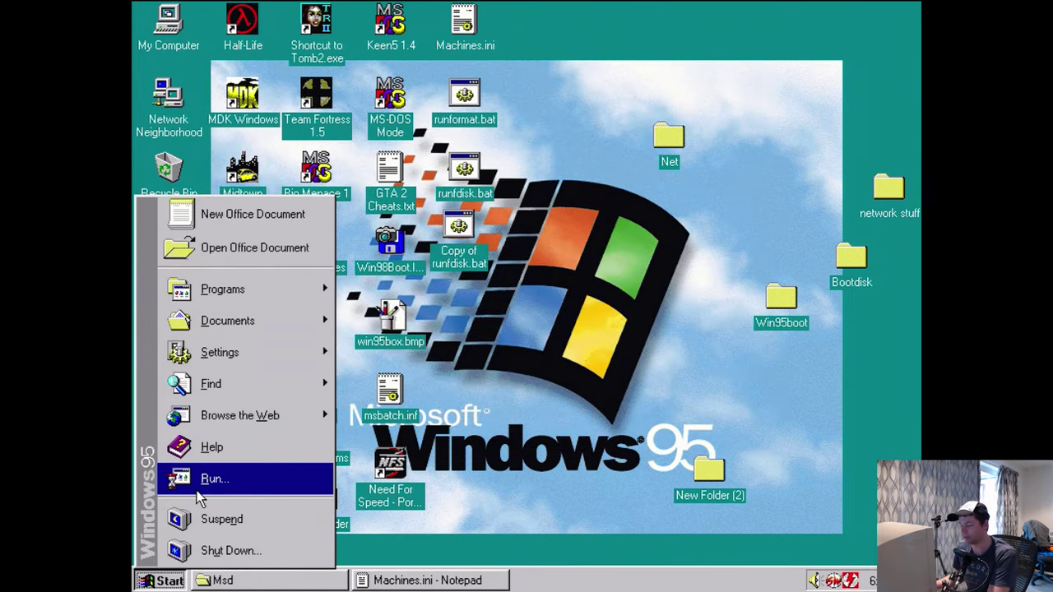
# - Open the server's \\nt-server1\D$ share from the Run prompt
pyautogui.click(214, 478)
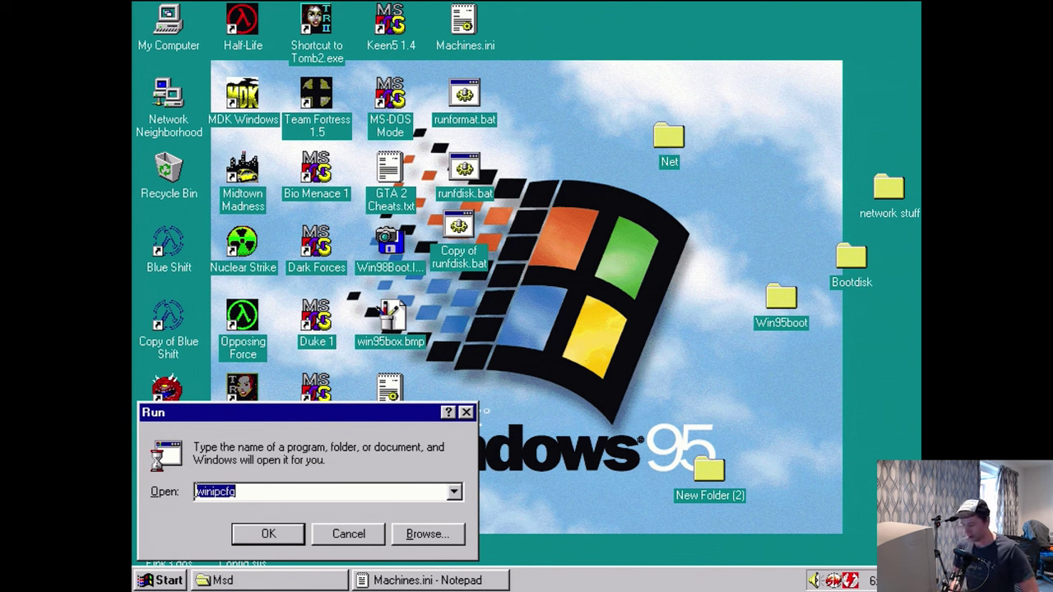
pyautogui.write('\\\\nt-server1\\D')
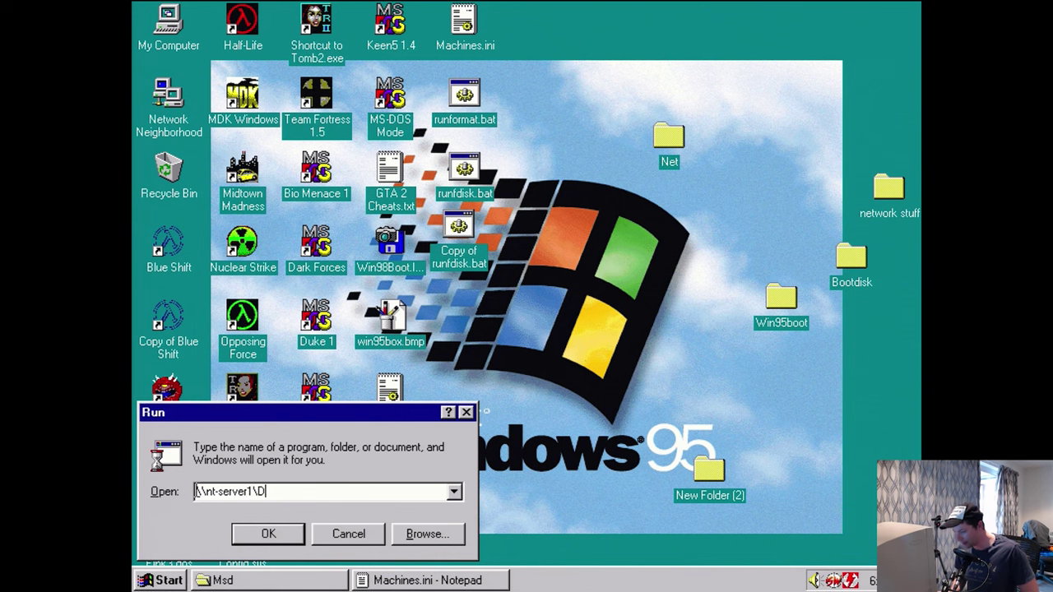
pyautogui.write('$')
pyautogui.press('Return')
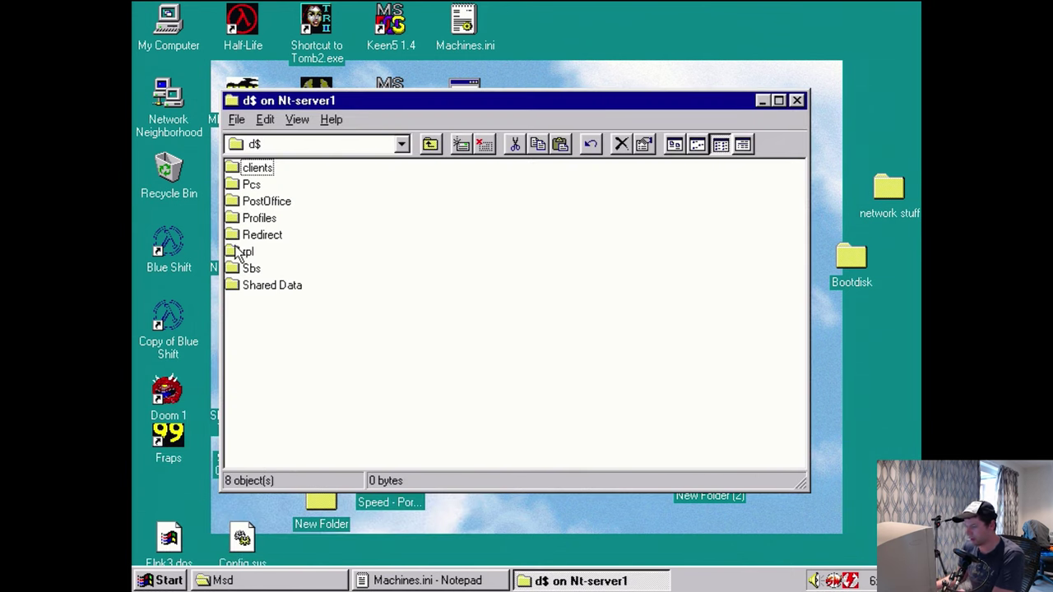
# - Browse into Sbs\netpc and open Machines.ini
pyautogui.doubleClick(250, 269)
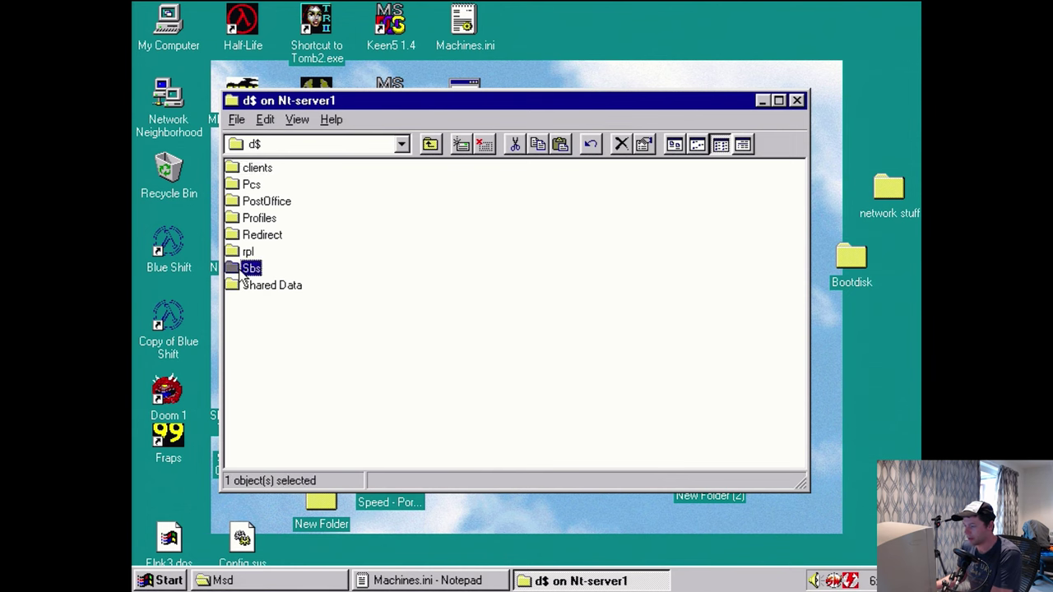
pyautogui.doubleClick(249, 172)
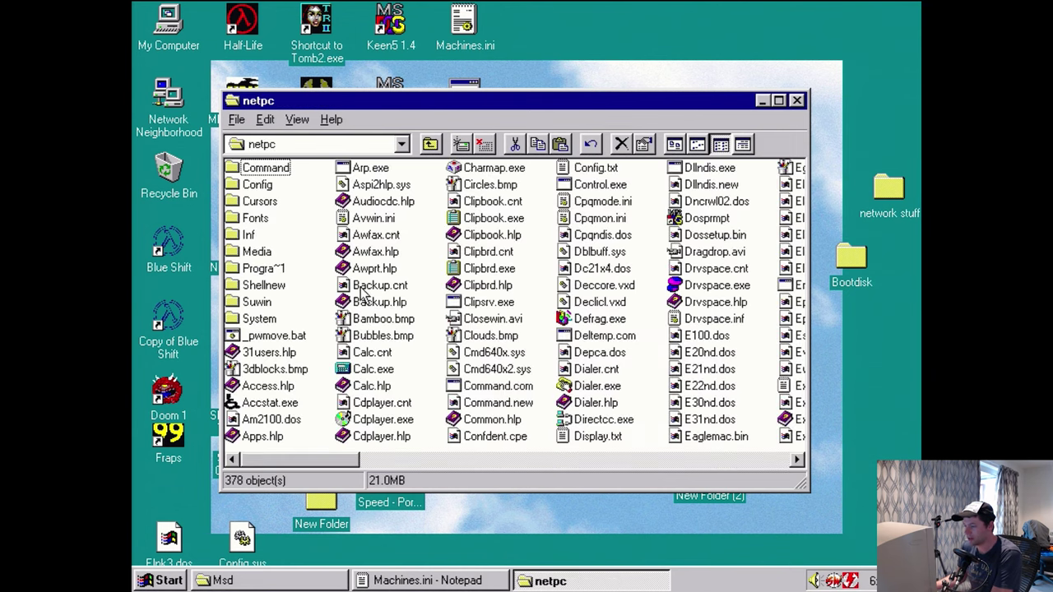
pyautogui.moveTo(334, 466); pyautogui.dragTo(594, 466)
pyautogui.click(605, 388)
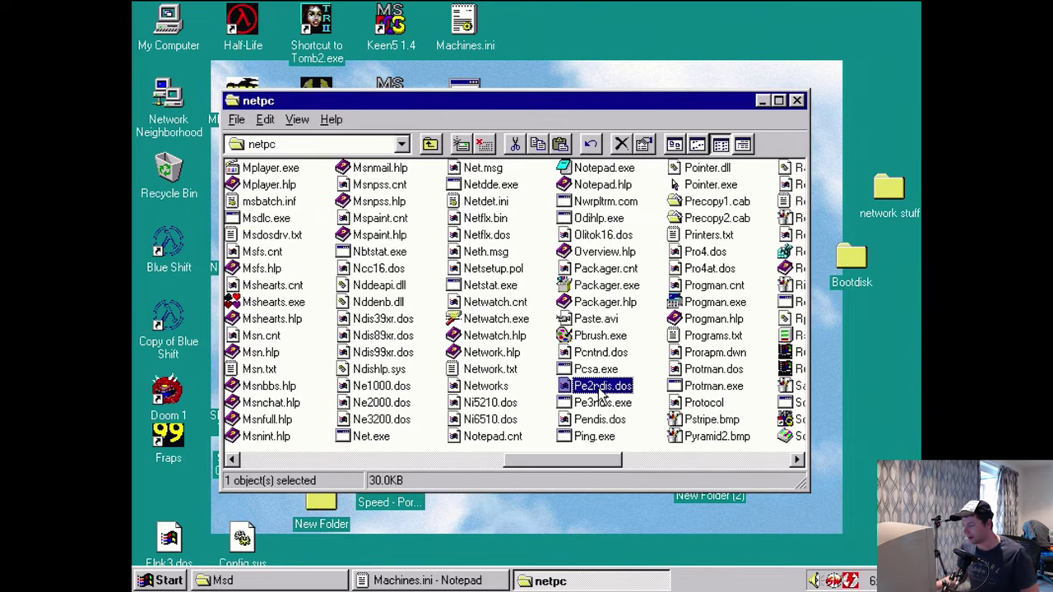
pyautogui.press('m')
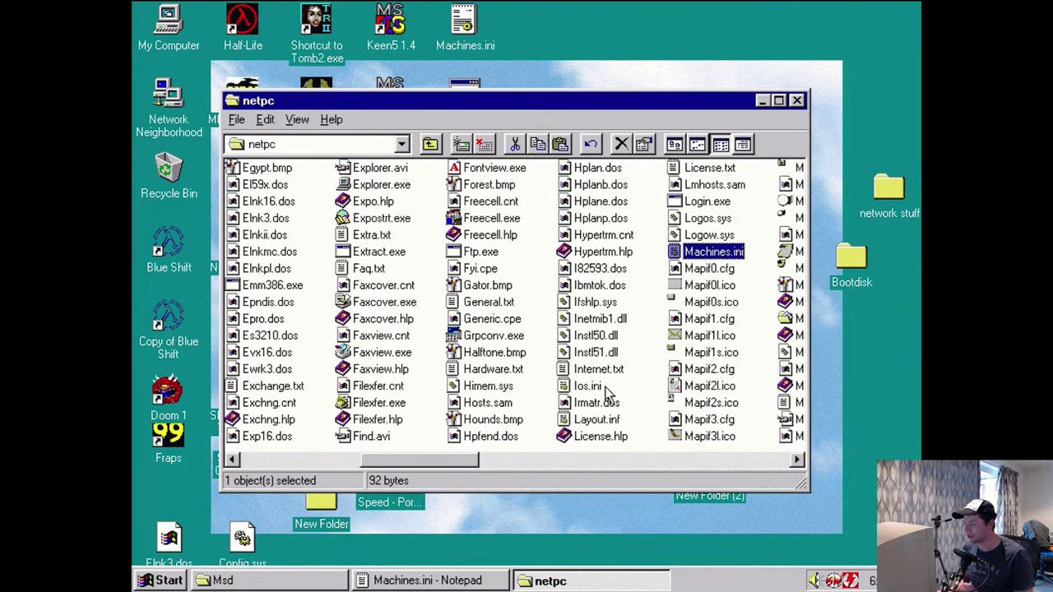
pyautogui.press('Return')
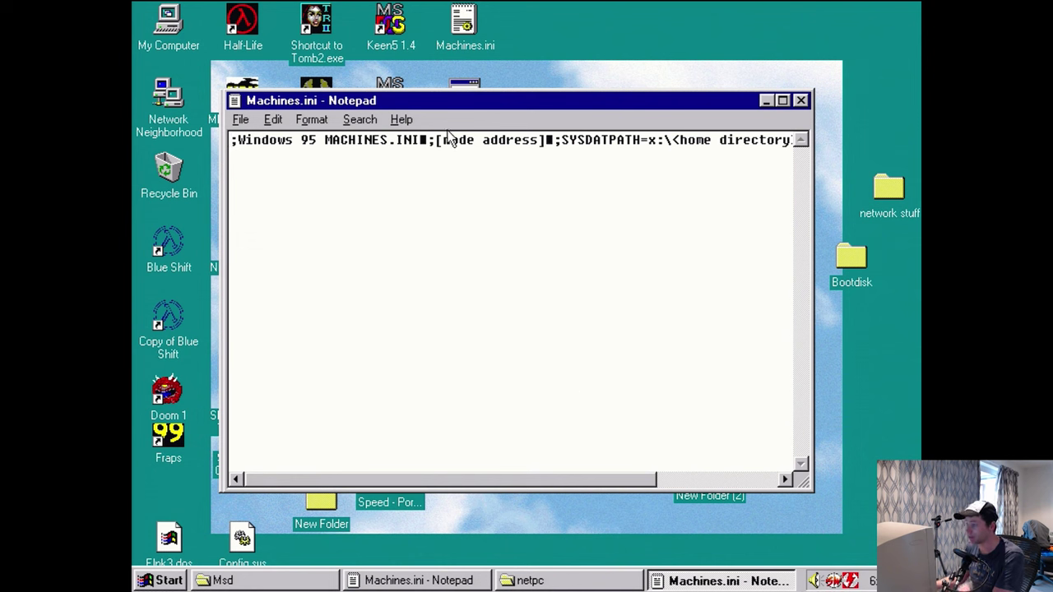
# - Split the [node address] and ;x= entries onto their own lines and delete the stray boxes after them
pyautogui.click(432, 139)
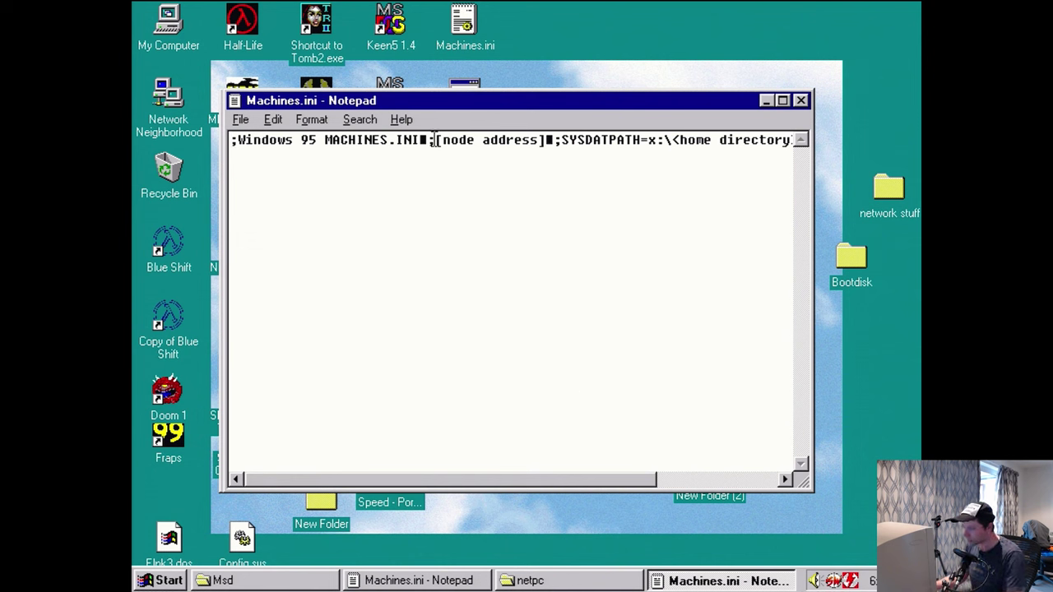
pyautogui.press('Return')
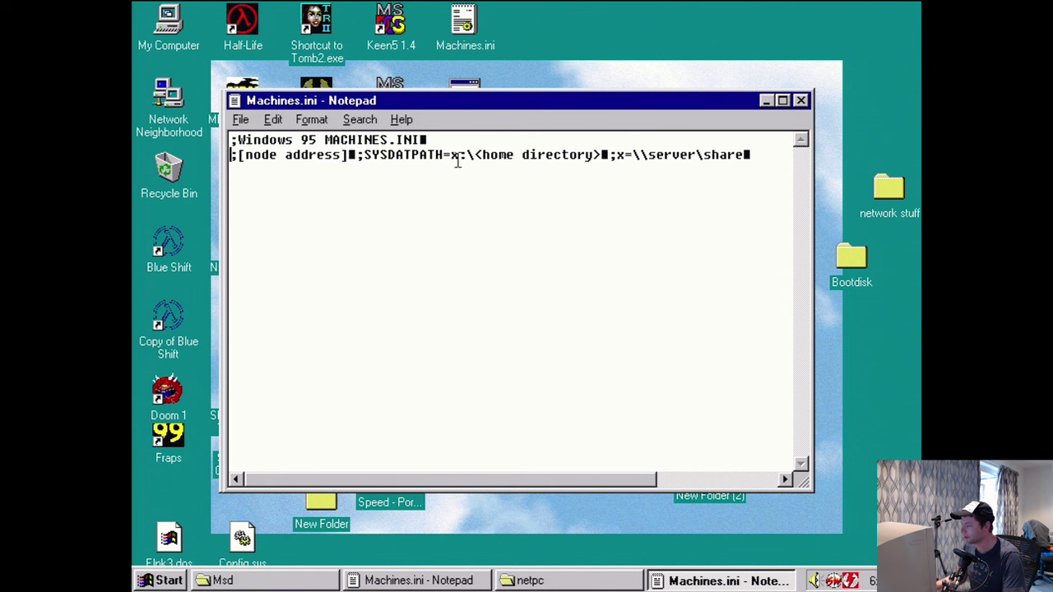
pyautogui.click(606, 154)
pyautogui.press('Return')
pyautogui.click(411, 169)
pyautogui.press('BackSpace')
pyautogui.click(619, 155)
pyautogui.press('BackSpace')
# - Delete the stray boxes after MACHINES.INI and [node address], and move SYSDATPATH to its own line
pyautogui.click(428, 138)
pyautogui.press('BackSpace')
pyautogui.click(356, 155)
pyautogui.press('BackSpace')
pyautogui.press('Return')
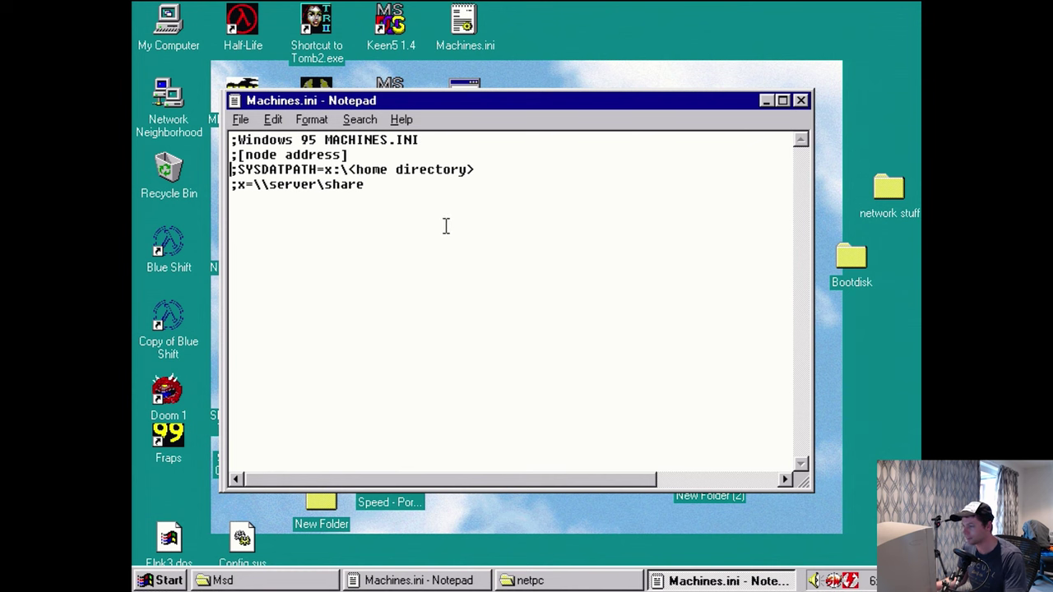
pyautogui.click(416, 207)
# - Select the four template lines in Machines.ini and in the desktop copy of Machines.ini
pyautogui.moveTo(232, 140); pyautogui.dragTo(232, 157)
pyautogui.click(245, 214)
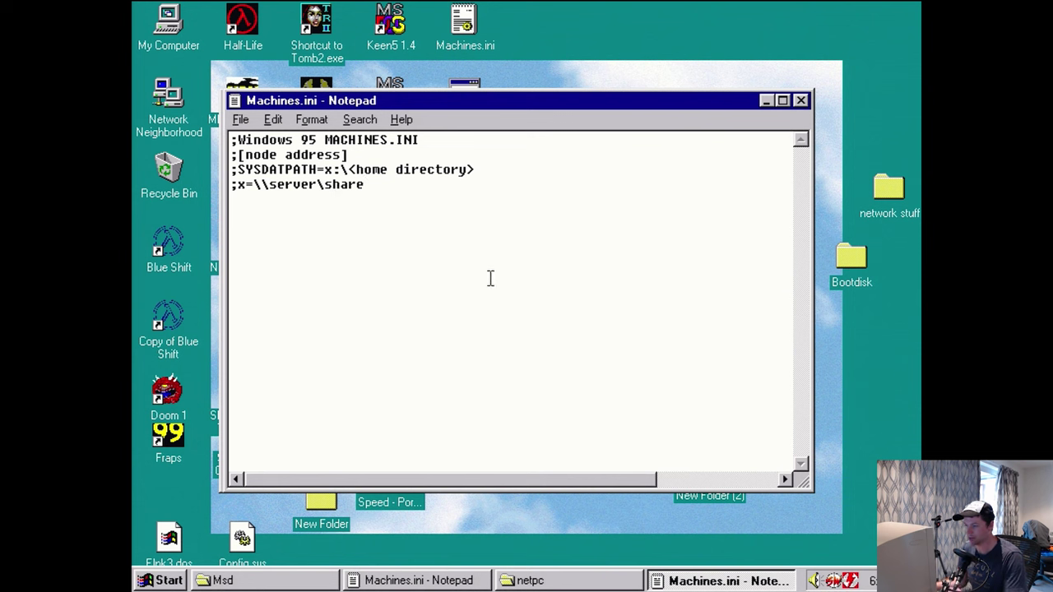
pyautogui.moveTo(436, 207); pyautogui.dragTo(214, 140)
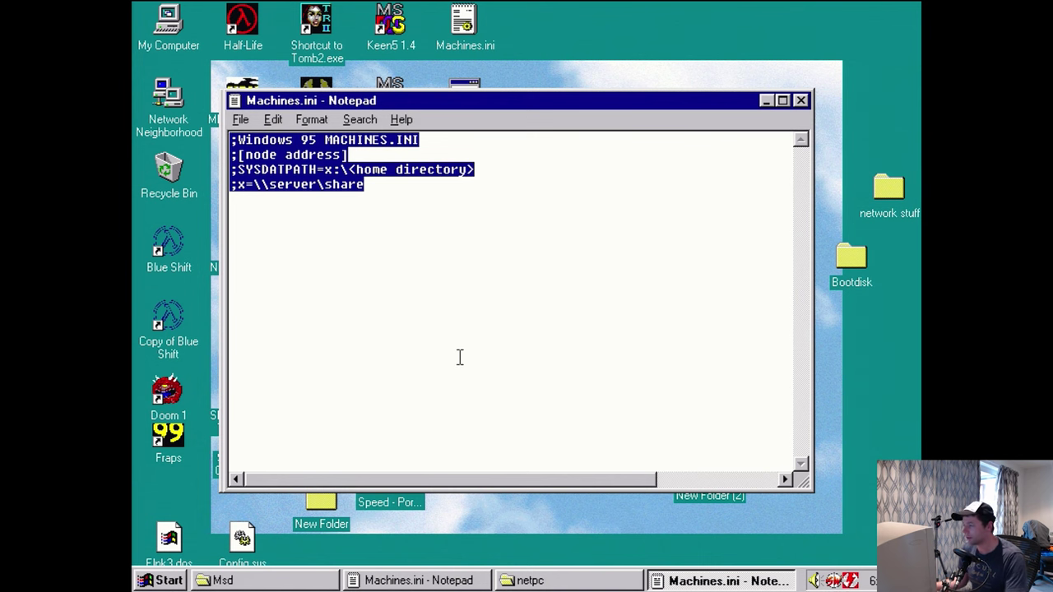
pyautogui.doubleClick(462, 25)
pyautogui.moveTo(416, 230); pyautogui.dragTo(214, 132)
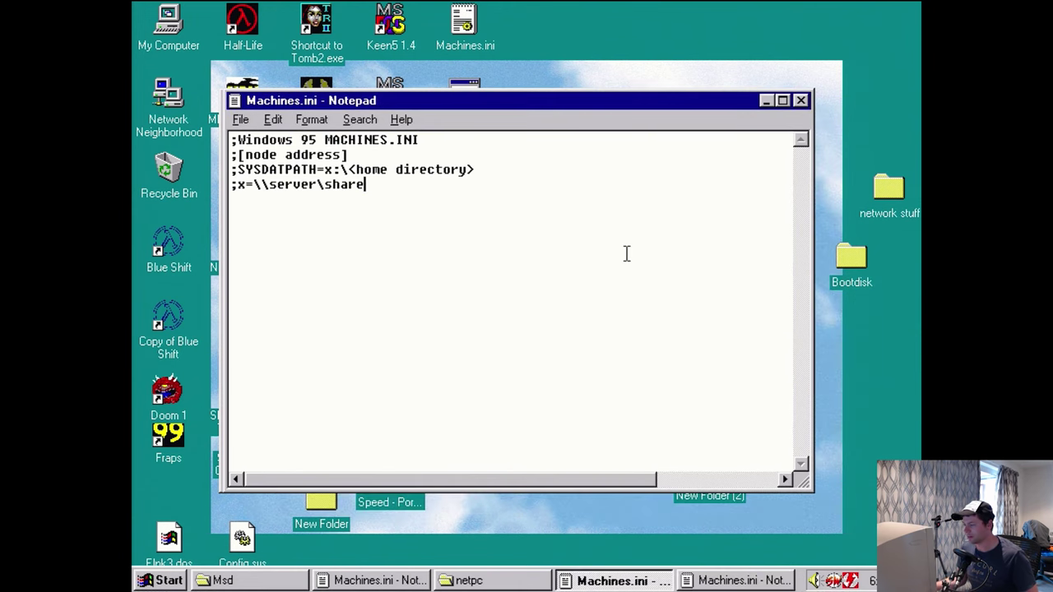
# - Paste the node 00a0247e0fca entry and change its share drive letter from Q to X
pyautogui.write(';Windows 95 MACHINES.INI [00a0247e0fca] Q=\\\\nt-server1\\pc1 SYSDATPATH=Q:\\')
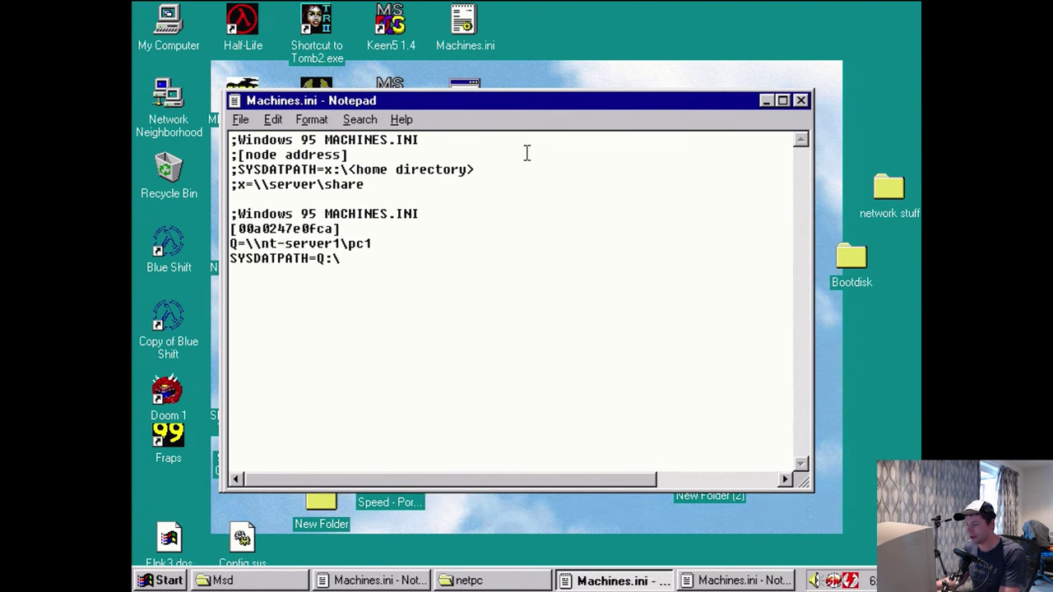
pyautogui.moveTo(336, 228); pyautogui.dragTo(239, 229)
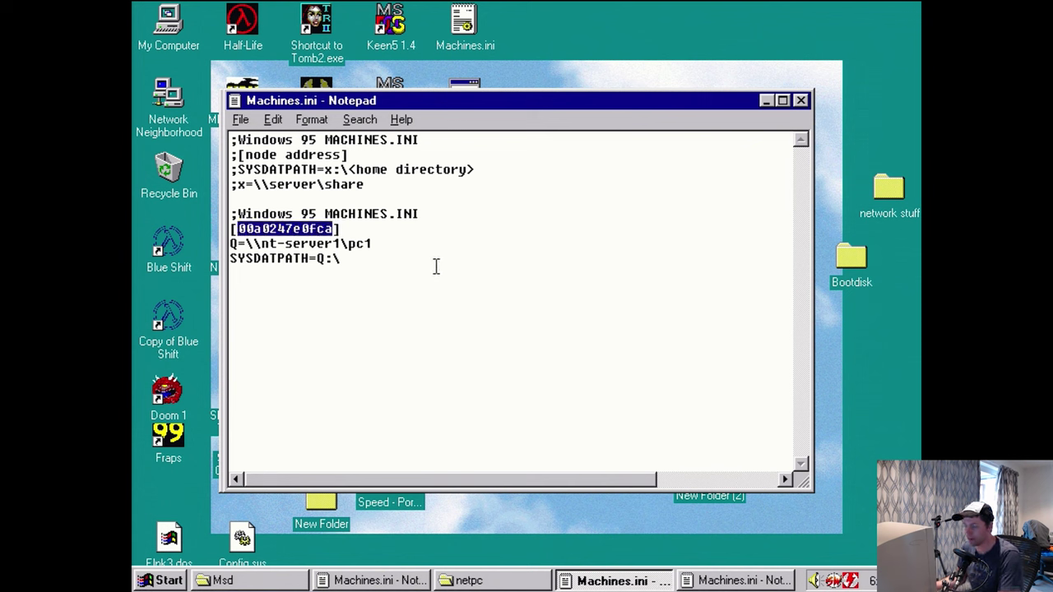
pyautogui.click(239, 246)
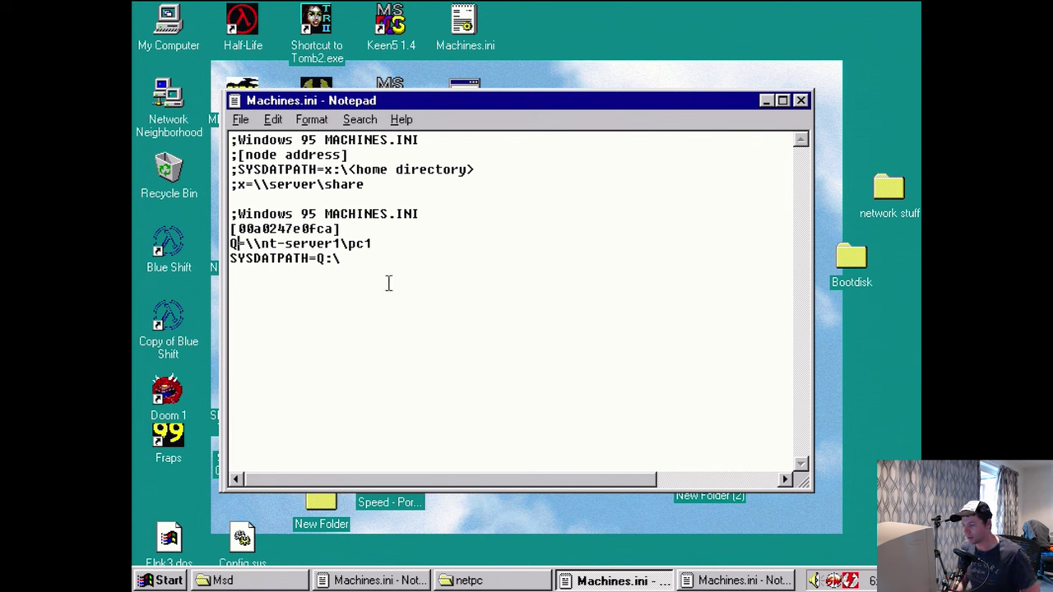
pyautogui.press('Delete')
pyautogui.write('X')
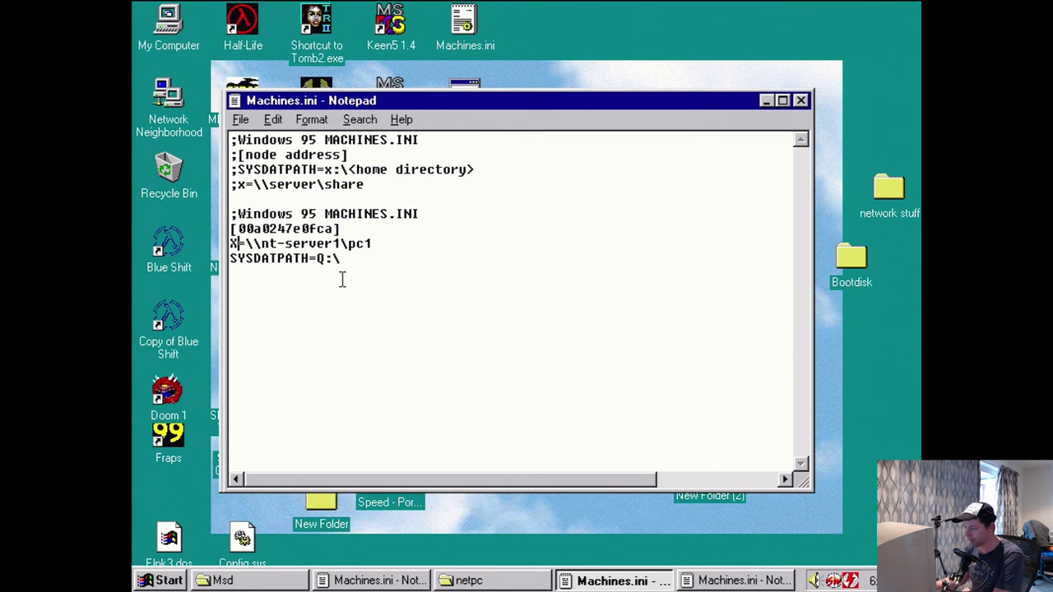
# - Change the SYSDATPATH drive to X, the share pc1 to pcs, and append pc1 to SYSDATPATH
pyautogui.moveTo(319, 257); pyautogui.dragTo(327, 258)
pyautogui.press('Delete')
pyautogui.write('X')
pyautogui.press('BackSpace')
pyautogui.write('s')
pyautogui.click(362, 272)
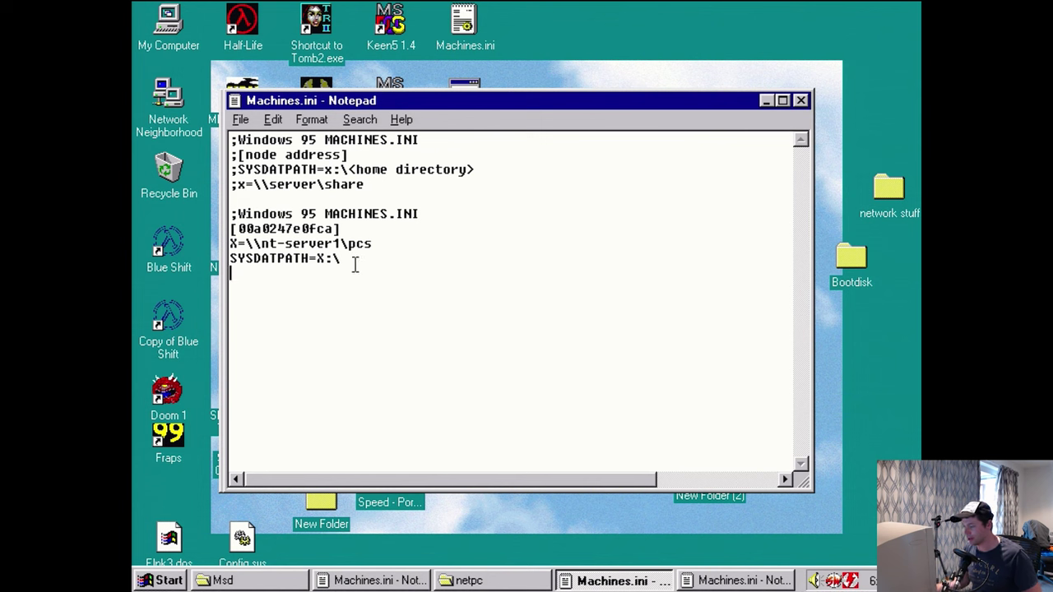
pyautogui.write('pc1')
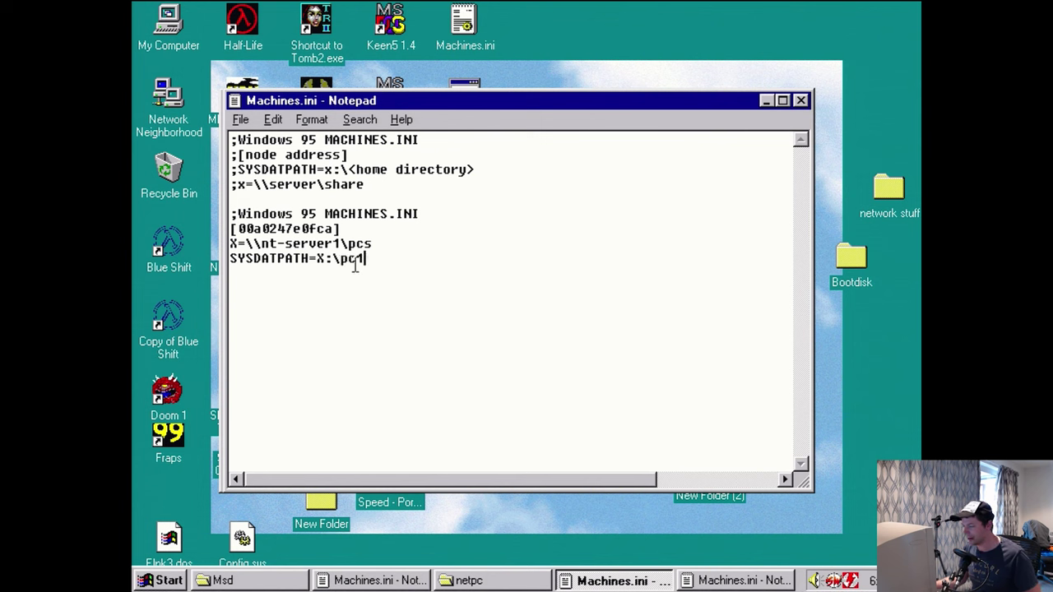
# - Copy the share path and open \\nt-server1\pcs from Run, adding the missing leading backslash
pyautogui.moveTo(375, 245); pyautogui.dragTo(261, 243)
pyautogui.hotkey('ctrl', 'c')
pyautogui.press('super+r')
pyautogui.hotkey('ctrl', 'v')
pyautogui.press('Return')
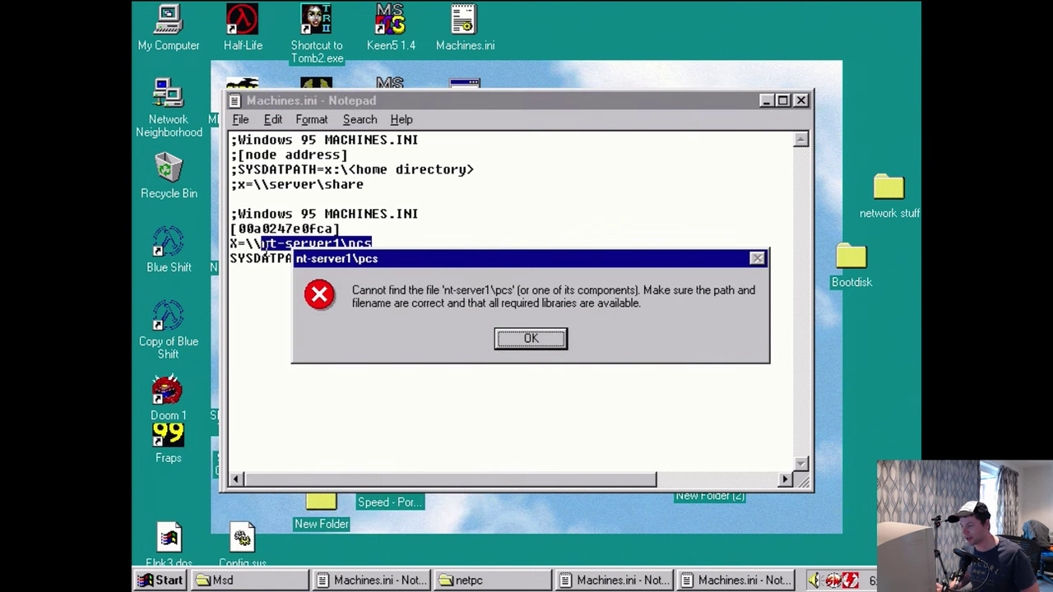
pyautogui.press('Return')
pyautogui.press('Left')
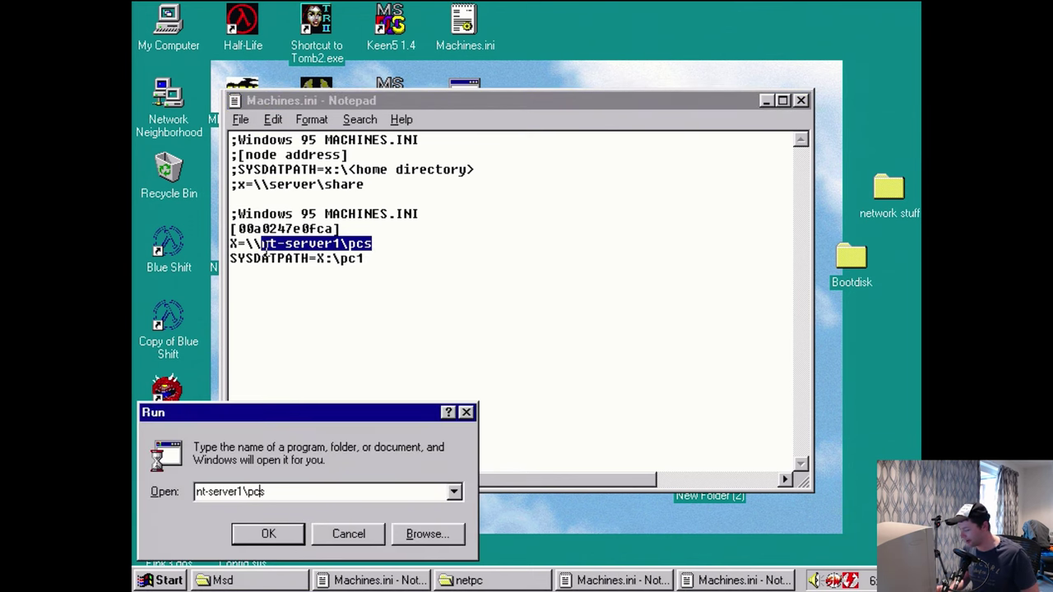
pyautogui.write('\\')
pyautogui.press('Return')
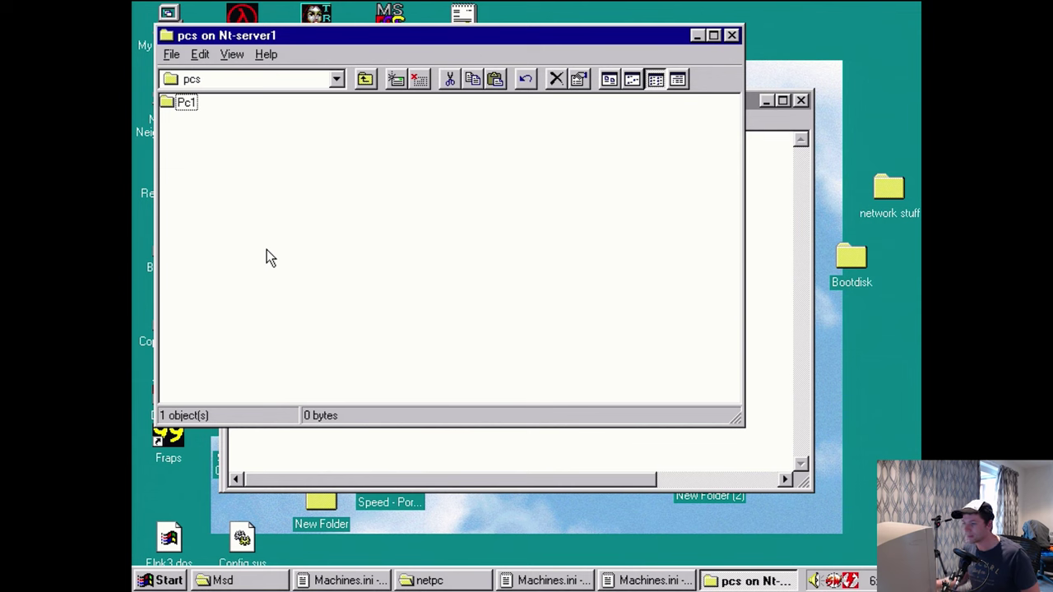
# - Check Msbatch.inf in the Pc1 folder, then close it and the folder
pyautogui.doubleClick(186, 111)
pyautogui.doubleClick(195, 104)
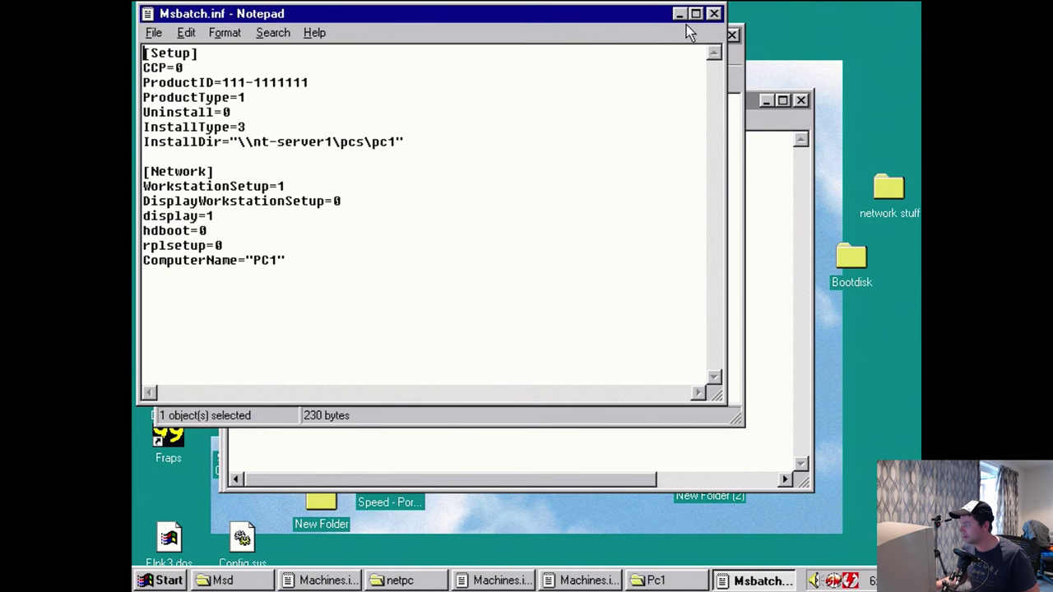
pyautogui.click(714, 14)
pyautogui.click(731, 34)
pyautogui.click(444, 270)
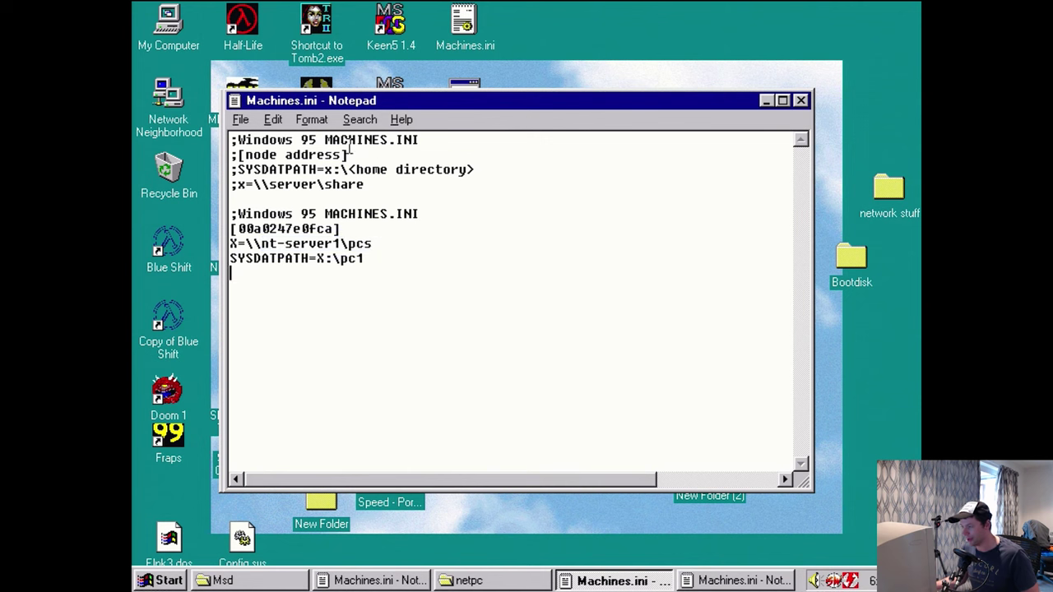
# - Save Machines.ini and highlight the commented share-mapping and SYSDATPATH template lines
pyautogui.click(240, 120)
pyautogui.click(251, 175)
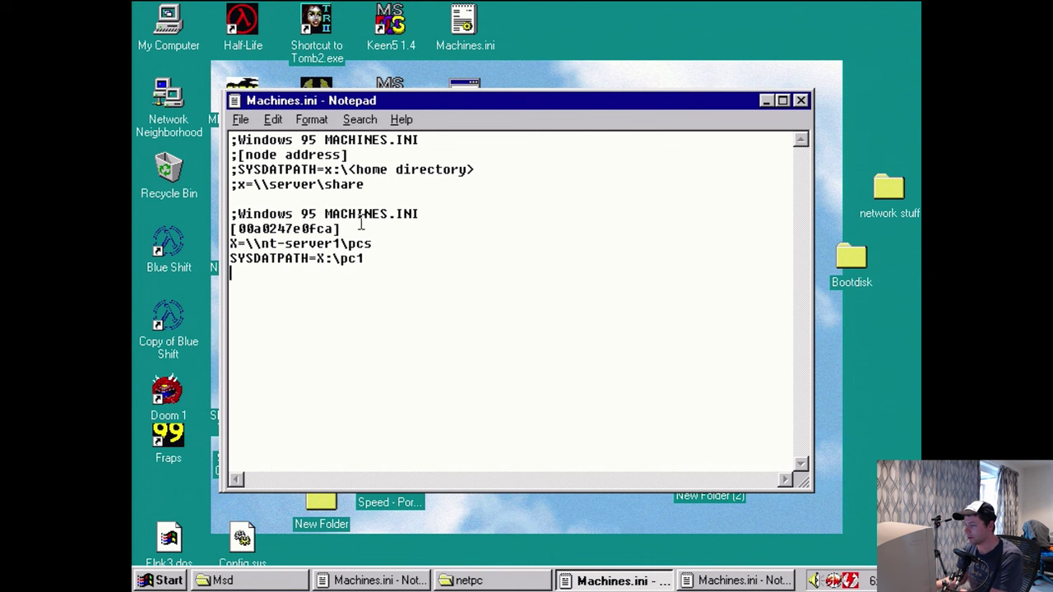
pyautogui.moveTo(364, 184); pyautogui.dragTo(224, 184)
pyautogui.moveTo(475, 170); pyautogui.dragTo(225, 170)
pyautogui.moveTo(365, 185); pyautogui.dragTo(232, 184)
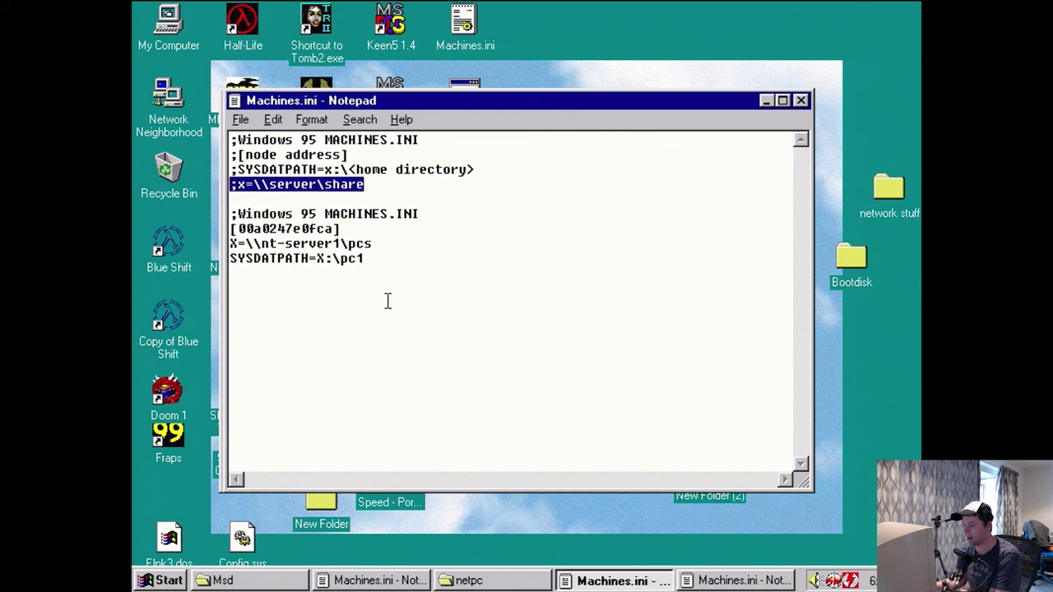
# - Compare the x=\\server\share and SYSDATPATH templates with the new X mapping and SYSDATPATH=X:\pc1 lines
pyautogui.keyDown('shift'); pyautogui.click(238, 182); pyautogui.keyUp('shift')
pyautogui.moveTo(237, 185); pyautogui.dragTo(367, 184)
pyautogui.moveTo(239, 169); pyautogui.dragTo(476, 170)
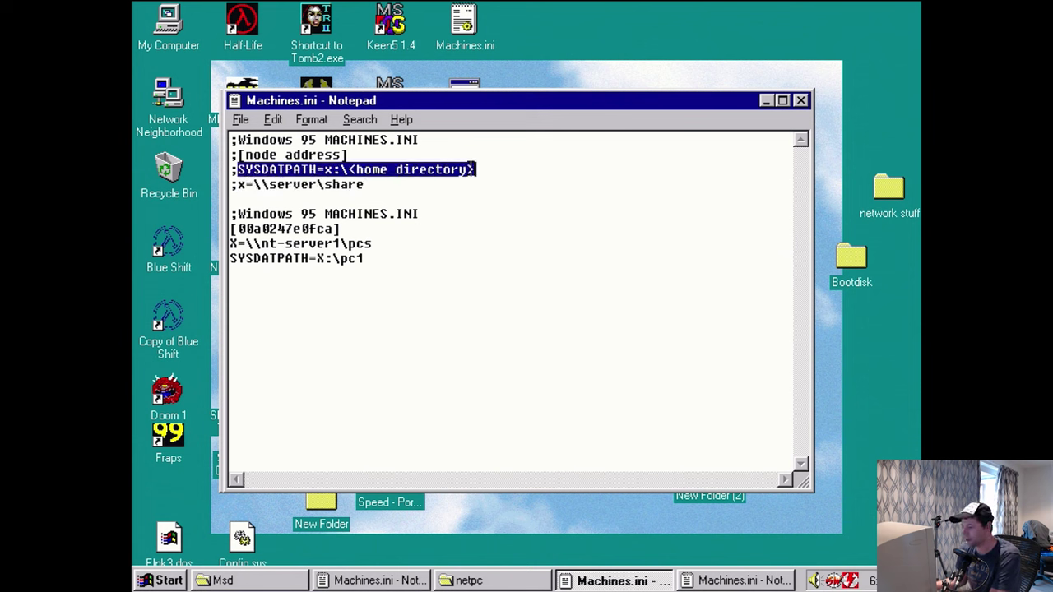
pyautogui.moveTo(232, 244); pyautogui.dragTo(378, 243)
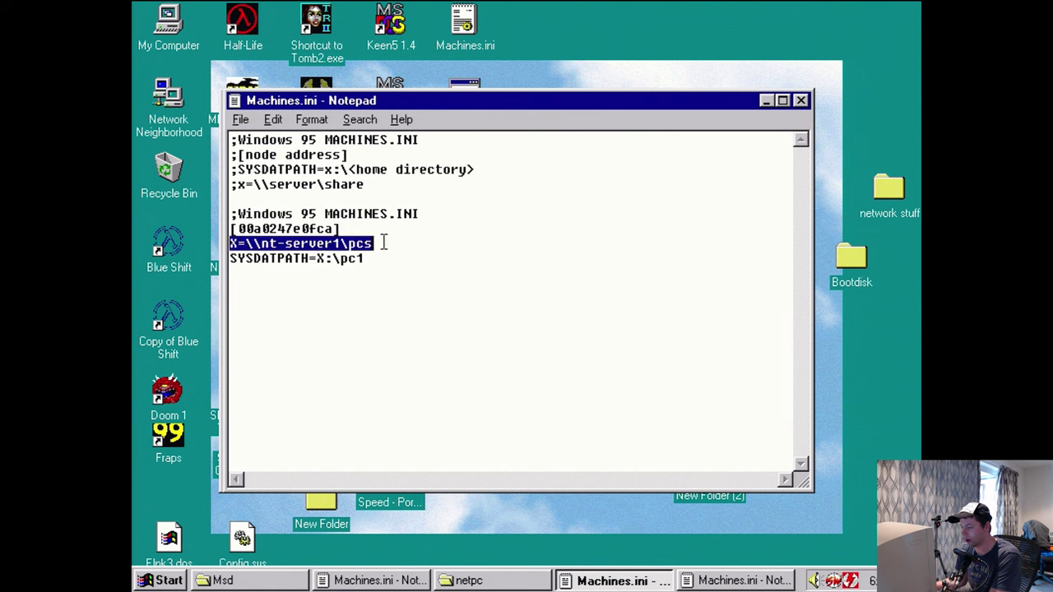
pyautogui.moveTo(231, 259); pyautogui.dragTo(373, 260)
pyautogui.click(382, 311)
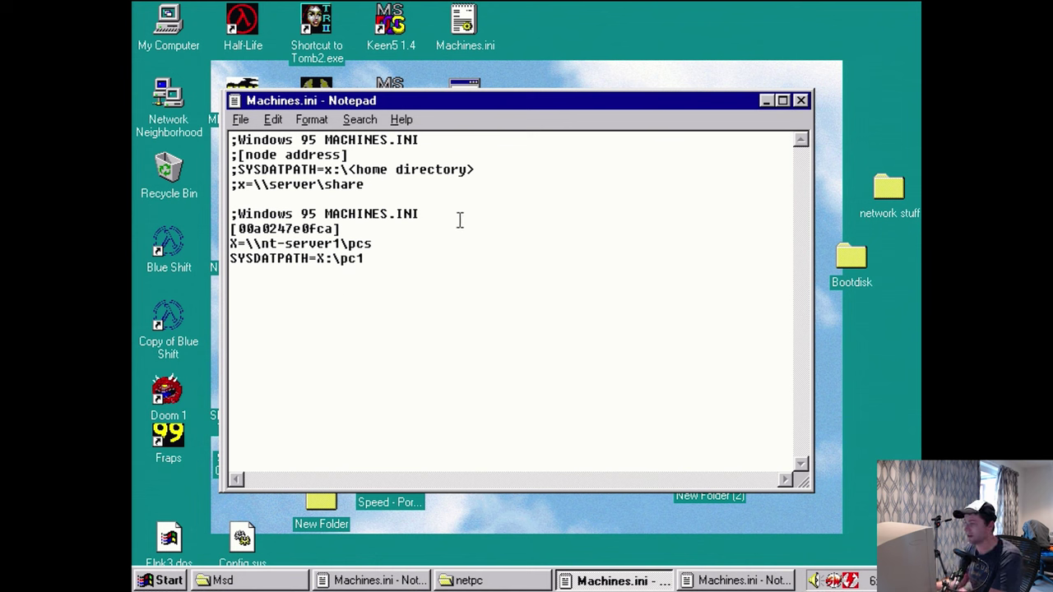
# - Close Machines.ini and open msbatch.inf from Pcs\Pc1 on the d$ share
pyautogui.click(802, 102)
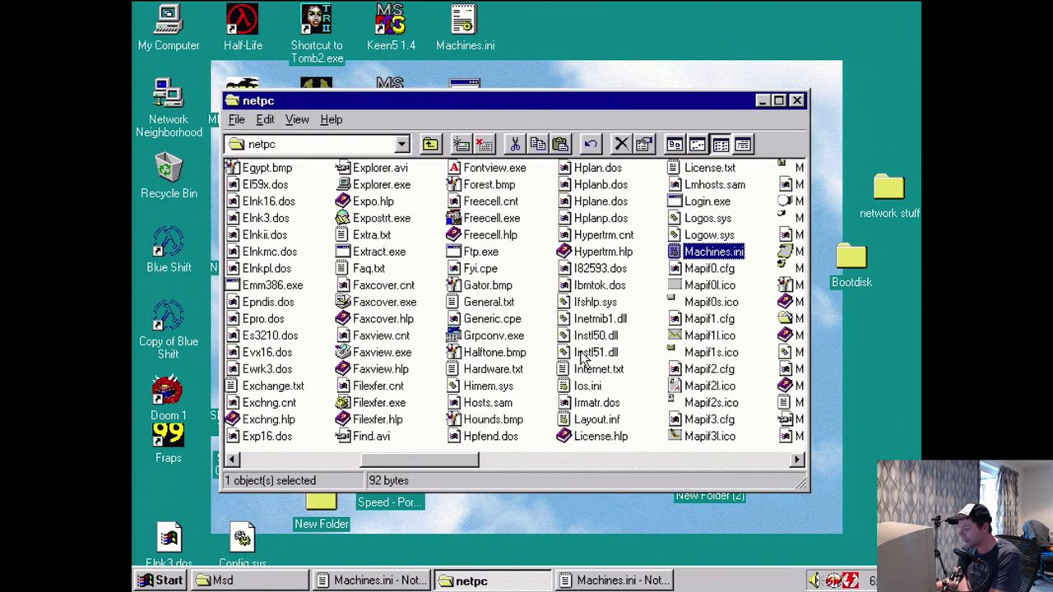
pyautogui.click(431, 145)
pyautogui.click(431, 144)
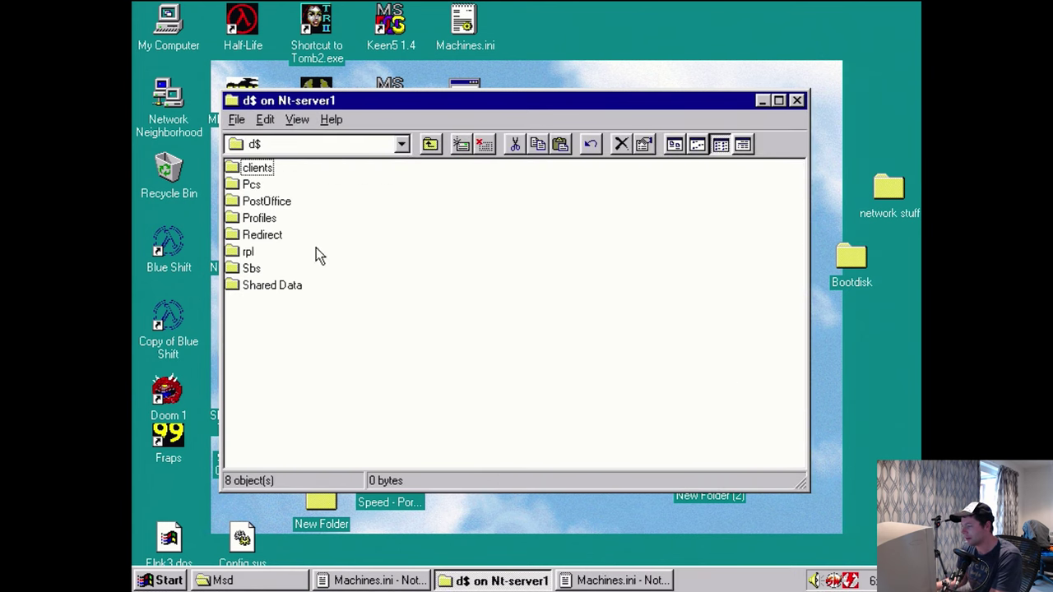
pyautogui.doubleClick(250, 185)
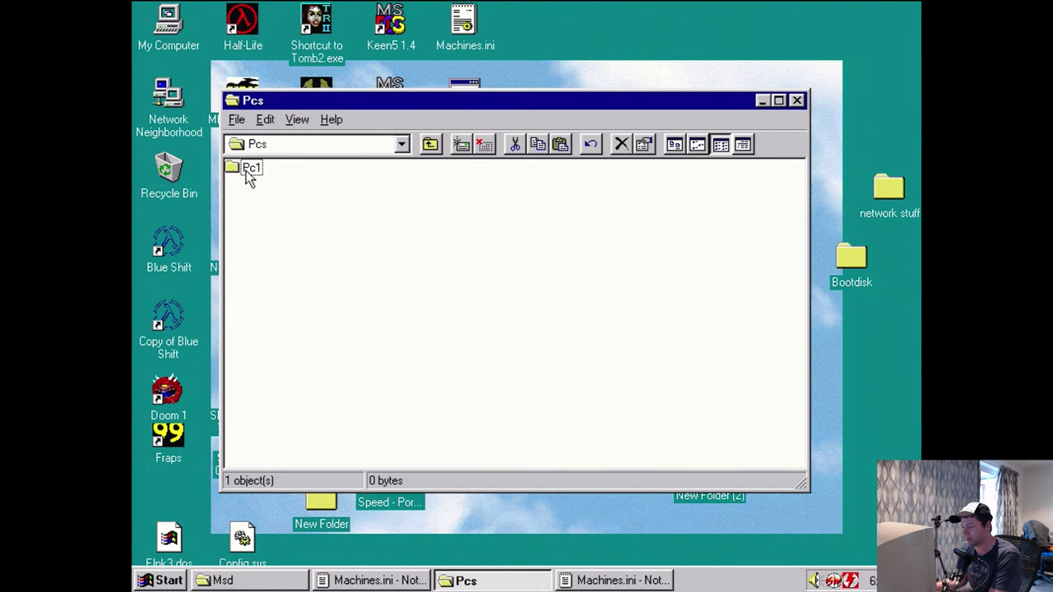
pyautogui.doubleClick(248, 171)
pyautogui.doubleClick(248, 171)
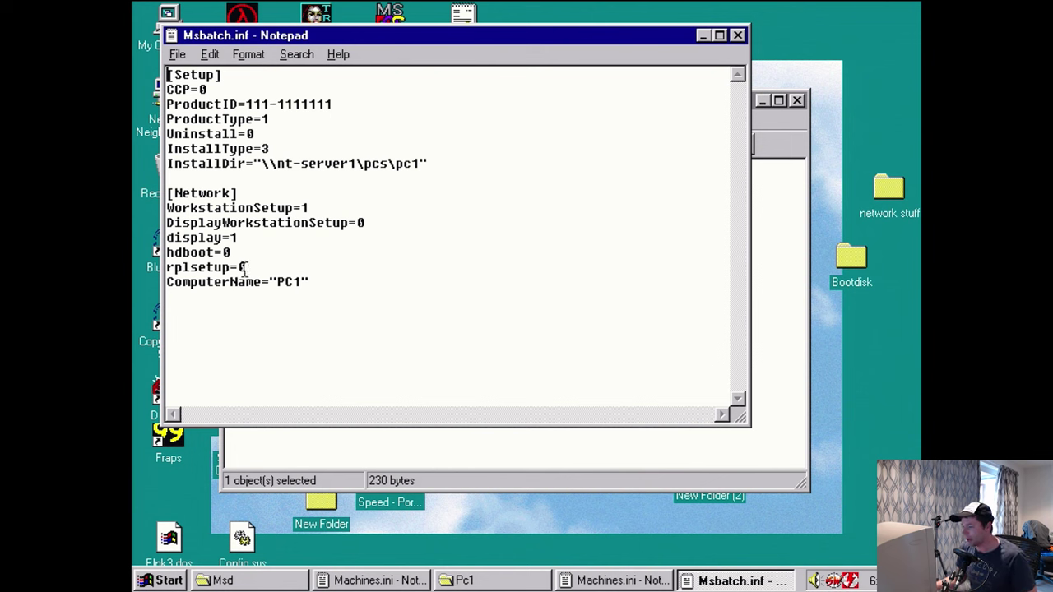
# - Set DisplayWorkstationSetup=1 and select SaveSUBoot=1 in the reference msbatch.inf
pyautogui.moveTo(275, 149); pyautogui.dragTo(157, 149)
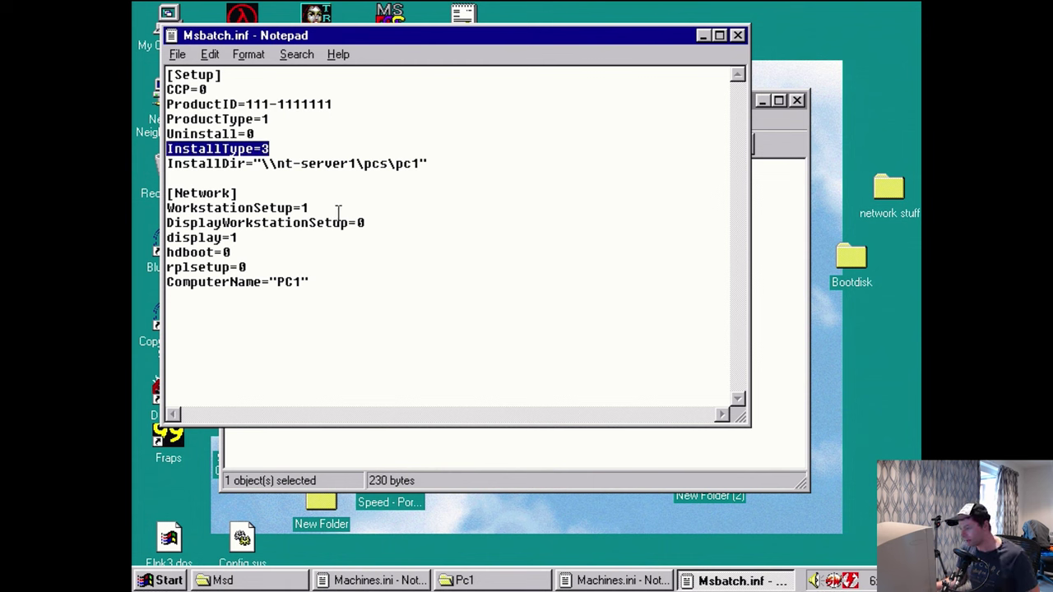
pyautogui.click(381, 223)
pyautogui.press('BackSpace')
pyautogui.write('1')
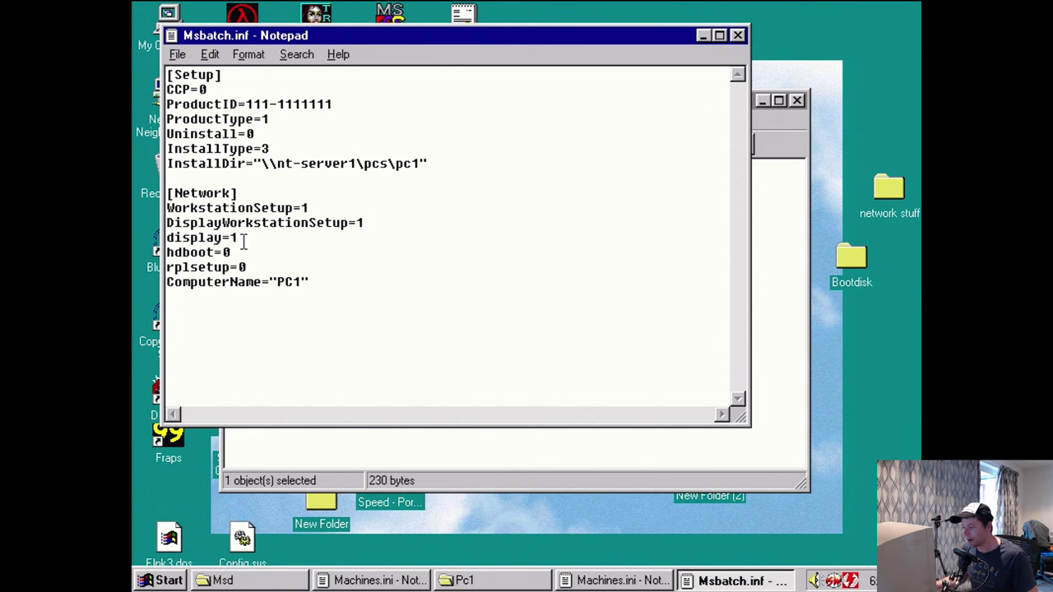
pyautogui.moveTo(232, 253); pyautogui.dragTo(134, 253)
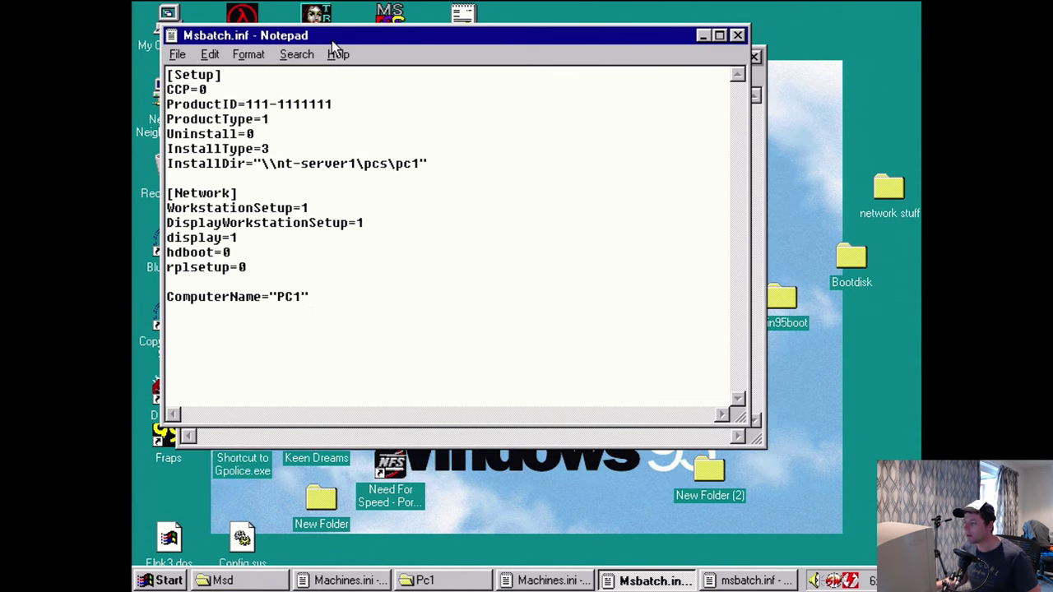
pyautogui.moveTo(331, 41); pyautogui.dragTo(474, 67)
pyautogui.moveTo(270, 304); pyautogui.dragTo(171, 313)
# - Paste SaveSUBoot=1 into Pc1's msbatch.inf after the rplsetup line
pyautogui.click(742, 297)
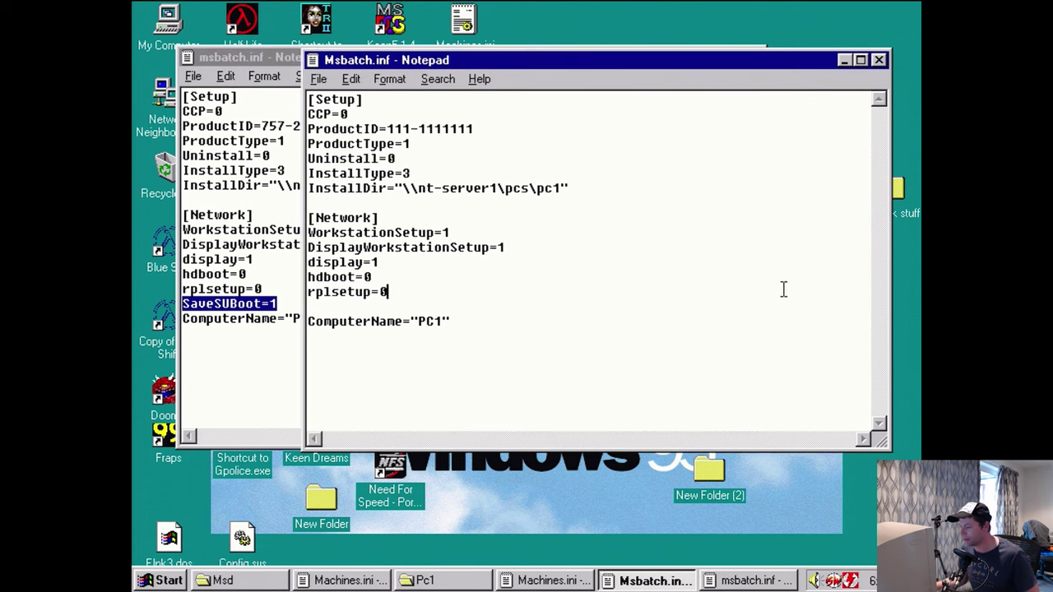
pyautogui.press('Down')
pyautogui.hotkey('ctrl', 'v')
pyautogui.hotkey('shift', 'Home')
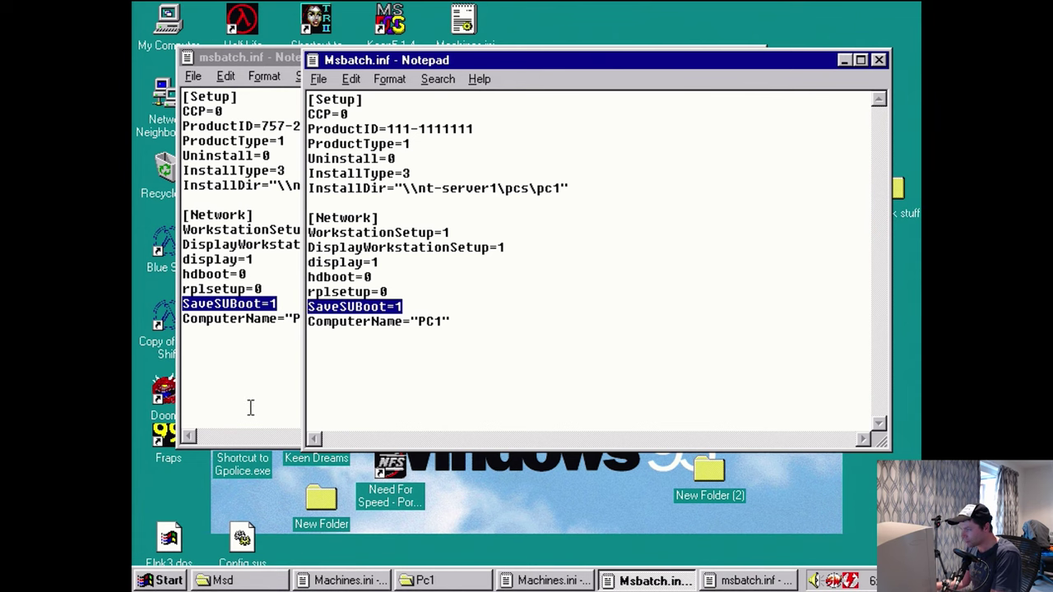
# - Review the InstallDir, rplsetup and new SaveSUBoot lines in Pc1's msbatch.inf
pyautogui.moveTo(576, 189); pyautogui.dragTo(315, 188)
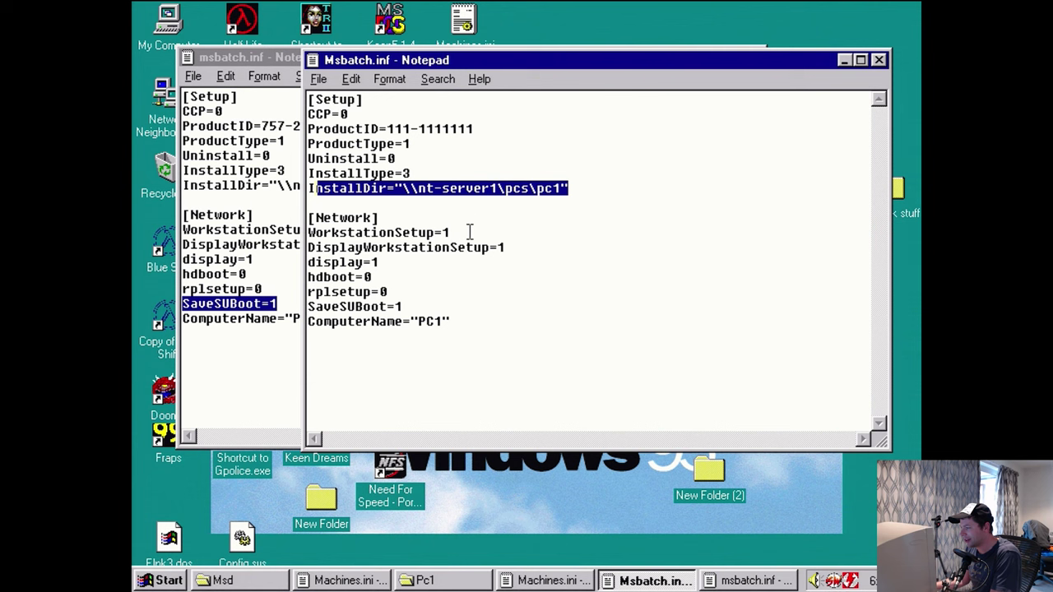
pyautogui.moveTo(388, 292); pyautogui.dragTo(307, 292)
pyautogui.click(391, 293)
pyautogui.doubleClick(392, 293)
pyautogui.click(387, 292)
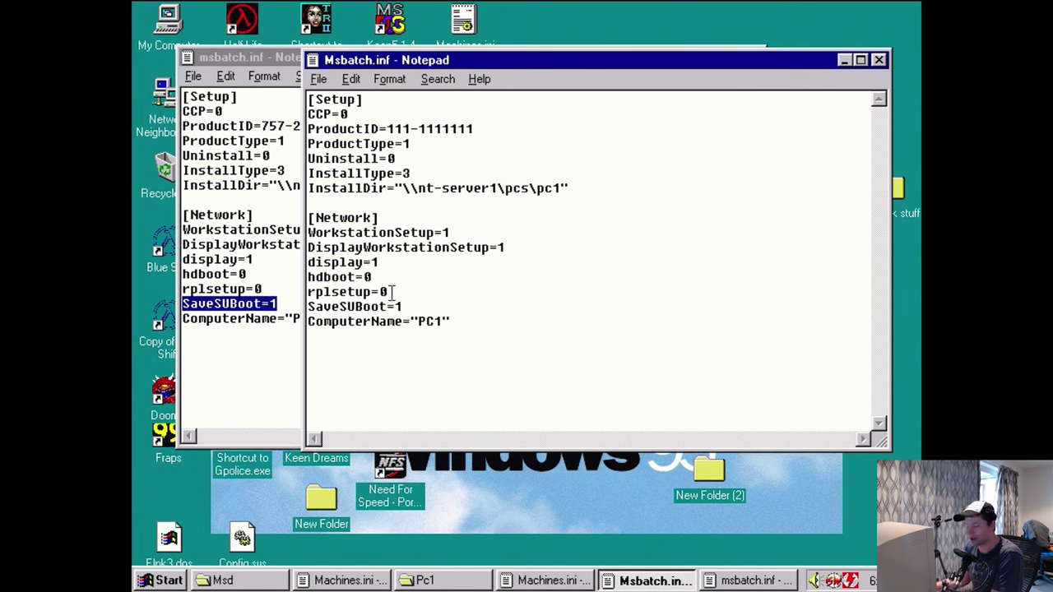
pyautogui.click(397, 306)
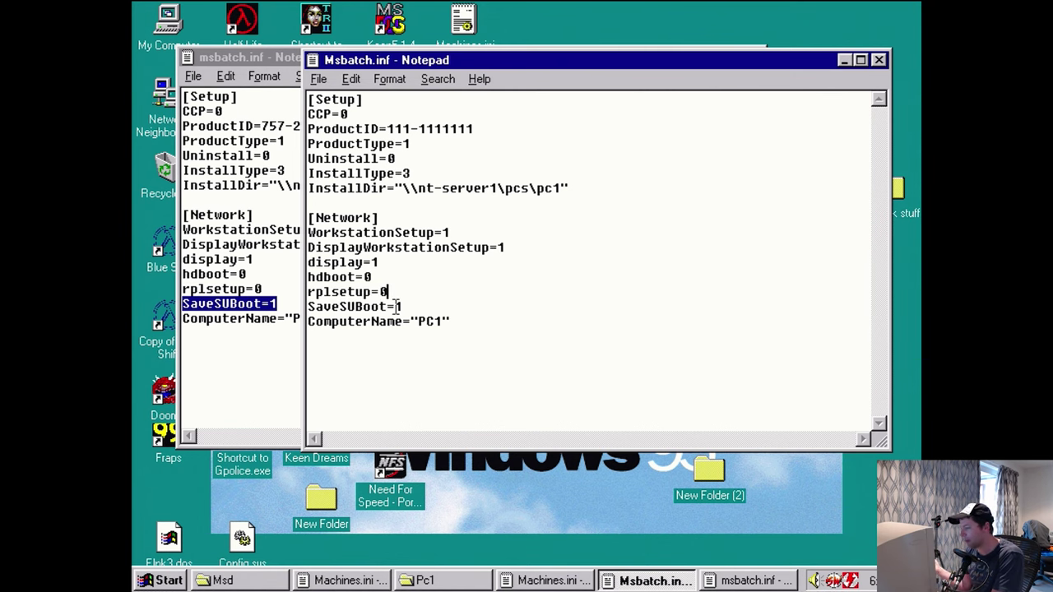
pyautogui.hotkey('shift', 'Down')
pyautogui.click(409, 289)
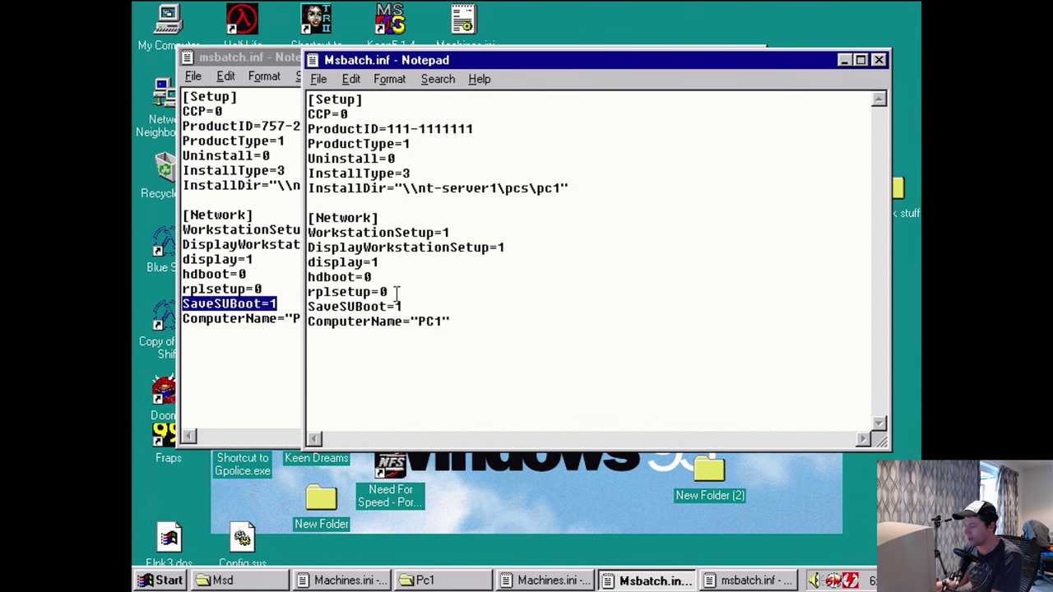
# - Close the reference msbatch.inf and save Pc1's msbatch.inf
pyautogui.click(299, 76)
pyautogui.click(755, 58)
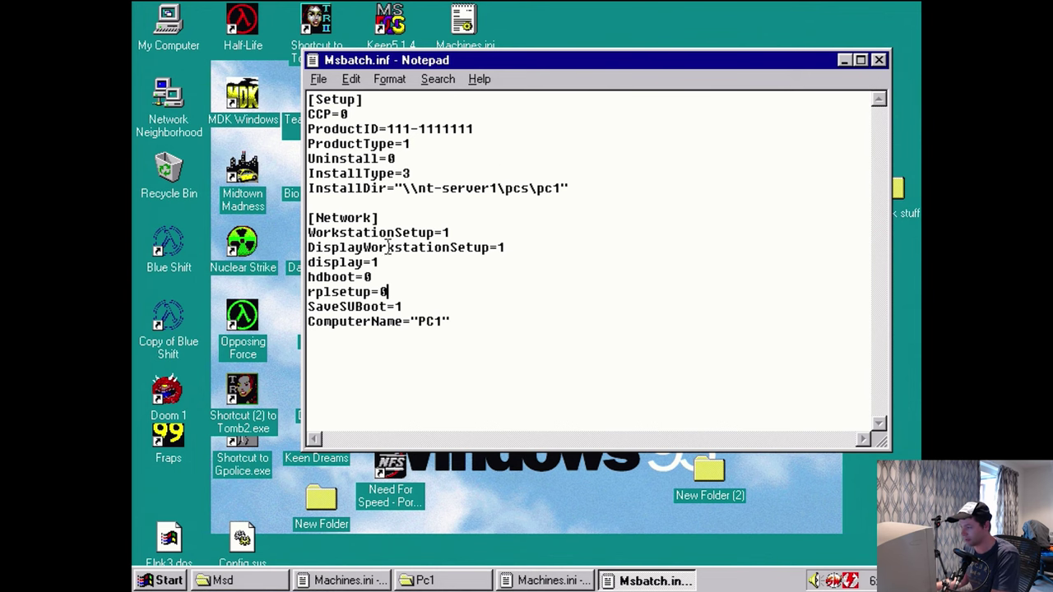
pyautogui.click(319, 79)
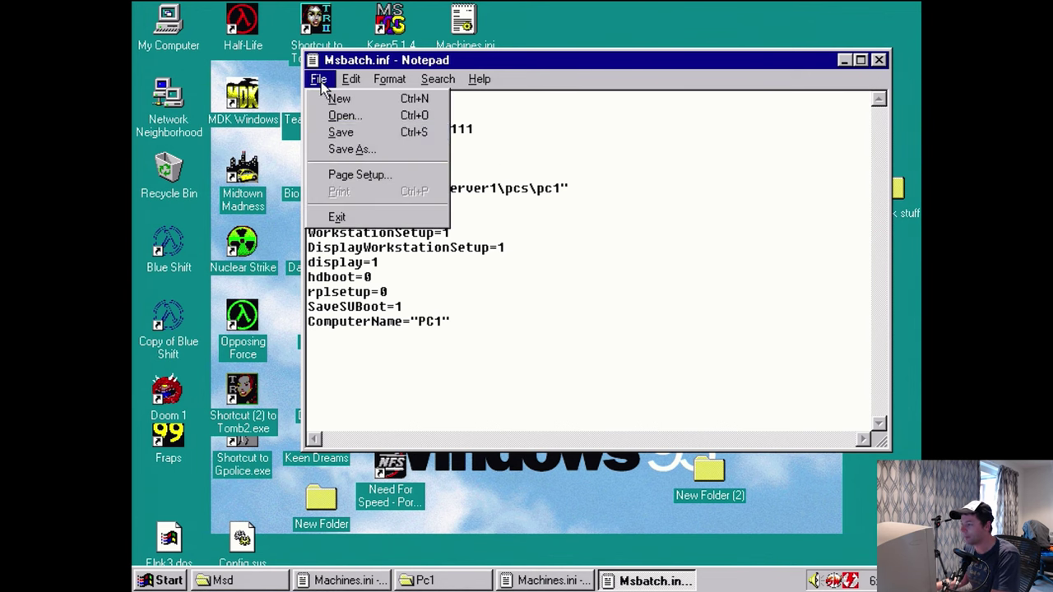
pyautogui.click(341, 132)
# - Recheck and close Machines.ini, close Msbatch.inf, and open My Computer on the desktop
pyautogui.doubleClick(475, 17)
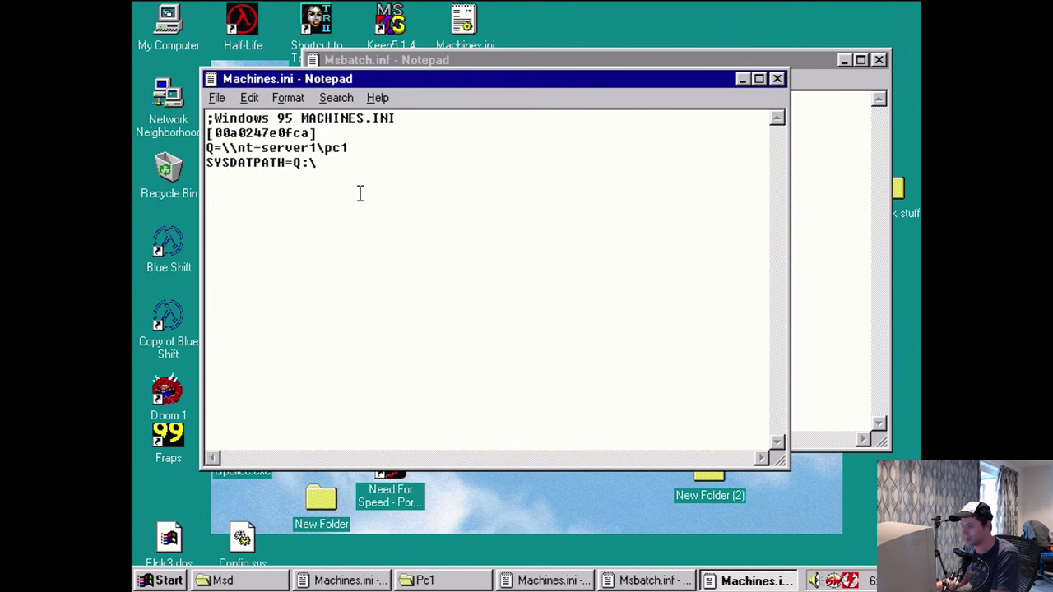
pyautogui.moveTo(360, 193); pyautogui.dragTo(140, 88)
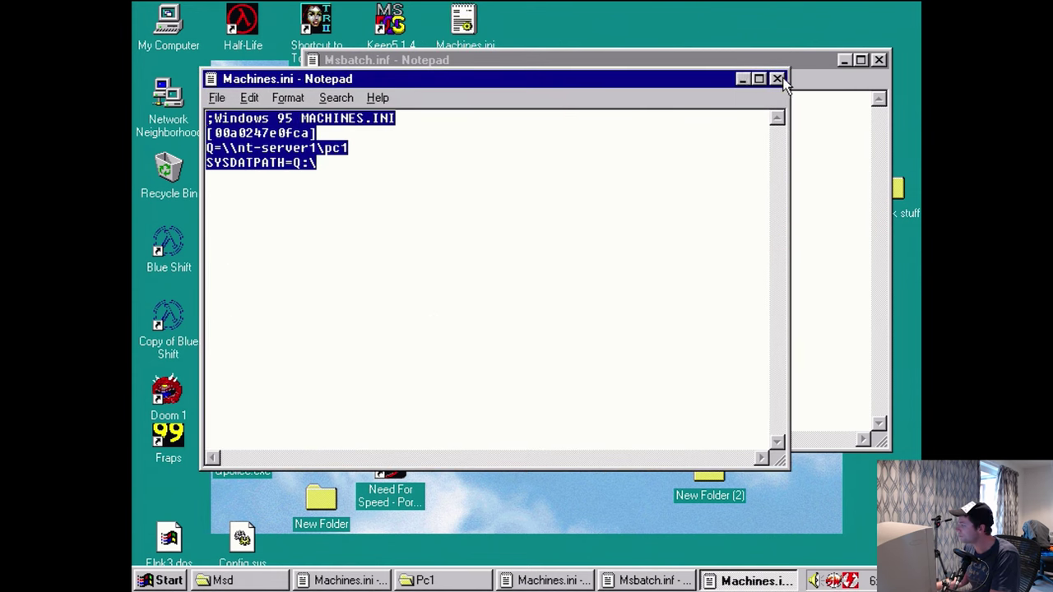
pyautogui.click(776, 79)
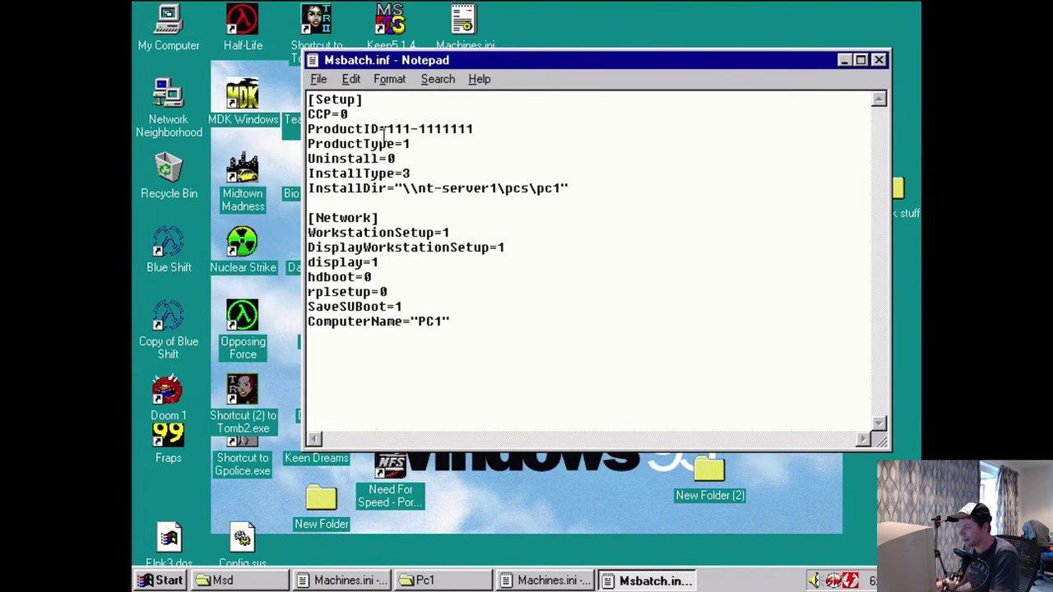
pyautogui.moveTo(389, 129); pyautogui.dragTo(394, 161)
pyautogui.click(879, 60)
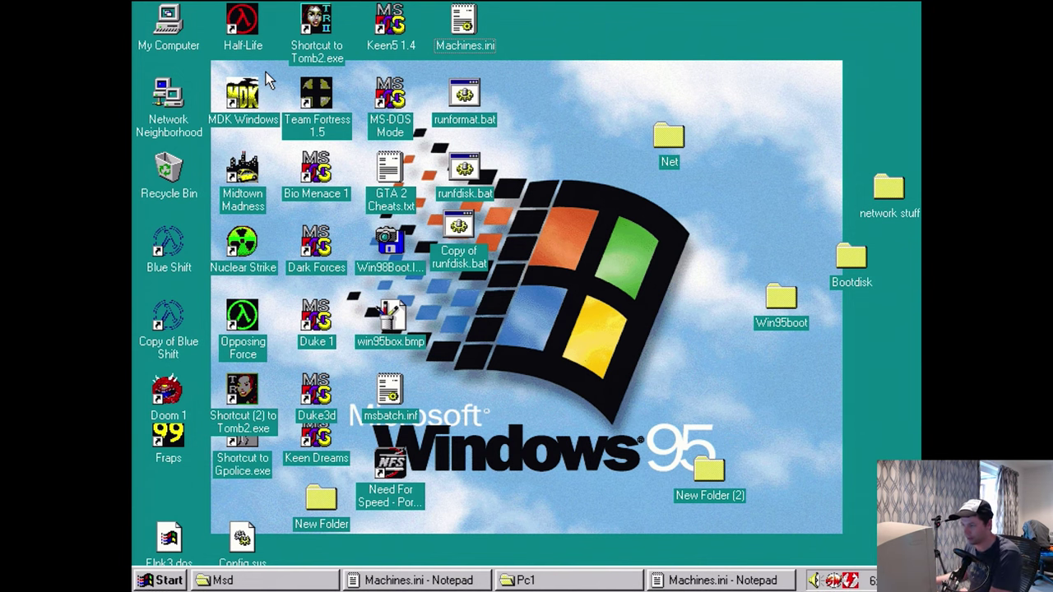
pyautogui.doubleClick(175, 41)
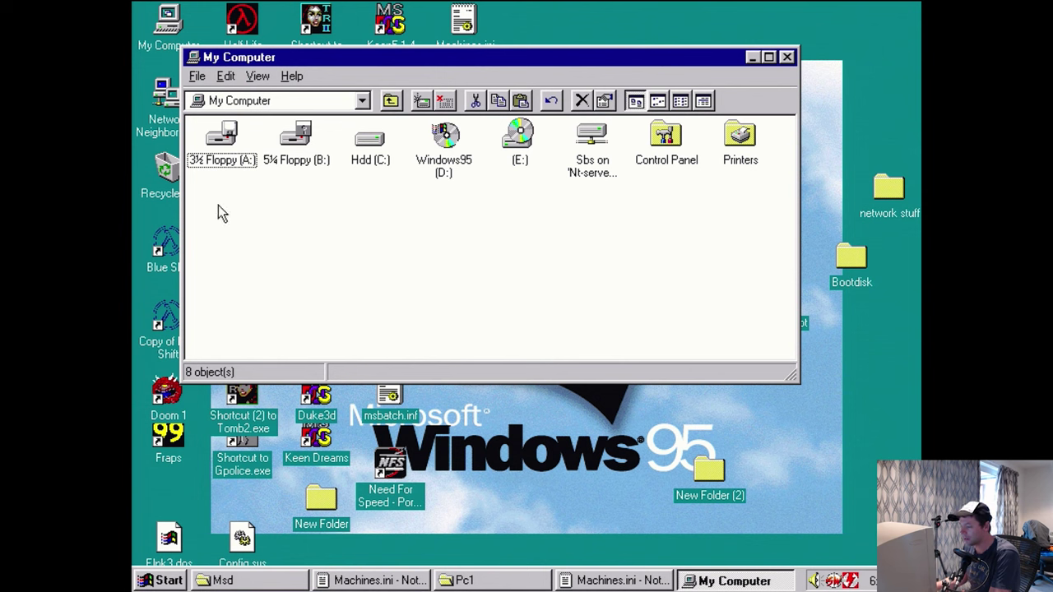
# - Open the 3½ Floppy (A:) drive and edit its Autoexec.bat
pyautogui.click(241, 162)
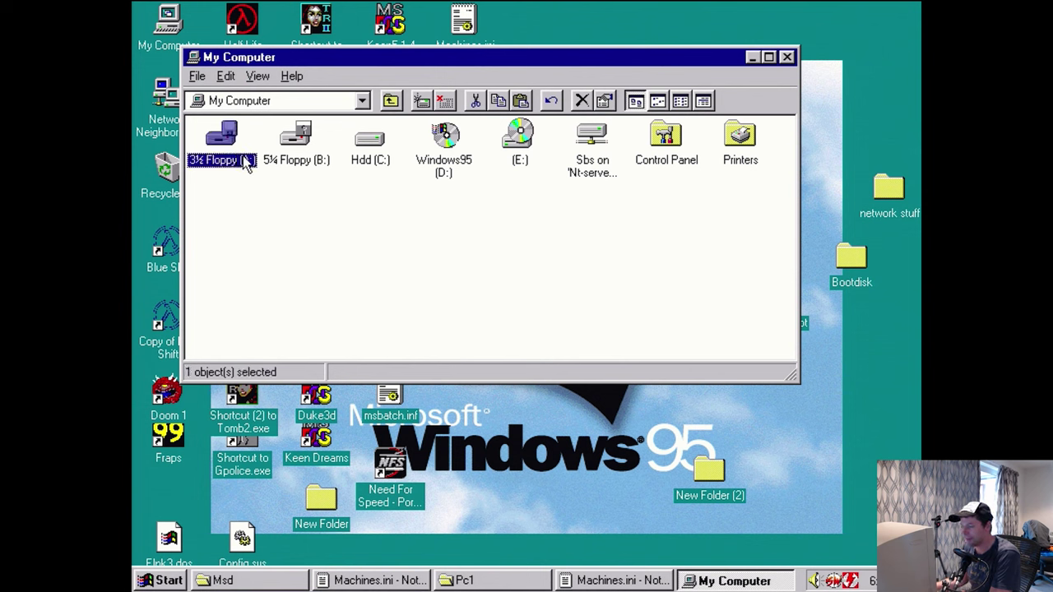
pyautogui.rightClick(244, 162)
pyautogui.click(255, 165)
pyautogui.rightClick(313, 144)
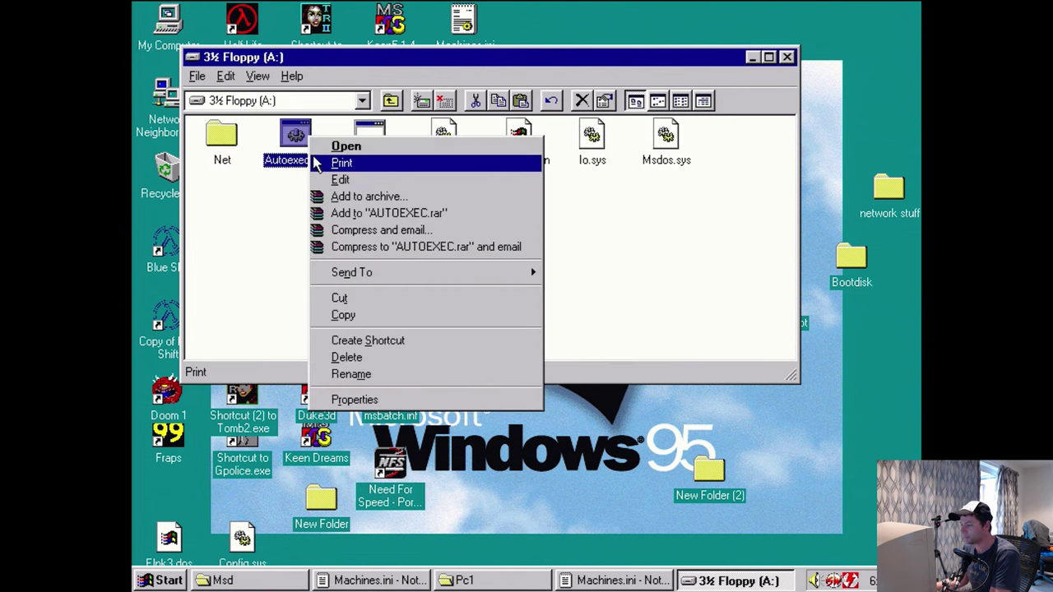
pyautogui.click(333, 177)
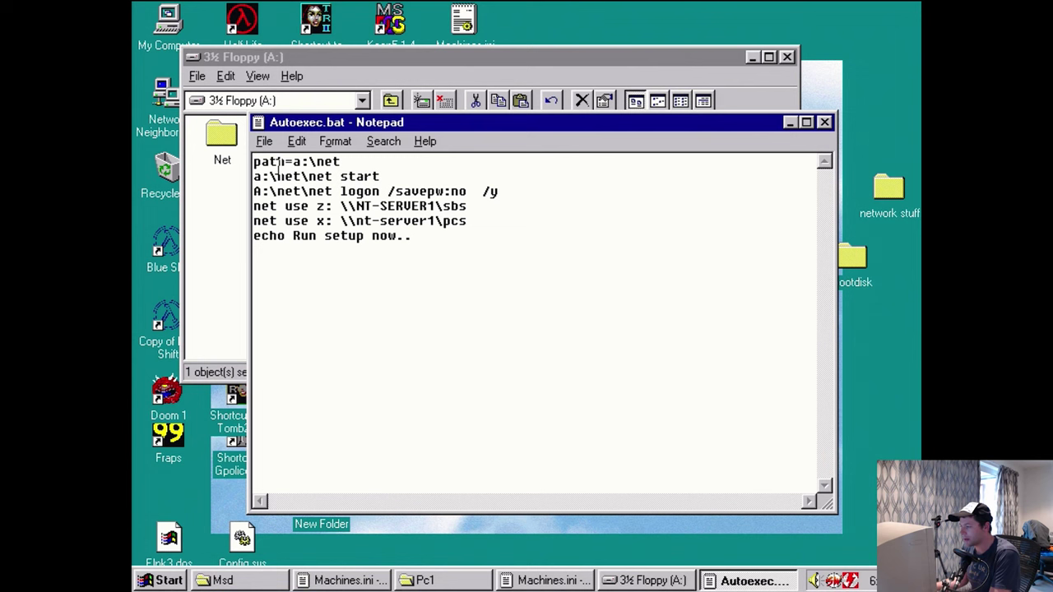
# - Inspect the net start, logon and z: \\NT-SERVER1\sbs mapping lines in Autoexec.bat
pyautogui.moveTo(255, 178); pyautogui.dragTo(515, 188)
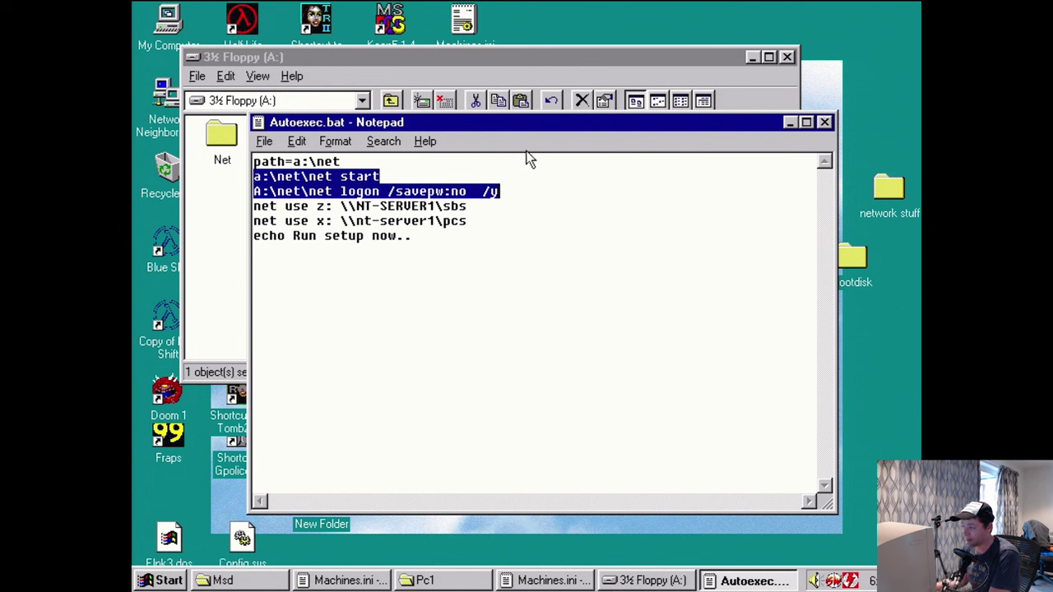
pyautogui.moveTo(498, 207); pyautogui.dragTo(254, 207)
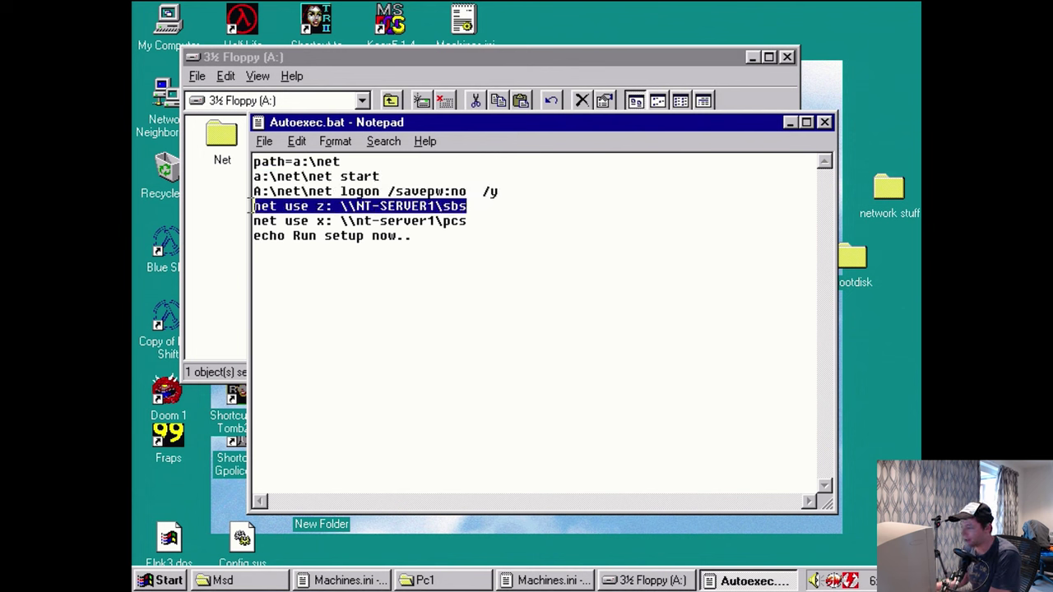
pyautogui.click(376, 236)
pyautogui.doubleClick(322, 207)
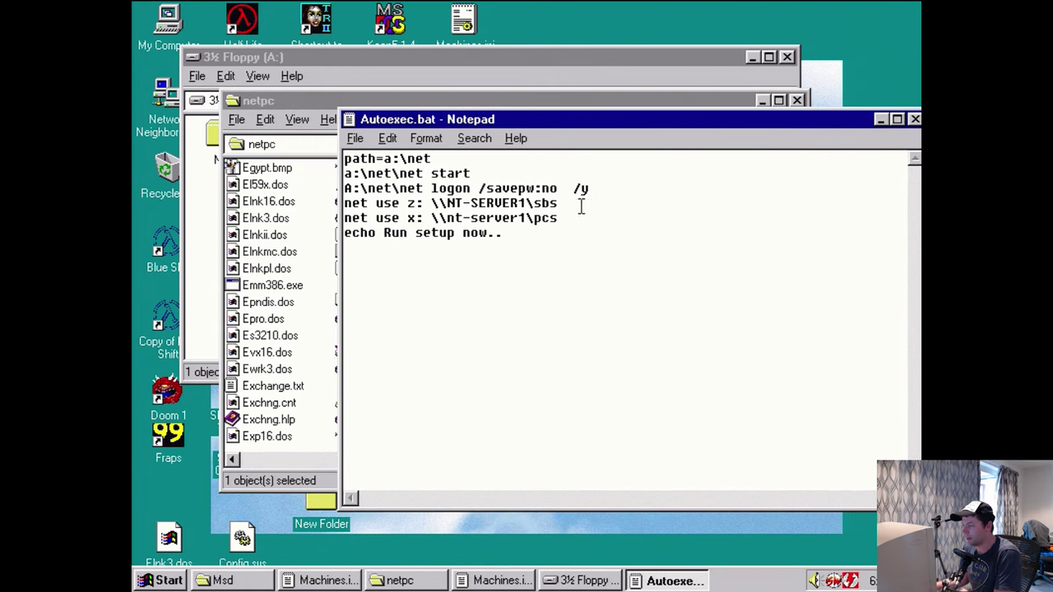
pyautogui.moveTo(579, 204); pyautogui.dragTo(335, 203)
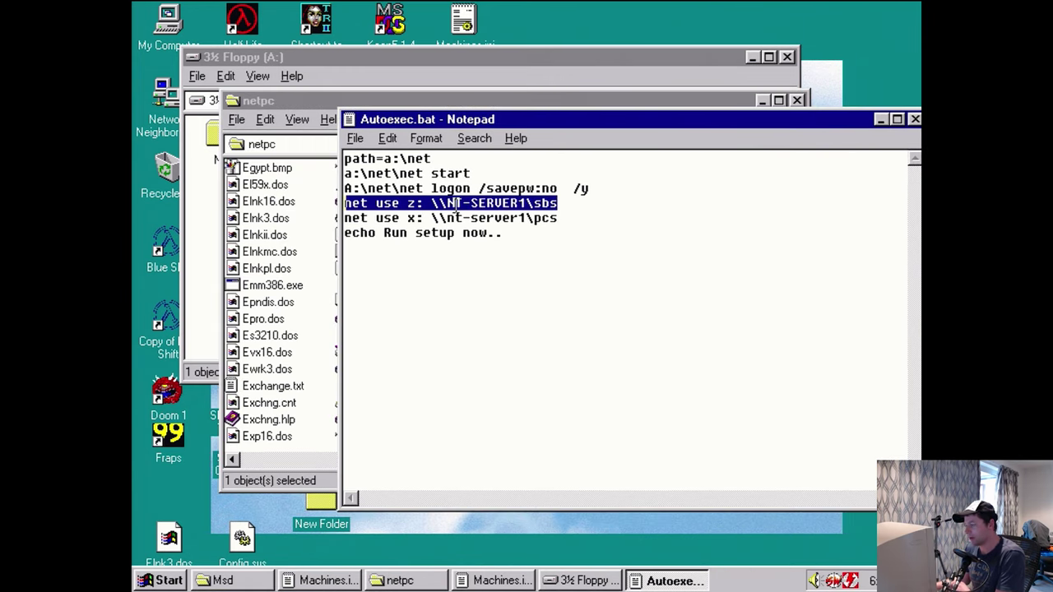
pyautogui.moveTo(407, 203); pyautogui.dragTo(423, 218)
# - Open the \\nt-server1\pcs path from Autoexec.bat in the Run prompt
pyautogui.click(556, 233)
pyautogui.moveTo(563, 218); pyautogui.dragTo(432, 218)
pyautogui.hotkey('ctrl', 'c')
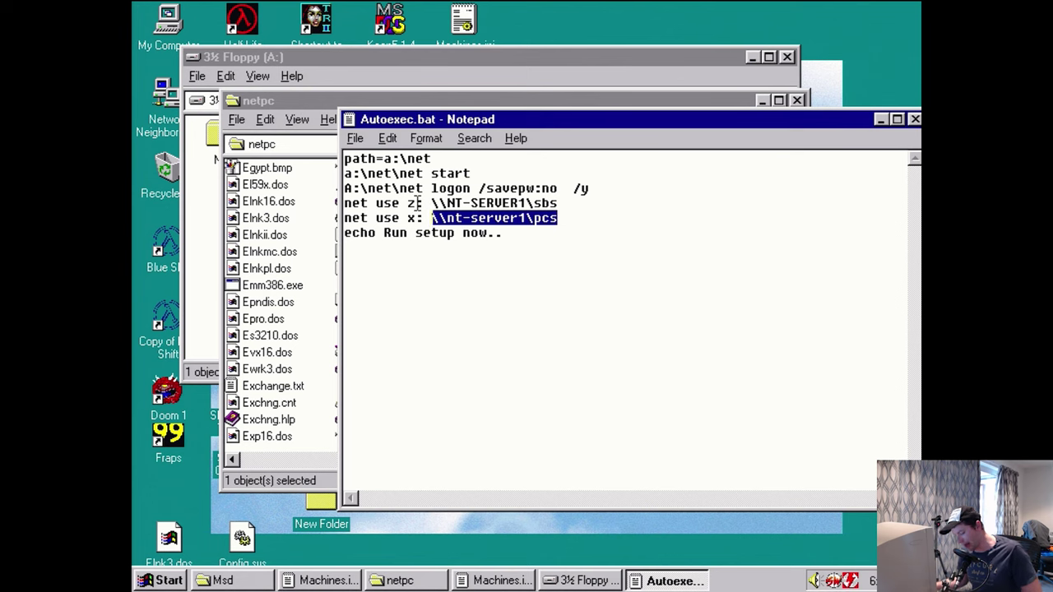
pyautogui.press('super+r')
pyautogui.hotkey('ctrl', 'v')
pyautogui.press('Return')
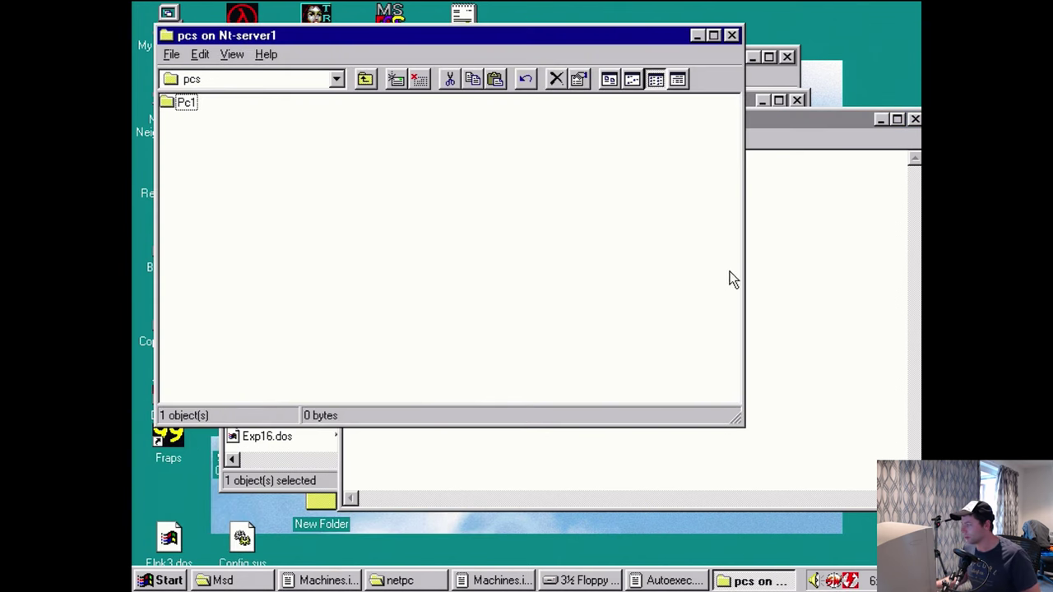
# - Open the sbs share path from Autoexec.bat in the Run prompt
pyautogui.click(781, 267)
pyautogui.click(565, 204)
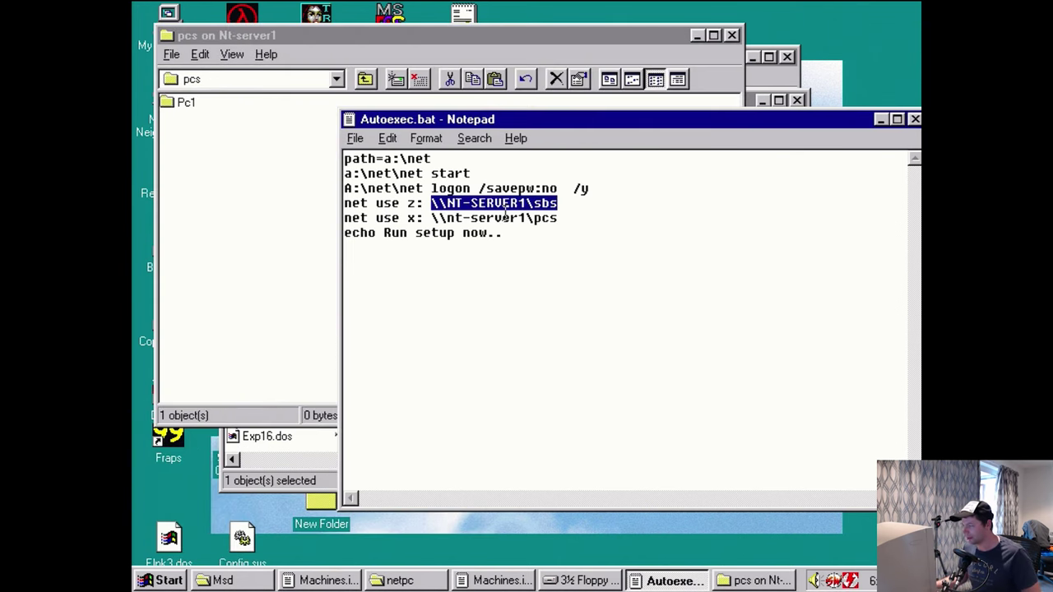
pyautogui.press('super+r')
pyautogui.write('\\\\NT-SERVER1\\sbs')
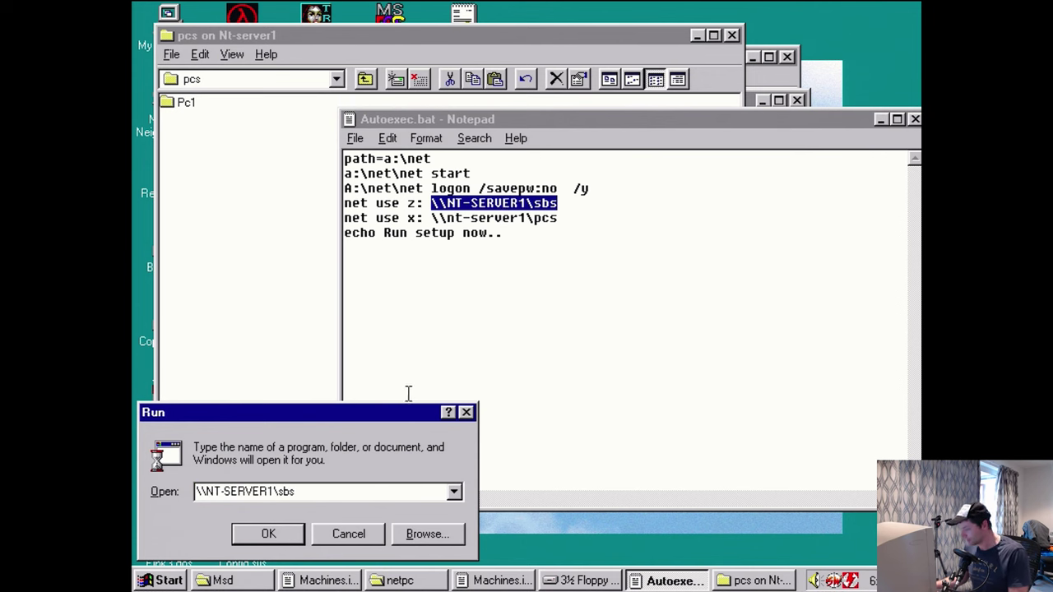
pyautogui.press('Return')
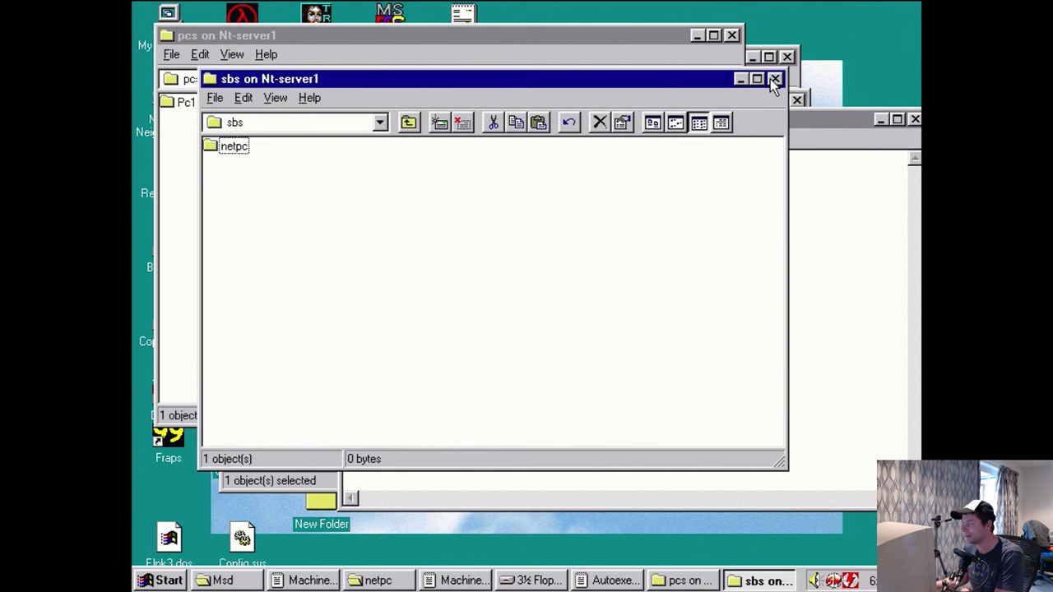
# - Close the sbs and pcs share windows and Autoexec.bat
pyautogui.click(776, 78)
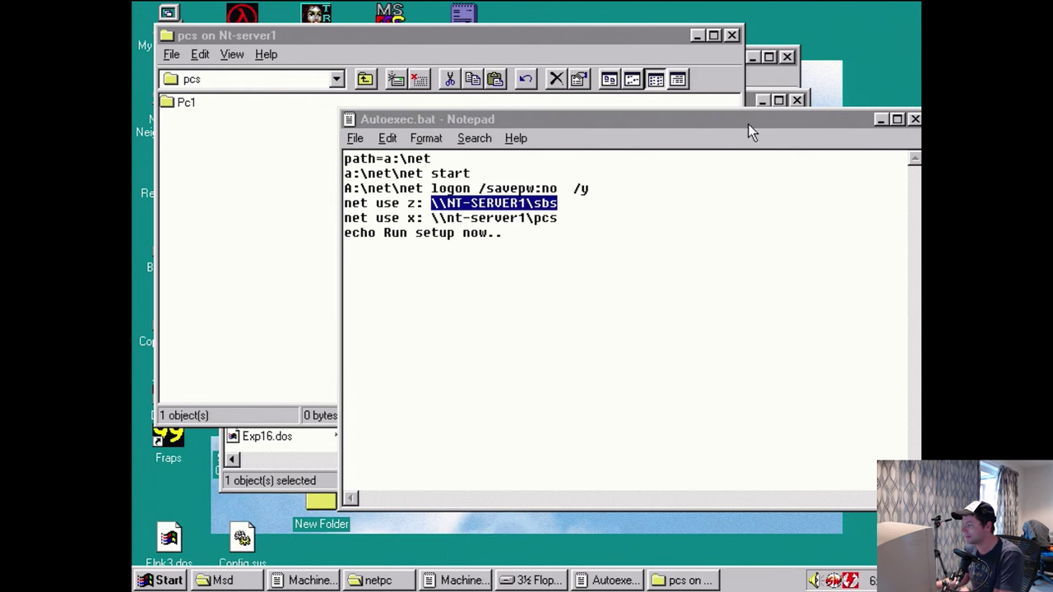
pyautogui.click(719, 82)
pyautogui.click(733, 37)
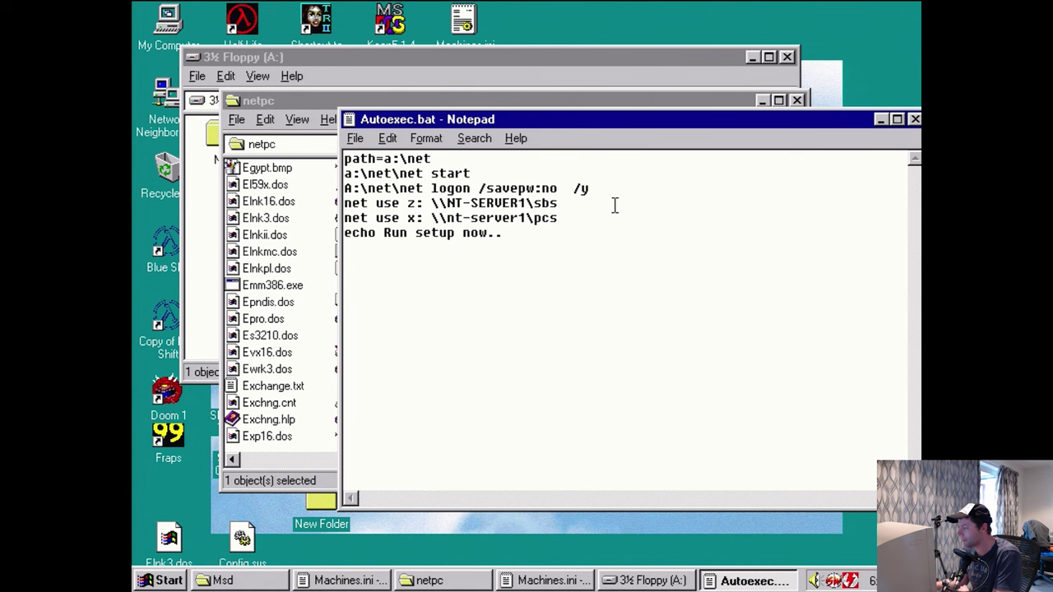
pyautogui.click(914, 119)
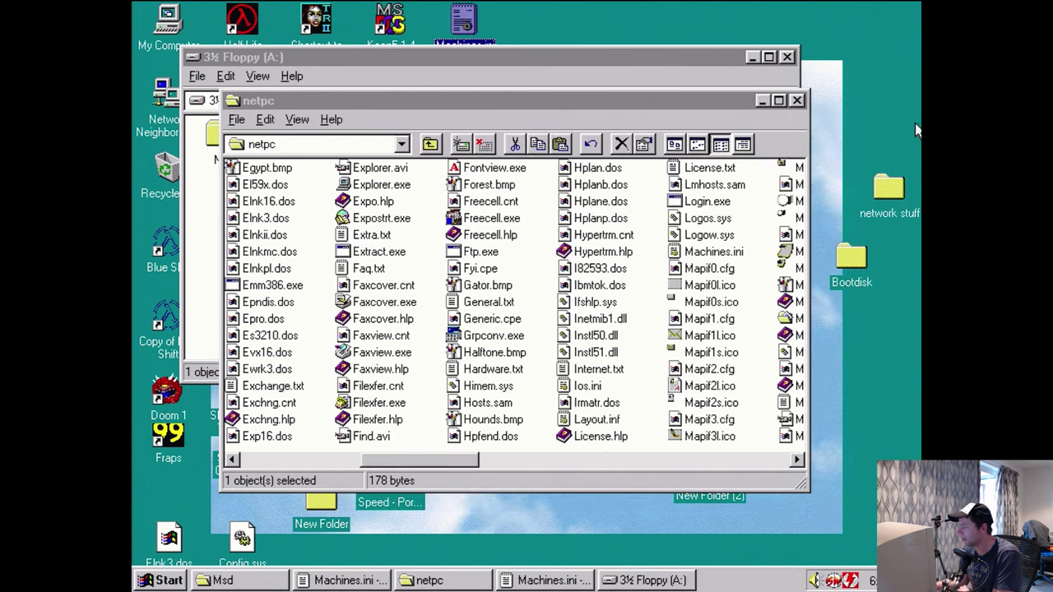
# - Close the netpc and floppy windows, then choose Shut down the computer and confirm
pyautogui.click(795, 101)
pyautogui.click(788, 57)
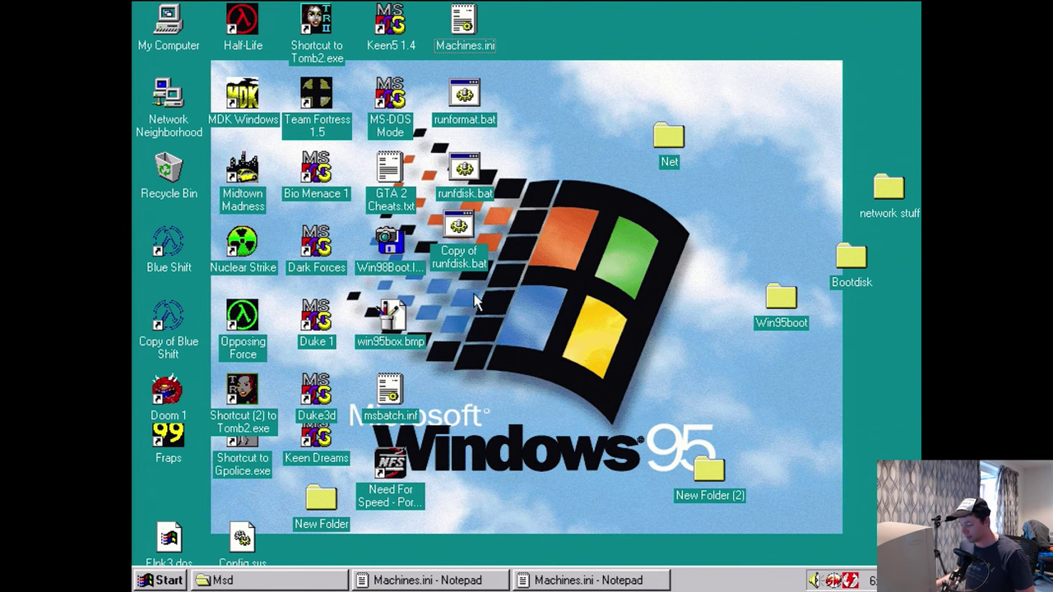
pyautogui.click(162, 581)
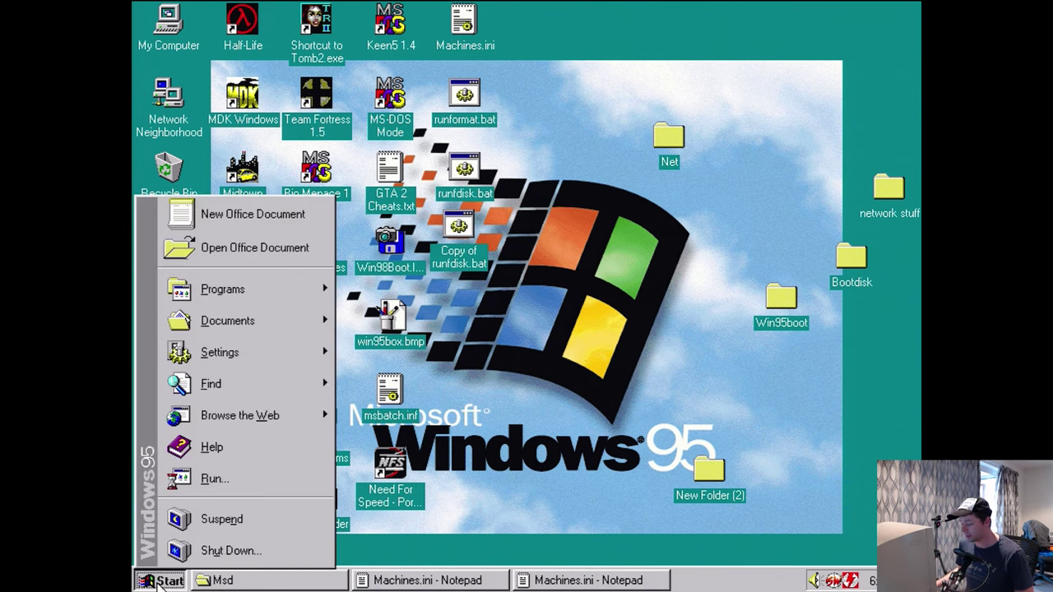
pyautogui.click(226, 550)
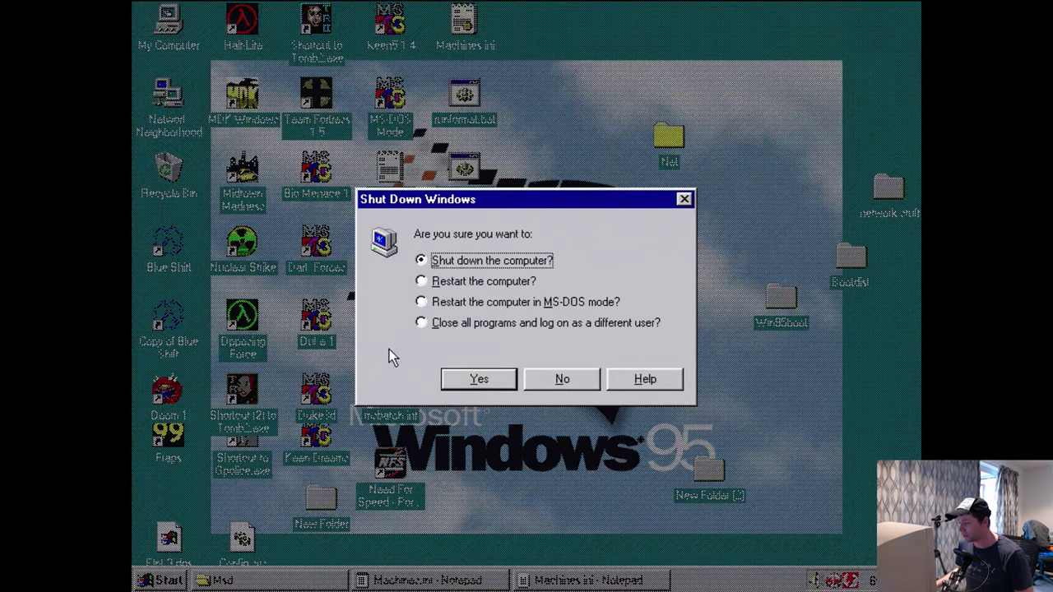
pyautogui.click(482, 380)
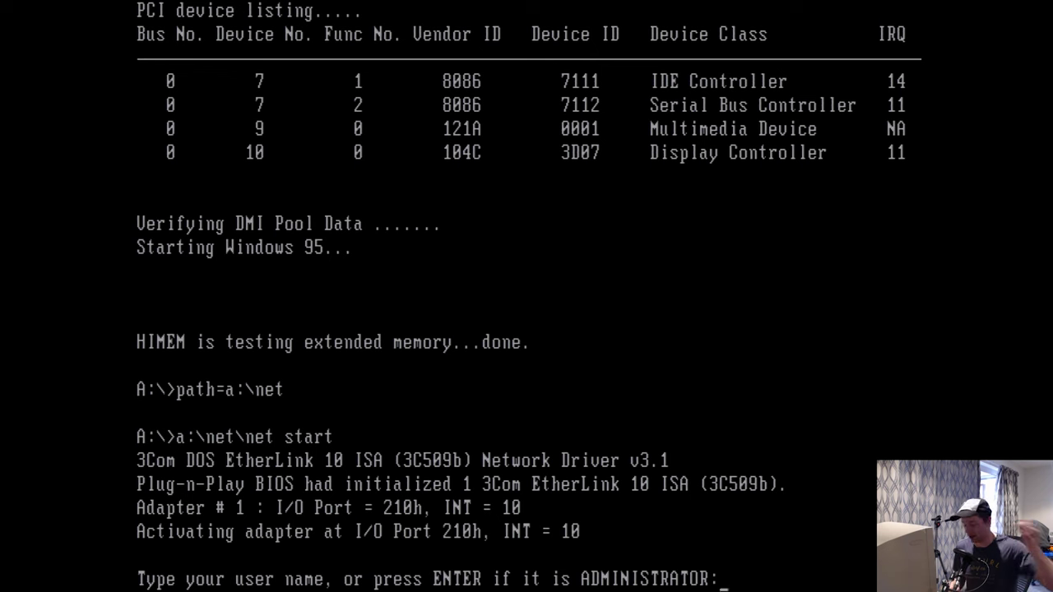
# - Log on to the network with user name administrator and the account password
pyautogui.write('administ')
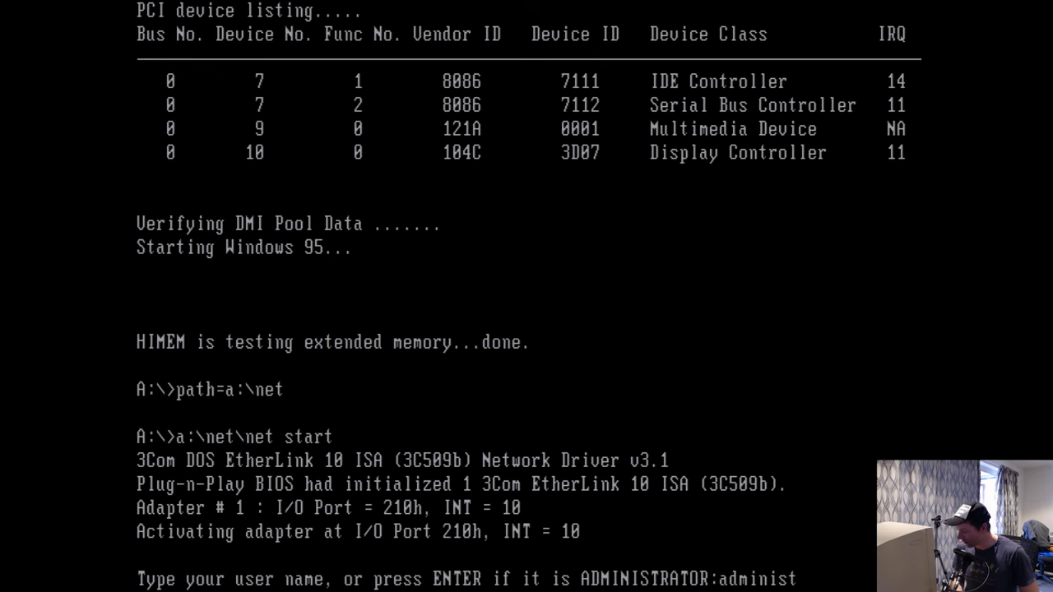
pyautogui.write('rator')
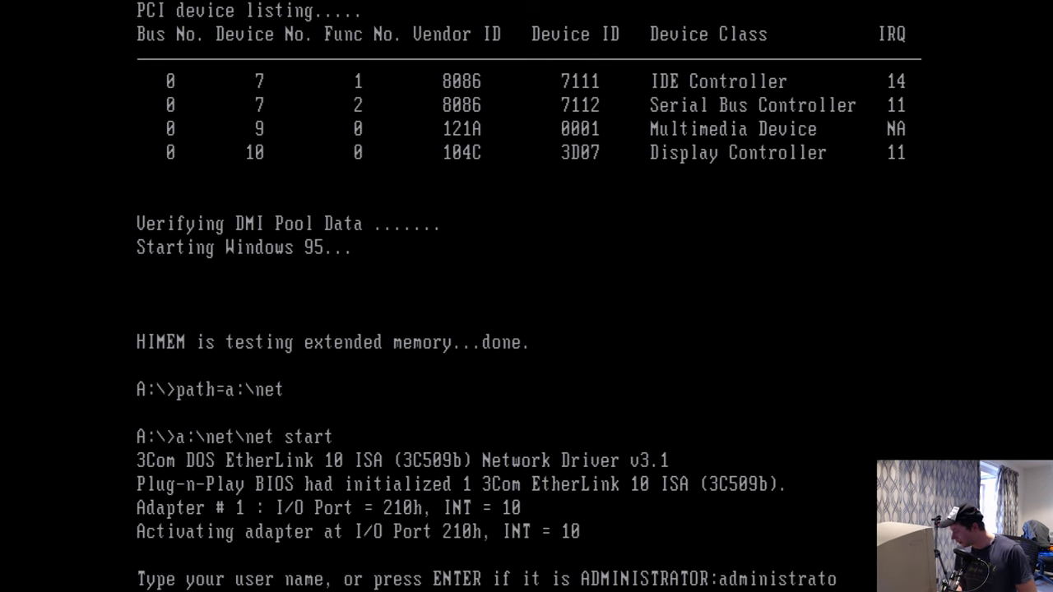
pyautogui.press('Return')
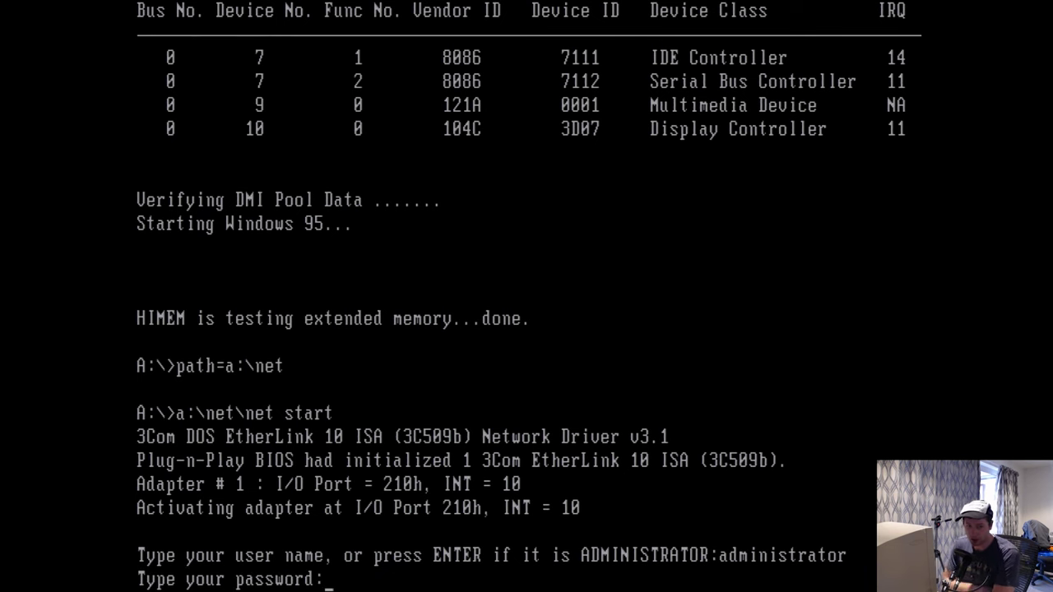
pyautogui.write('*******')
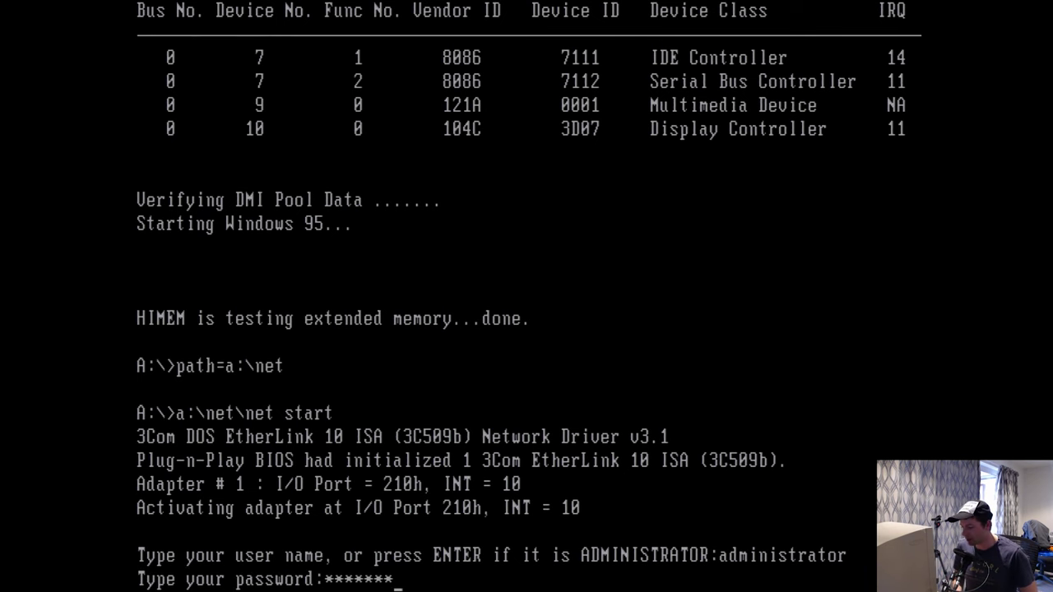
pyautogui.press('Return')
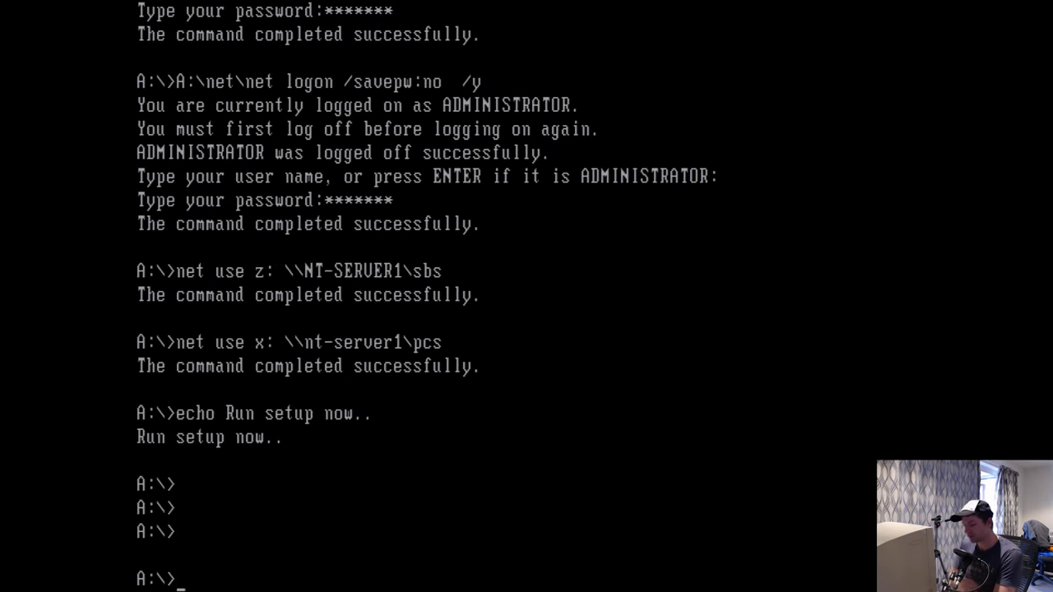
# - Switch to drive Z:, list its contents, and change into the NETPC folder
pyautogui.press('Return')
pyautogui.press('Return')
pyautogui.write('Z')
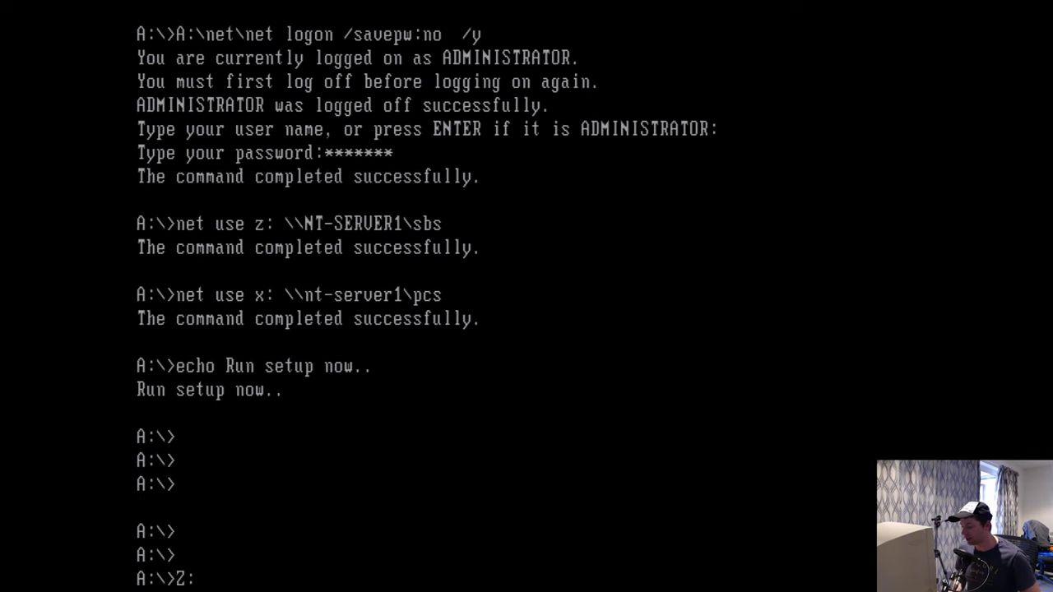
pyautogui.write(':')
pyautogui.press('Return')
pyautogui.write('dir')
pyautogui.press('Return')
pyautogui.write('cd netpc')
pyautogui.press('Return')
pyautogui.press('Return')
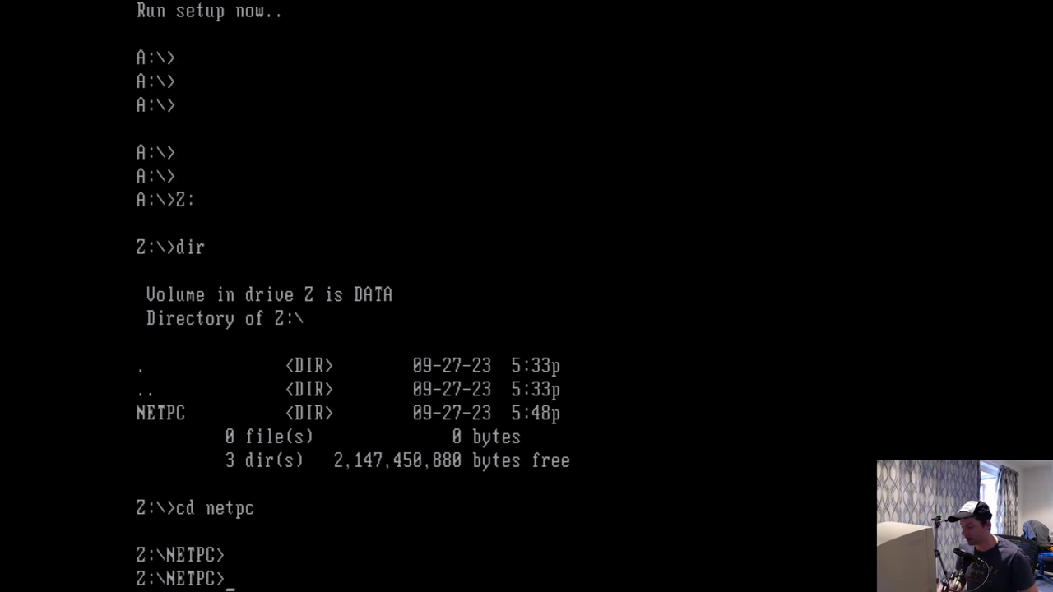
# - Enter the command setup /is X:\pc1\msbatch.inf, correcting the mistyped extension
pyautogui.write('setup')
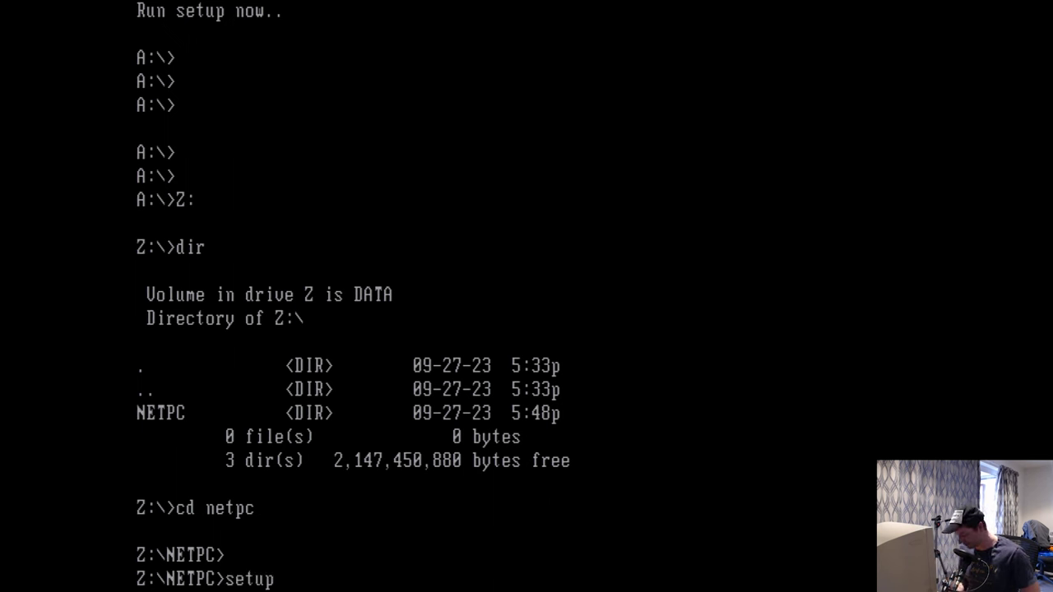
pyautogui.write(' /is')
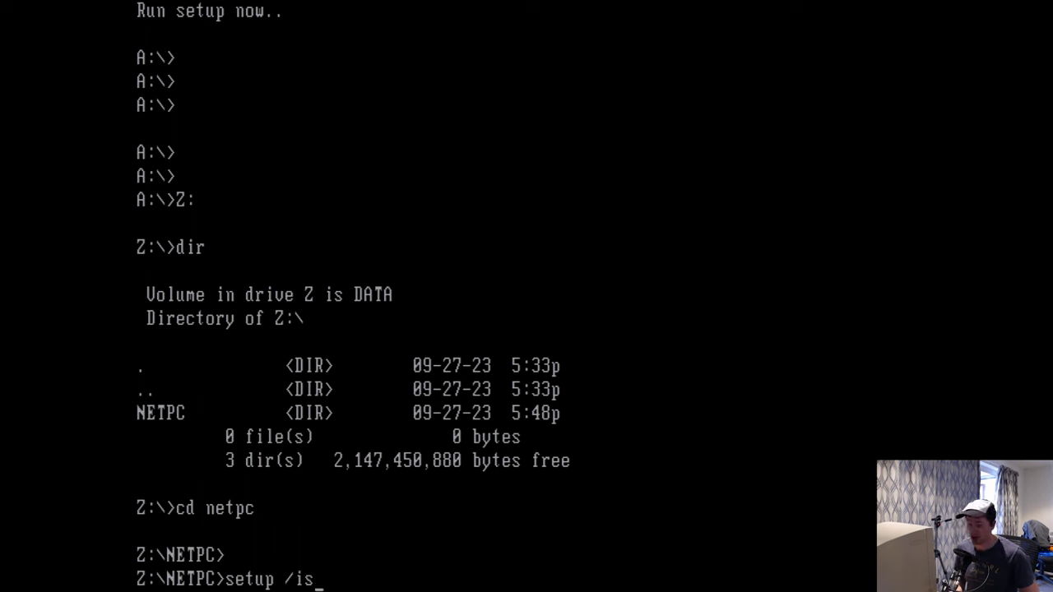
pyautogui.write(' X:')
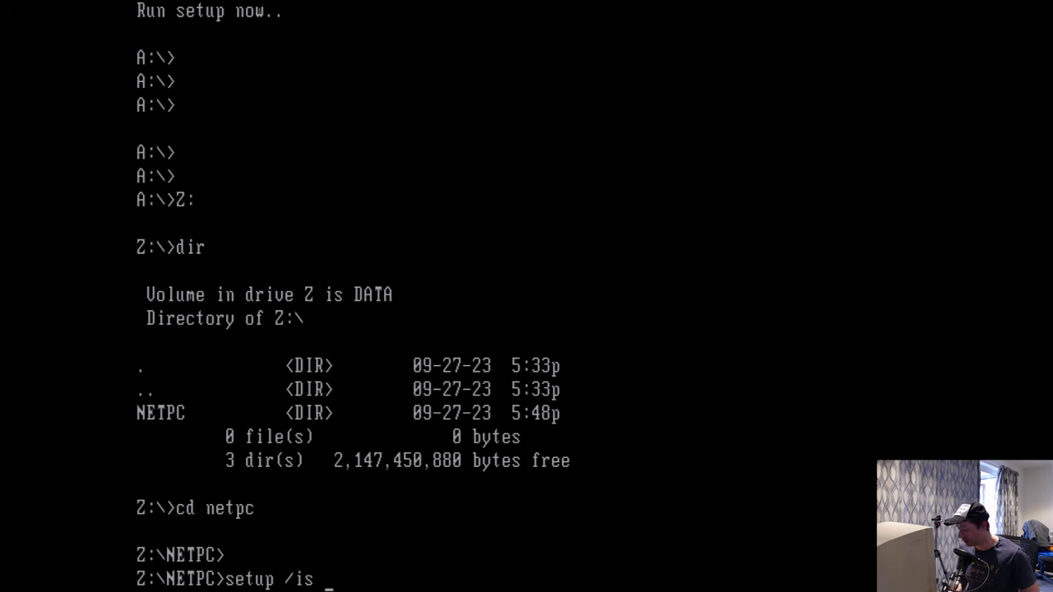
pyautogui.write('\\')
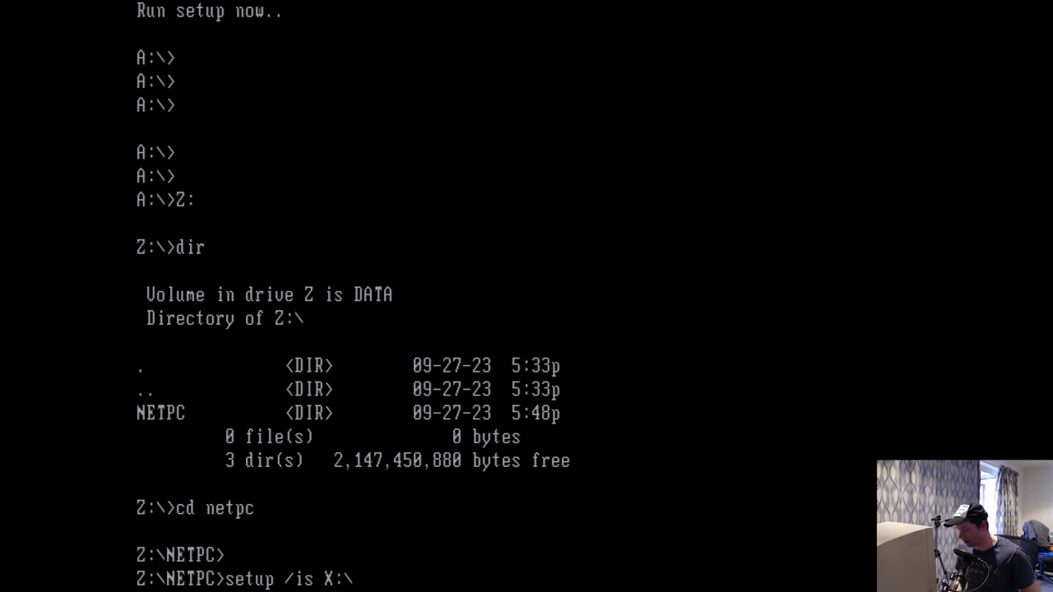
pyautogui.write('pc1\\')
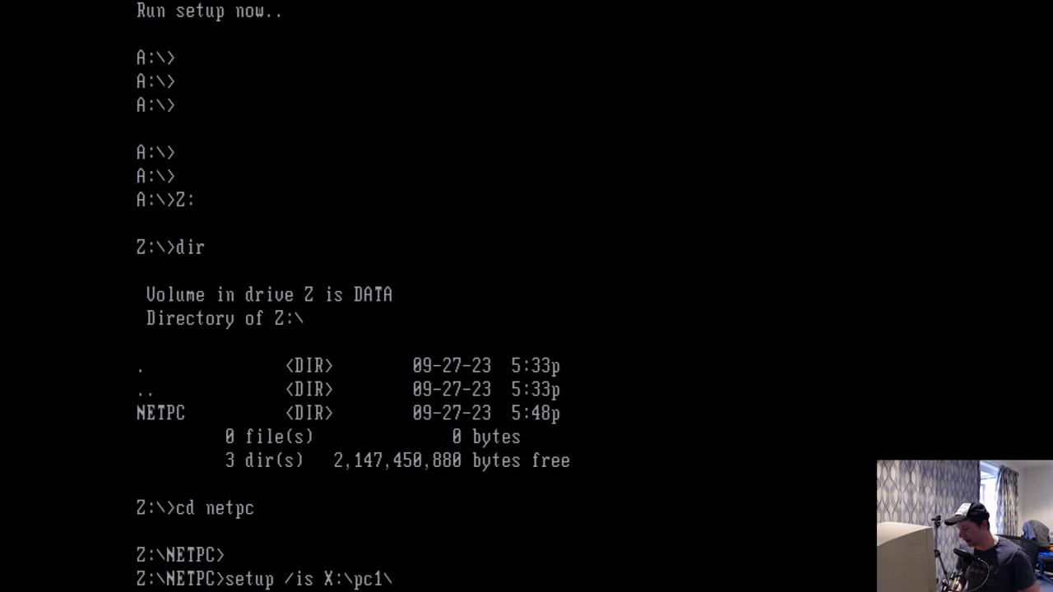
pyautogui.write('msbatch.oi')
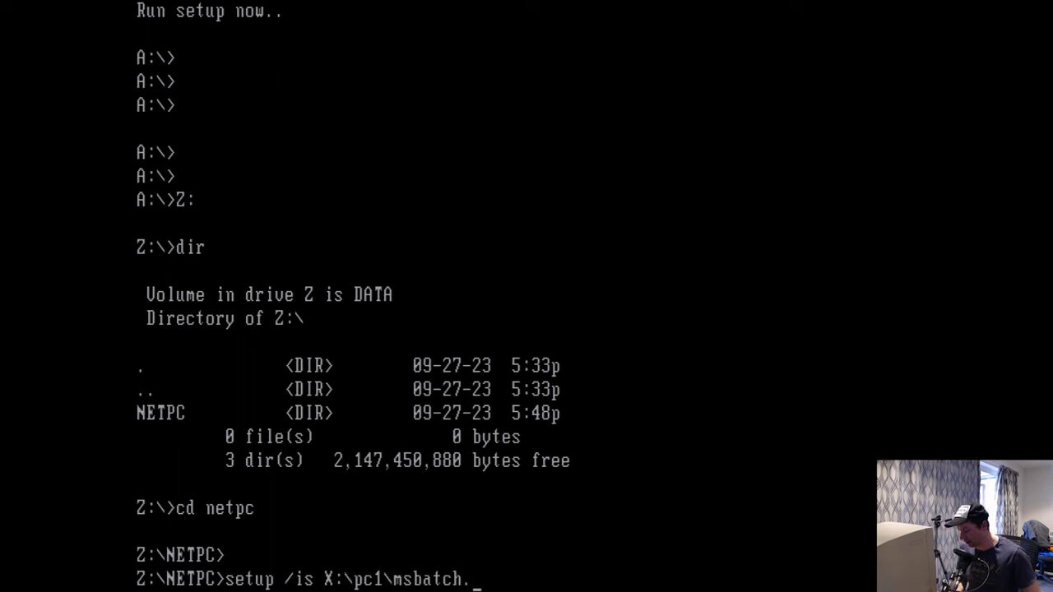
pyautogui.press('BackSpace')
pyautogui.press('BackSpace')
pyautogui.write('f')
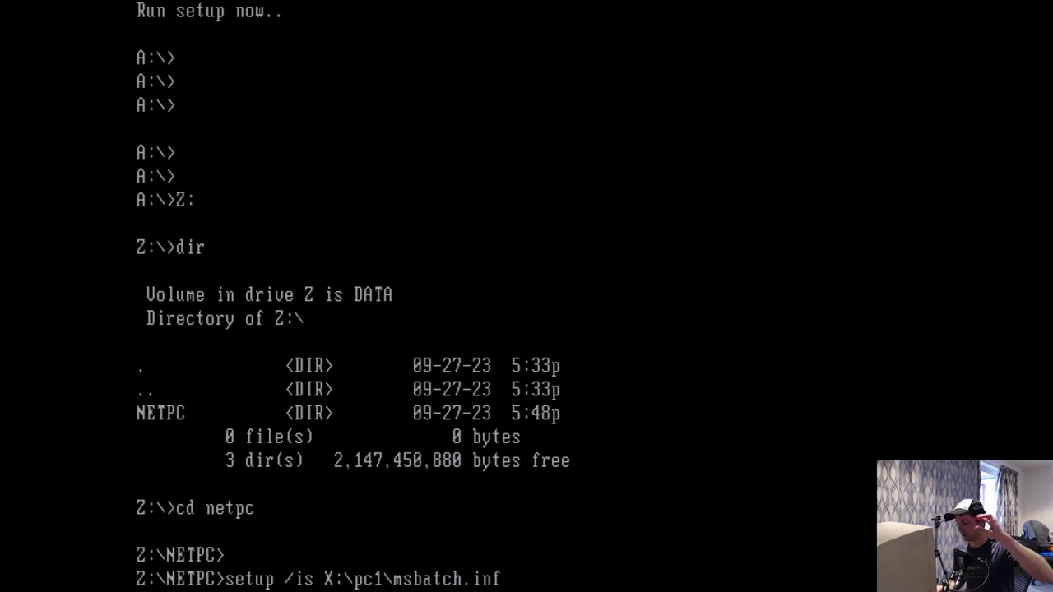
# - Run Setup, accept the licence, and choose network-server install with floppy-disk startup
pyautogui.press('Return')
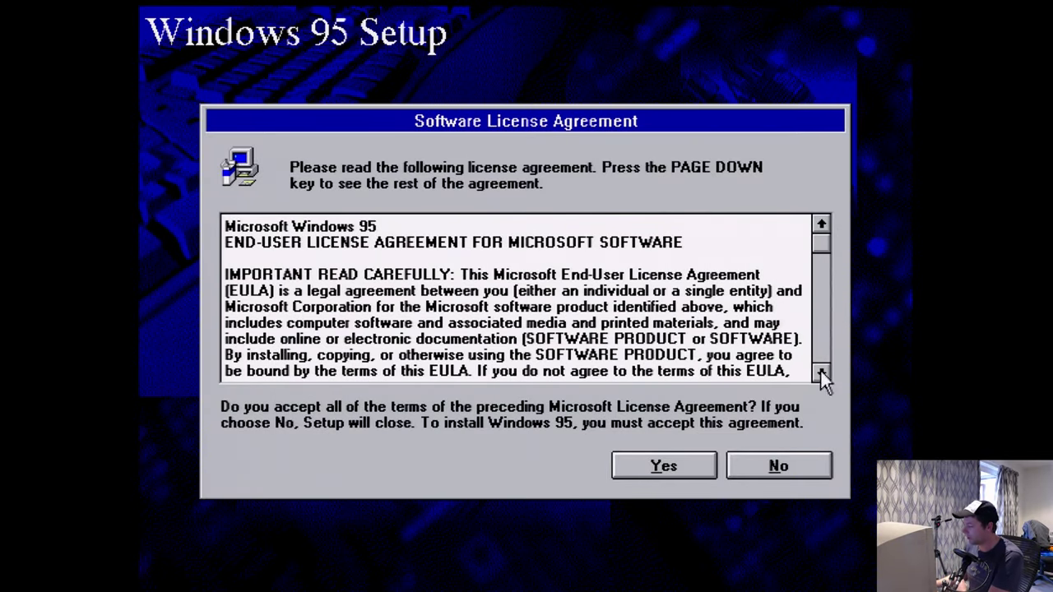
pyautogui.click(664, 466)
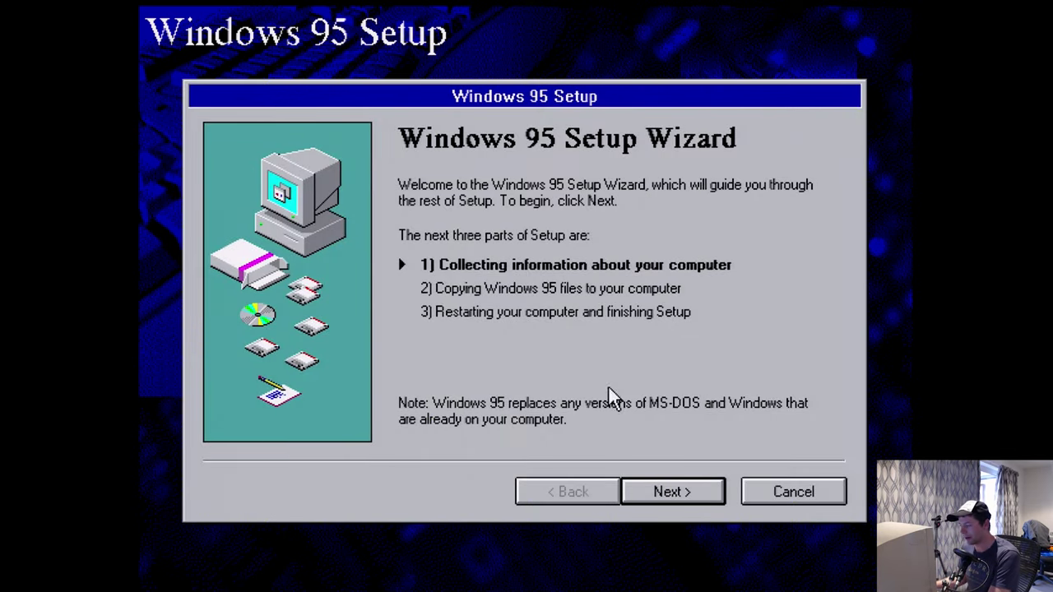
pyautogui.click(673, 493)
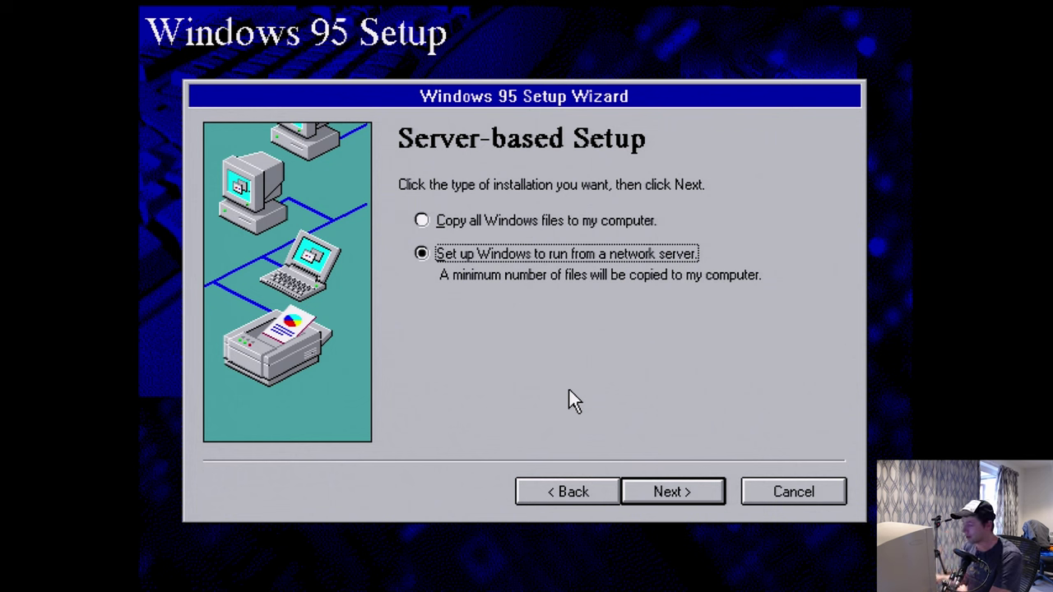
pyautogui.click(698, 492)
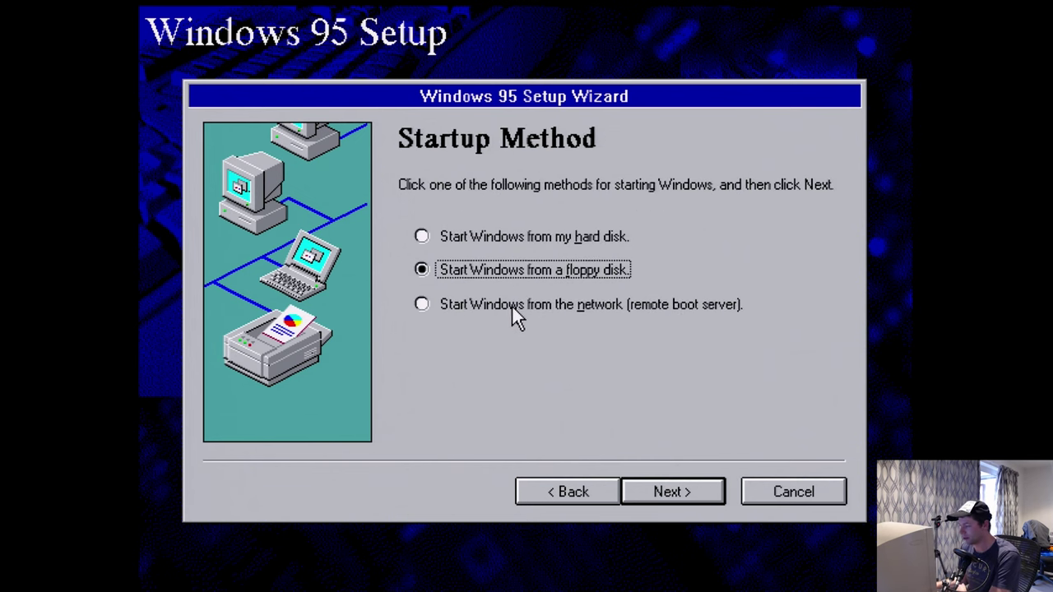
pyautogui.click(661, 498)
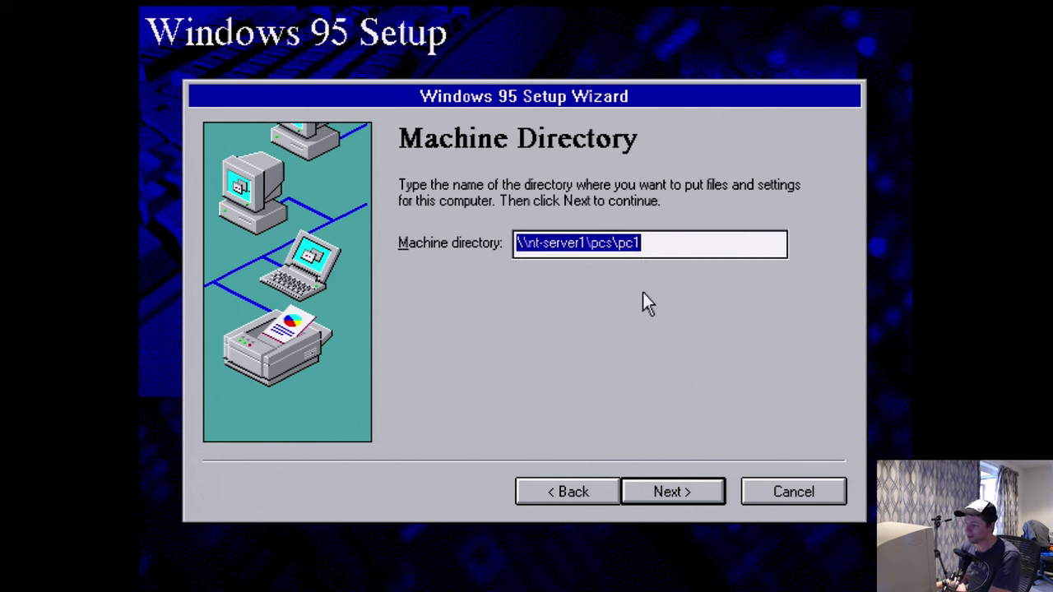
# - Change the machine directory to X:\pc1 and keep the Custom setup type
pyautogui.moveTo(614, 245); pyautogui.dragTo(517, 255)
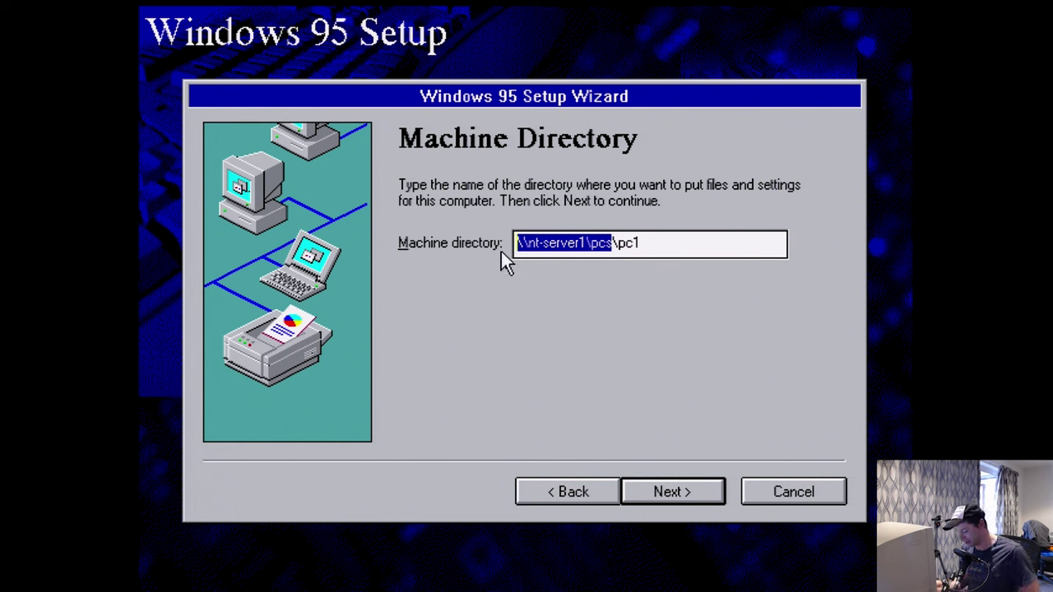
pyautogui.write('X:\\')
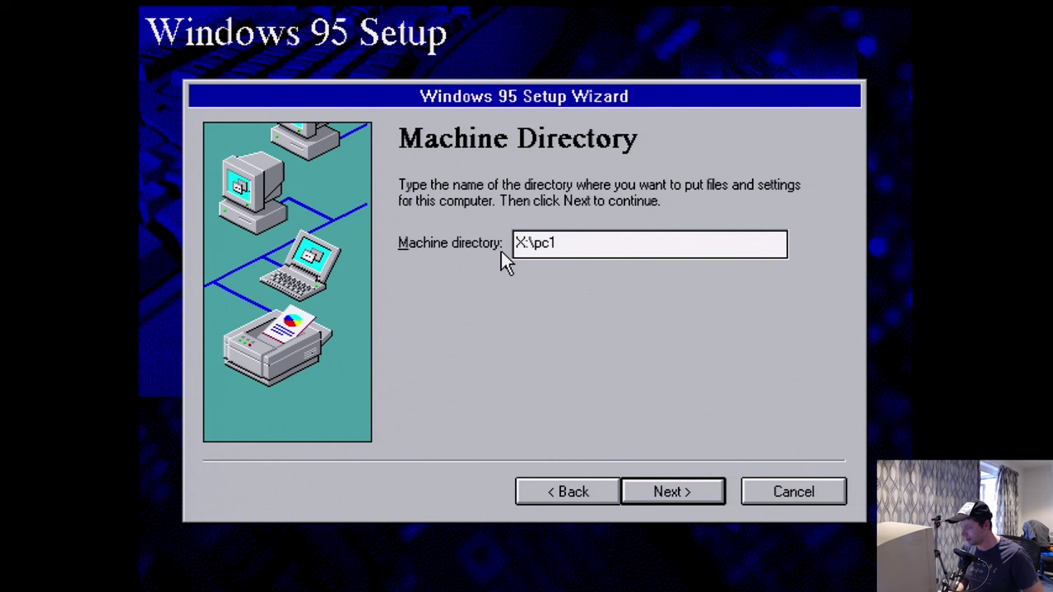
pyautogui.press('BackSpace')
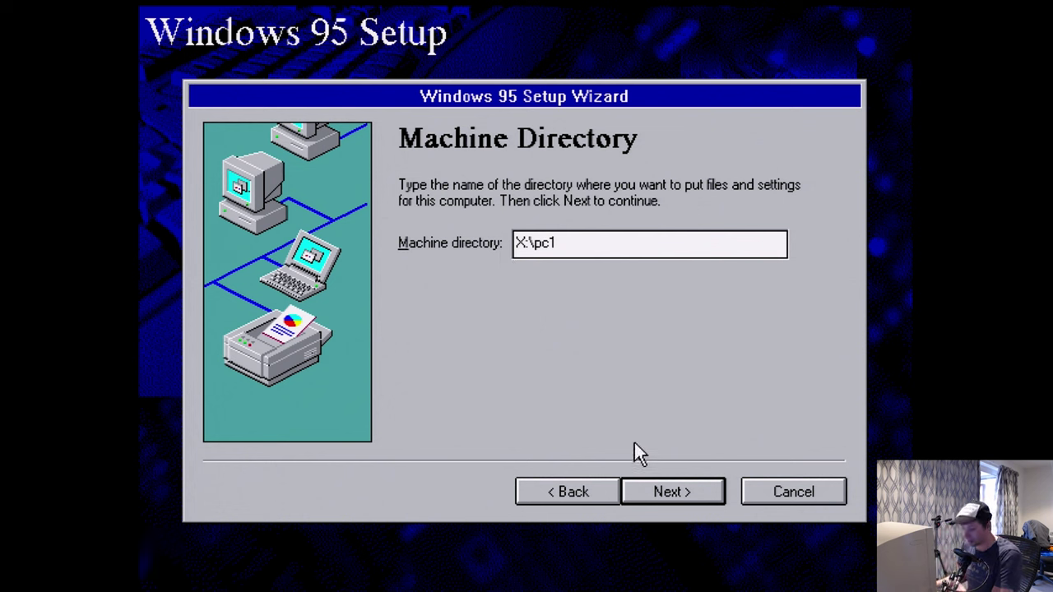
pyautogui.click(669, 490)
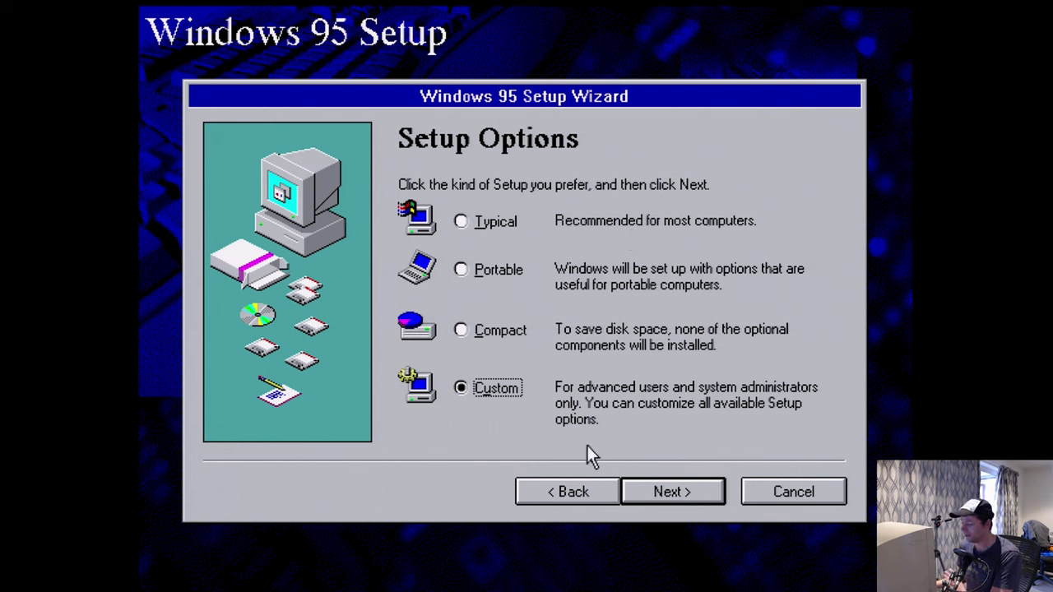
pyautogui.click(676, 494)
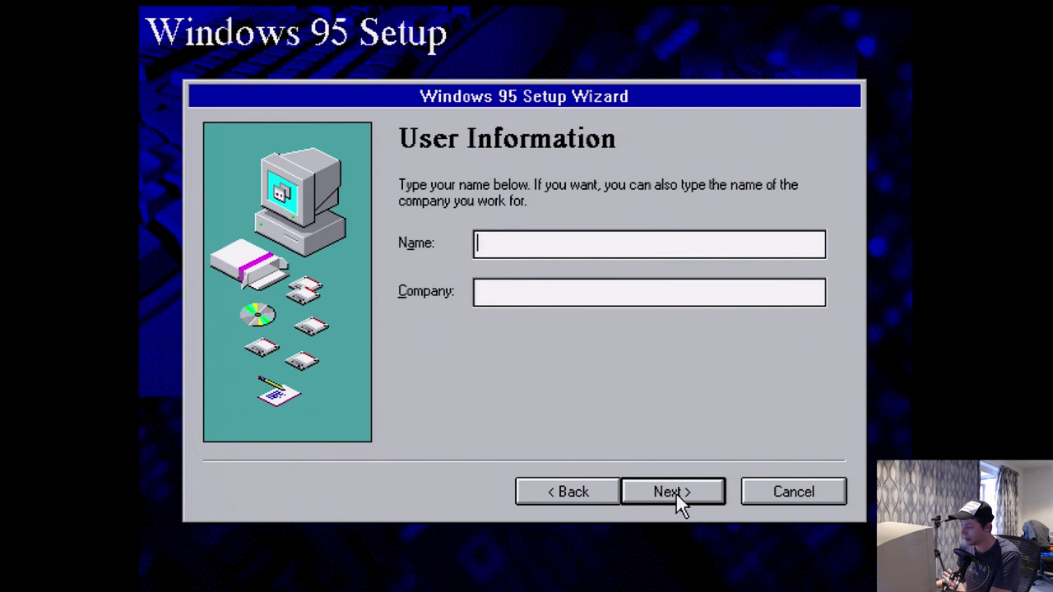
# - Enter the user's name and pick 'No, I want to modify the hardware list'
pyautogui.write('Mitchell')
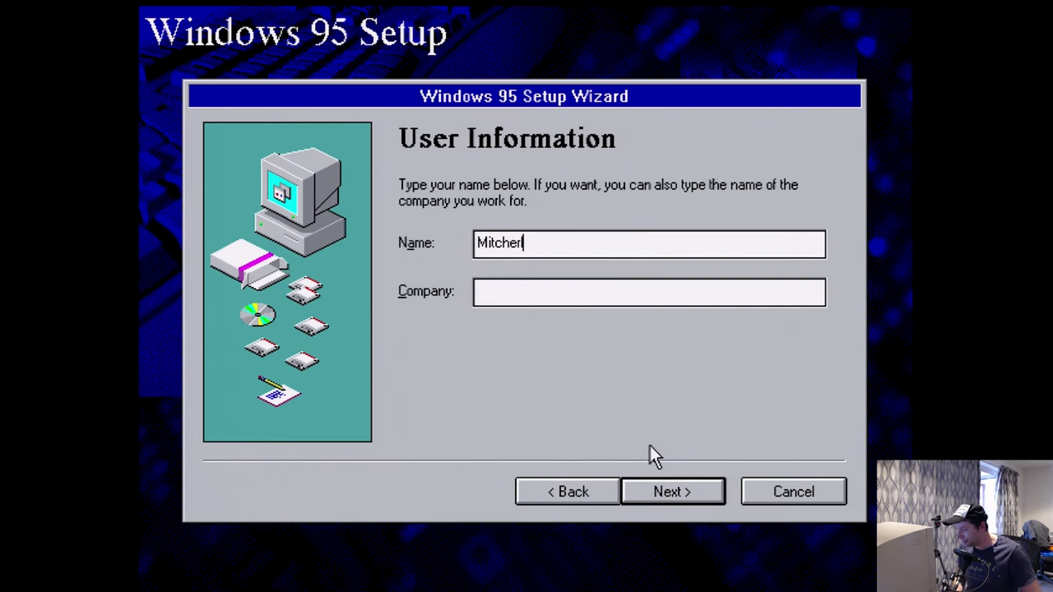
pyautogui.press('Return')
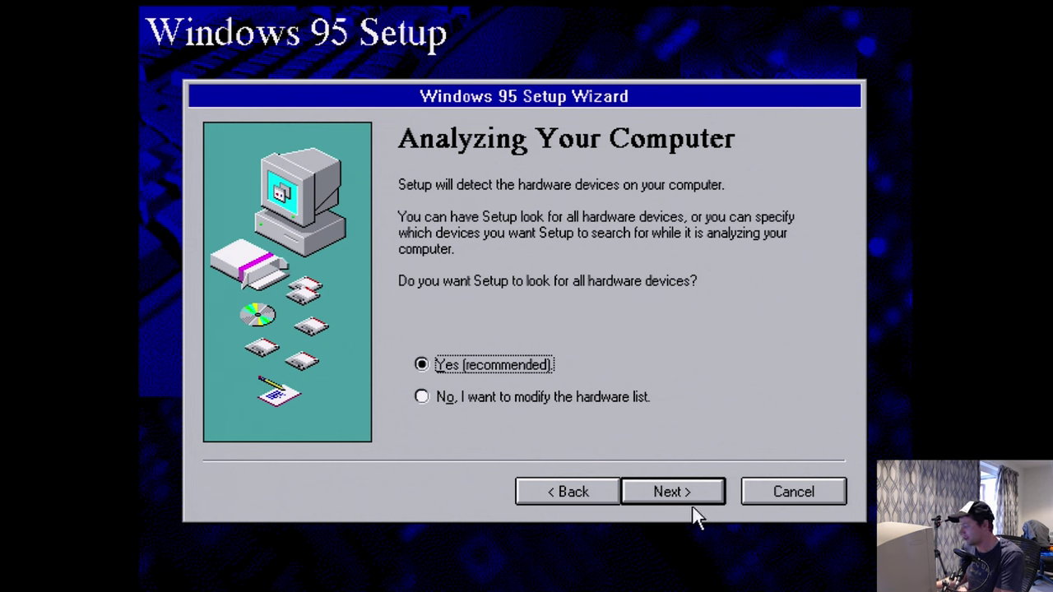
pyautogui.click(444, 399)
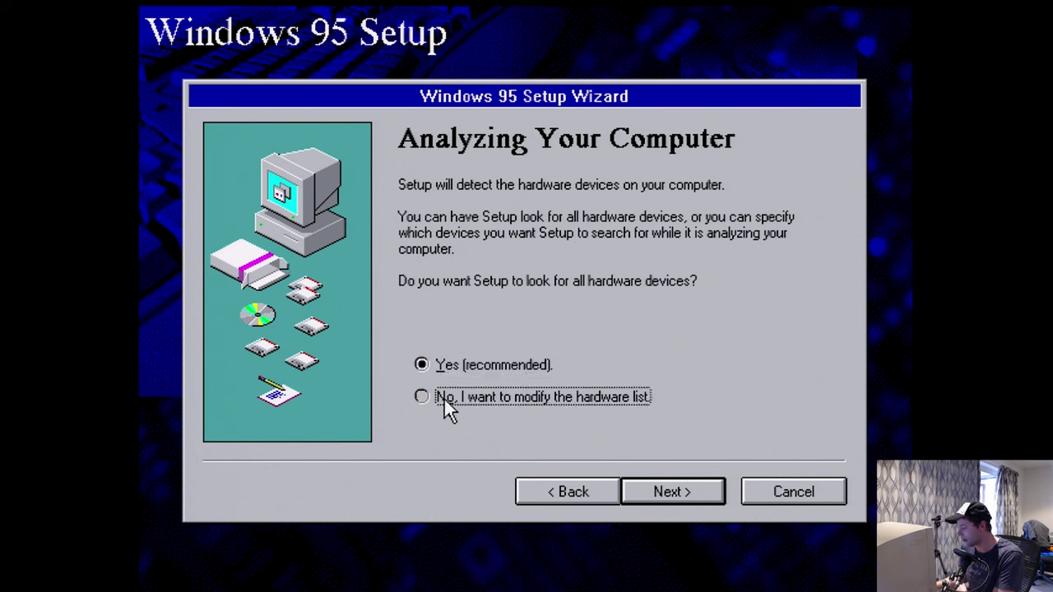
pyautogui.click(651, 491)
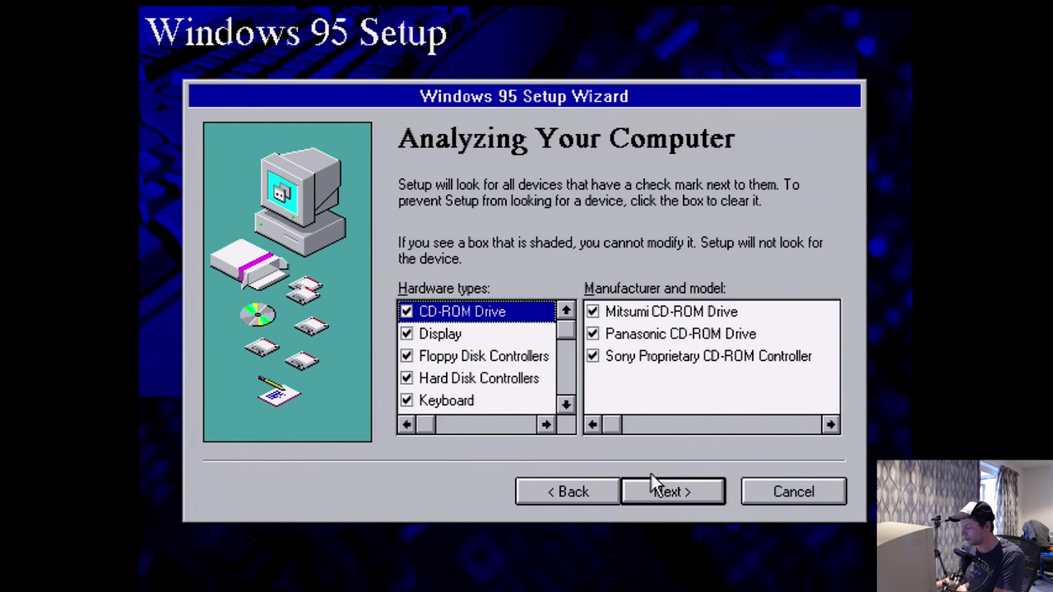
# - Uncheck most hardware types in the detection list
pyautogui.press('space')
pyautogui.press('Down')
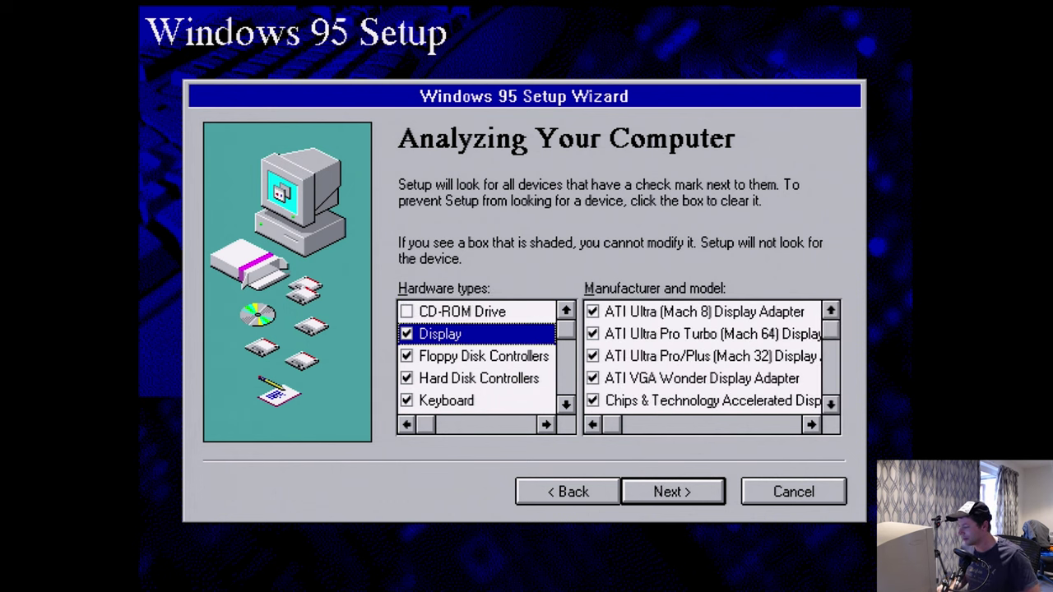
pyautogui.press('space')
pyautogui.press('Down')
pyautogui.press('space')
pyautogui.press('Down')
pyautogui.press('space')
pyautogui.press('Down')
pyautogui.press('space')
pyautogui.press('Down')
pyautogui.press('space')
pyautogui.press('Down')
pyautogui.press('space')
pyautogui.press('Down')
pyautogui.press('space')
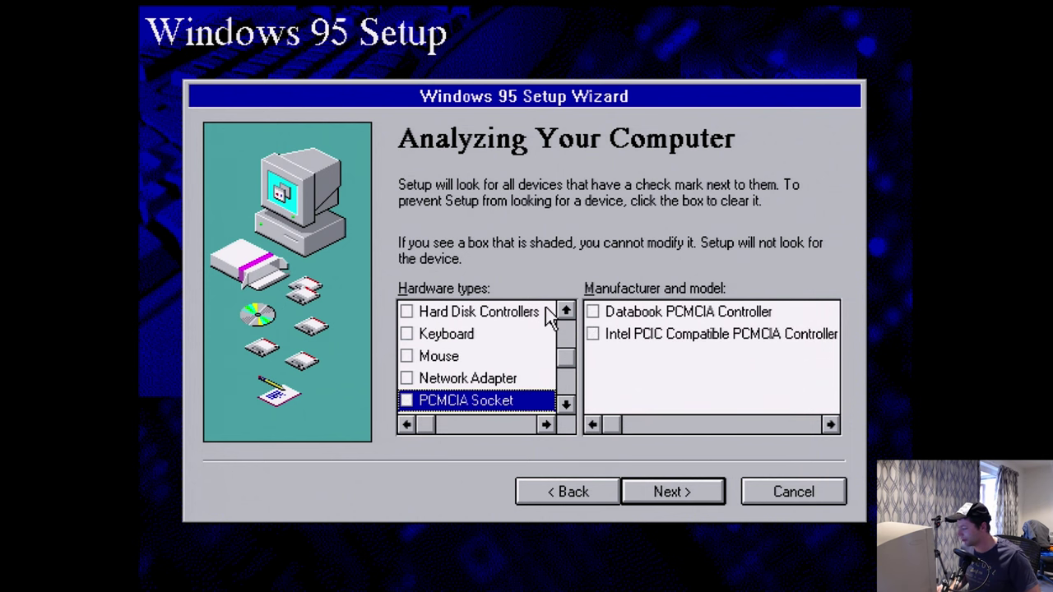
pyautogui.press('Down')
pyautogui.press('space')
pyautogui.press('Down')
pyautogui.press('space')
pyautogui.press('Down')
pyautogui.press('space')
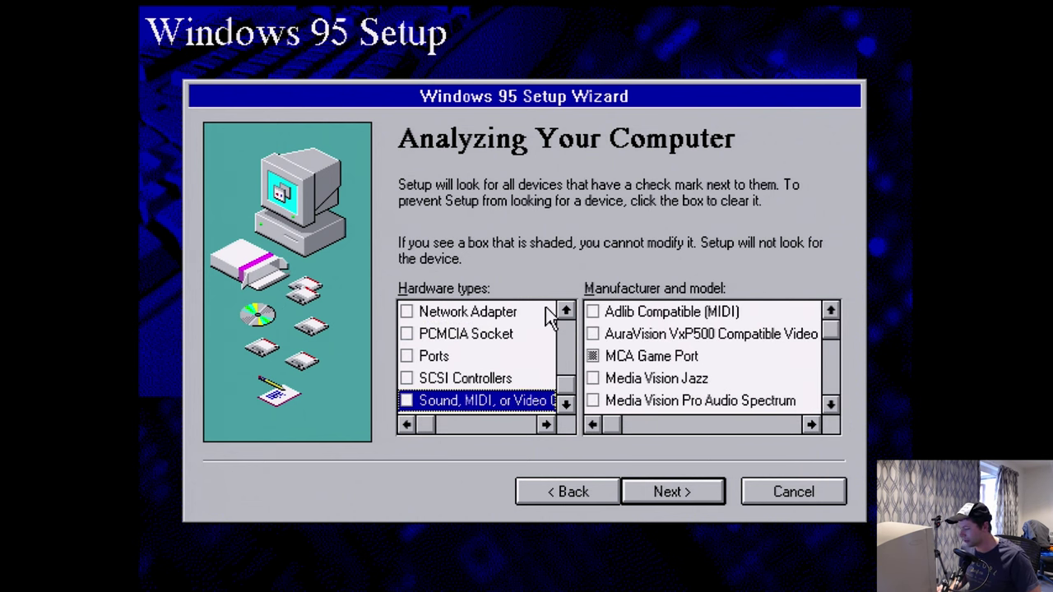
pyautogui.press('Up')
pyautogui.press('Up')
pyautogui.press('Up')
pyautogui.press('Up')
pyautogui.press('Up')
pyautogui.press('Up')
pyautogui.press('Up')
pyautogui.press('Up')
pyautogui.press('Up')
pyautogui.press('Up')
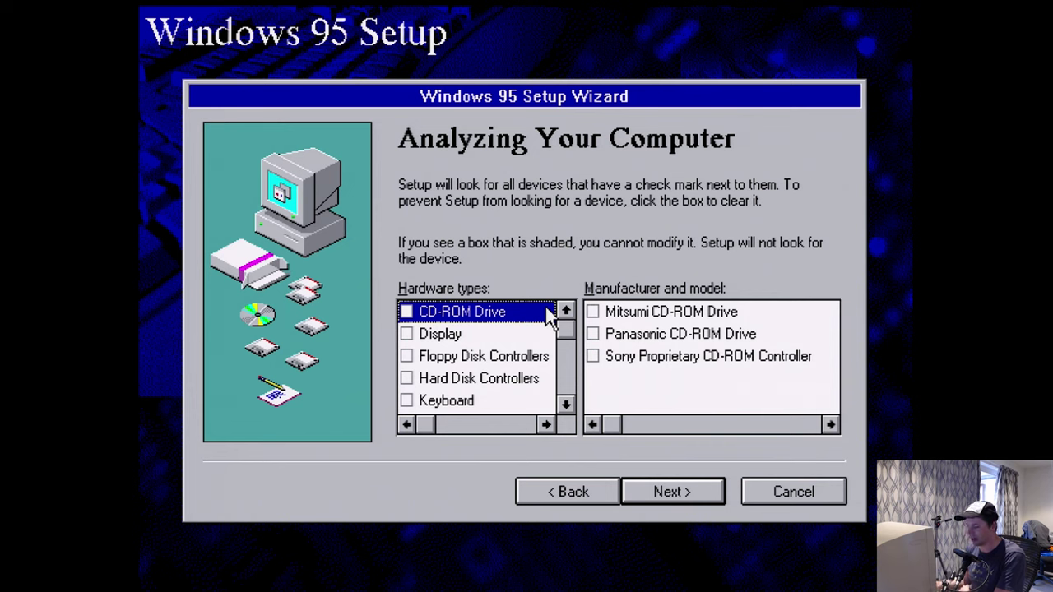
# - Select Default Standard VGA Display Adapter, Standard Floppy Controller and keyboard for detection
pyautogui.click(447, 335)
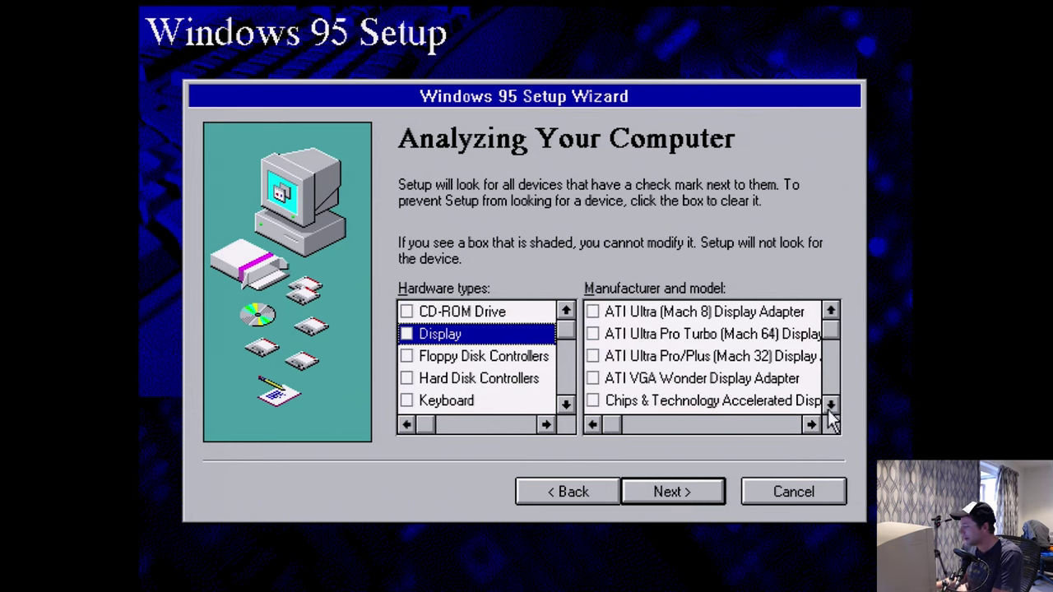
pyautogui.click(829, 407)
pyautogui.click(830, 407)
pyautogui.click(829, 407)
pyautogui.click(829, 407)
pyautogui.click(830, 407)
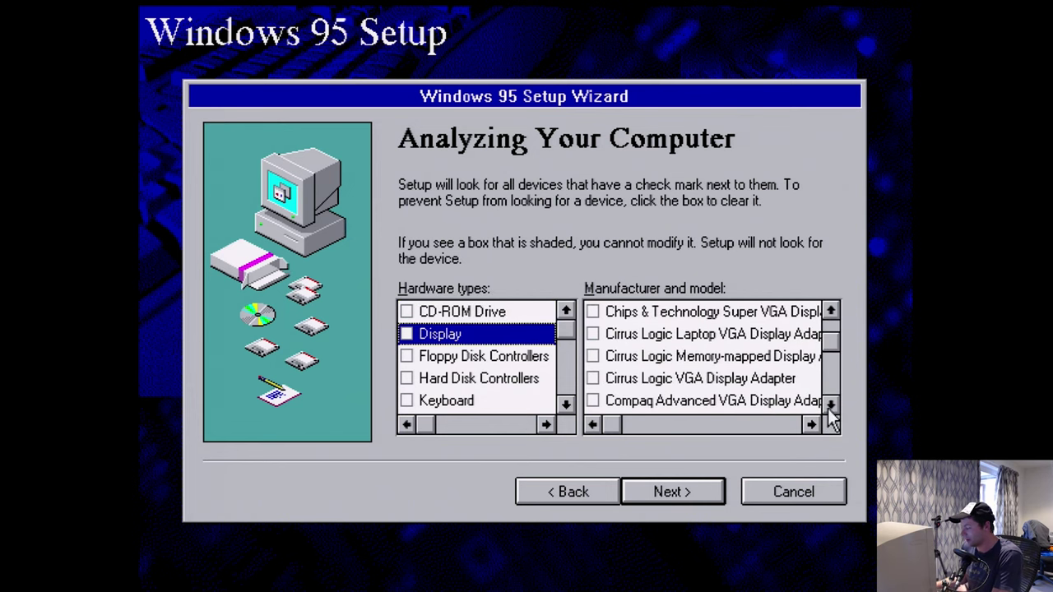
pyautogui.click(830, 406)
pyautogui.click(831, 407)
pyautogui.click(830, 407)
pyautogui.click(830, 406)
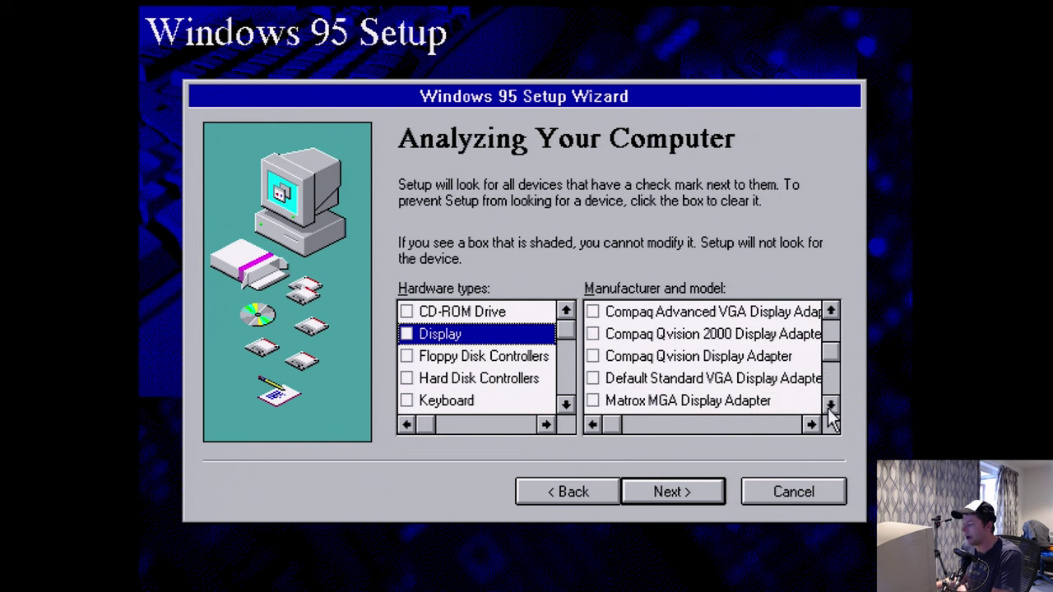
pyautogui.click(592, 378)
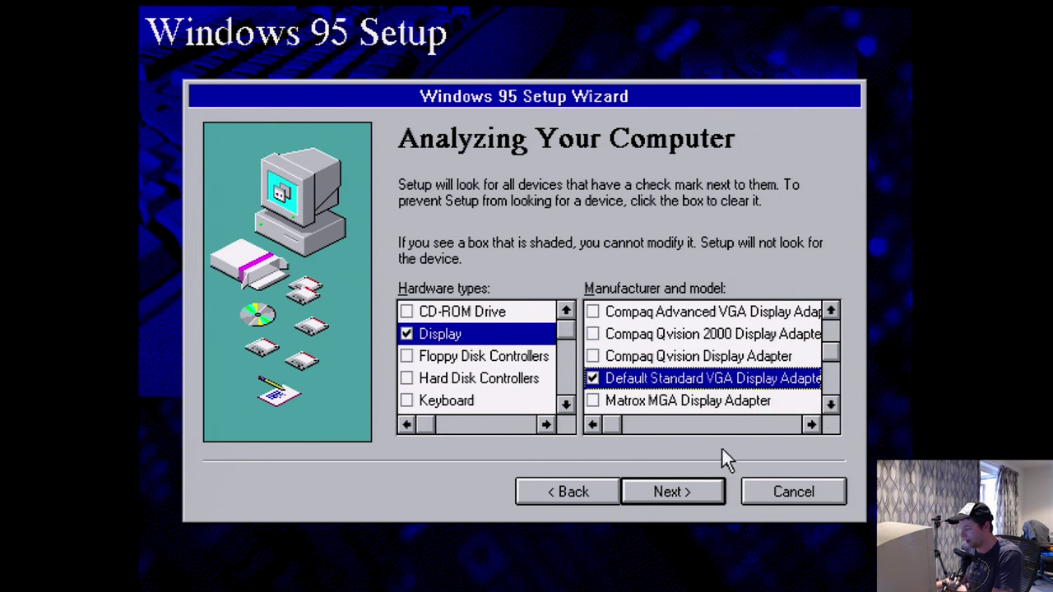
pyautogui.click(501, 359)
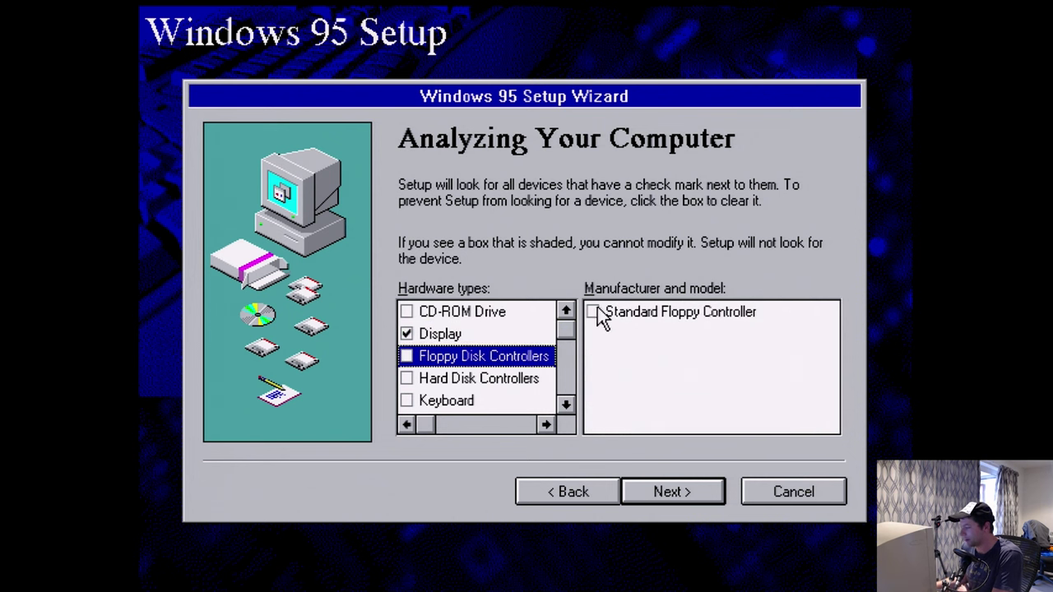
pyautogui.click(593, 313)
pyautogui.click(473, 380)
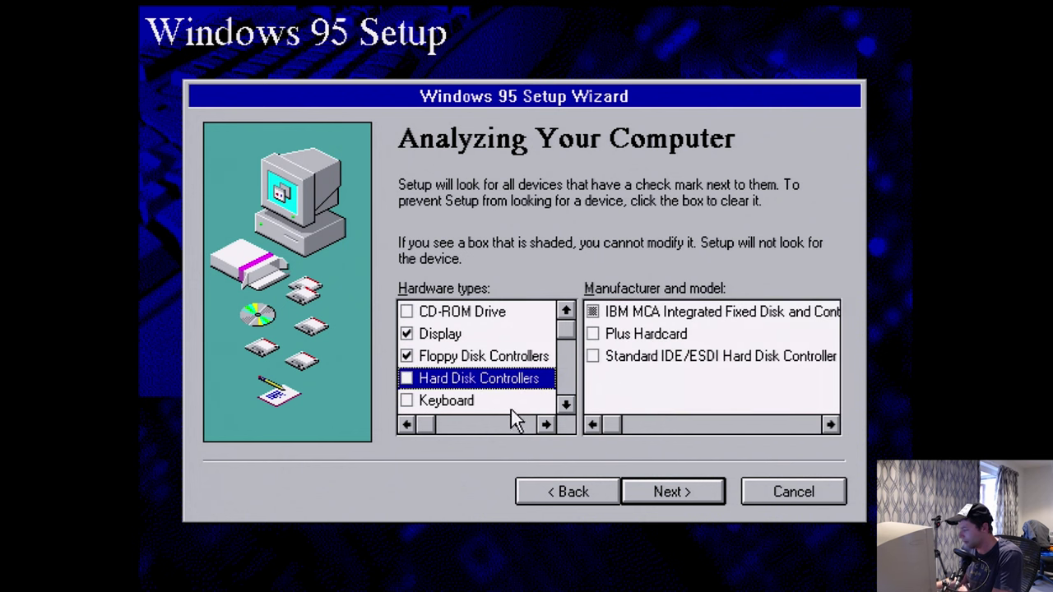
pyautogui.click(566, 405)
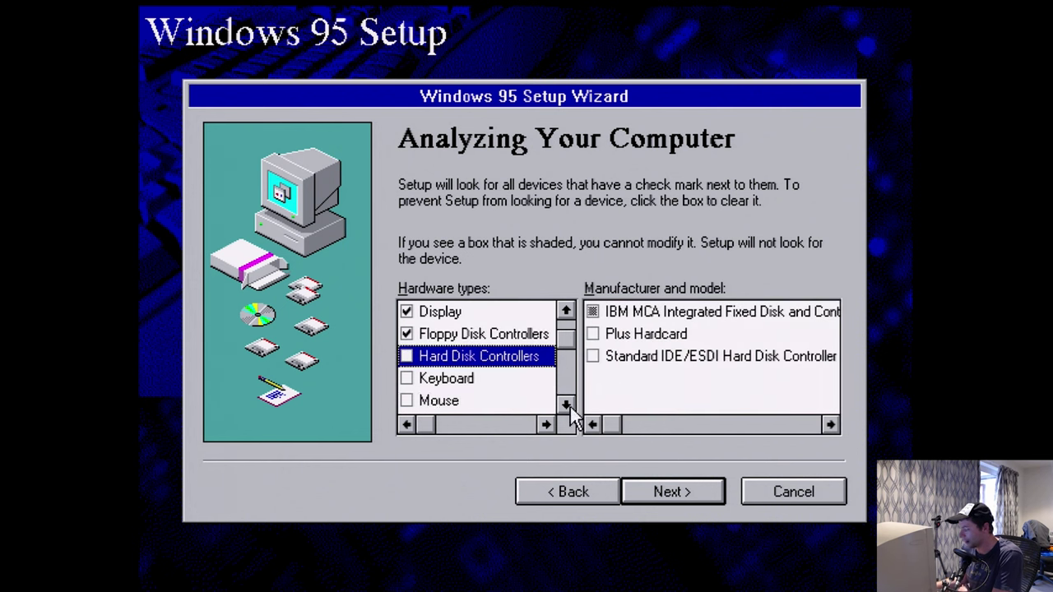
pyautogui.click(407, 380)
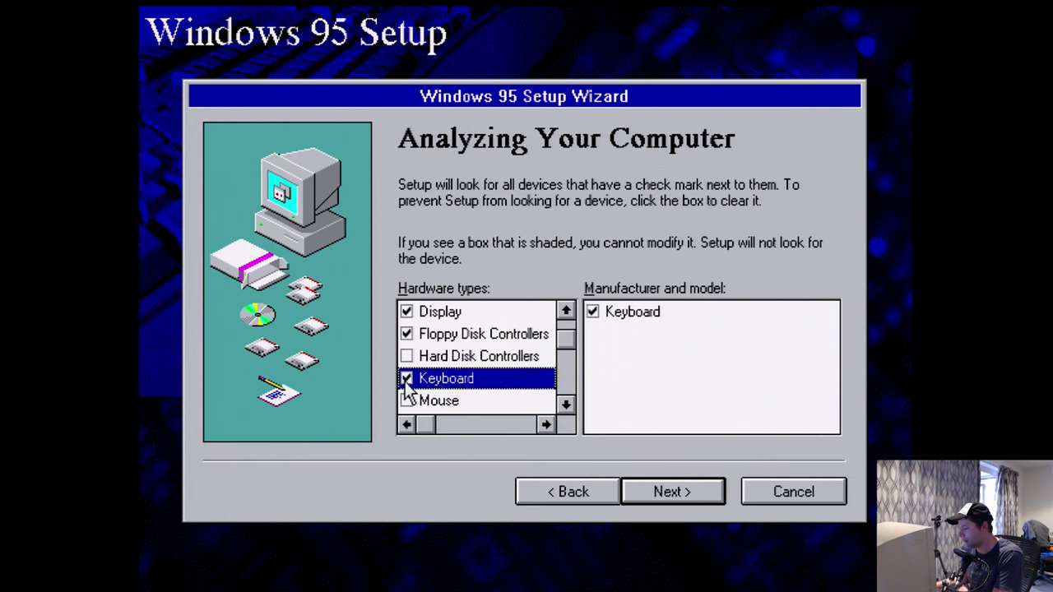
# - Have Setup look for a PS/2 Style Mouse and a 3Com EtherLink III adapter
pyautogui.click(433, 400)
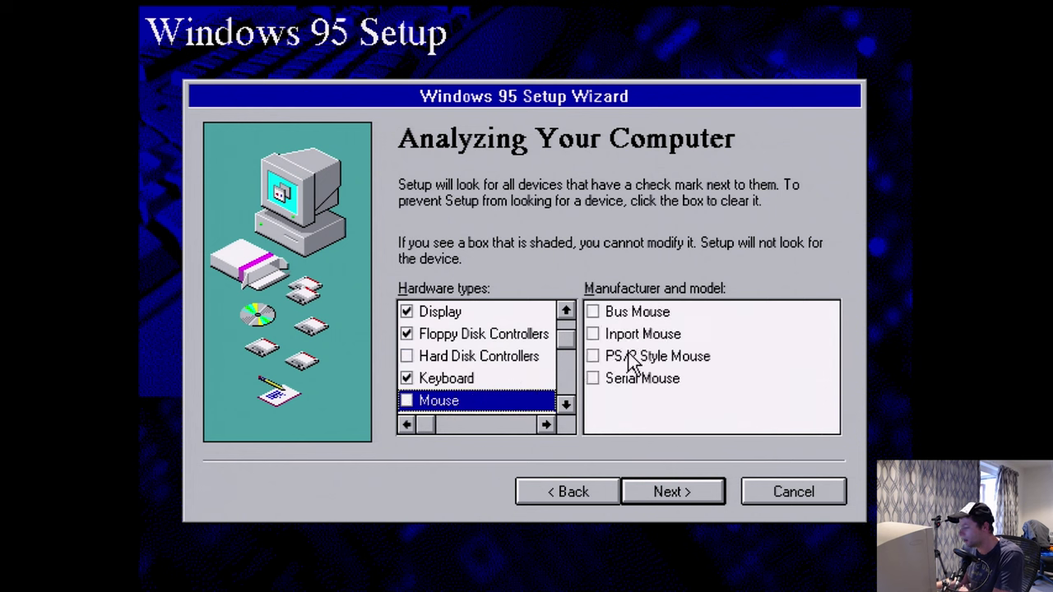
pyautogui.click(592, 357)
pyautogui.click(566, 405)
pyautogui.click(566, 404)
pyautogui.click(566, 404)
pyautogui.click(474, 359)
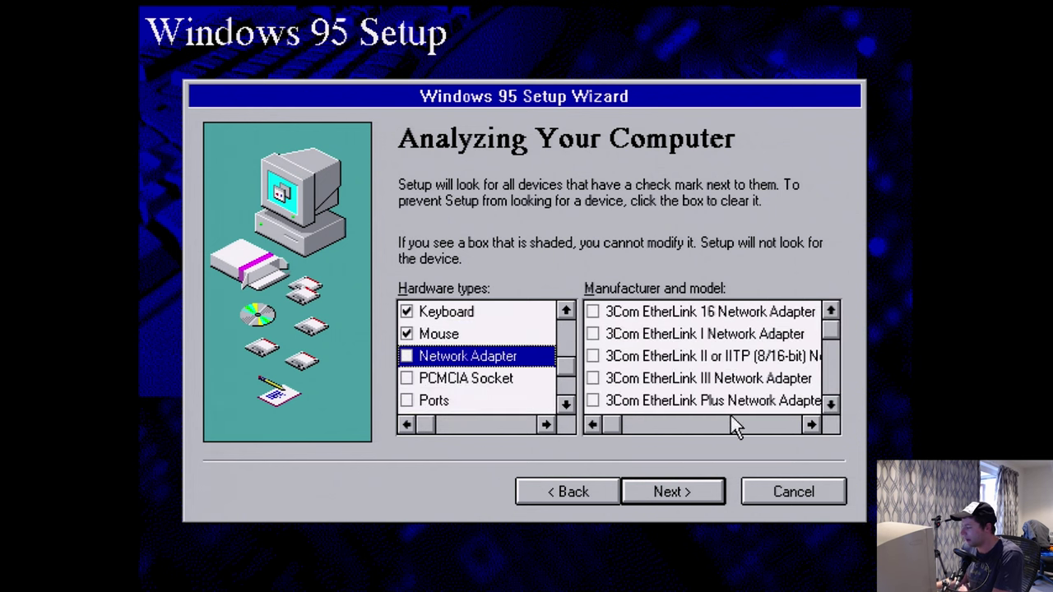
pyautogui.click(593, 379)
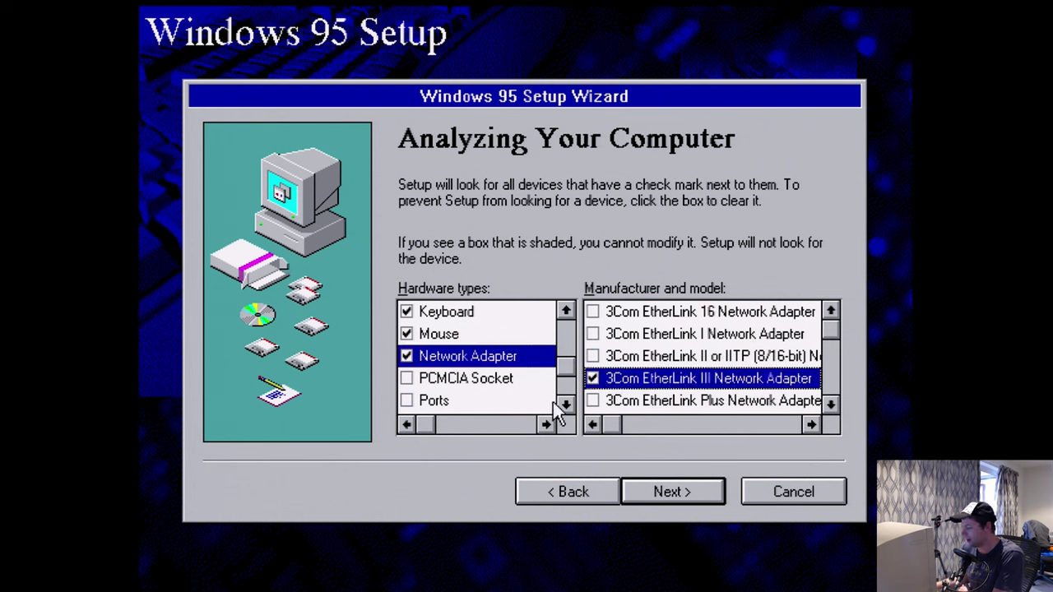
# - Exclude ports, select Sound Blaster Compatible sound, and start the hardware analysis
pyautogui.click(409, 400)
pyautogui.click(407, 401)
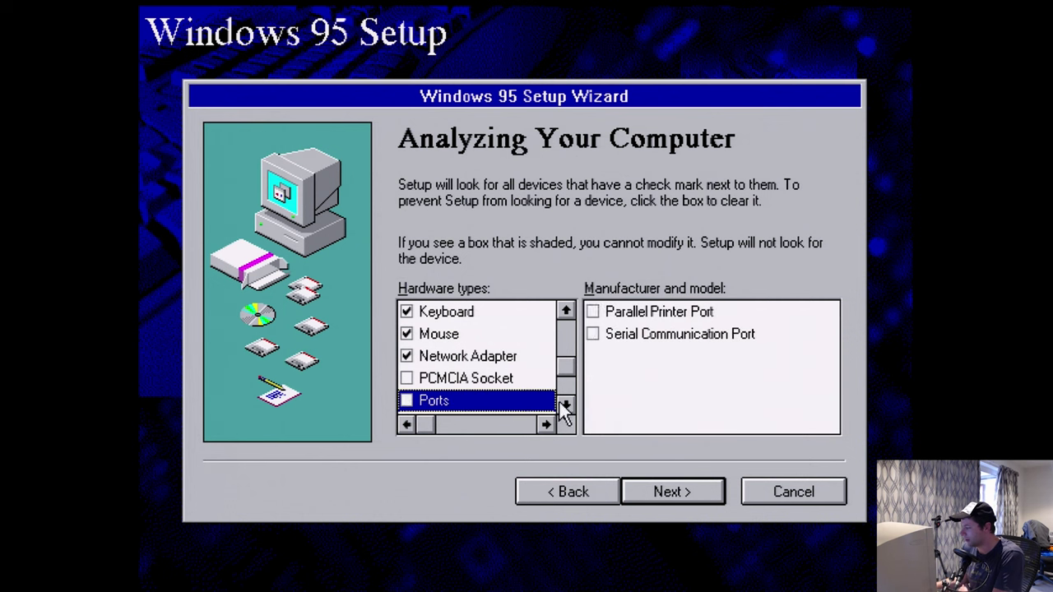
pyautogui.click(567, 405)
pyautogui.click(566, 405)
pyautogui.click(424, 405)
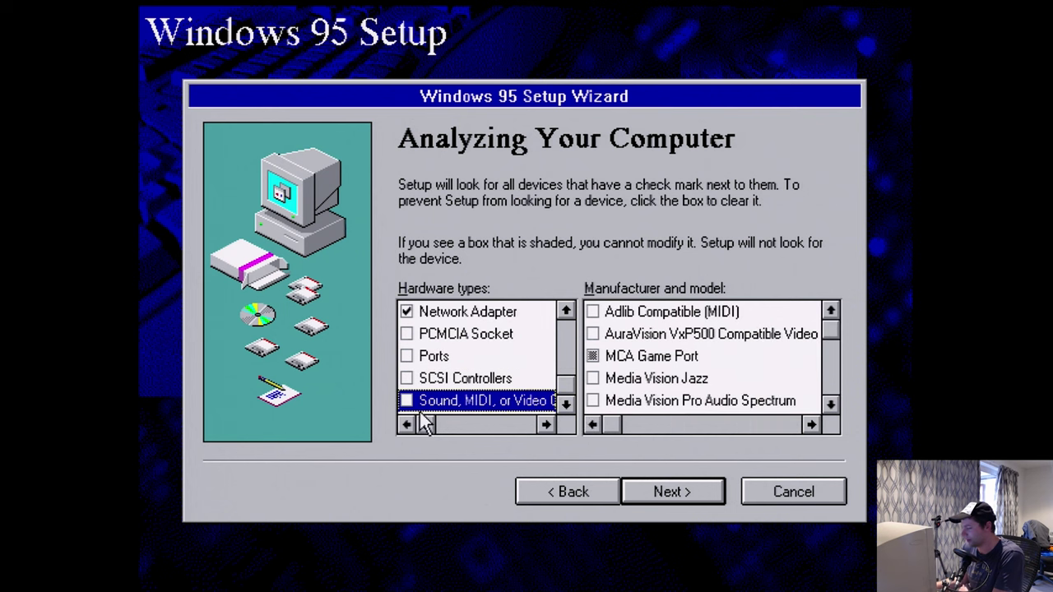
pyautogui.click(830, 405)
pyautogui.click(830, 405)
pyautogui.click(830, 405)
pyautogui.click(830, 405)
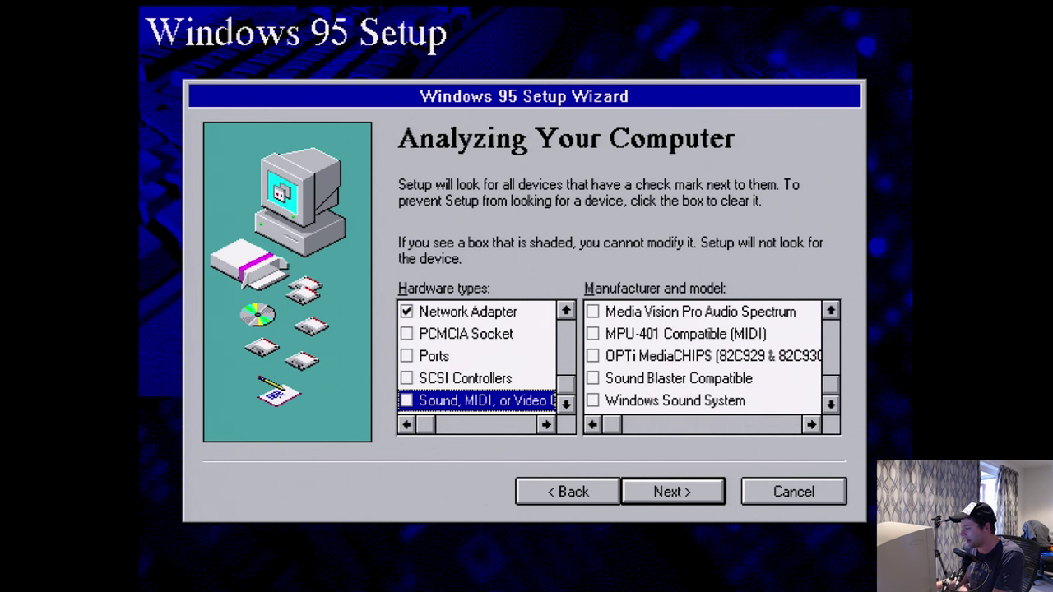
pyautogui.click(593, 380)
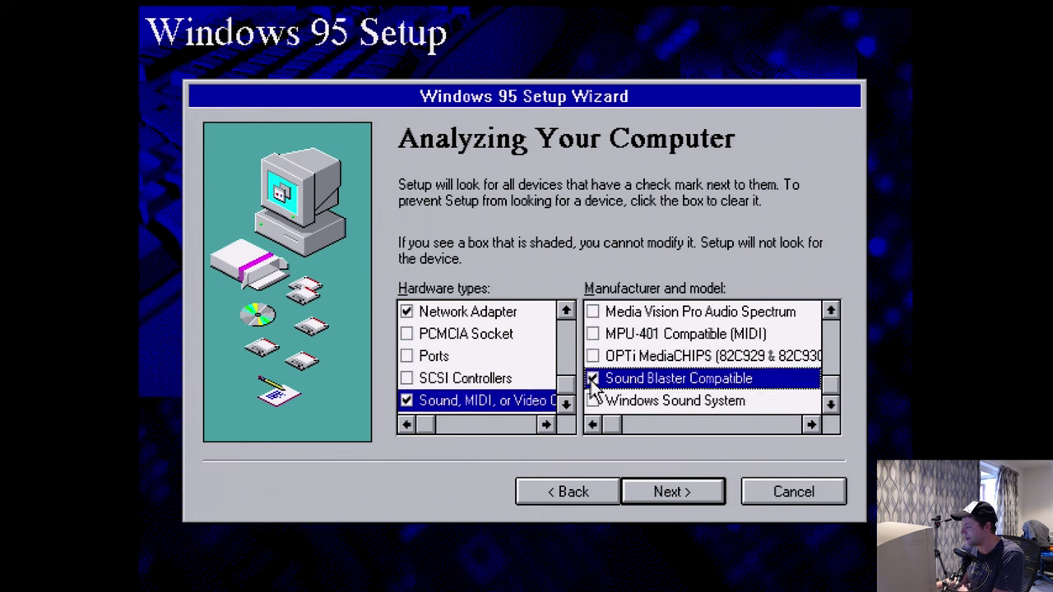
pyautogui.click(674, 491)
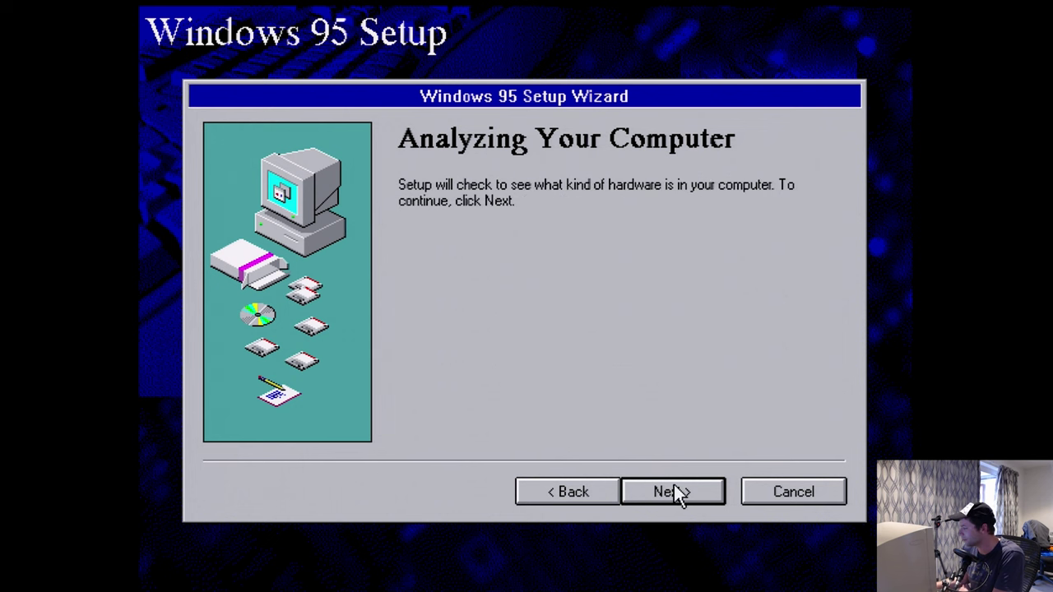
pyautogui.click(672, 490)
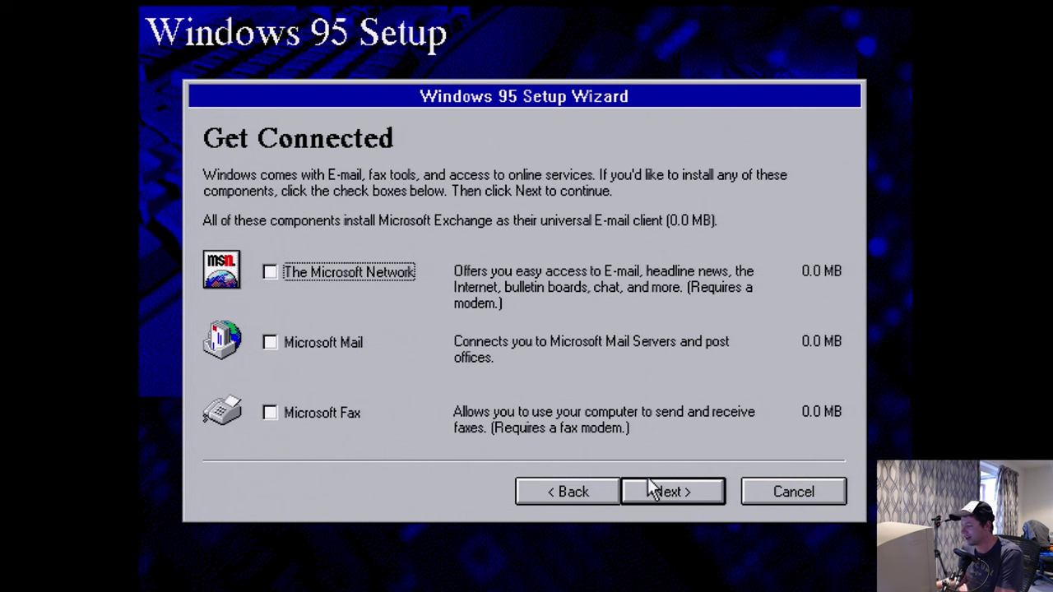
# - Skip online services, uncheck Accessibility Options and Disk Tools, and include Microsoft Exchange
pyautogui.click(665, 487)
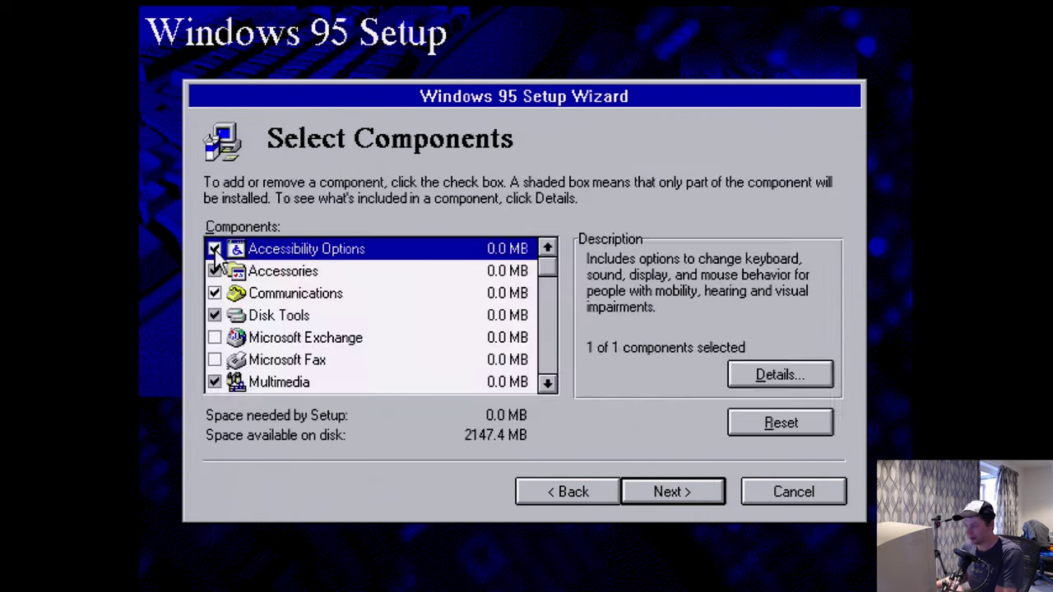
pyautogui.click(214, 250)
pyautogui.press('Down')
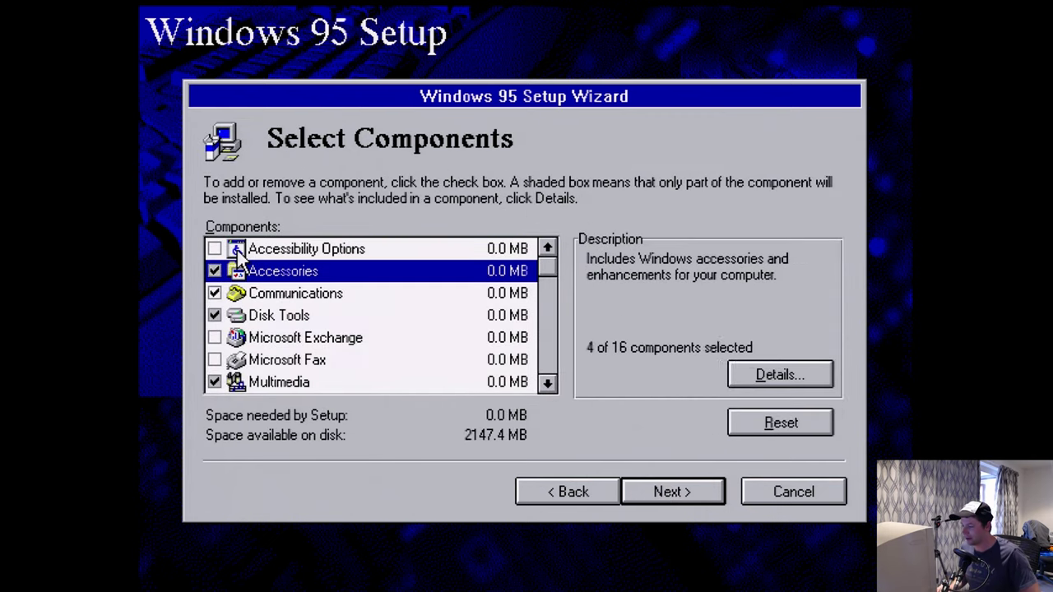
pyautogui.press('Down')
pyautogui.press('space')
pyautogui.press('space')
pyautogui.press('Down')
pyautogui.press('space')
pyautogui.press('Down')
pyautogui.press('space')
pyautogui.press('Down')
pyautogui.press('Down')
pyautogui.press('Down')
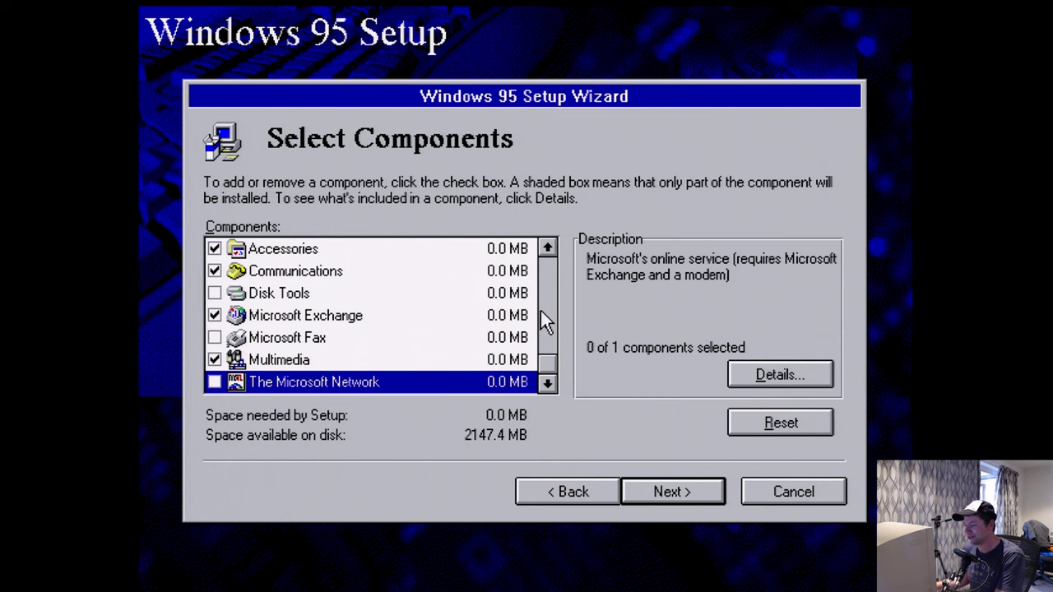
pyautogui.press('Return')
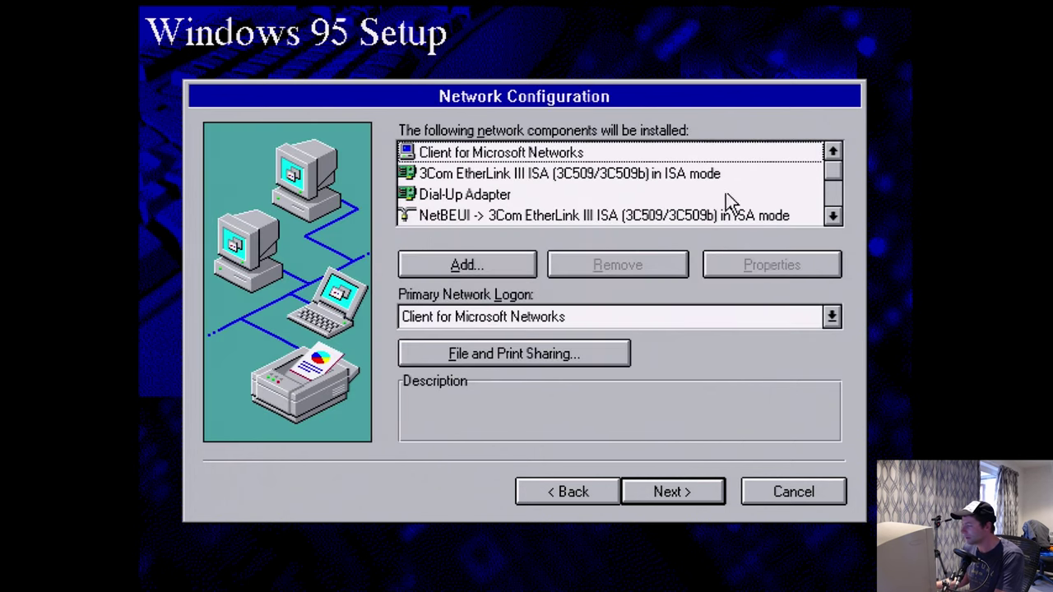
# - Review the network components and set the computer description to PC1
pyautogui.click(700, 176)
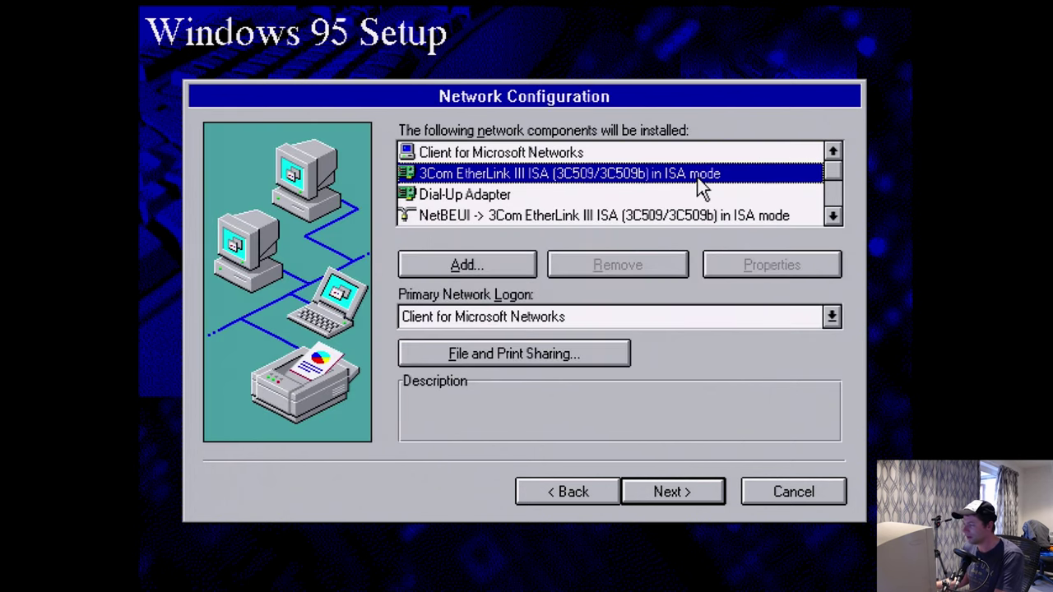
pyautogui.click(835, 216)
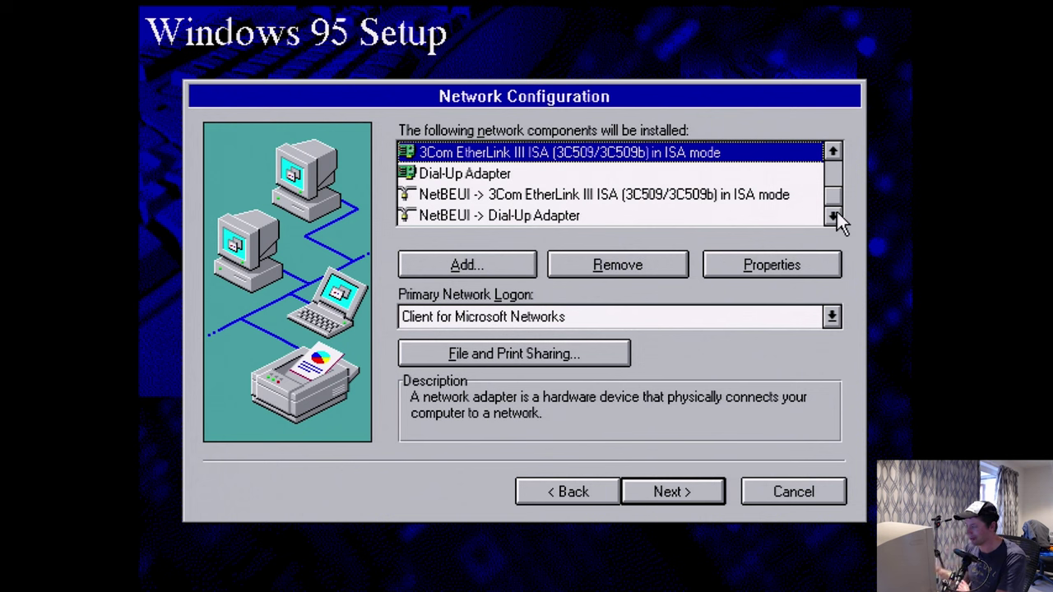
pyautogui.moveTo(833, 195); pyautogui.dragTo(831, 234)
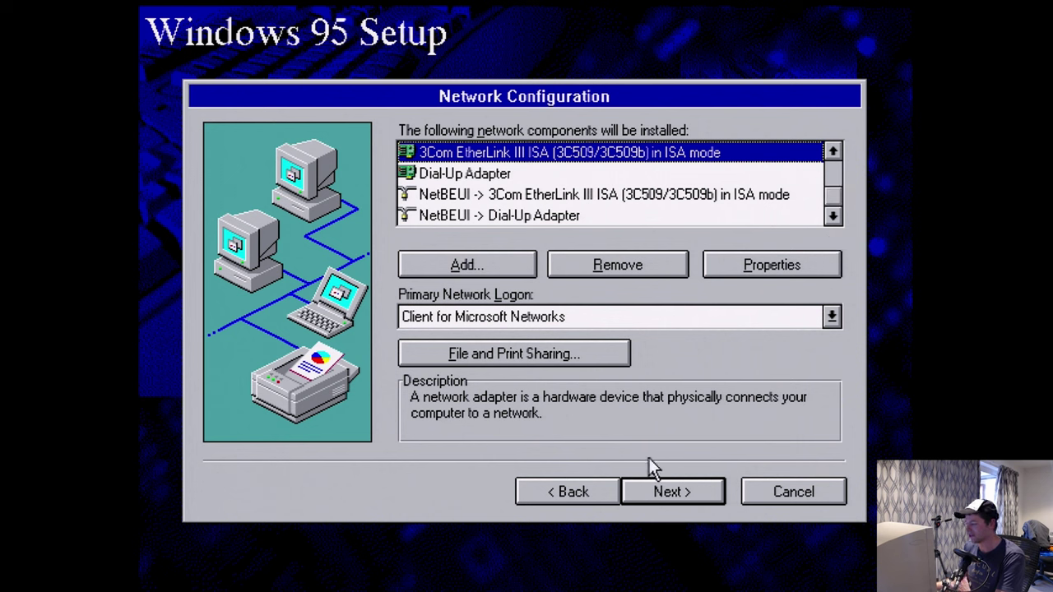
pyautogui.click(659, 501)
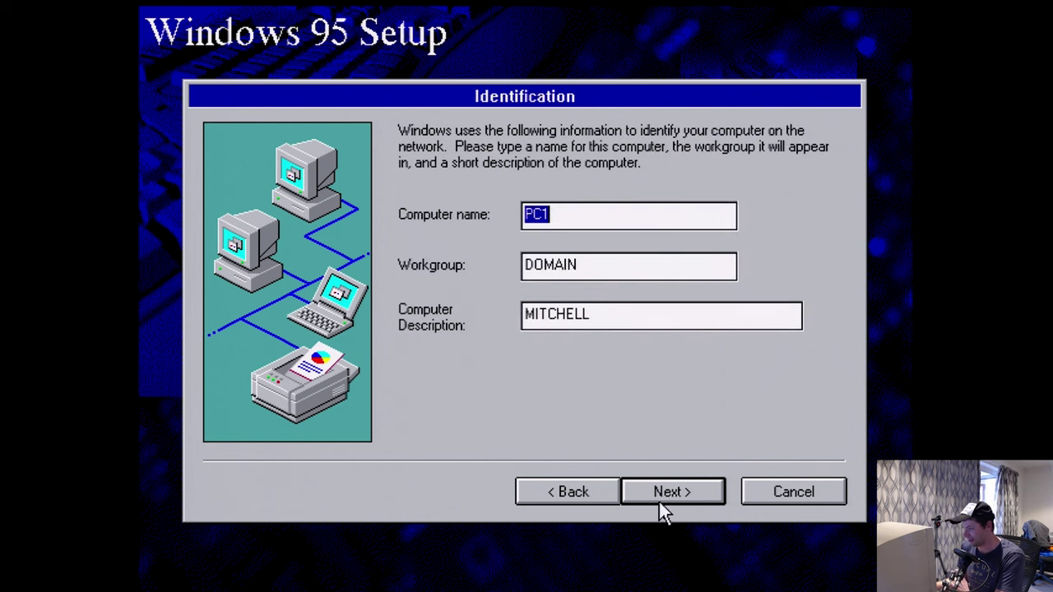
pyautogui.doubleClick(602, 312)
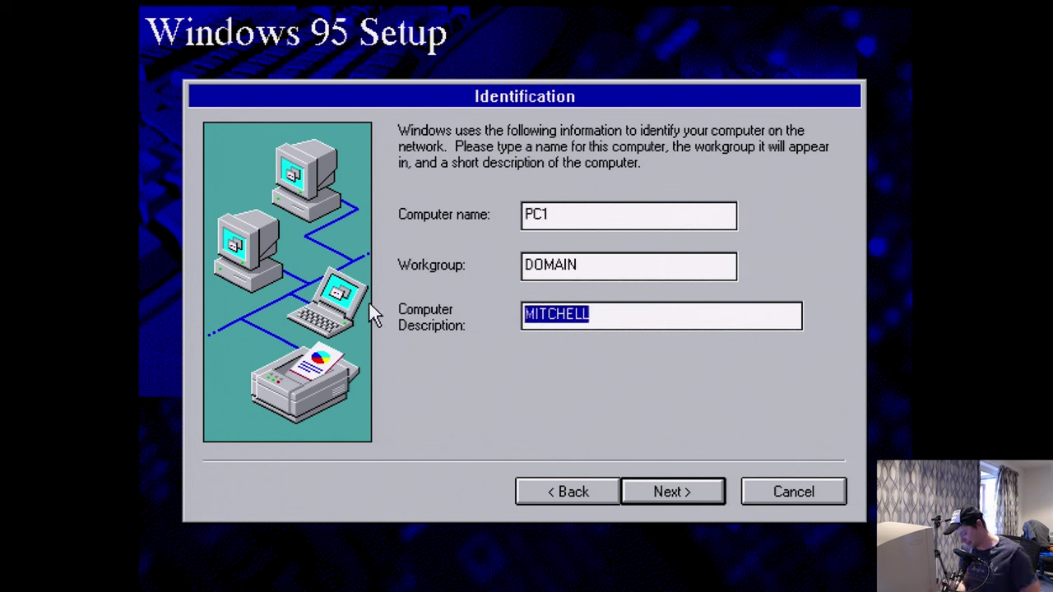
pyautogui.write('PC1')
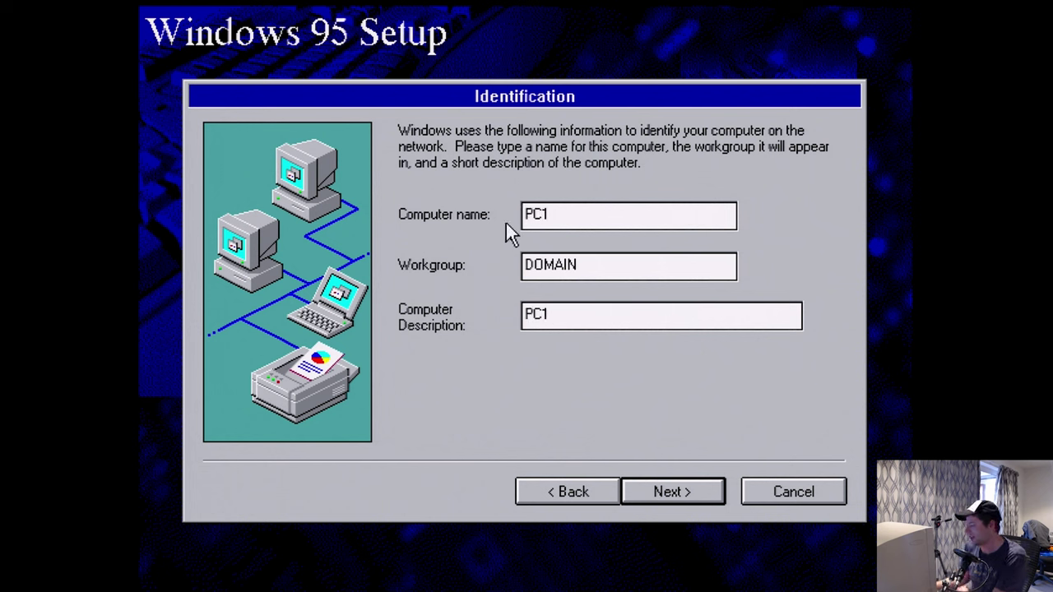
pyautogui.click(583, 489)
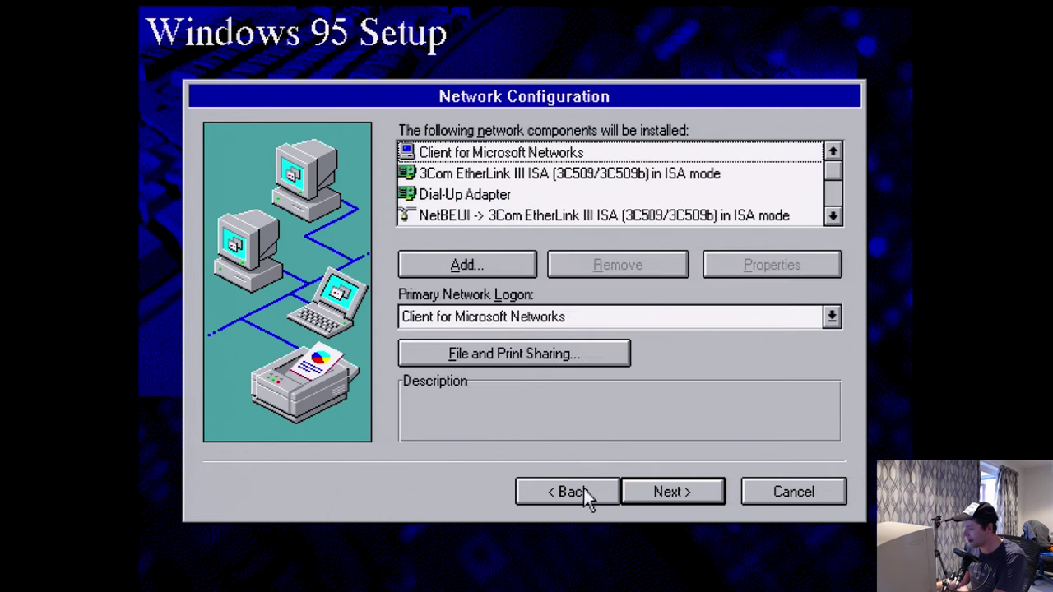
# - Enable 'Log on to Windows NT domain' for Client for Microsoft Networks
pyautogui.doubleClick(481, 153)
pyautogui.click(381, 225)
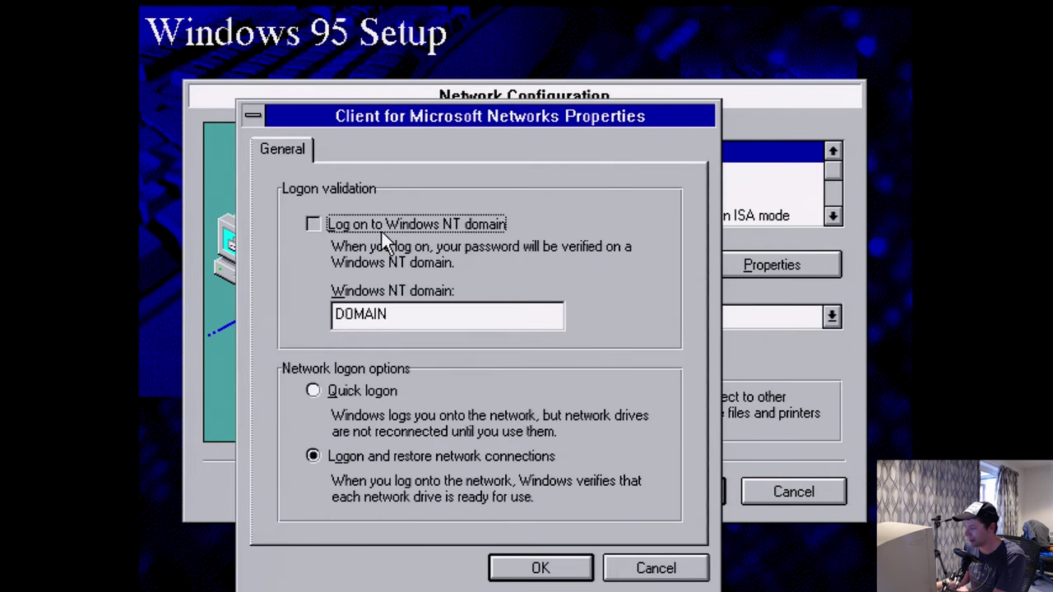
pyautogui.click(539, 576)
pyautogui.click(674, 503)
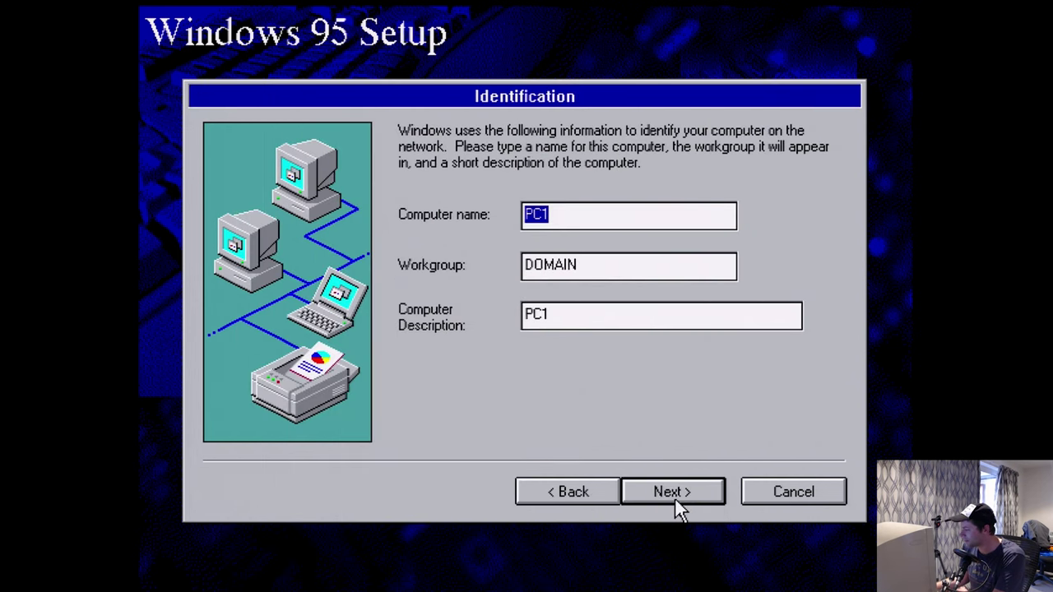
pyautogui.click(676, 500)
pyautogui.click(454, 364)
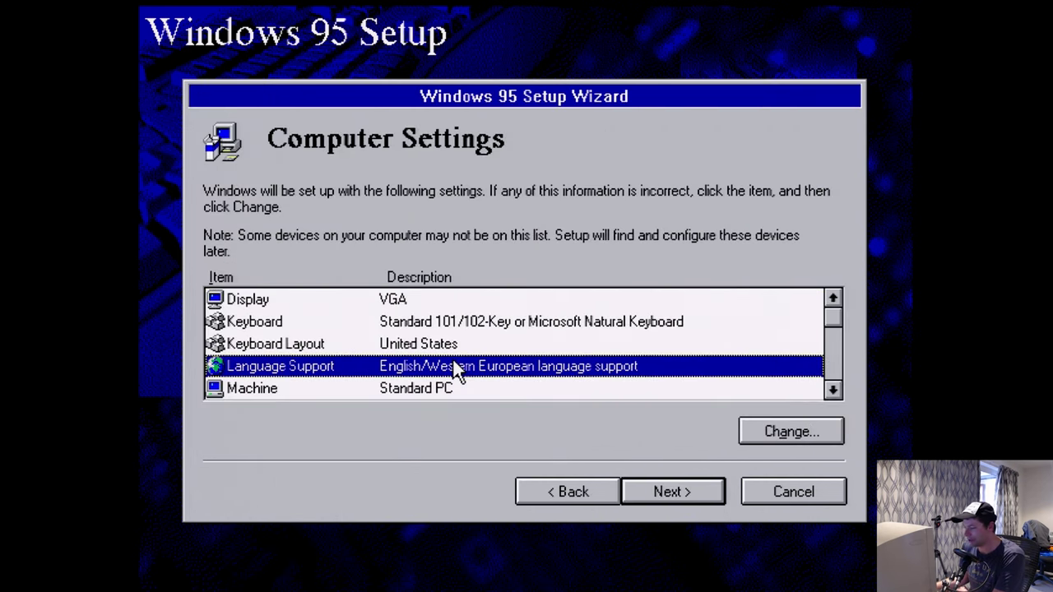
# - Set Regional Settings to English (New Zealand), start file copying, and dismiss the Insert Disk prompt
pyautogui.moveTo(830, 328); pyautogui.dragTo(832, 366)
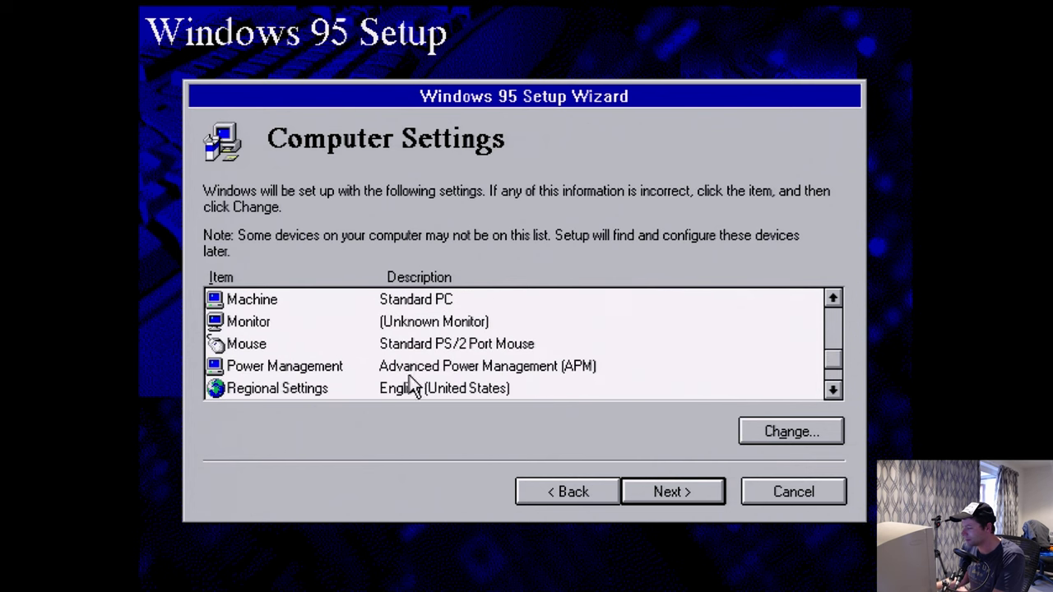
pyautogui.doubleClick(408, 387)
pyautogui.click(368, 375)
pyautogui.click(634, 493)
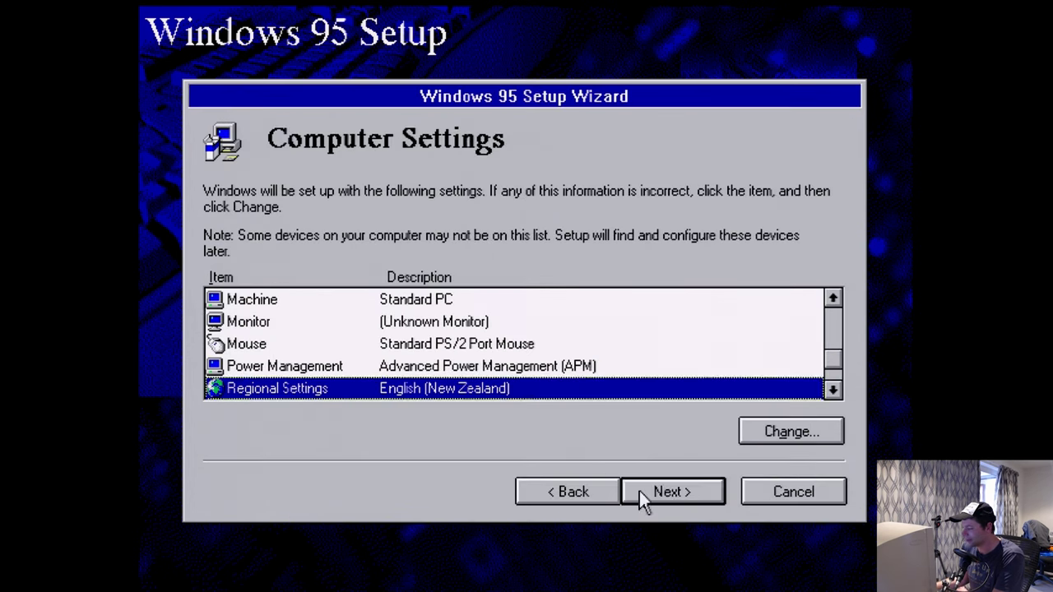
pyautogui.click(658, 494)
pyautogui.click(656, 496)
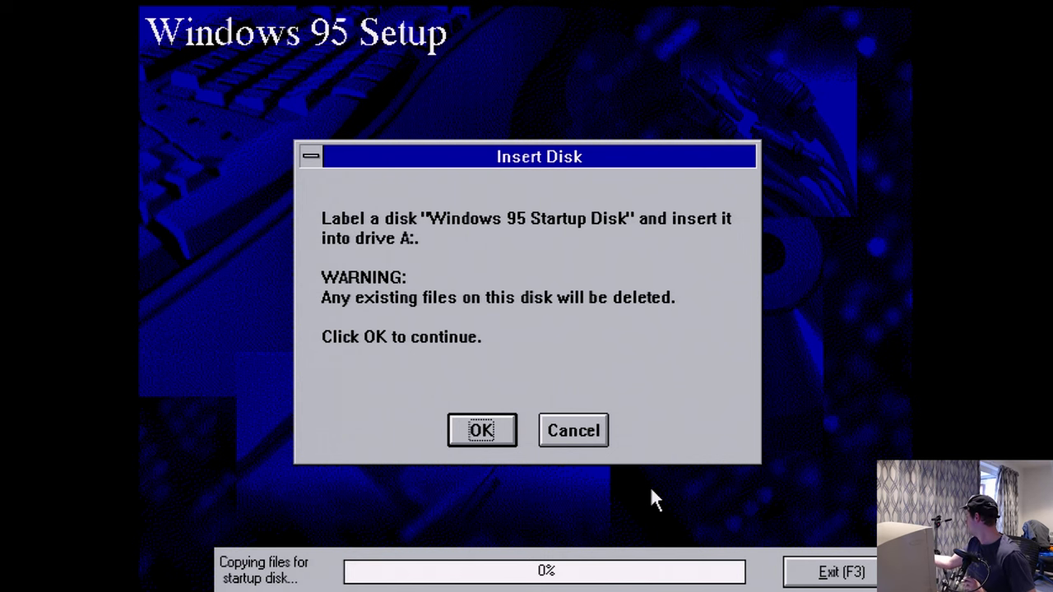
pyautogui.press('Return')
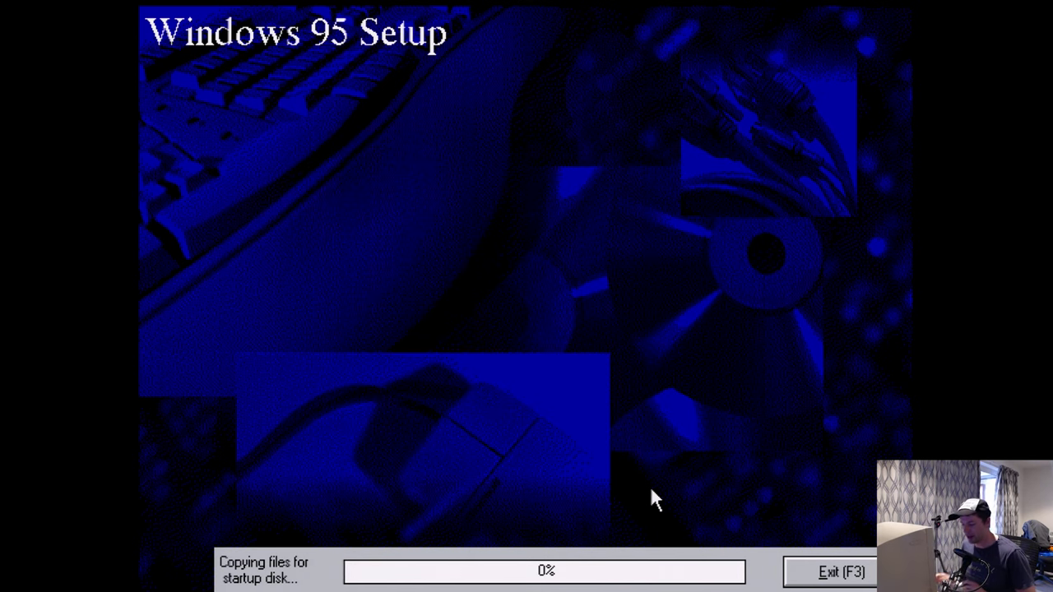
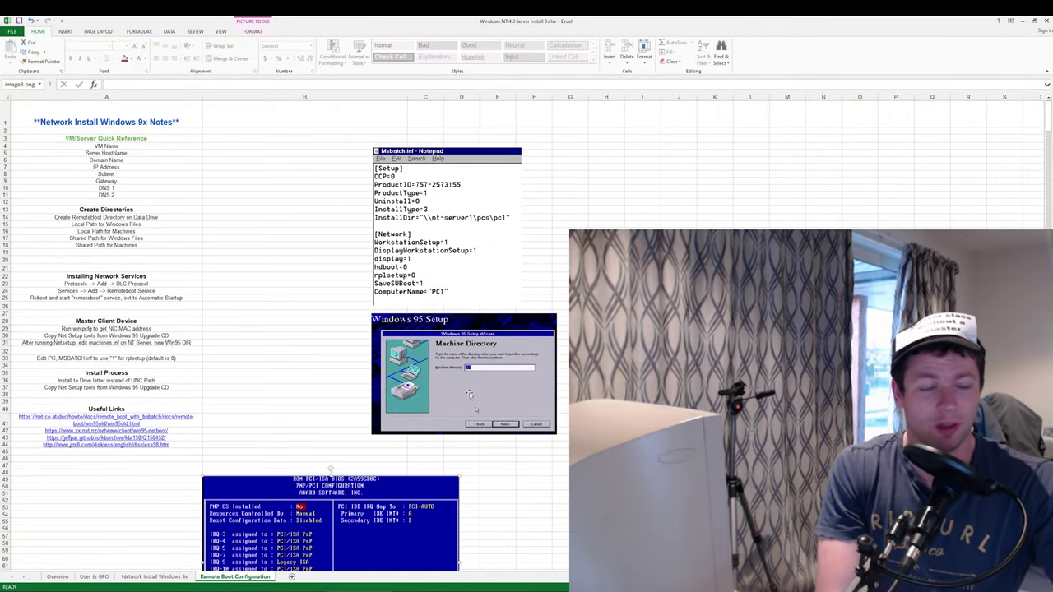
# - Review the Remote Boot Configuration sheet, then bring the NT-SERVER1 VirtualBox window forward
pyautogui.scroll(-4, 377, 398)
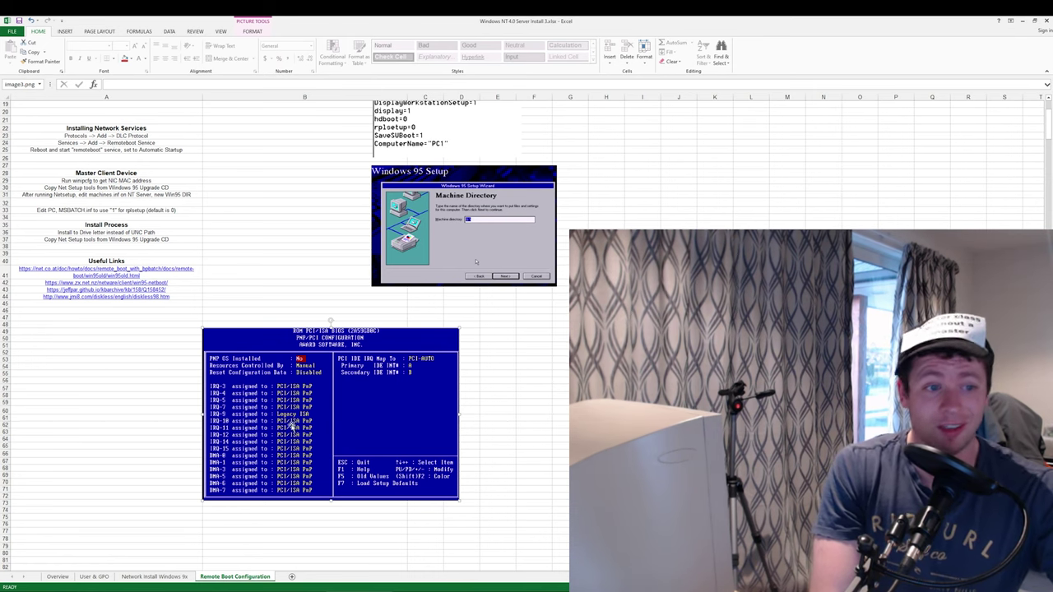
pyautogui.scroll(5, 333, 423)
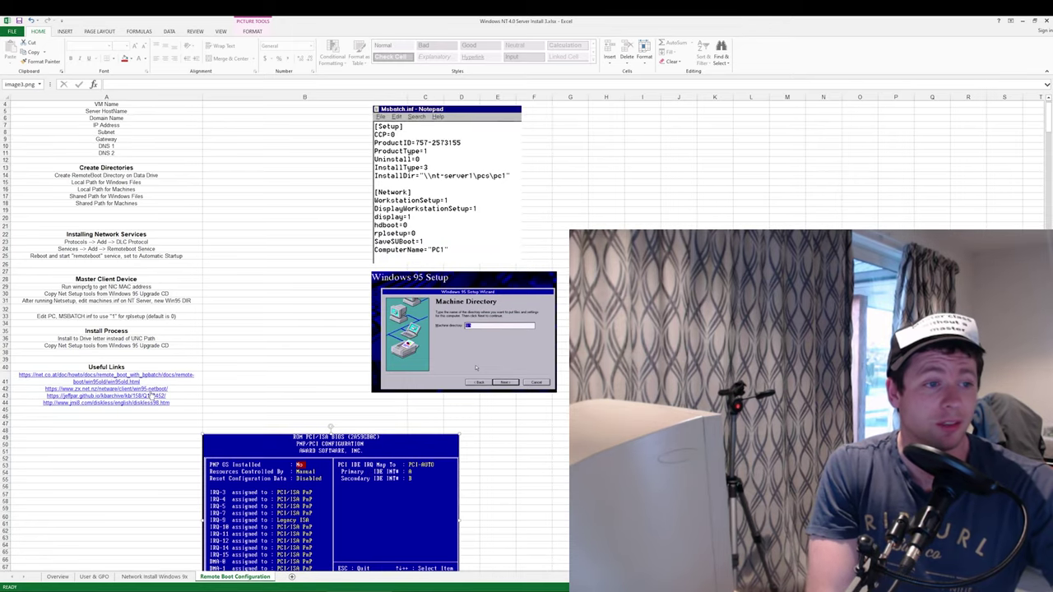
pyautogui.scroll(1, 337, 437)
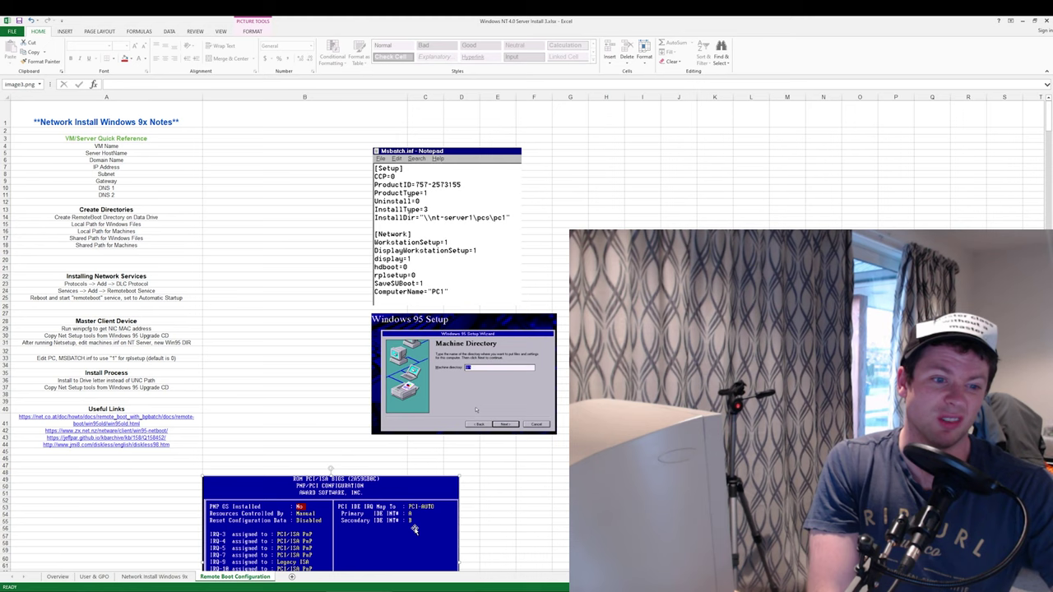
pyautogui.hotkey('alt', 'Tab')
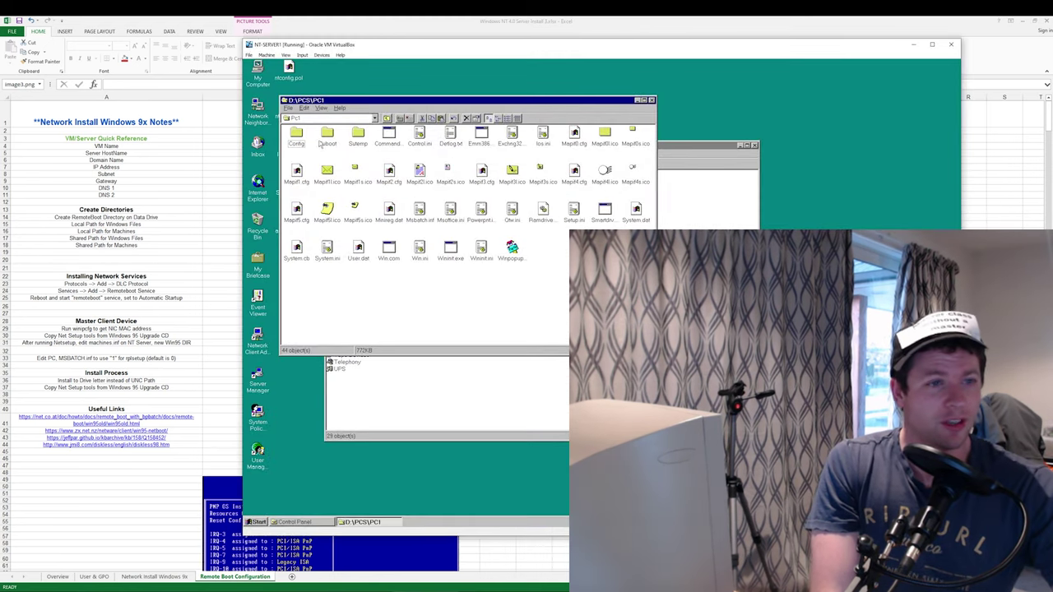
# - Move the NT-SERVER1 window to the left and look over the files in D:\PCS\PC1
pyautogui.moveTo(428, 53); pyautogui.dragTo(211, 58)
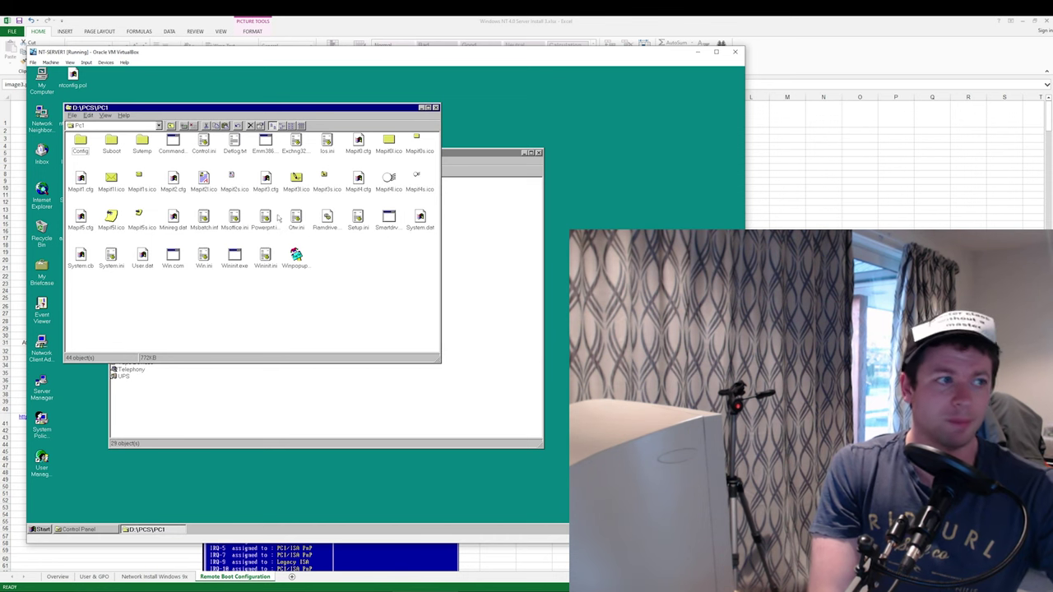
pyautogui.moveTo(419, 330); pyautogui.dragTo(288, 247)
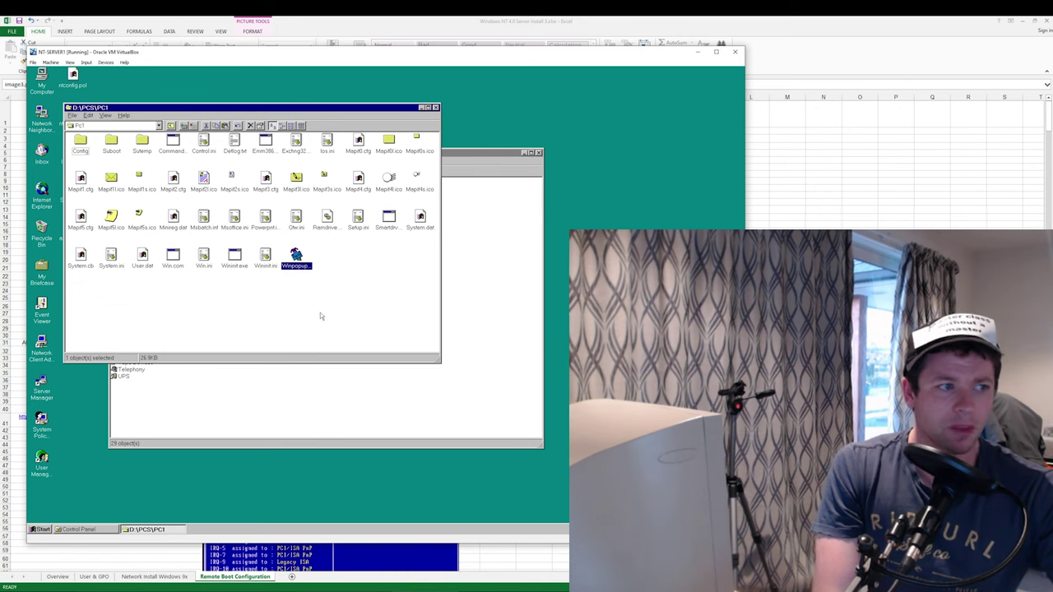
pyautogui.click(374, 318)
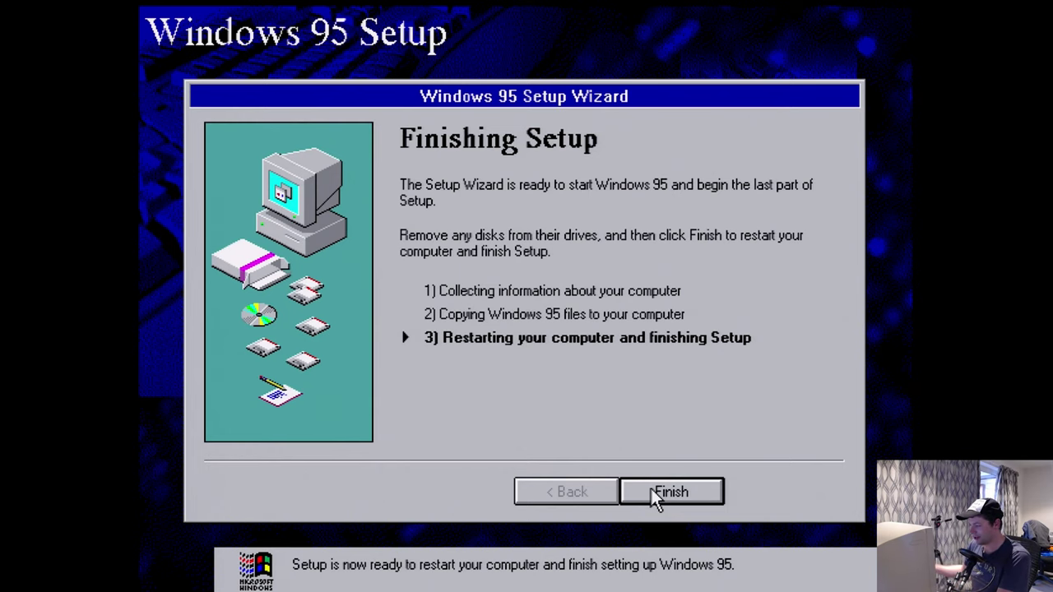
# - Finish the Windows 95 Setup Wizard so the computer restarts
pyautogui.click(650, 492)
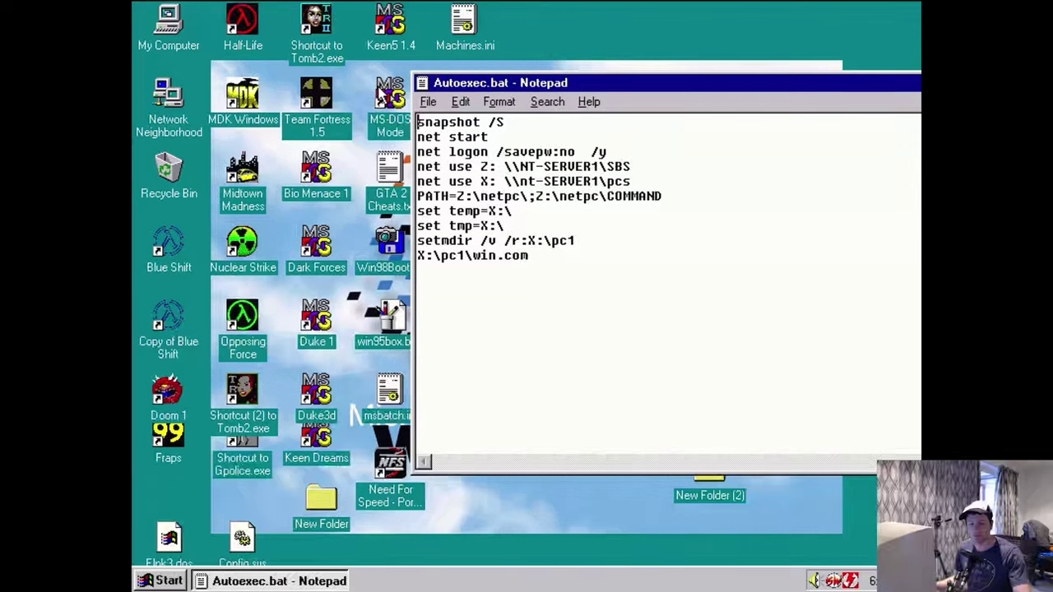
# - Open A:\autoexec.bat in a second Notepad window beside the first
pyautogui.press('super+r')
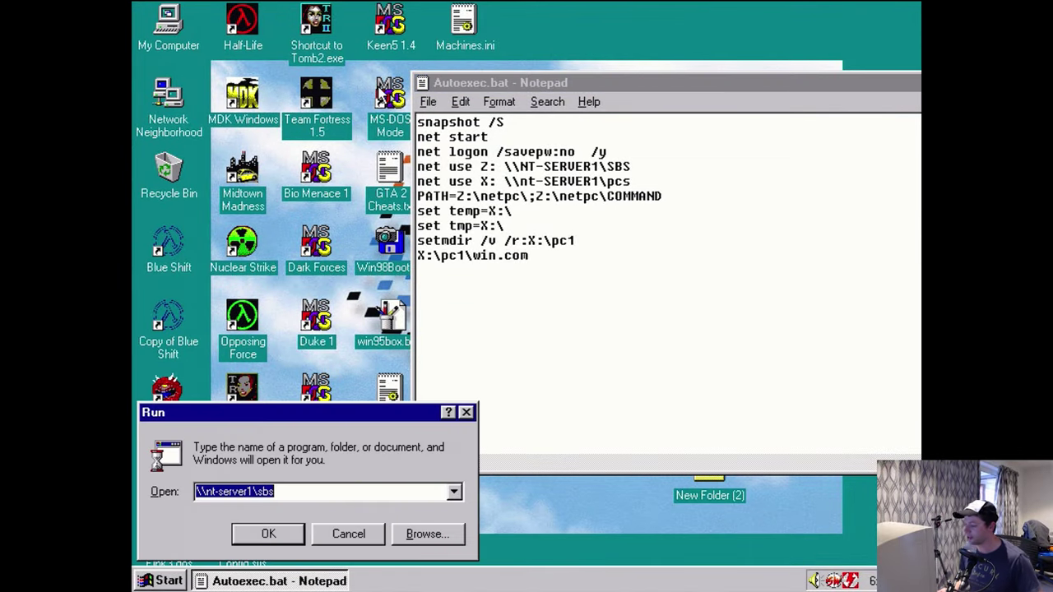
pyautogui.press('Down')
pyautogui.press('Down')
pyautogui.press('Down')
pyautogui.press('Down')
pyautogui.press('Down')
pyautogui.press('Down')
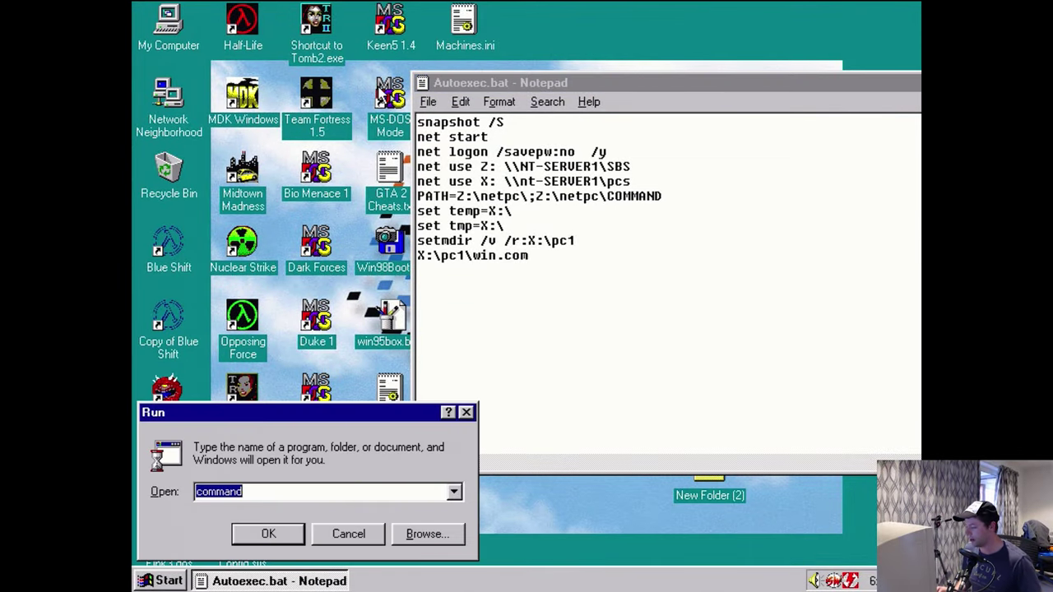
pyautogui.press('Return')
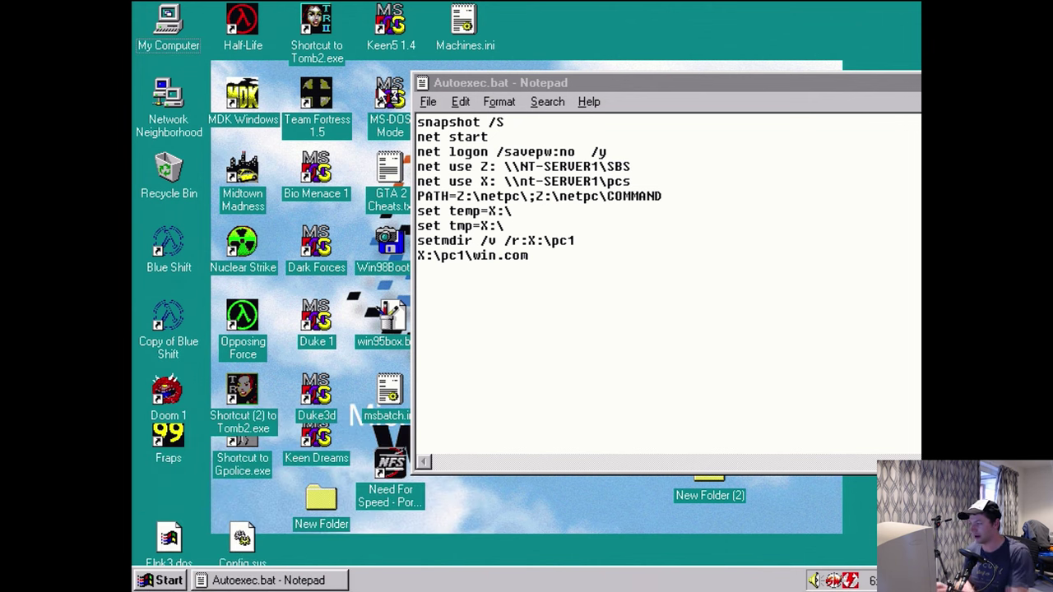
pyautogui.moveTo(505, 83); pyautogui.dragTo(634, 87)
pyautogui.click(387, 162)
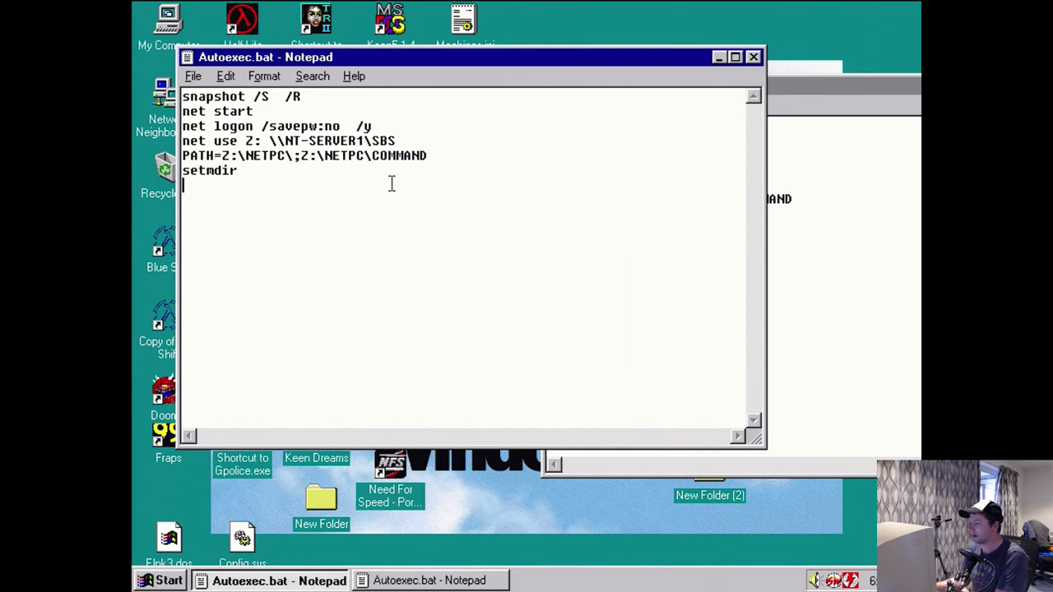
# - Replace the floppy's short script with the full script from the other Autoexec.bat
pyautogui.click(840, 272)
pyautogui.moveTo(769, 293); pyautogui.dragTo(446, 71)
pyautogui.hotkey('ctrl', 'c')
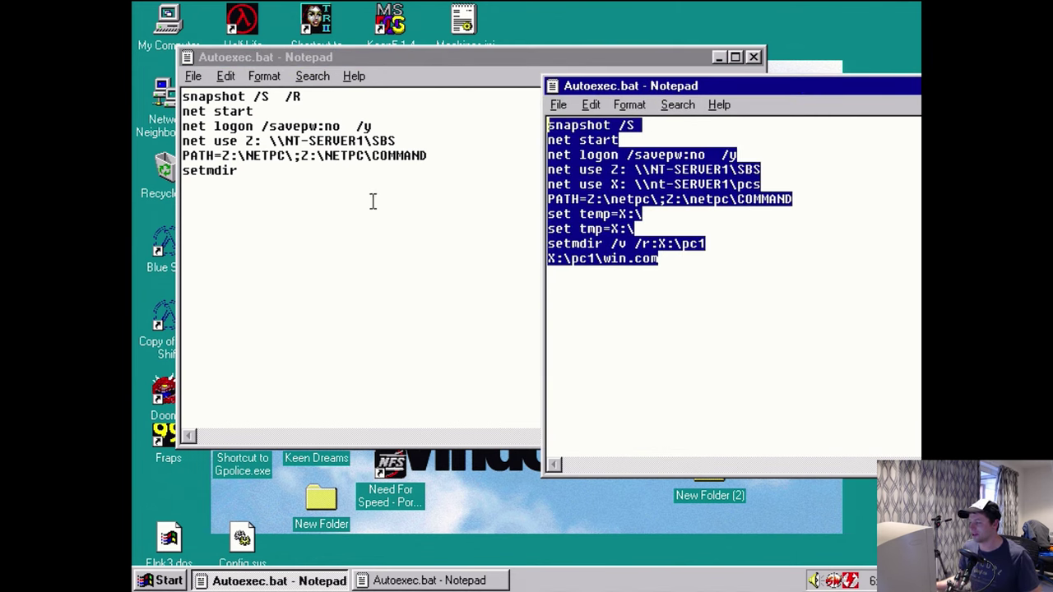
pyautogui.click(358, 201)
pyautogui.hotkey('shift', 'Up')
pyautogui.hotkey('shift', 'Up')
pyautogui.hotkey('shift', 'Up')
pyautogui.hotkey('shift', 'Up')
pyautogui.hotkey('shift', 'Up')
pyautogui.hotkey('shift', 'Up')
pyautogui.hotkey('ctrl', 'v')
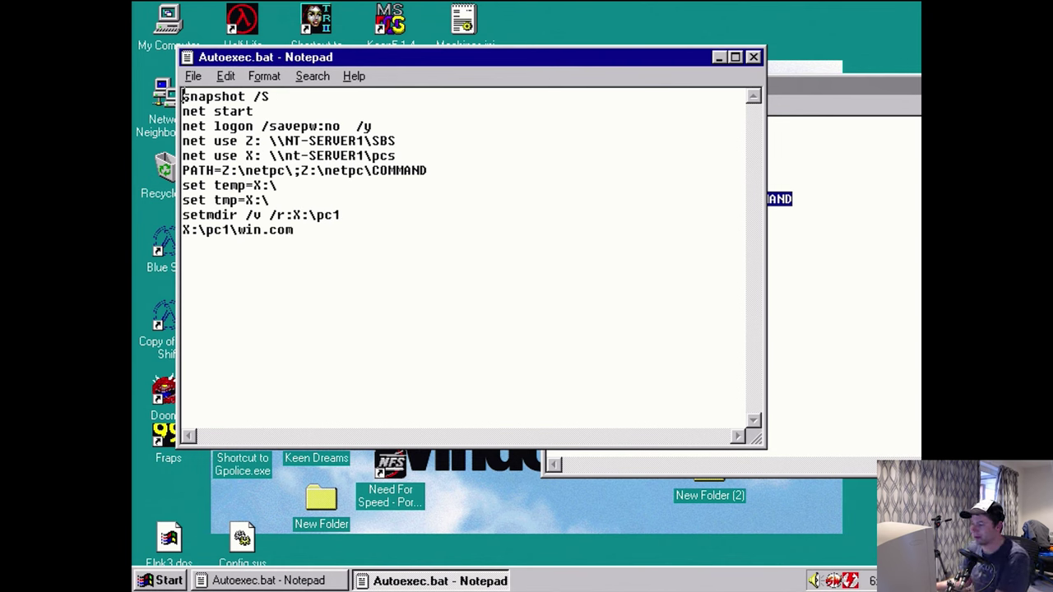
# - Go over the snapshot, net start/logon, Z: and X: mapping, and Z:\netpc PATH lines
pyautogui.moveTo(181, 97); pyautogui.dragTo(284, 98)
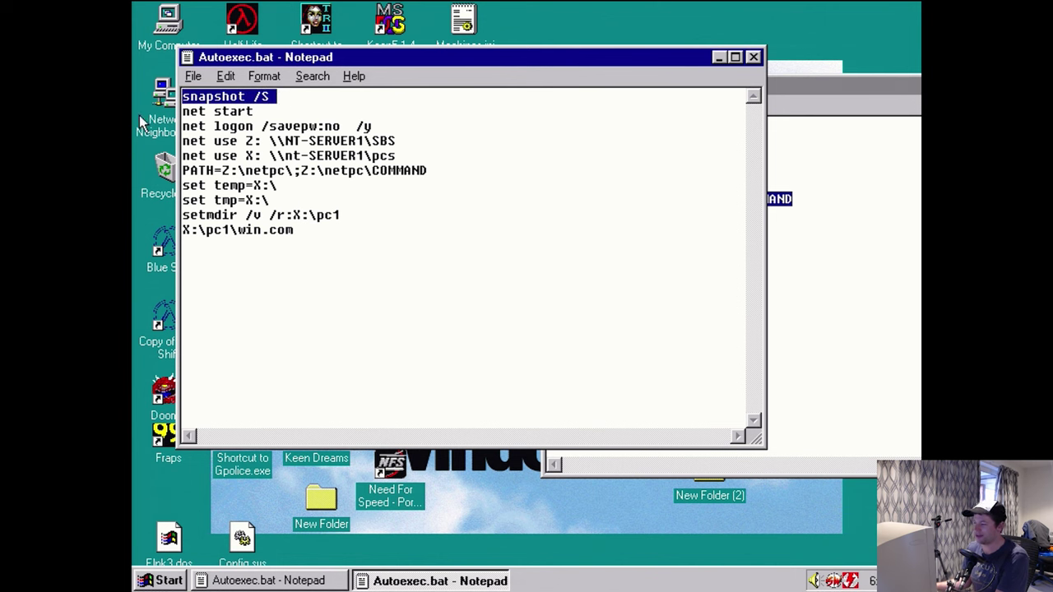
pyautogui.moveTo(183, 111); pyautogui.dragTo(406, 120)
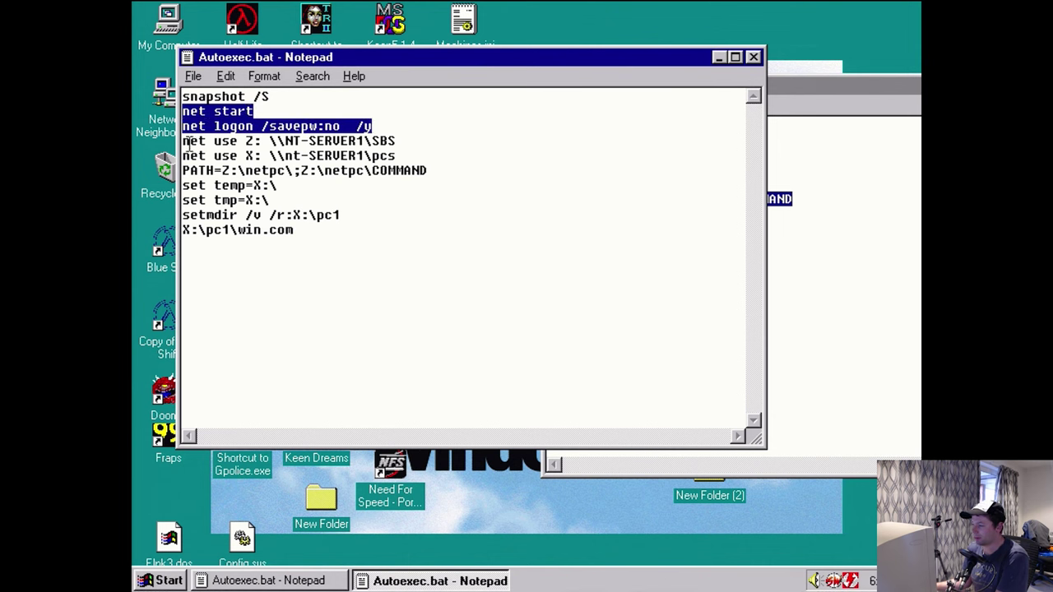
pyautogui.moveTo(188, 142); pyautogui.dragTo(397, 142)
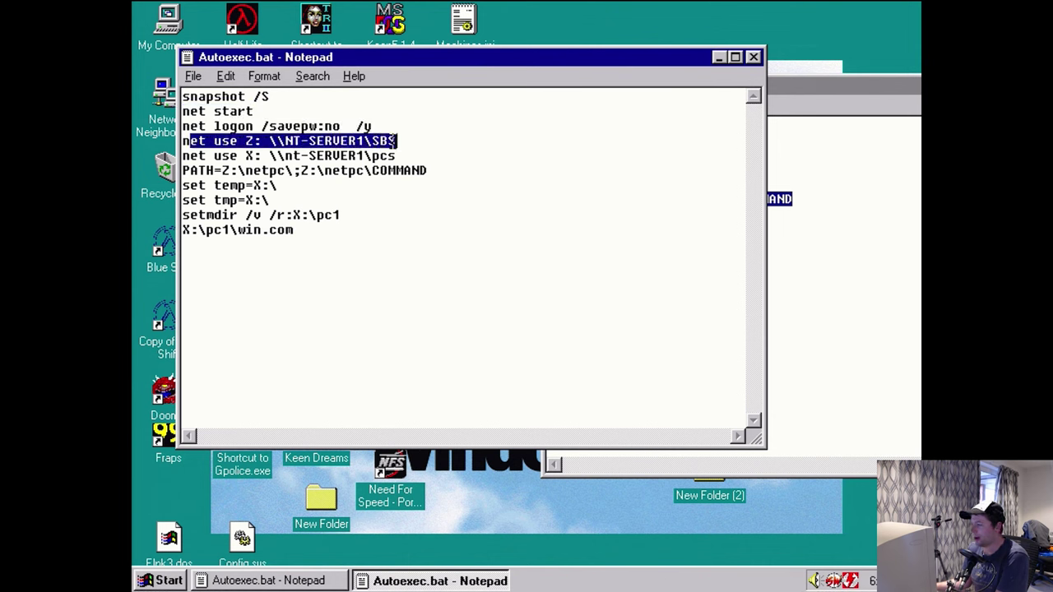
pyautogui.click(375, 143)
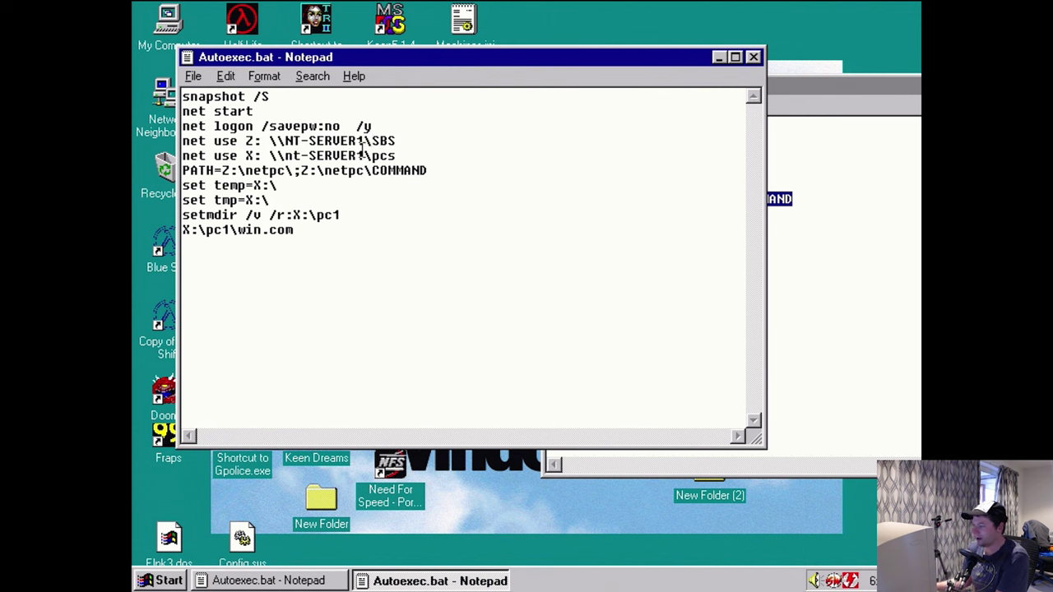
pyautogui.moveTo(252, 156); pyautogui.dragTo(397, 156)
pyautogui.click(381, 222)
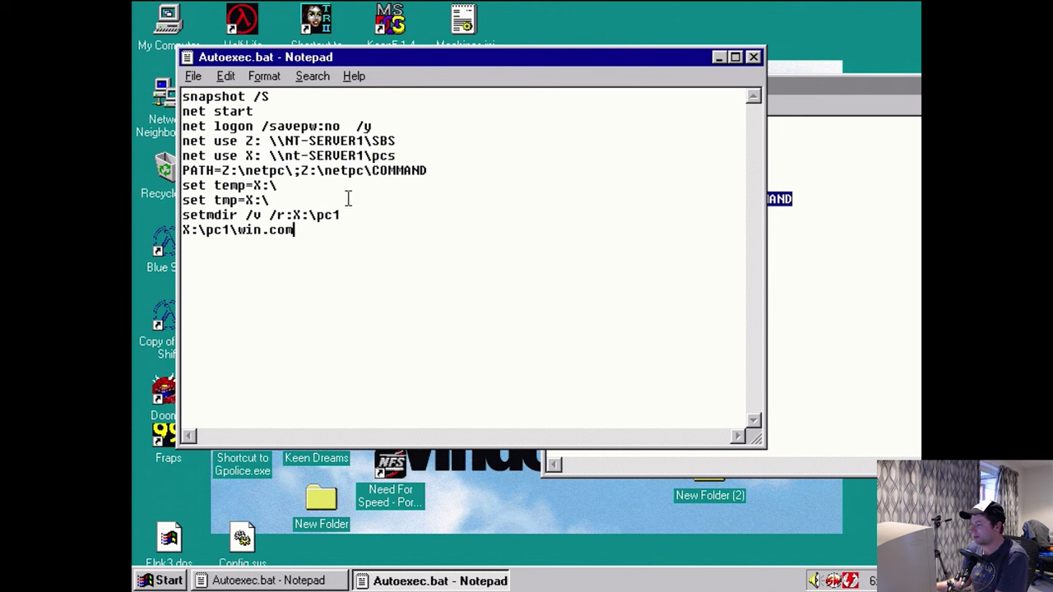
pyautogui.moveTo(221, 170); pyautogui.dragTo(285, 170)
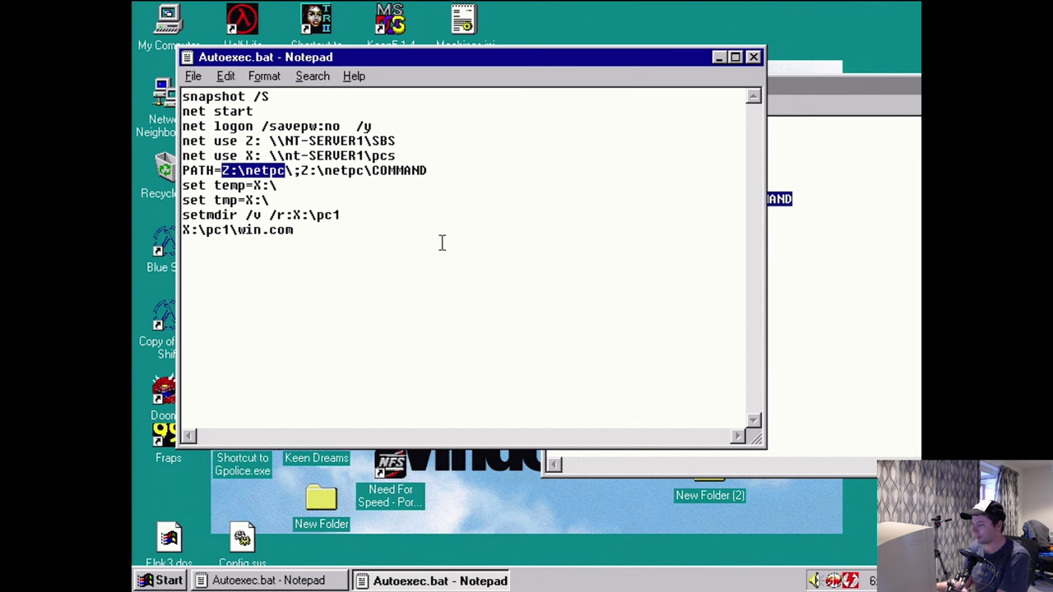
# - Copy the \\NT-SERVER1\SBS share path into a new Run box
pyautogui.moveTo(397, 141); pyautogui.dragTo(269, 141)
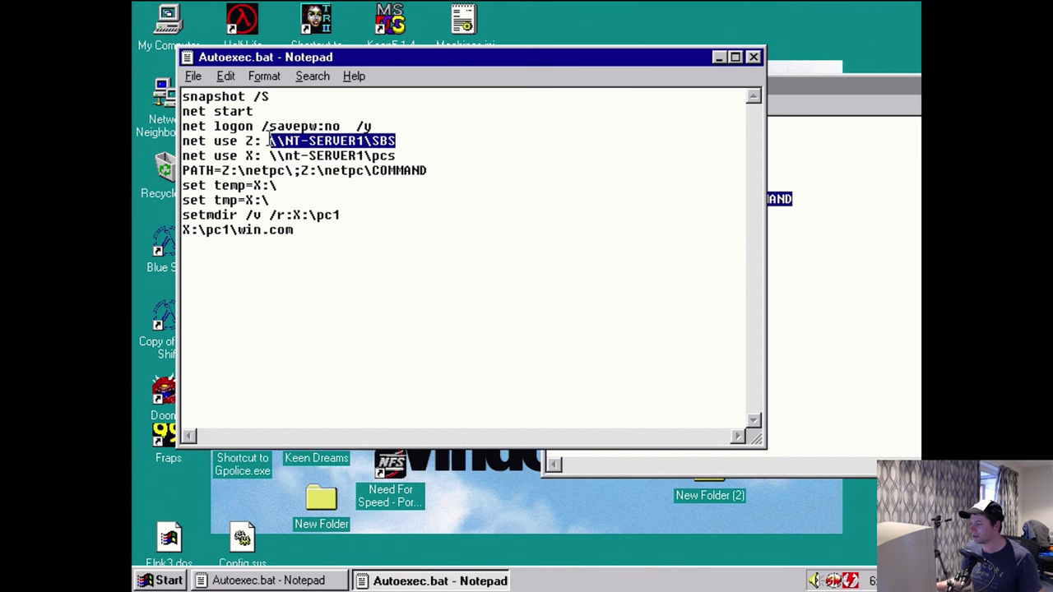
pyautogui.write('snapshot /S net start net use Z: \\\\NT-SERVER1\\SBS net use X: \\\\nt-SERVER1\\pcs PATH=Z:\\netpc\\;Z:\\netpc\\COMMAND set temp=X:\\ set tmp=X:\\ setmdir /v /r:X:\\pc1 X:\\pc1\\win.com')
pyautogui.hotkey('ctrl', 'z')
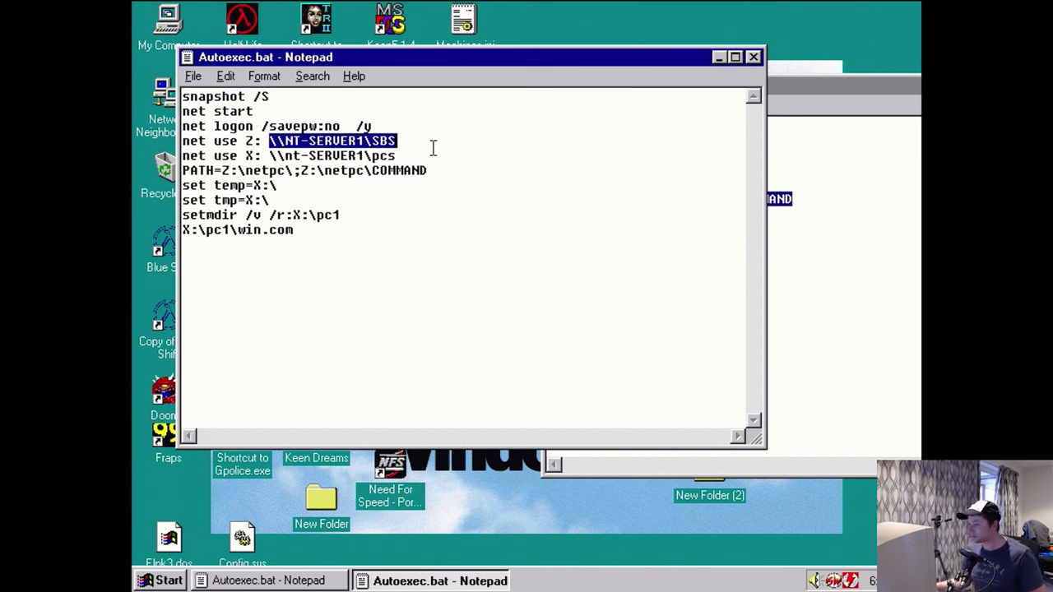
pyautogui.press('super+r')
pyautogui.write('\\\\NT-SERVER1\\SBS')
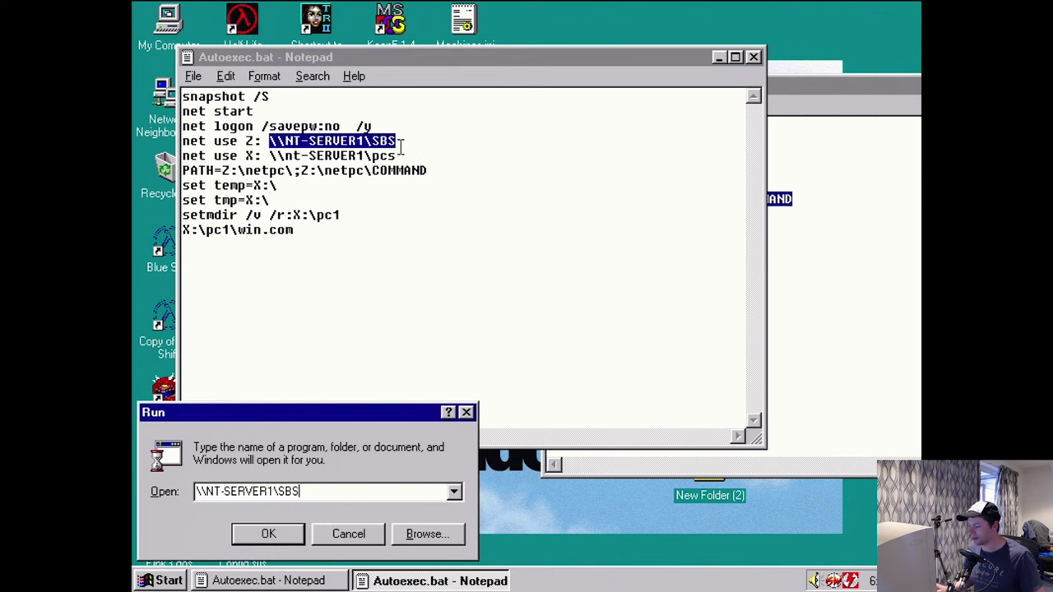
# - Open the netpc folder on the SBS share, then close it
pyautogui.write('\\netpc')
pyautogui.press('Return')
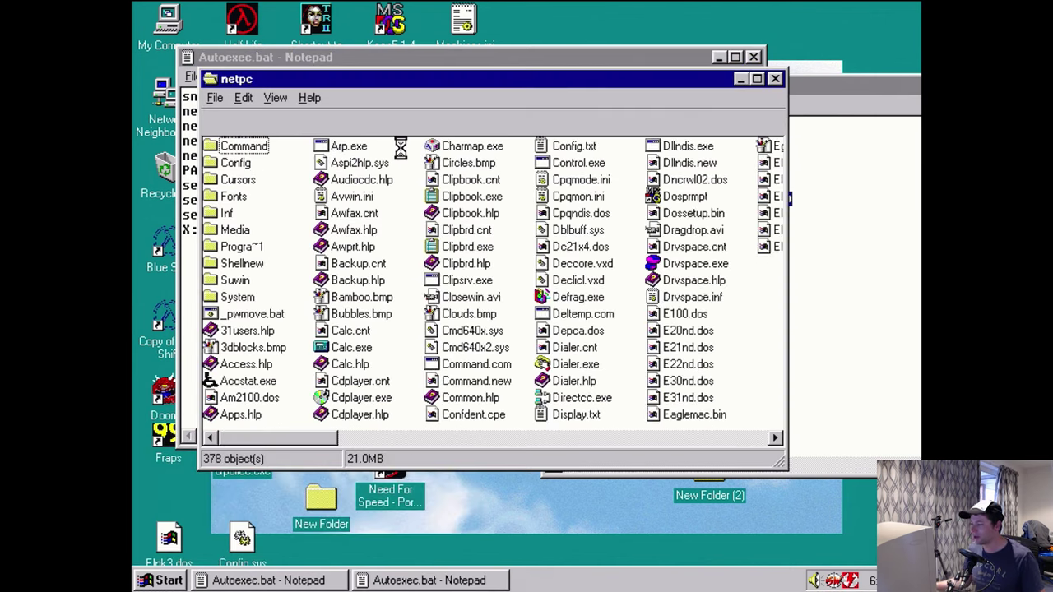
pyautogui.click(779, 80)
# - Set both temp and tmp to X:\tmp and recall \\nt-server1\pcs in a Run box
pyautogui.click(613, 210)
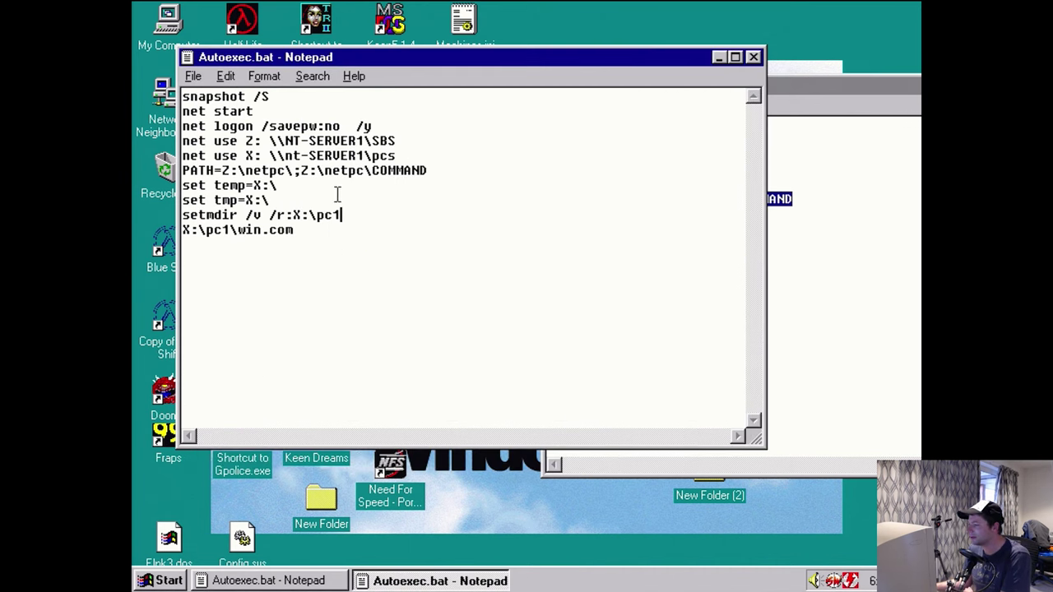
pyautogui.click(300, 189)
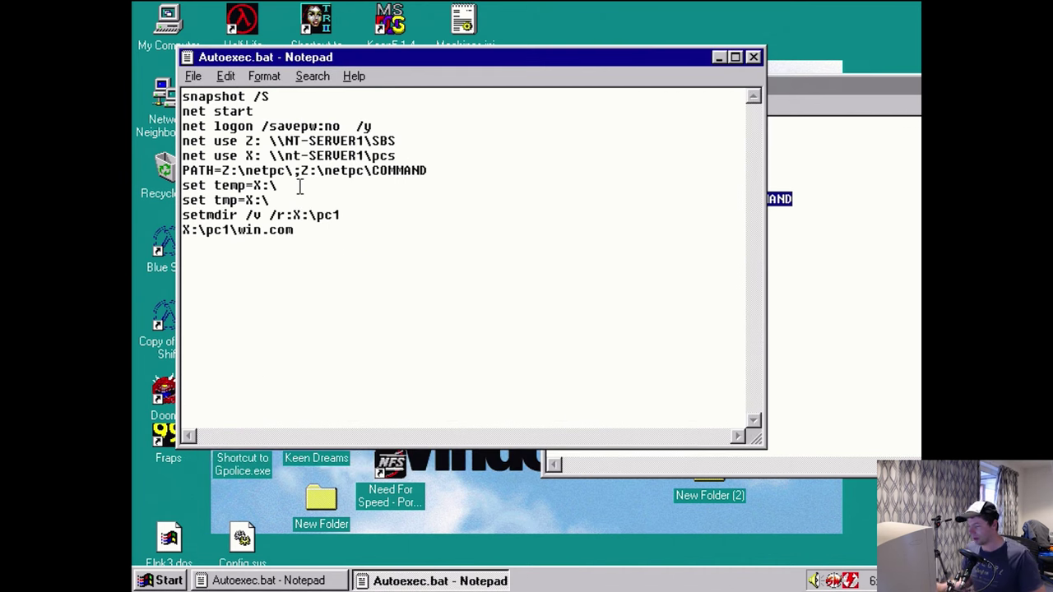
pyautogui.write('tmp')
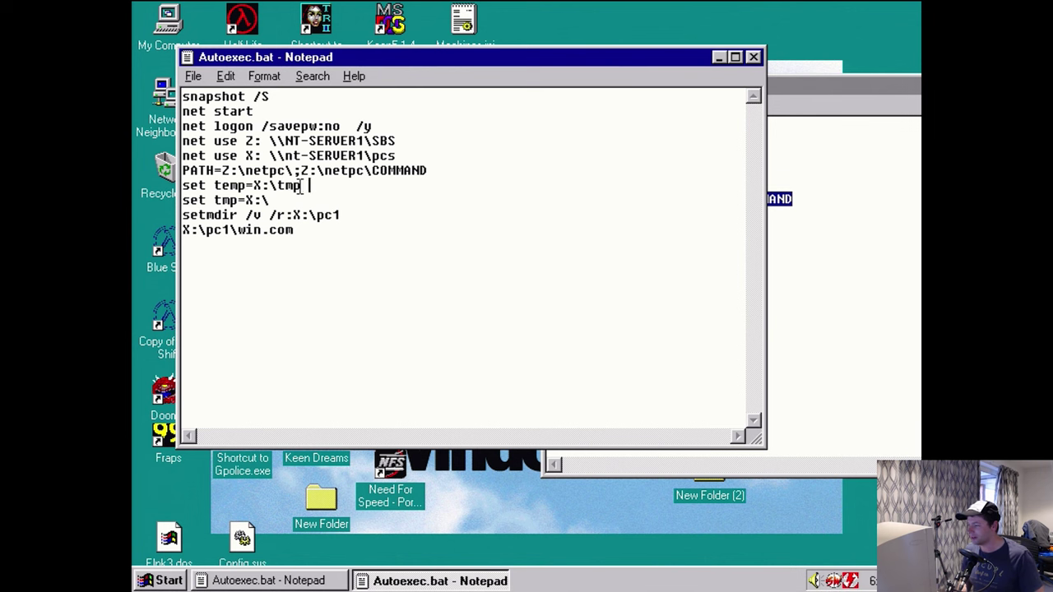
pyautogui.click(284, 198)
pyautogui.write('tmp')
pyautogui.write('r')
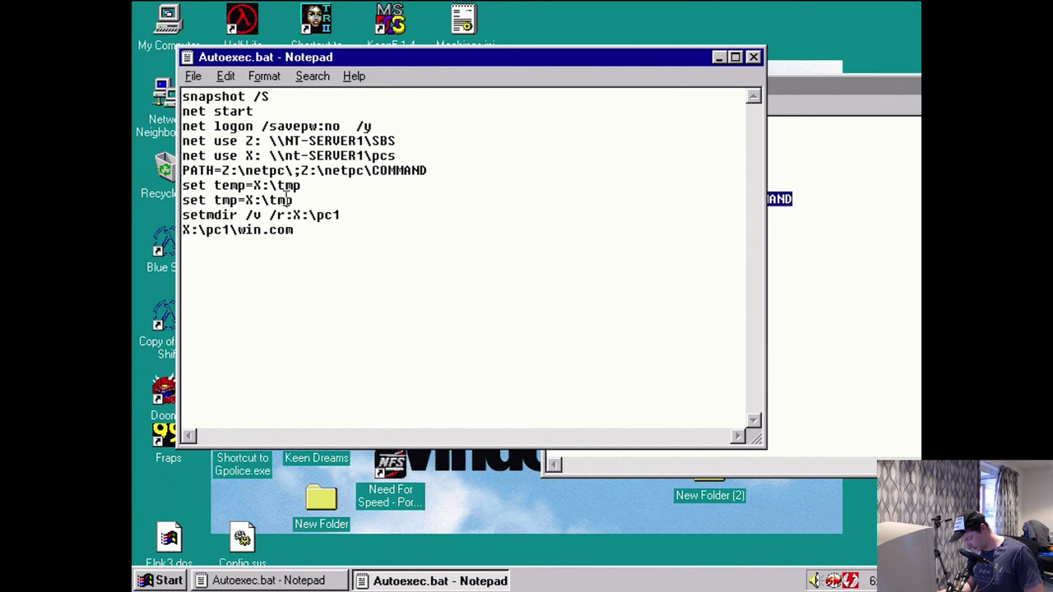
pyautogui.press('super+r')
pyautogui.press('Down')
pyautogui.press('Down')
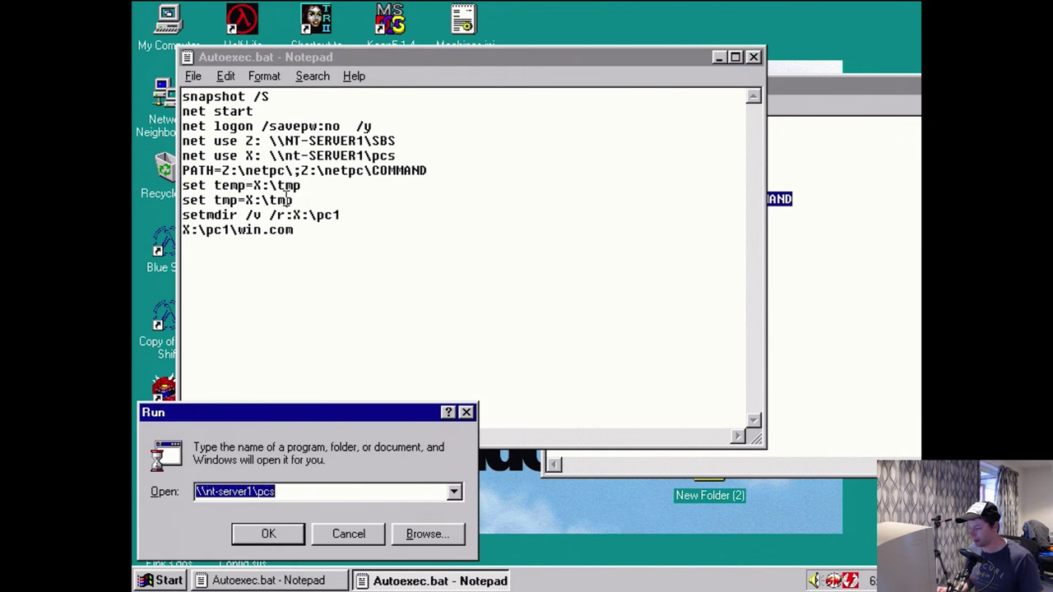
# - Change the path to \\nt-server1\D$ and open its Pcs folder
pyautogui.press('End')
pyautogui.press('BackSpace')
pyautogui.press('BackSpace')
pyautogui.press('BackSpace')
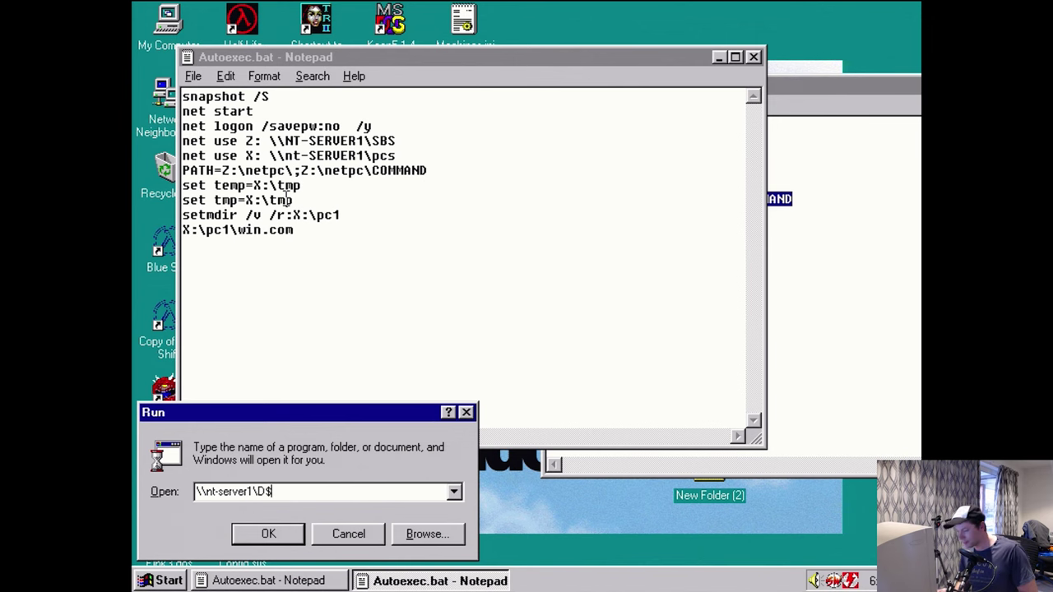
pyautogui.press('Return')
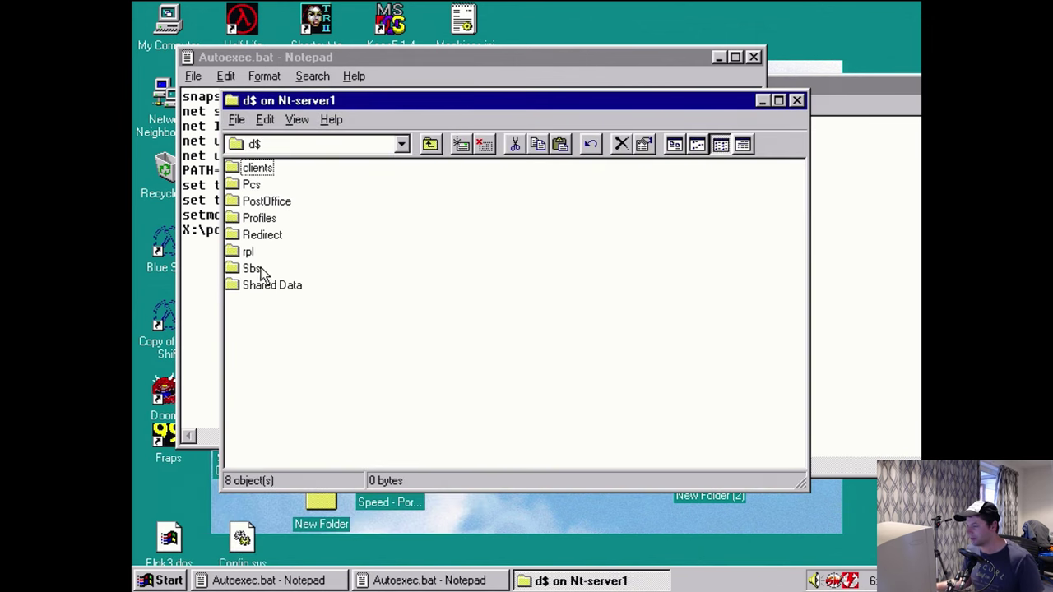
pyautogui.click(247, 203)
pyautogui.doubleClick(247, 186)
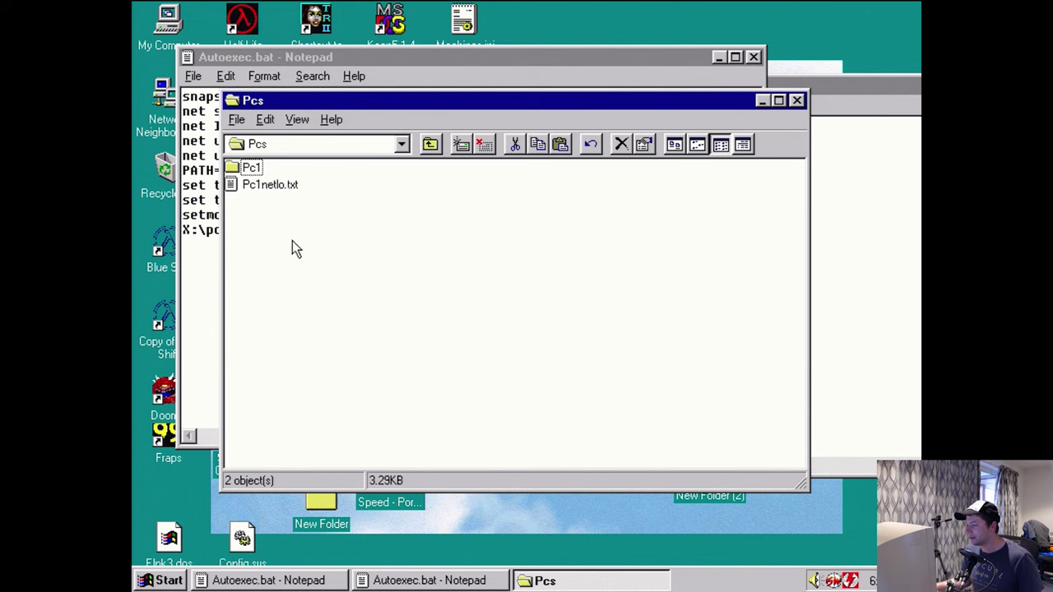
# - Create a folder named tmp in Pcs and check the X:\tmp path in the script
pyautogui.rightClick(292, 242)
pyautogui.moveTo(340, 371)
pyautogui.click(440, 364)
pyautogui.write('tmp')
pyautogui.press('Return')
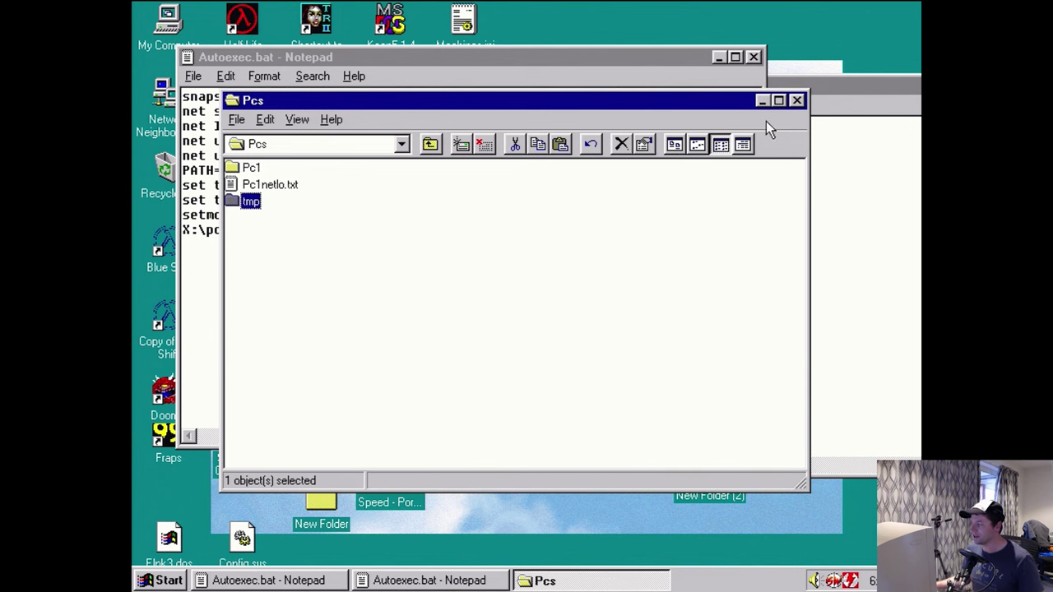
pyautogui.click(799, 102)
pyautogui.click(348, 190)
pyautogui.moveTo(303, 186); pyautogui.dragTo(254, 186)
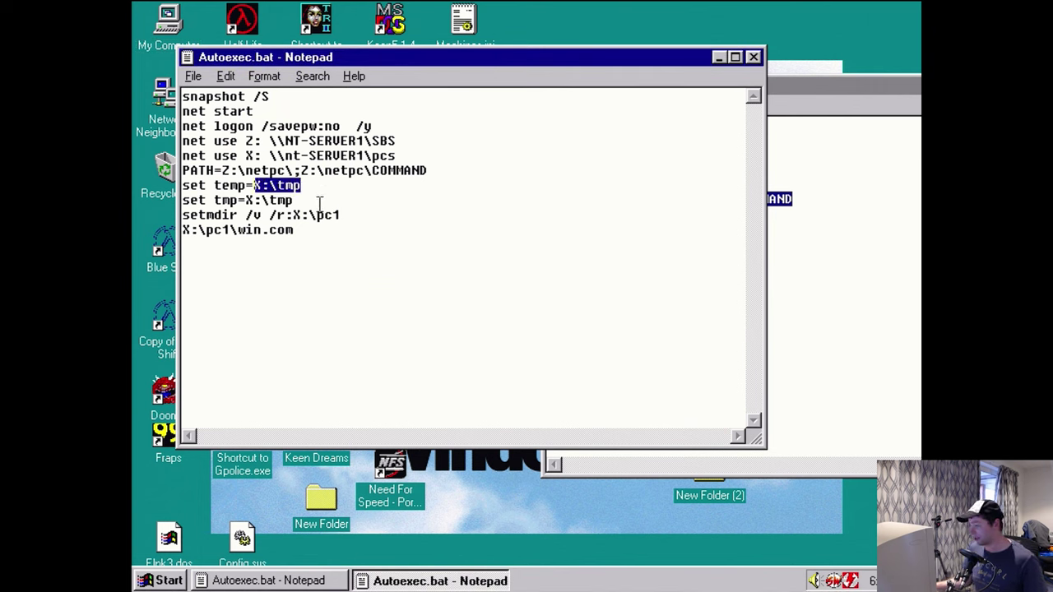
# - Check the net use, setmdir, X:\pc1\win.com and share path lines of the script
pyautogui.click(407, 158)
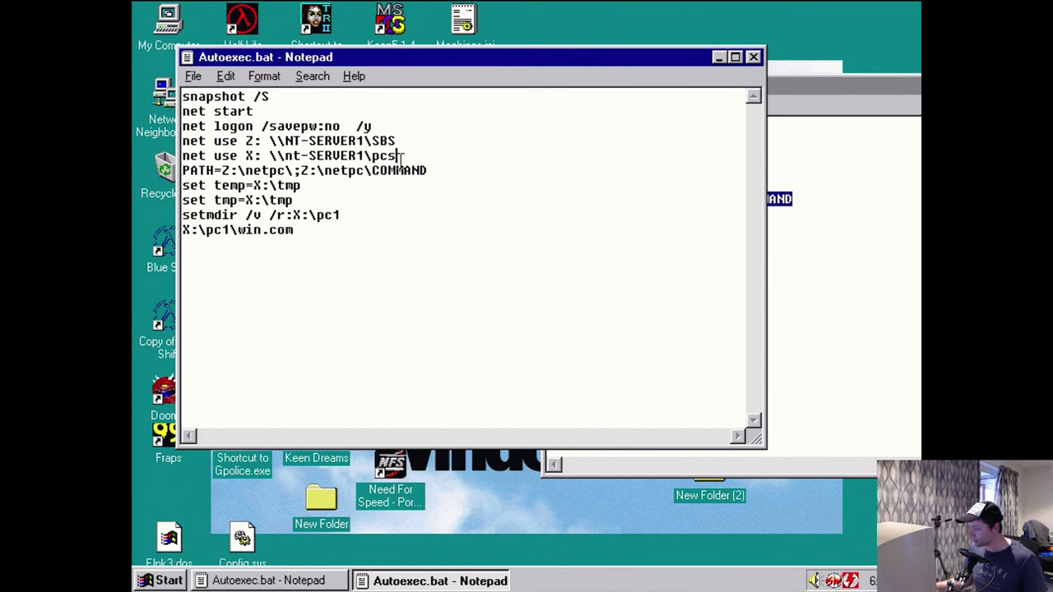
pyautogui.moveTo(183, 215); pyautogui.dragTo(340, 215)
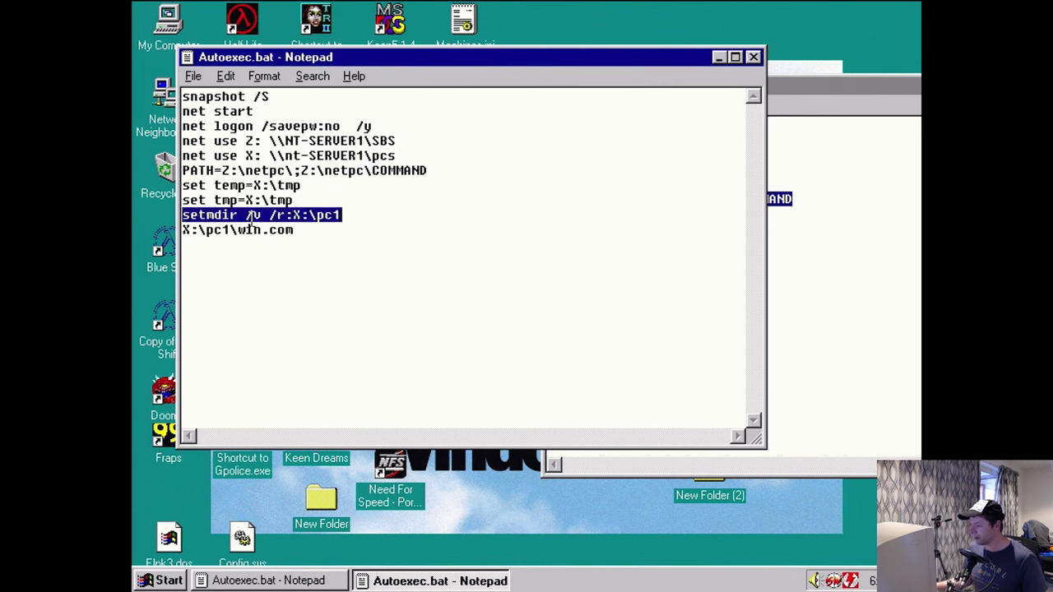
pyautogui.click(362, 220)
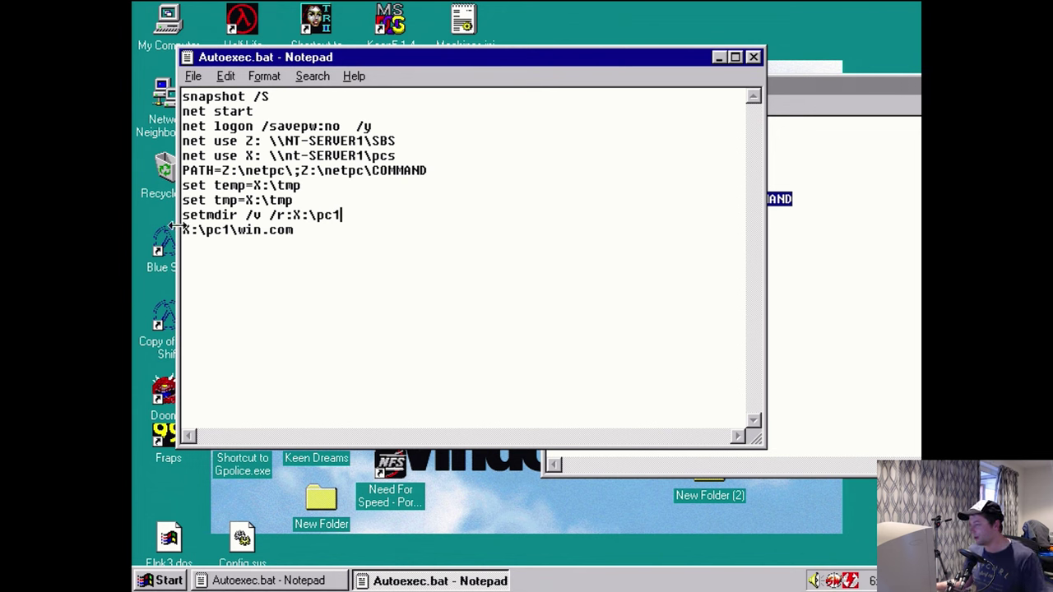
pyautogui.moveTo(183, 230); pyautogui.dragTo(298, 235)
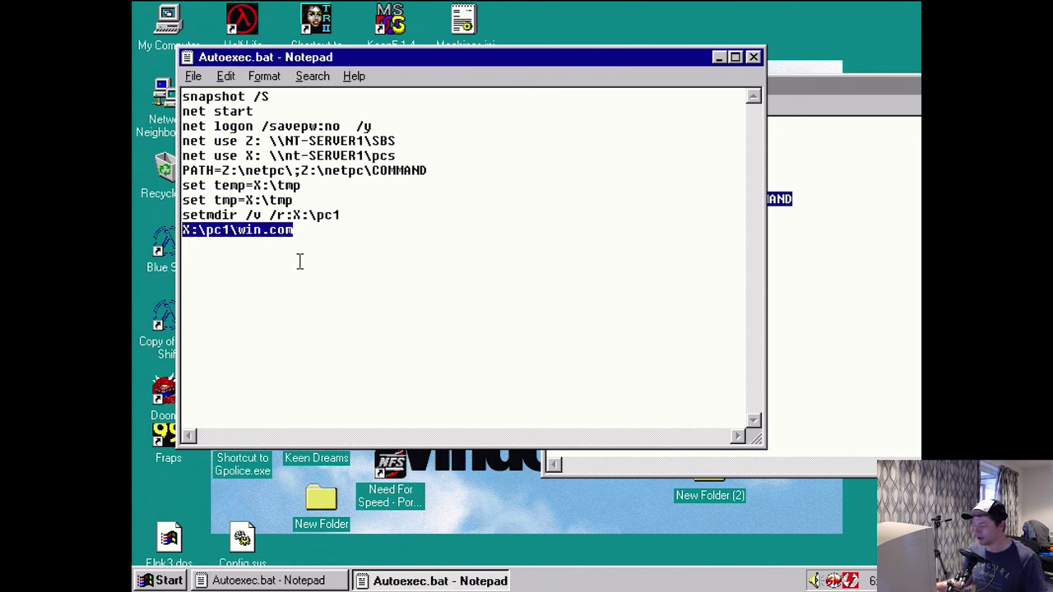
pyautogui.click(343, 271)
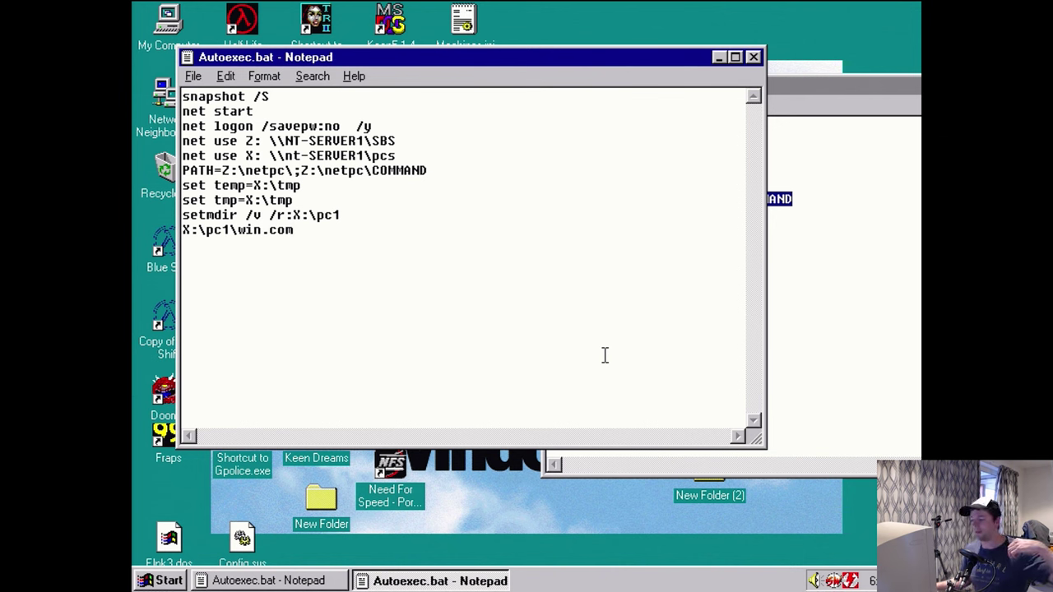
pyautogui.moveTo(396, 142); pyautogui.dragTo(278, 142)
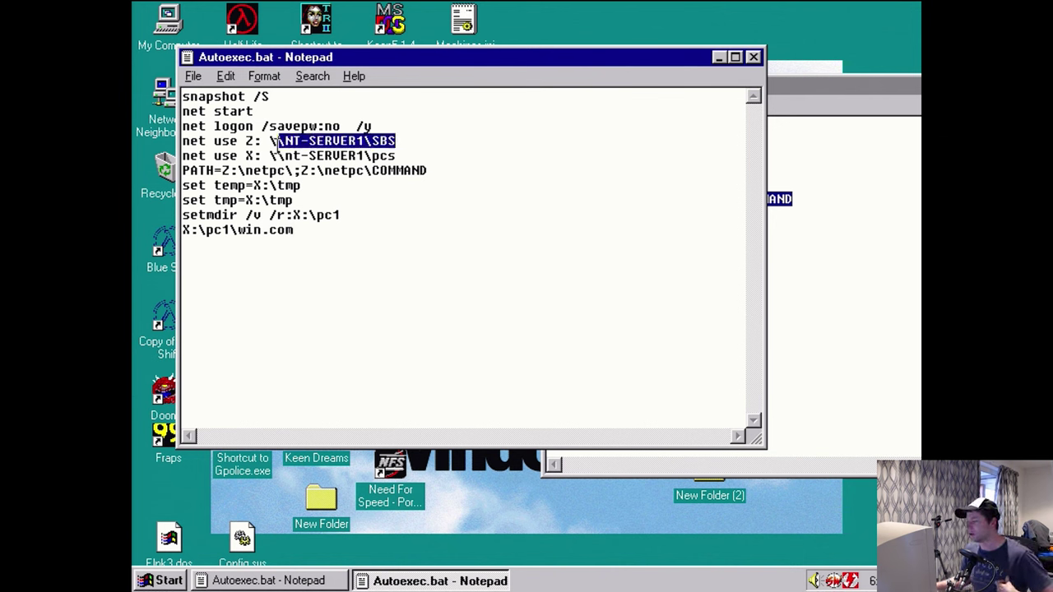
pyautogui.moveTo(414, 156); pyautogui.dragTo(348, 156)
pyautogui.click(247, 142)
pyautogui.moveTo(245, 142); pyautogui.dragTo(256, 156)
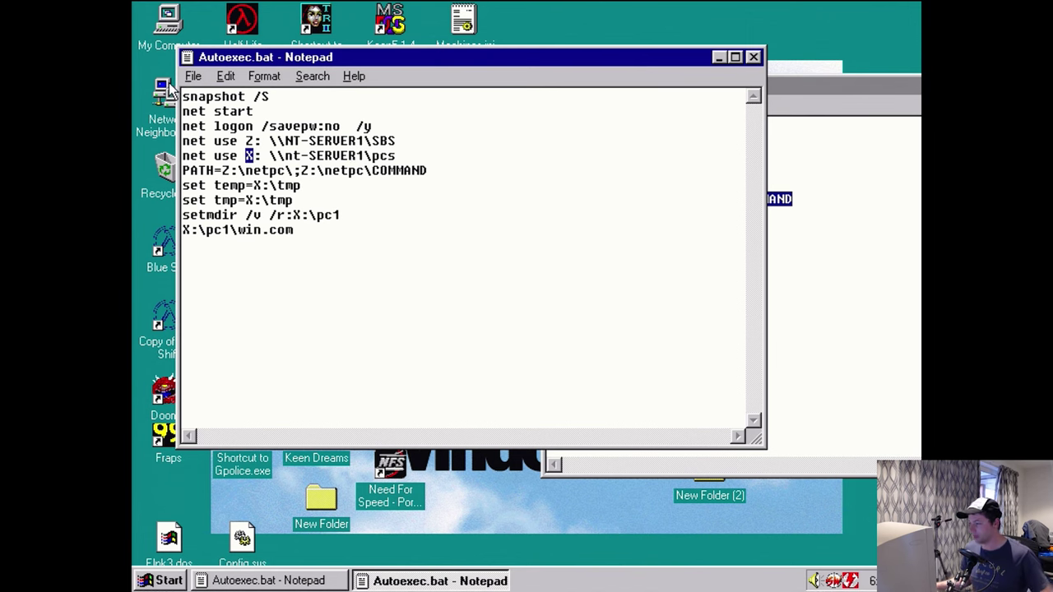
# - Save the autoexec file and close both Notepad windows
pyautogui.click(193, 76)
pyautogui.click(207, 129)
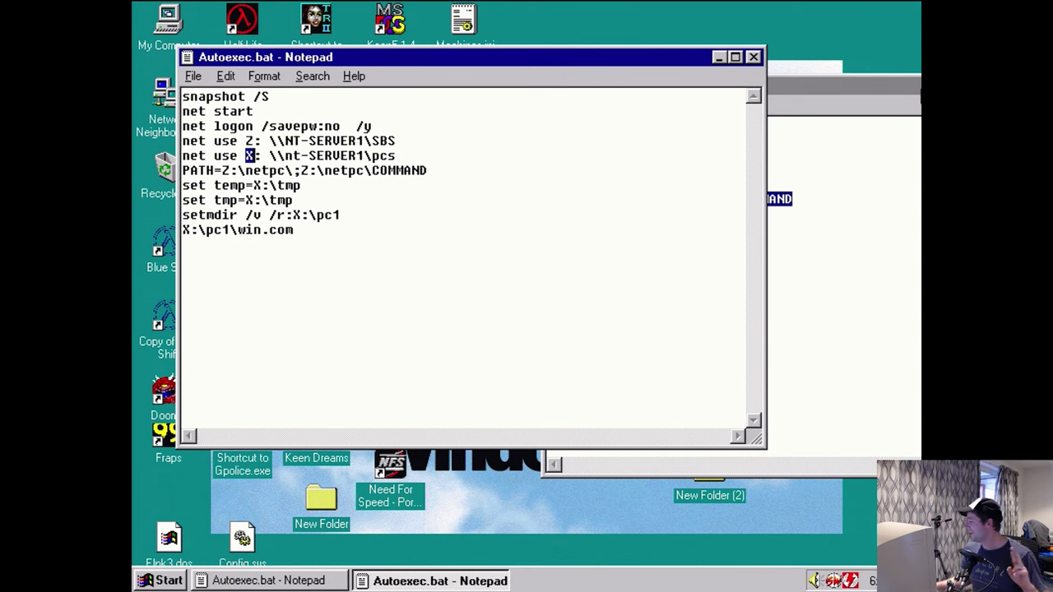
pyautogui.click(898, 93)
pyautogui.doubleClick(708, 84)
pyautogui.click(914, 9)
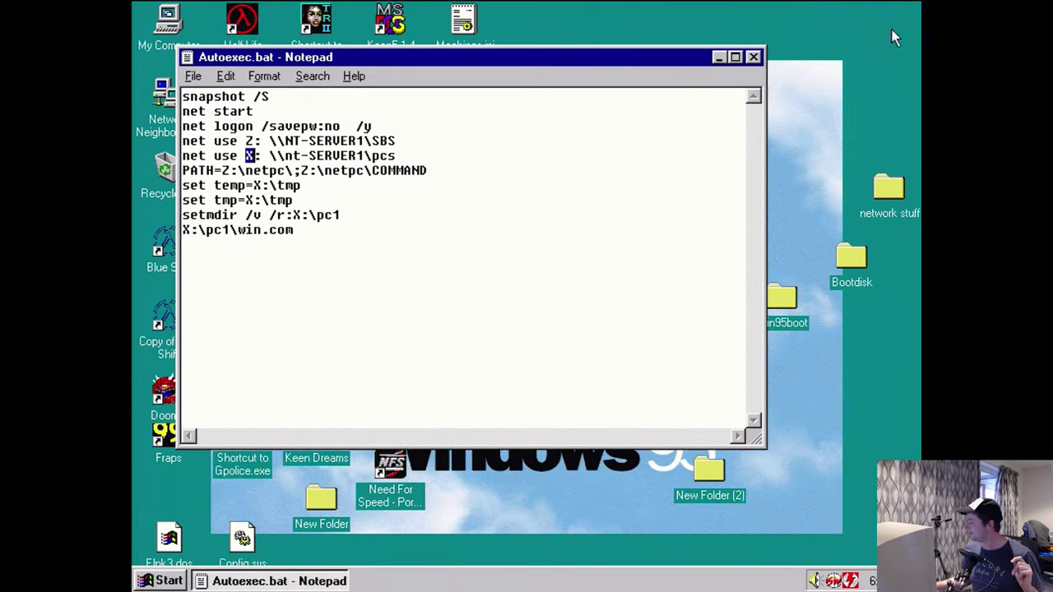
pyautogui.click(753, 56)
# - Shut down Windows from the Start menu, confirming with Yes
pyautogui.click(163, 581)
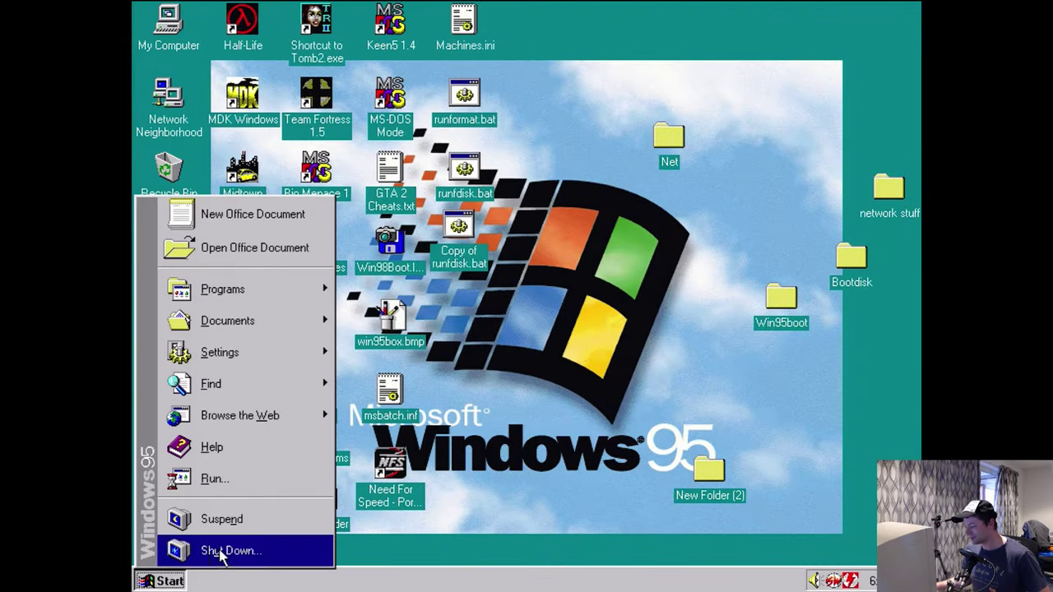
pyautogui.click(222, 553)
pyautogui.click(479, 381)
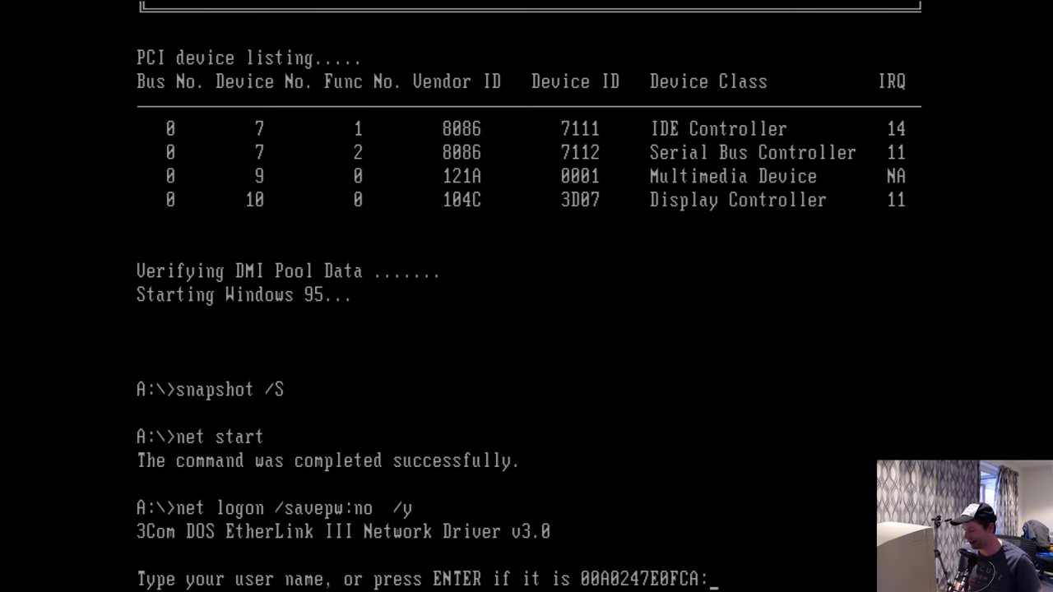
# - Log on to the network as administrator with the account password
pyautogui.write('admin')
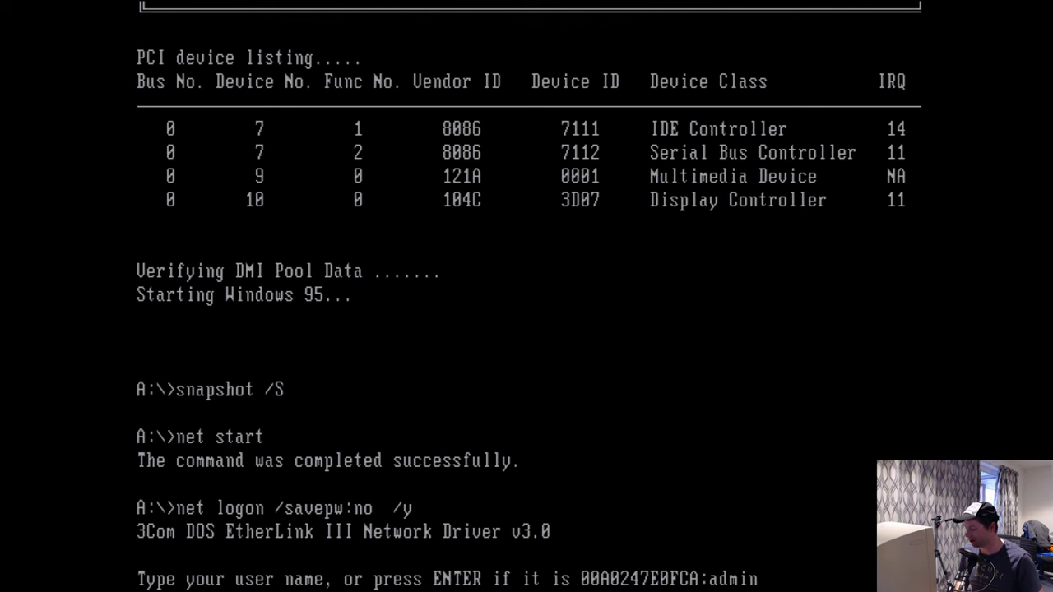
pyautogui.write('istrator')
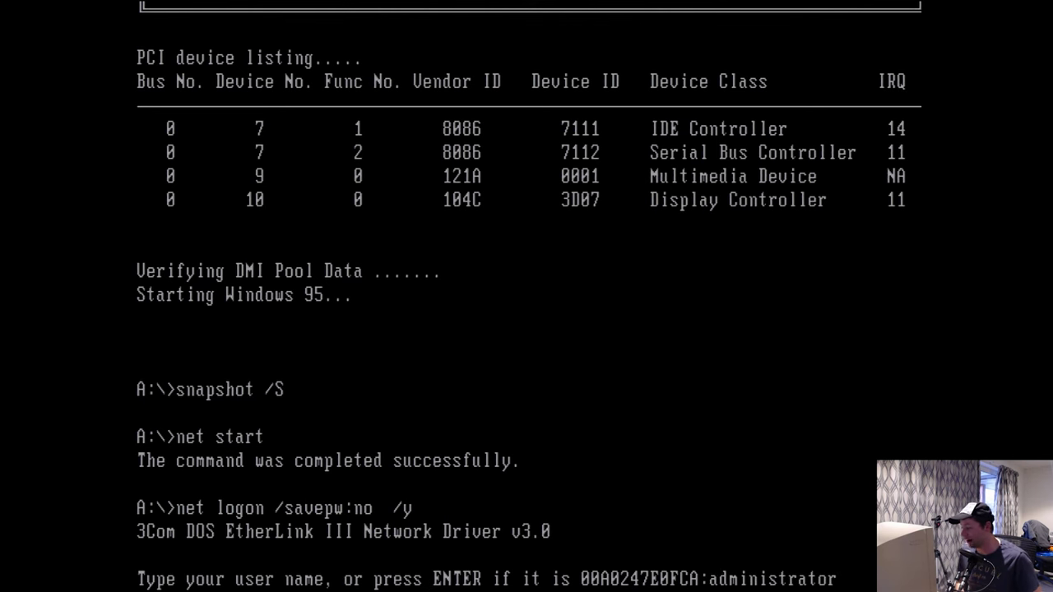
pyautogui.press('Return')
pyautogui.write('*******')
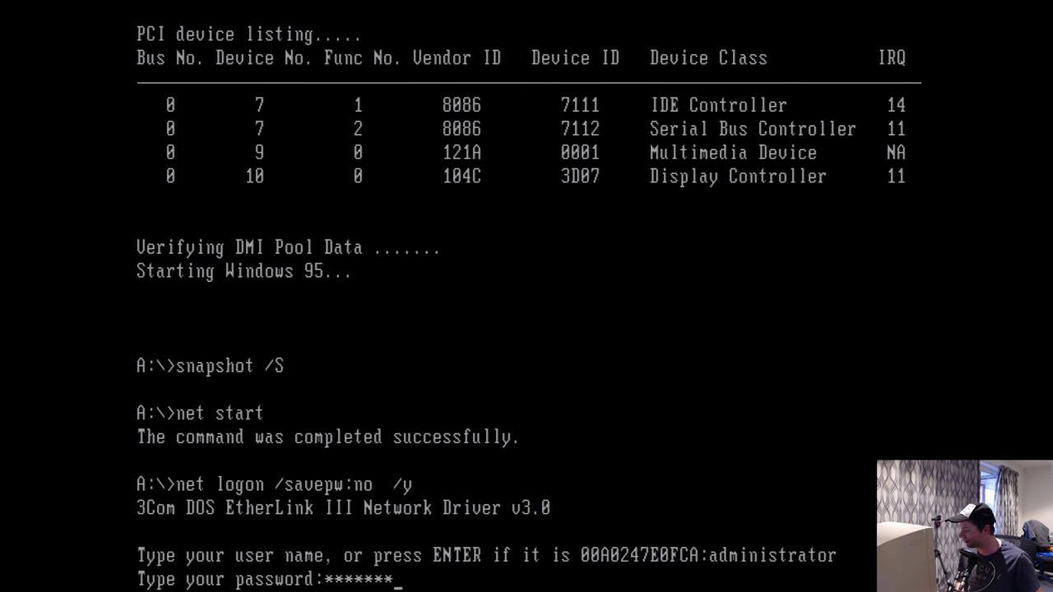
pyautogui.press('Return')
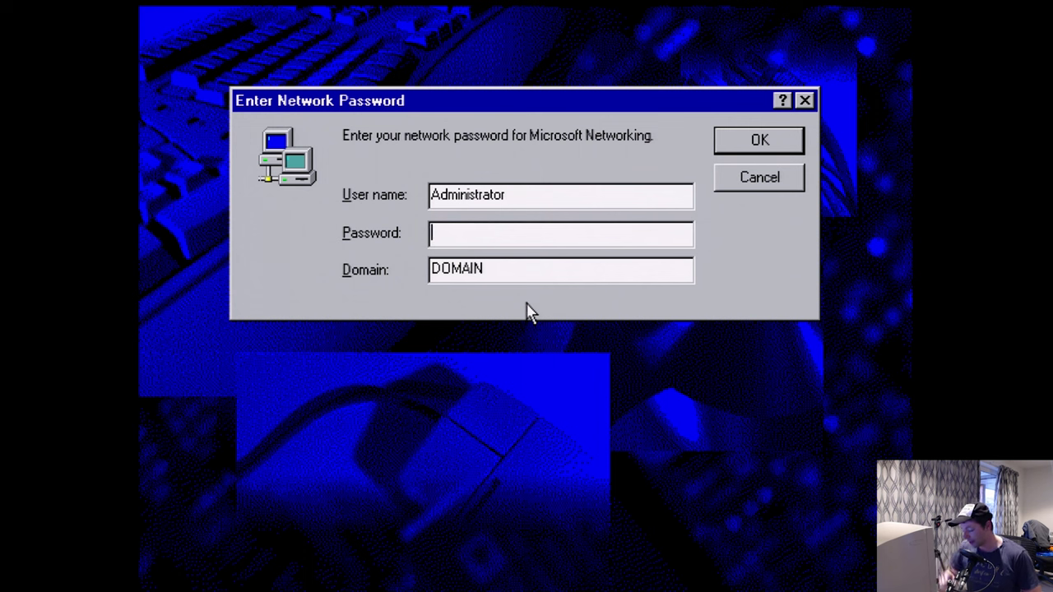
# - Enter the network password and confirm it as the new Windows password
pyautogui.write('*******')
pyautogui.press('Return')
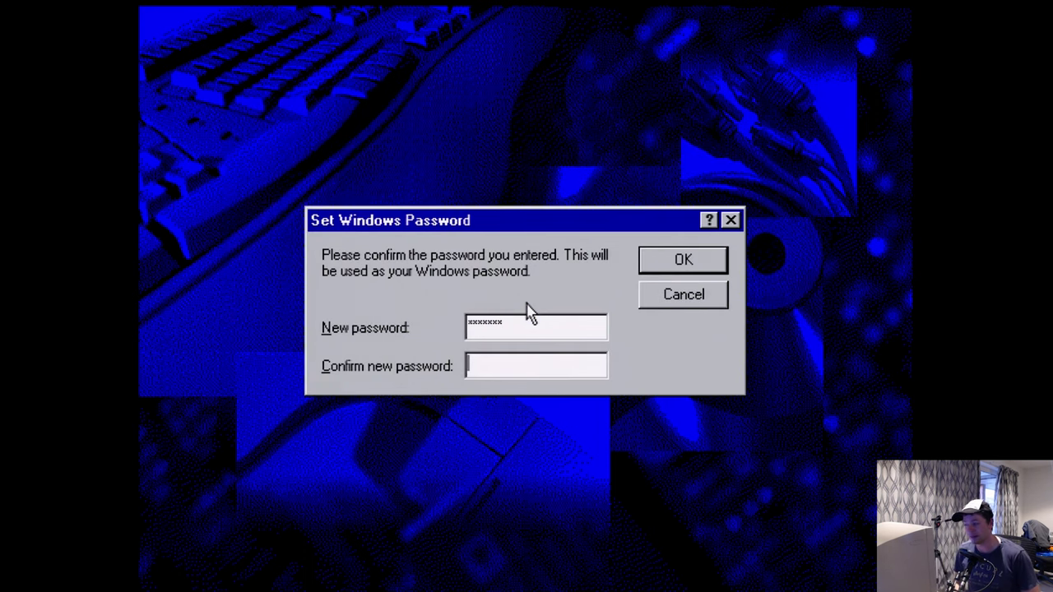
pyautogui.write('*******')
pyautogui.press('Return')
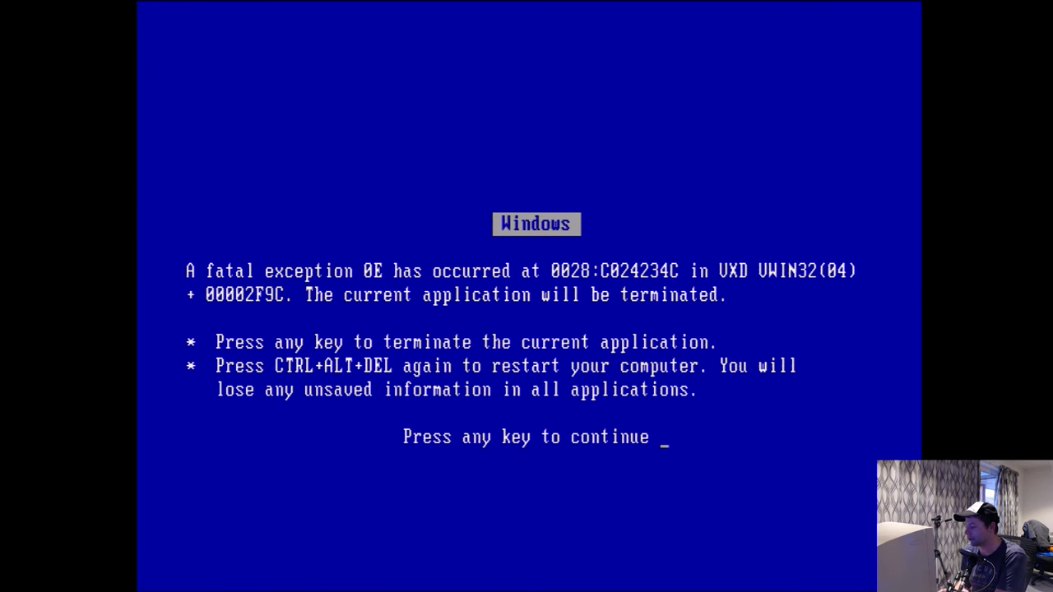
# - Dismiss both fatal exception 0E screens so the current application terminates and Setup continues
pyautogui.press('Return')
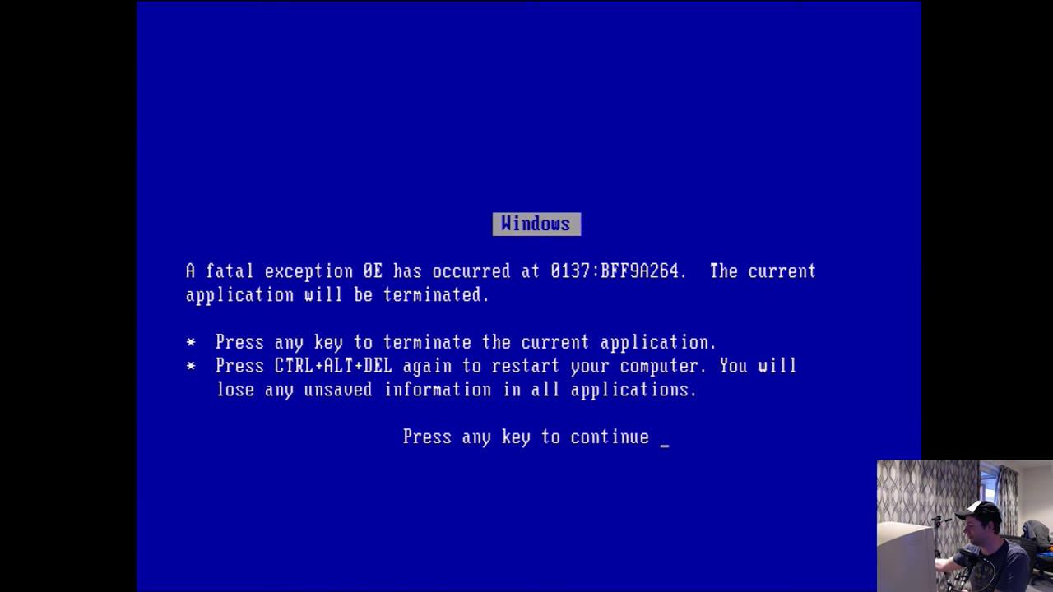
pyautogui.press('Return')
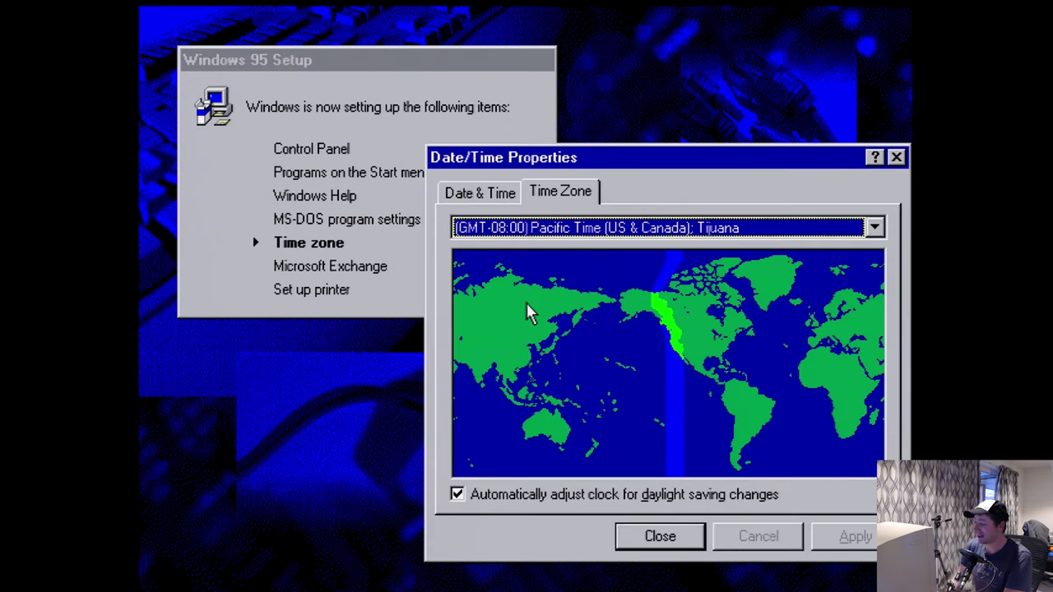
# - Set the time zone to GMT+12 Wellington, then cancel the Inbox Setup and Add Printer wizards
pyautogui.press('End')
pyautogui.press('Return')
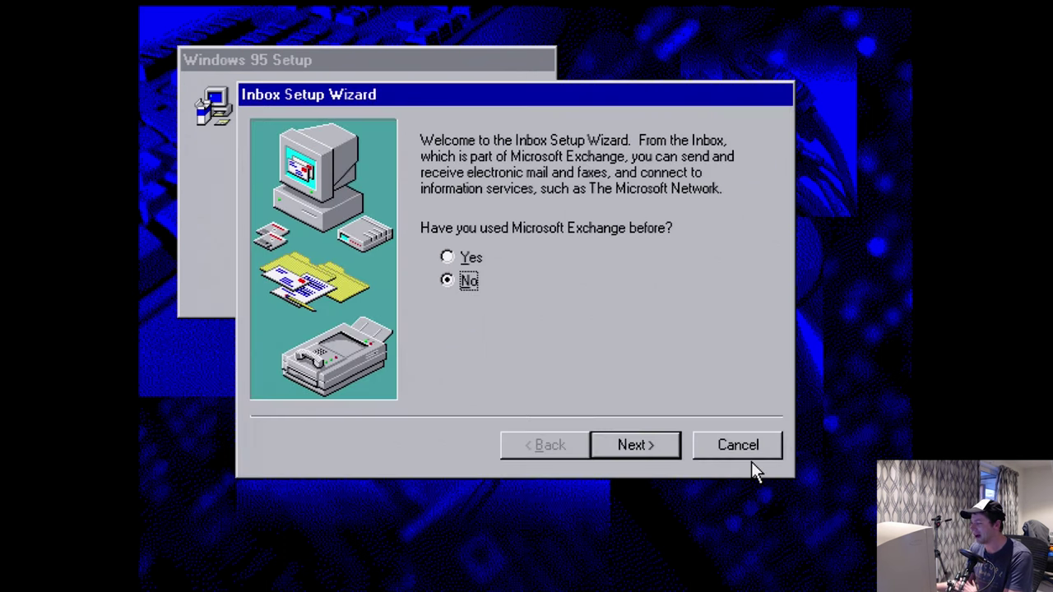
pyautogui.click(749, 455)
pyautogui.click(500, 390)
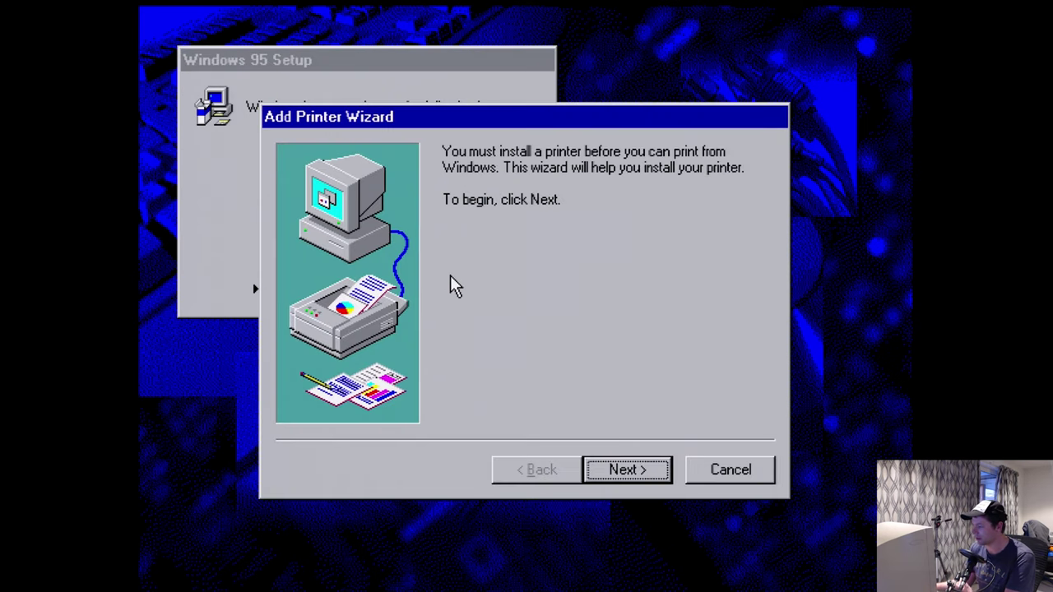
pyautogui.click(704, 476)
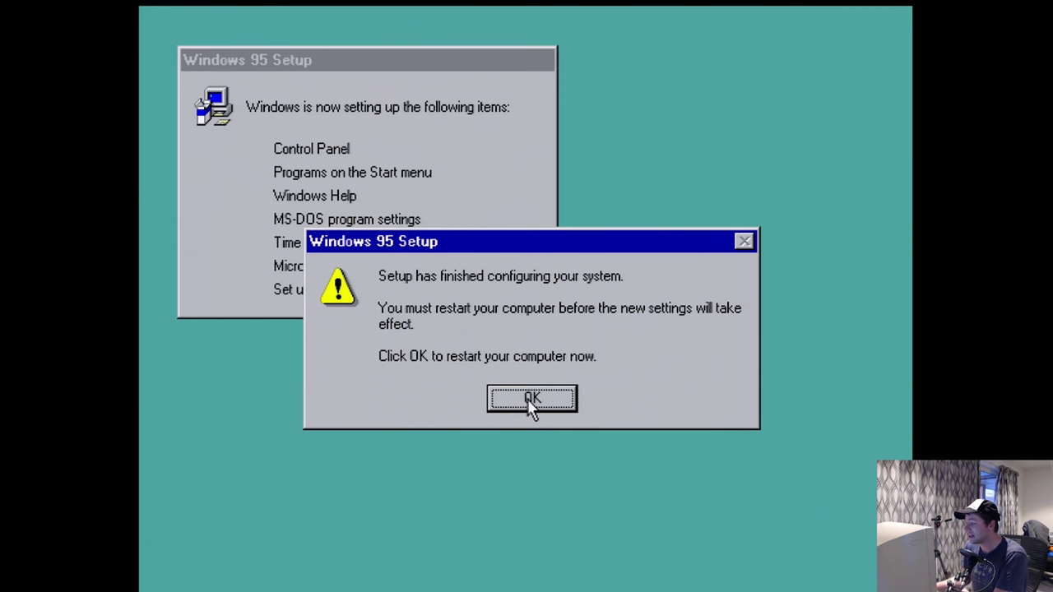
# - Confirm the 'Setup has finished configuring your system' prompt so the computer restarts
pyautogui.click(528, 401)
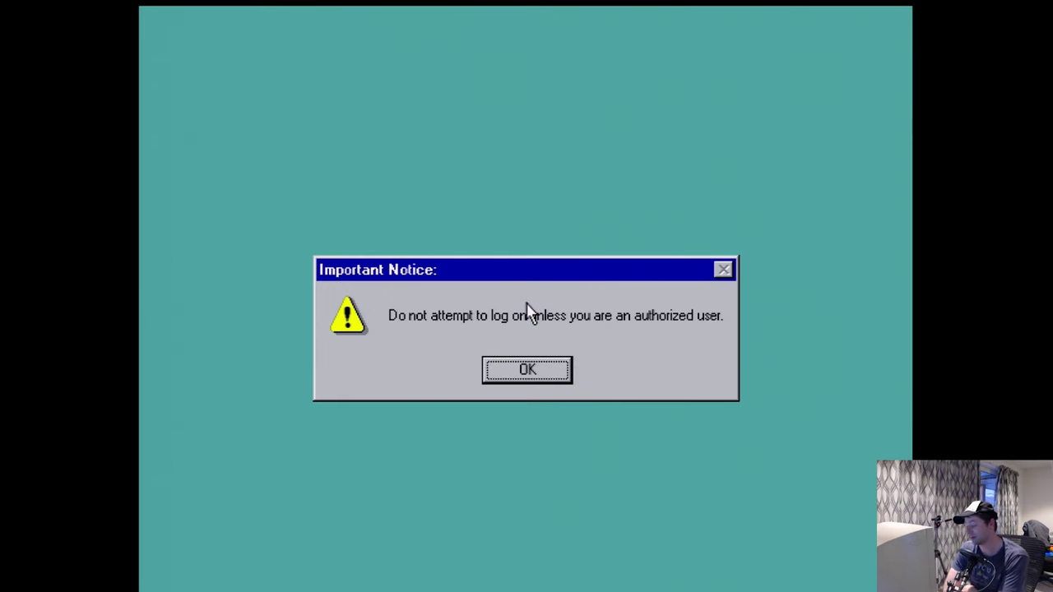
# - Dismiss the Important Notice and log on by entering the network password
pyautogui.press('Return')
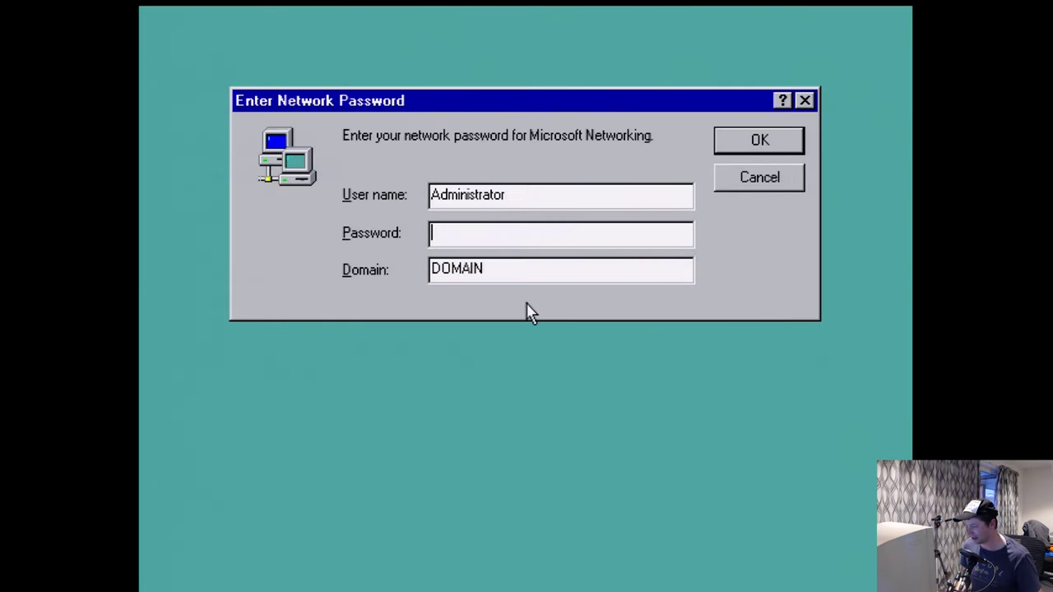
pyautogui.write('*****')
pyautogui.press('Return')
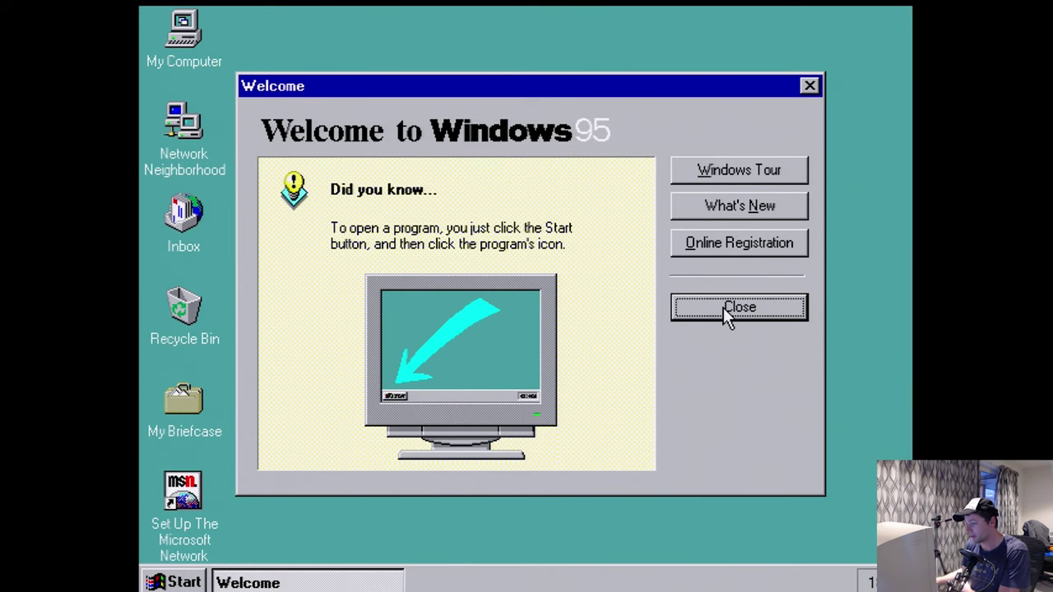
# - Close the Welcome screen and open My Computer's Properties to view version 4.00.950 system details
pyautogui.click(724, 308)
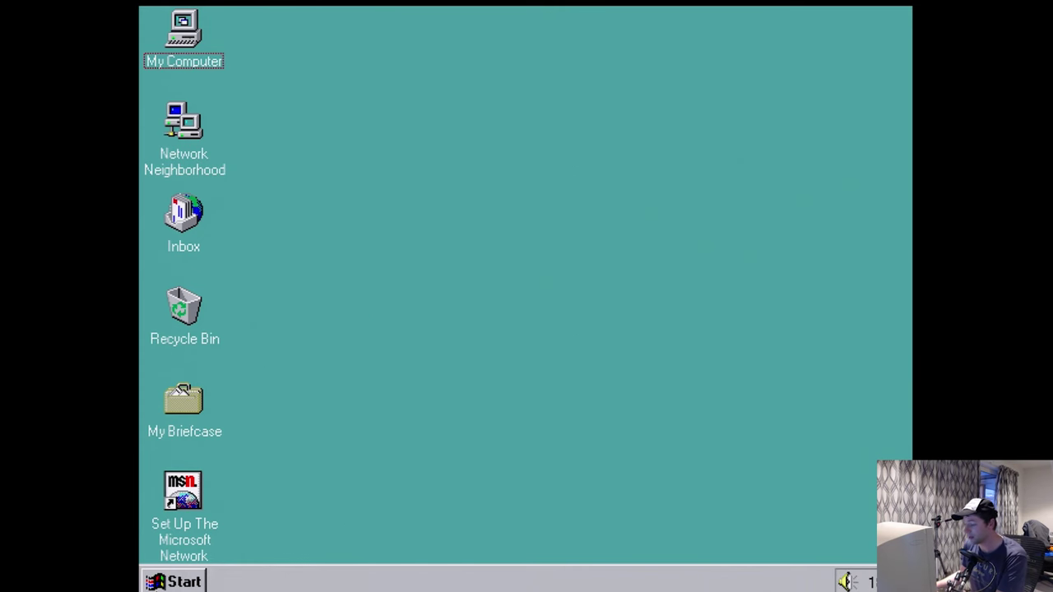
pyautogui.click(175, 582)
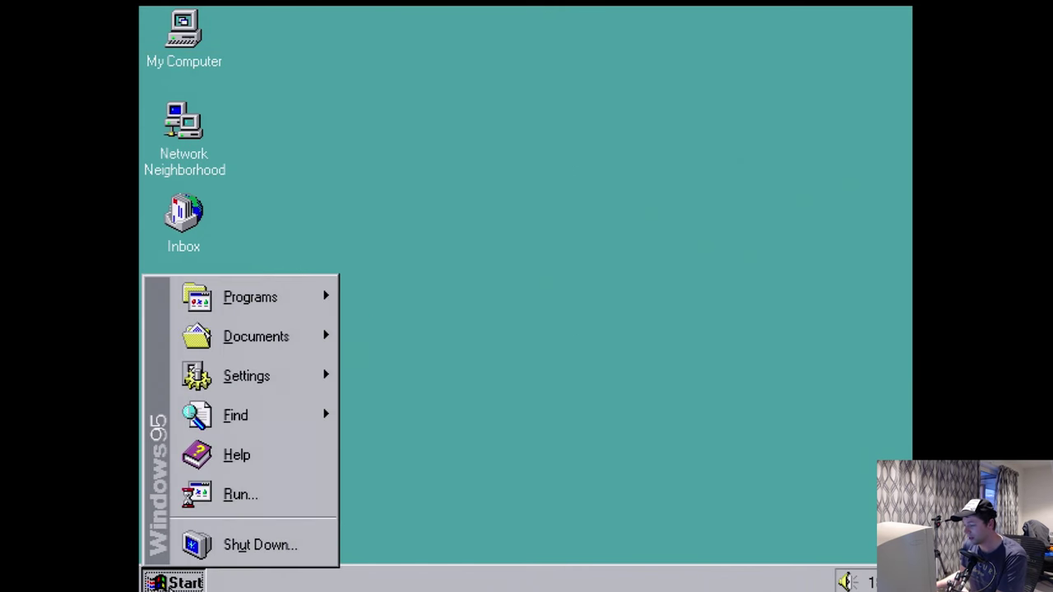
pyautogui.rightClick(176, 23)
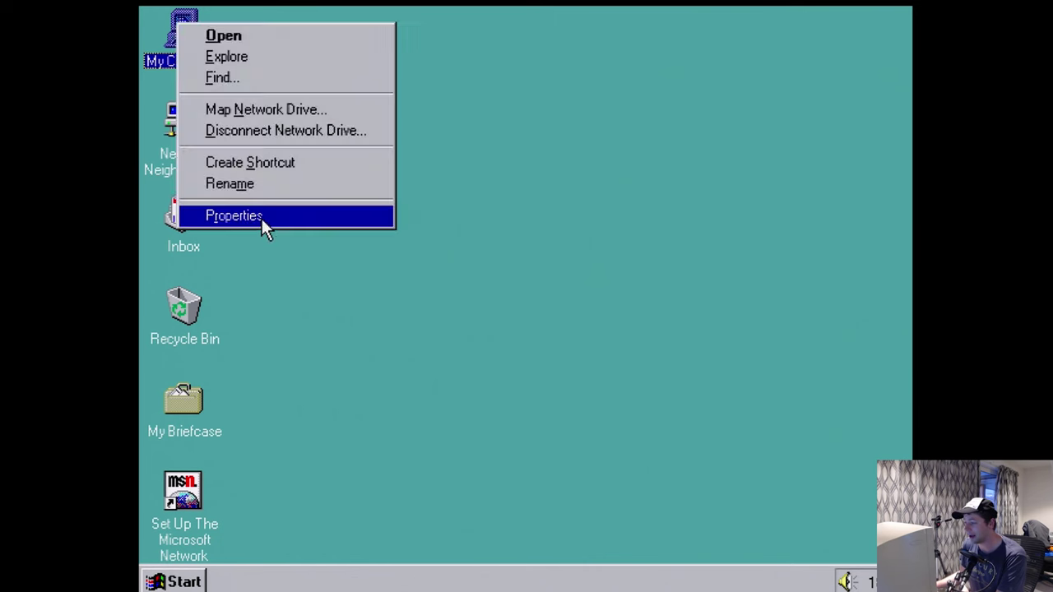
pyautogui.click(260, 216)
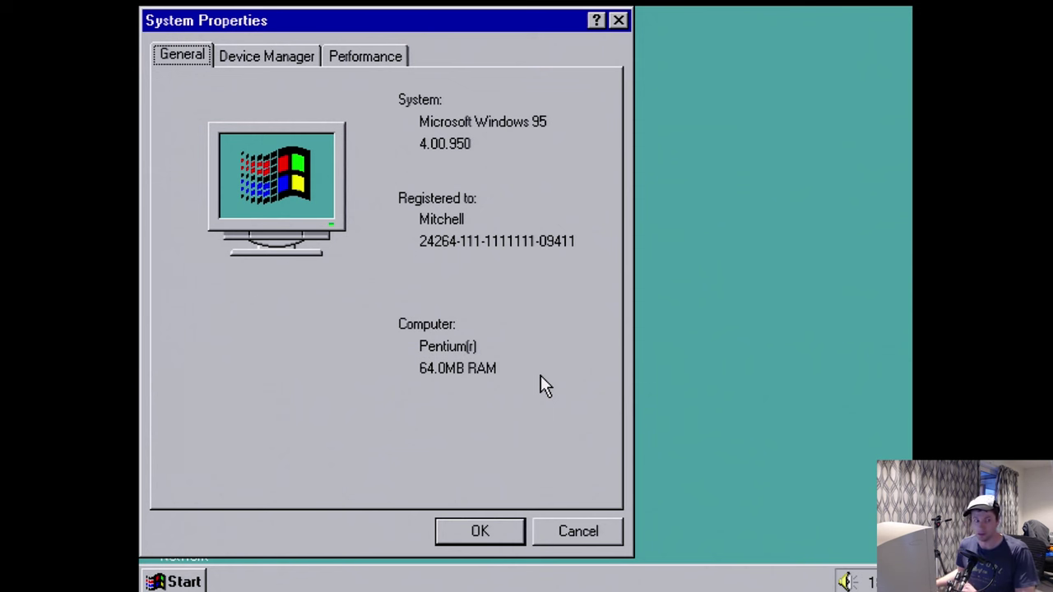
# - In Device Manager, expand Other devices and Network adapters to check PCI devices and the 3Com EtherLink III, then close System Properties
pyautogui.click(276, 56)
pyautogui.click(184, 307)
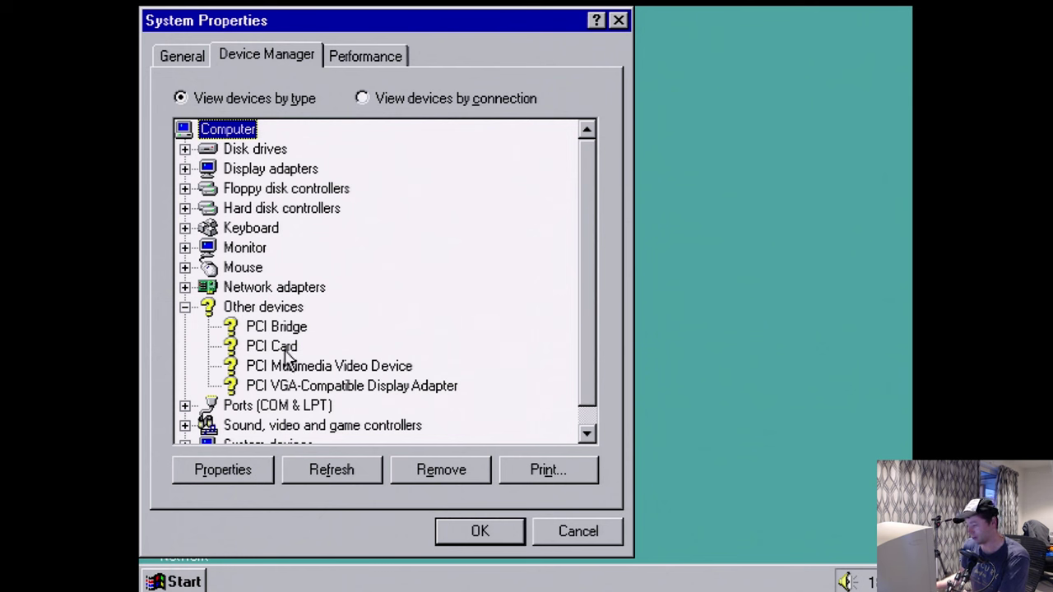
pyautogui.click(185, 287)
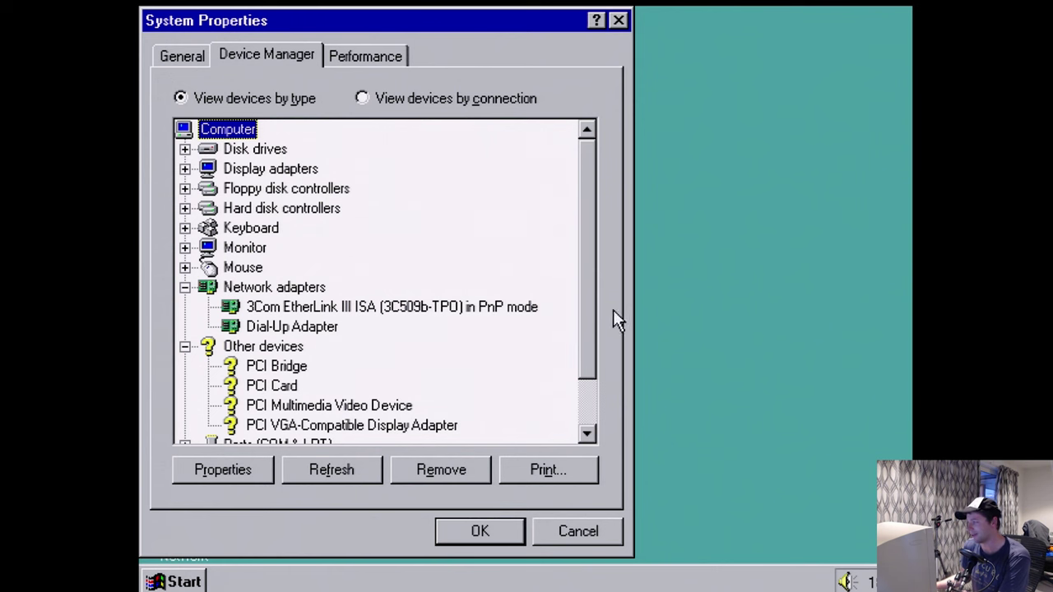
pyautogui.click(619, 21)
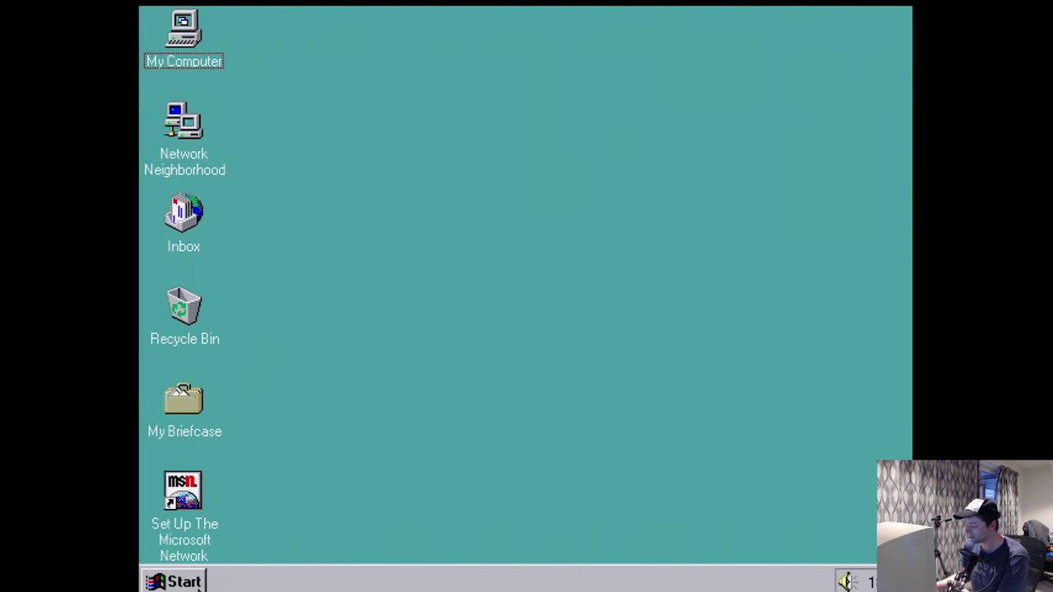
pyautogui.click(198, 582)
pyautogui.moveTo(272, 383)
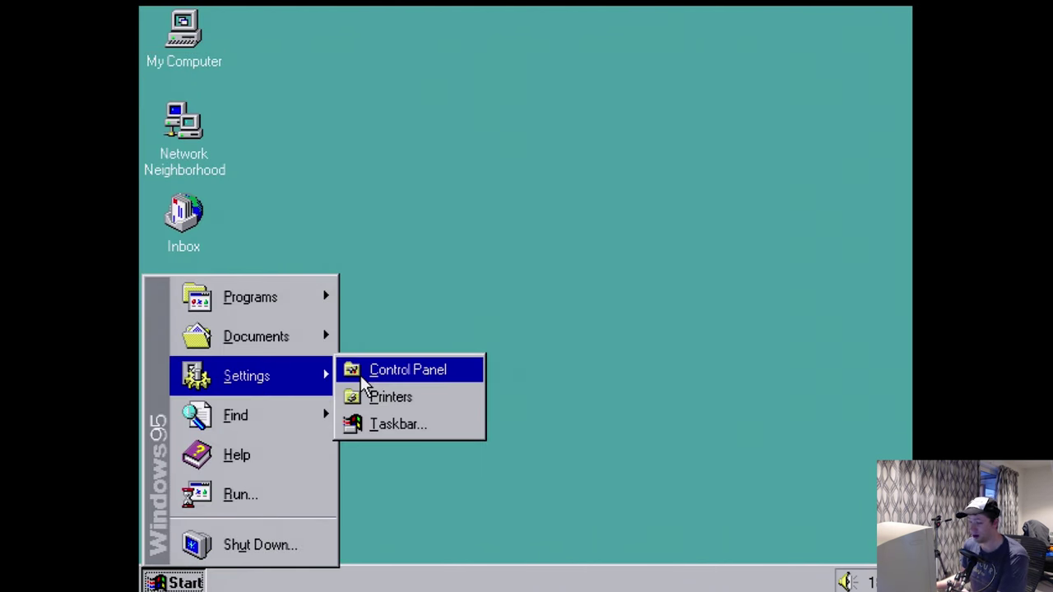
pyautogui.click(363, 383)
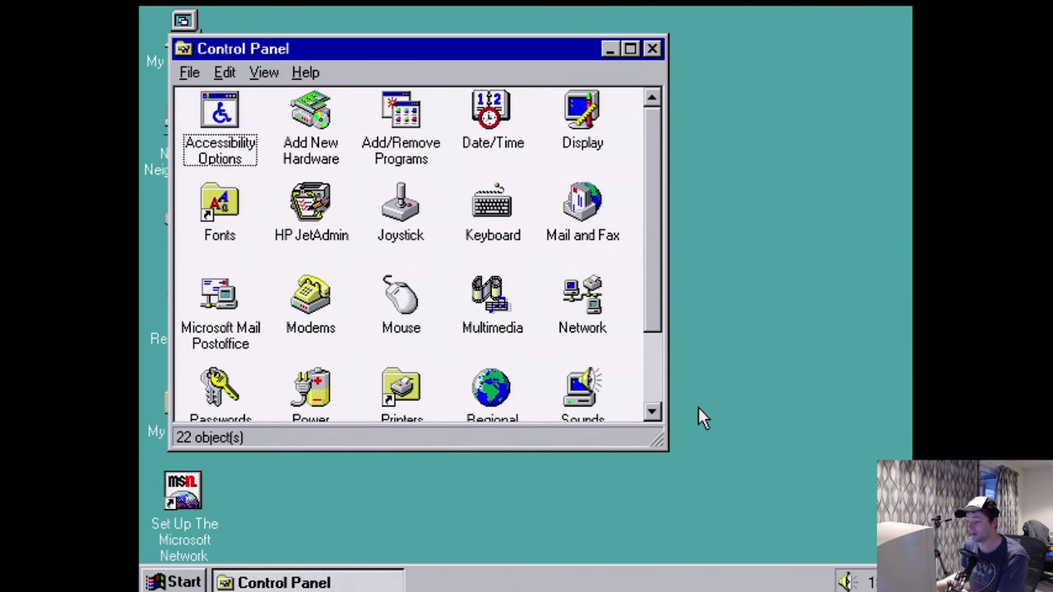
pyautogui.moveTo(663, 444); pyautogui.dragTo(795, 482)
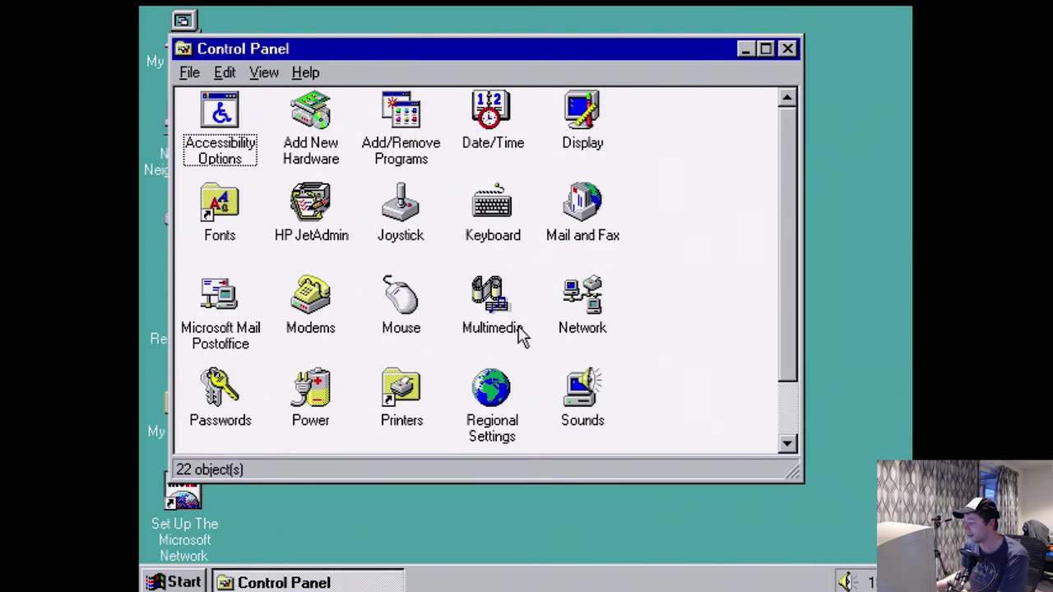
pyautogui.click(265, 74)
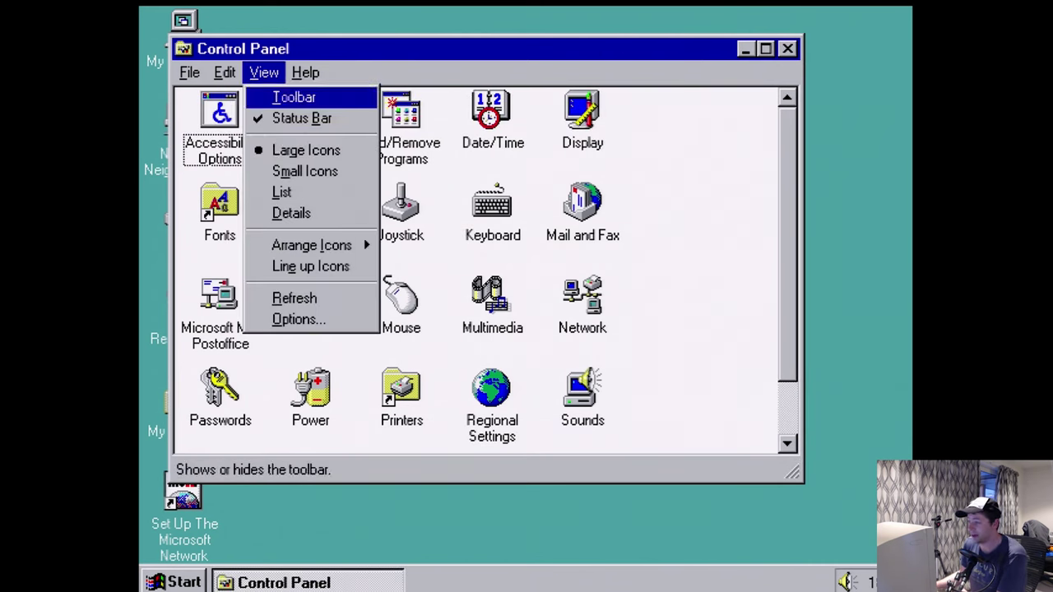
pyautogui.click(284, 97)
pyautogui.doubleClick(183, 21)
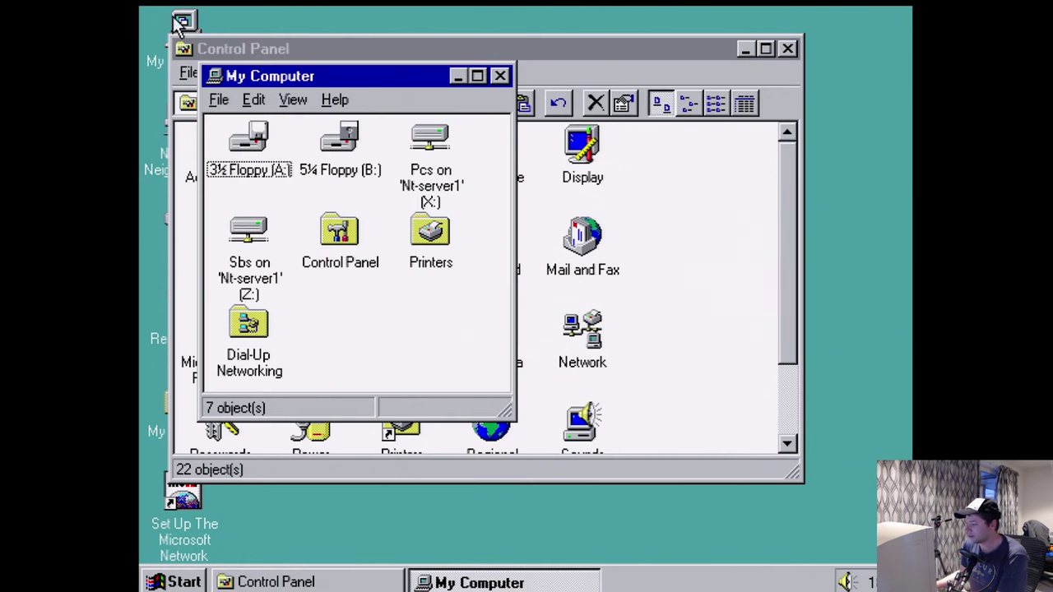
pyautogui.moveTo(507, 408); pyautogui.dragTo(716, 444)
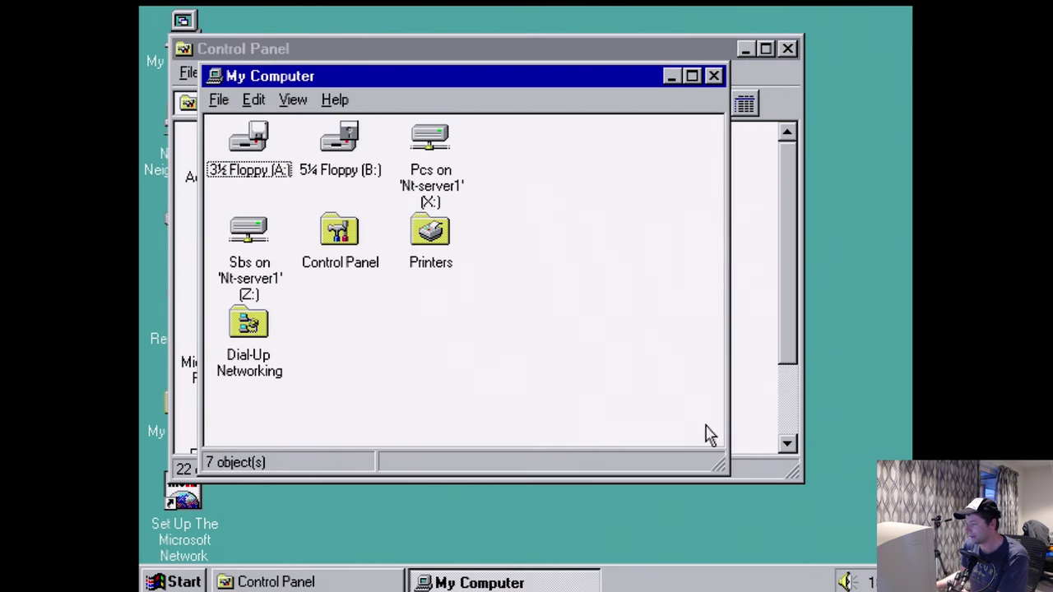
pyautogui.doubleClick(439, 188)
pyautogui.click(284, 189)
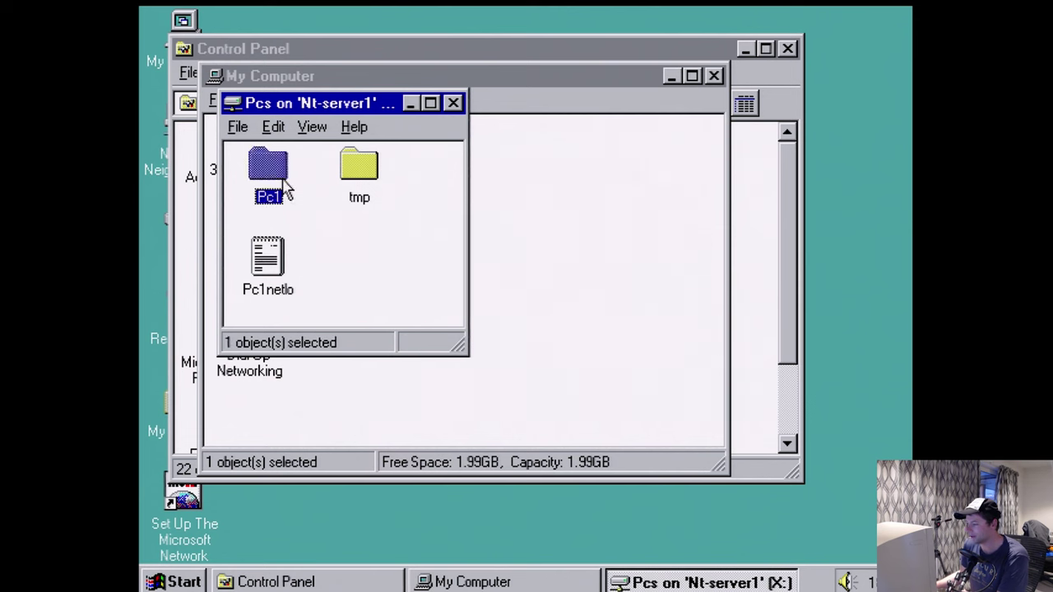
pyautogui.doubleClick(284, 189)
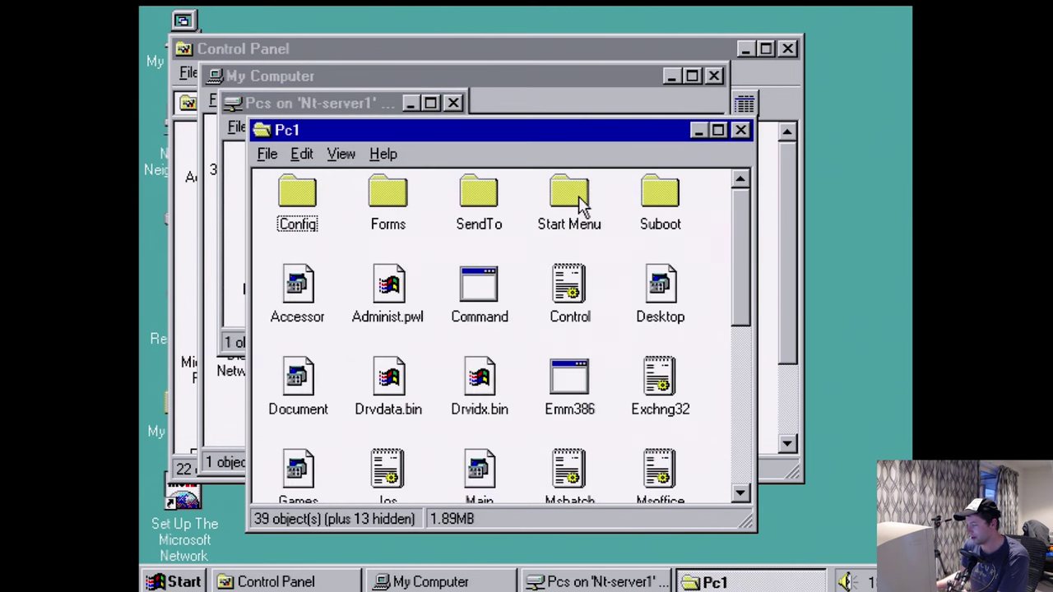
pyautogui.click(742, 130)
pyautogui.click(454, 103)
pyautogui.click(275, 216)
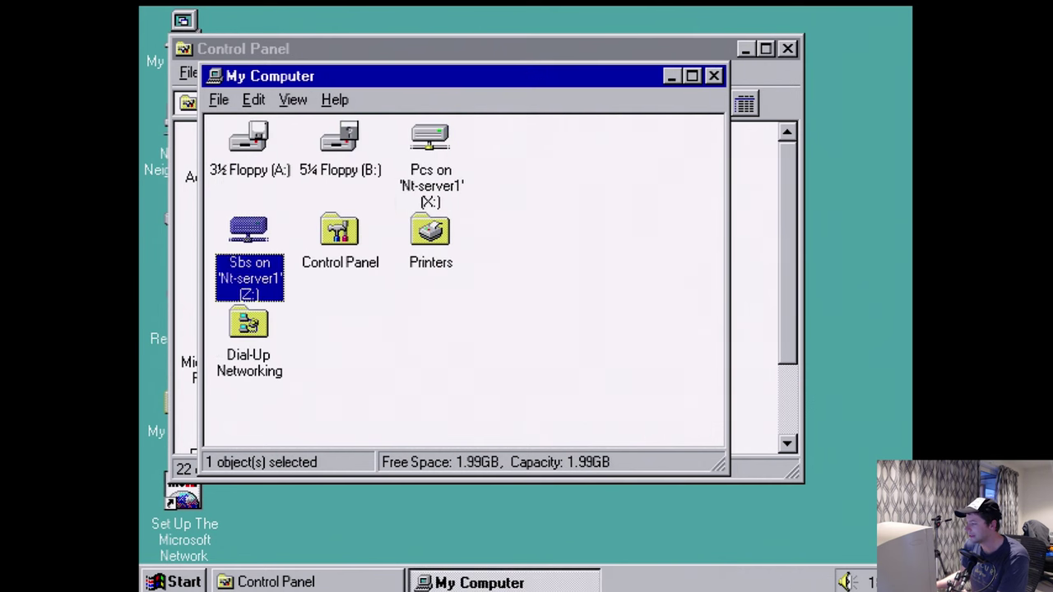
pyautogui.doubleClick(248, 235)
pyautogui.doubleClick(190, 86)
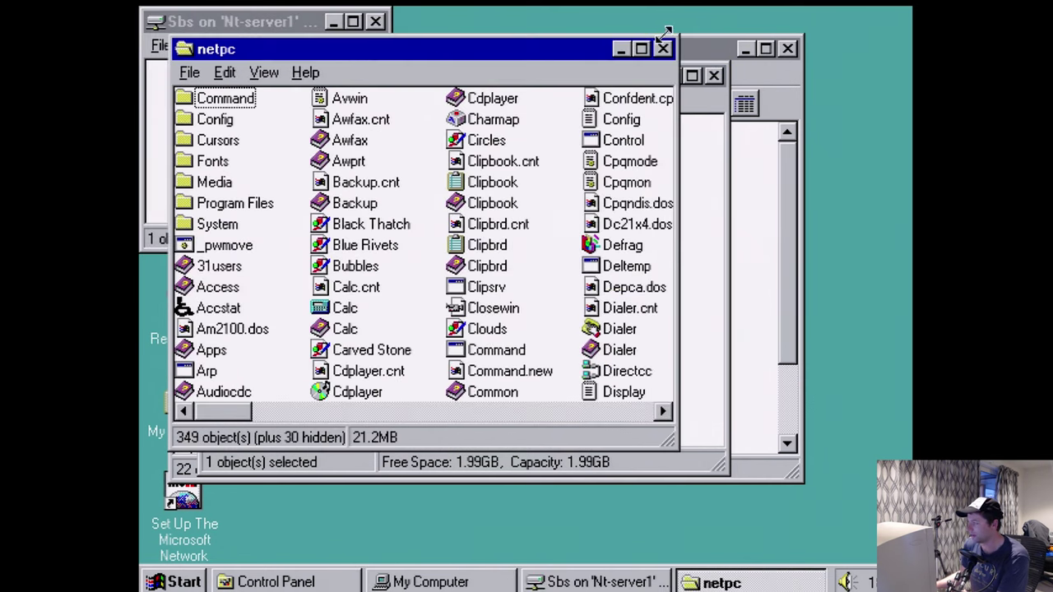
pyautogui.click(664, 48)
pyautogui.click(353, 20)
pyautogui.click(898, 16)
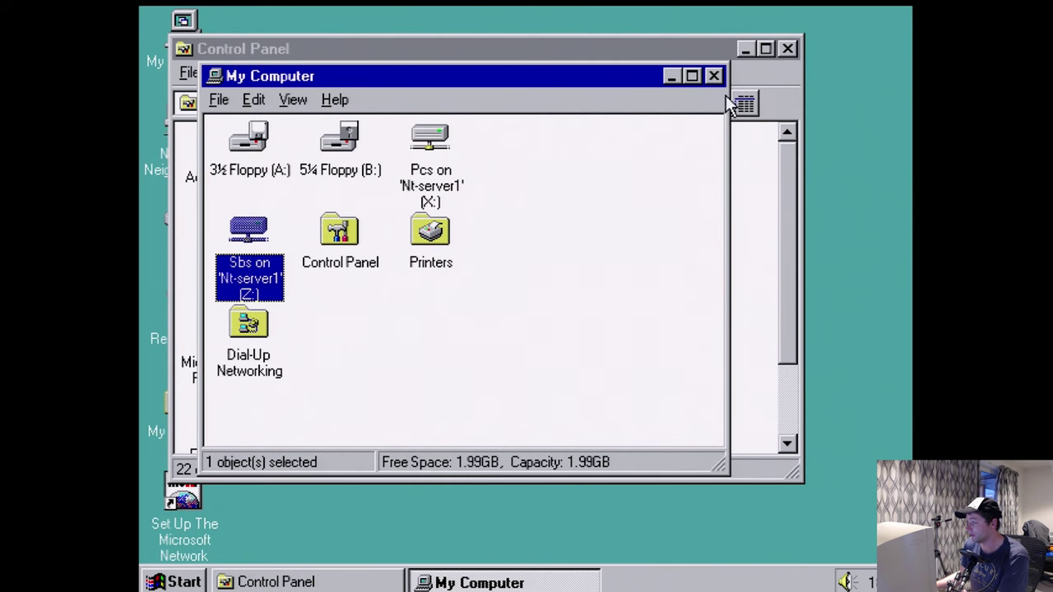
pyautogui.click(713, 76)
pyautogui.click(787, 49)
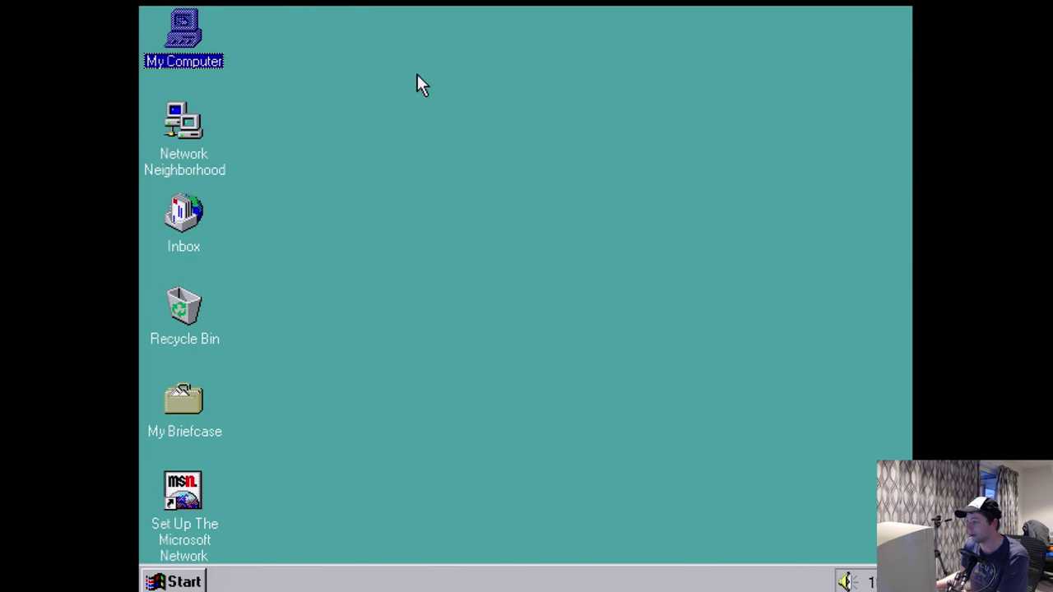
# - Open My Computer and turn on its toolbar
pyautogui.doubleClick(188, 56)
pyautogui.click(294, 100)
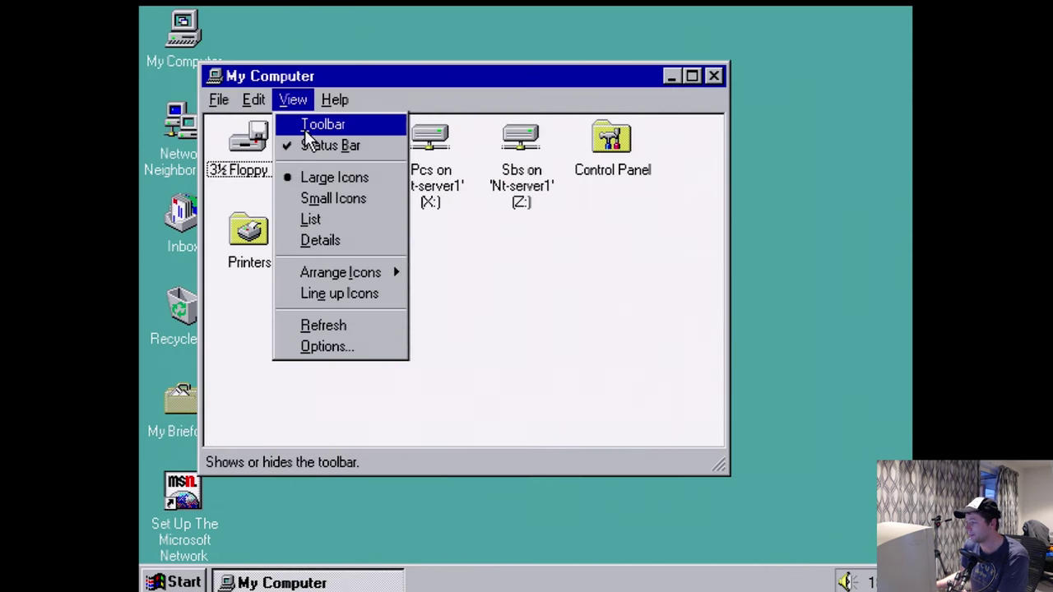
pyautogui.click(323, 124)
# - In folder Options, browse in a single window, show full MS-DOS paths, and show registered file extensions
pyautogui.click(294, 100)
pyautogui.click(327, 347)
pyautogui.click(349, 326)
pyautogui.click(590, 527)
pyautogui.click(311, 94)
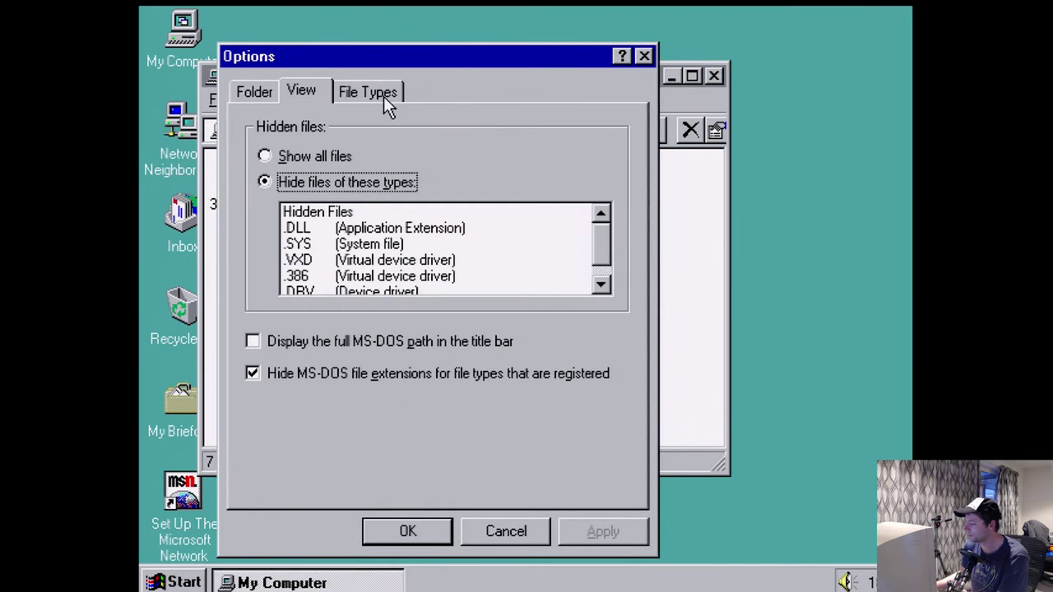
pyautogui.click(332, 344)
pyautogui.click(361, 378)
pyautogui.click(589, 533)
pyautogui.click(546, 532)
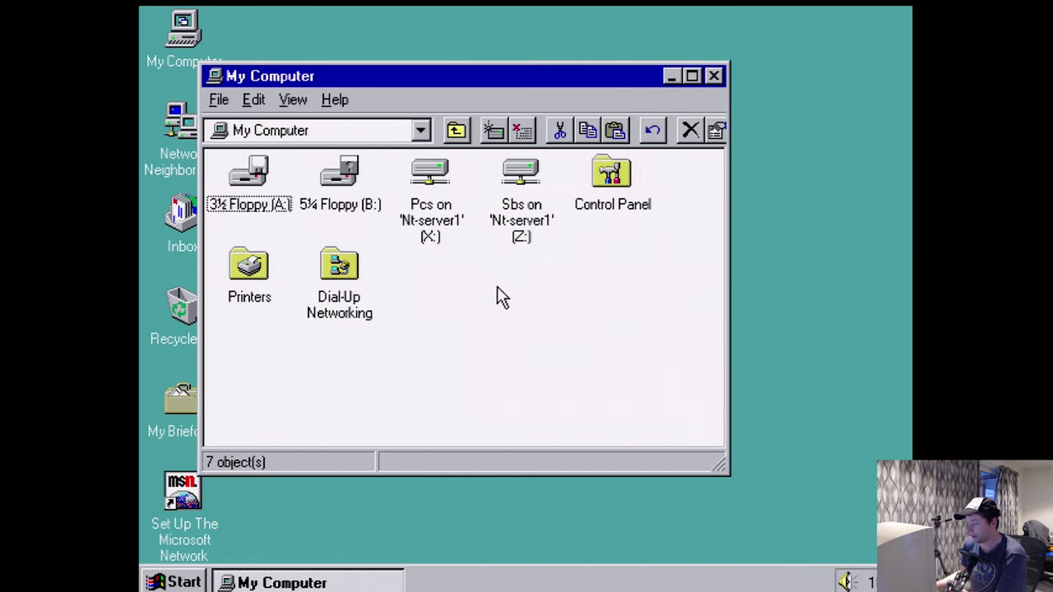
# - Open the Control Panel through Start > Settings
pyautogui.click(176, 583)
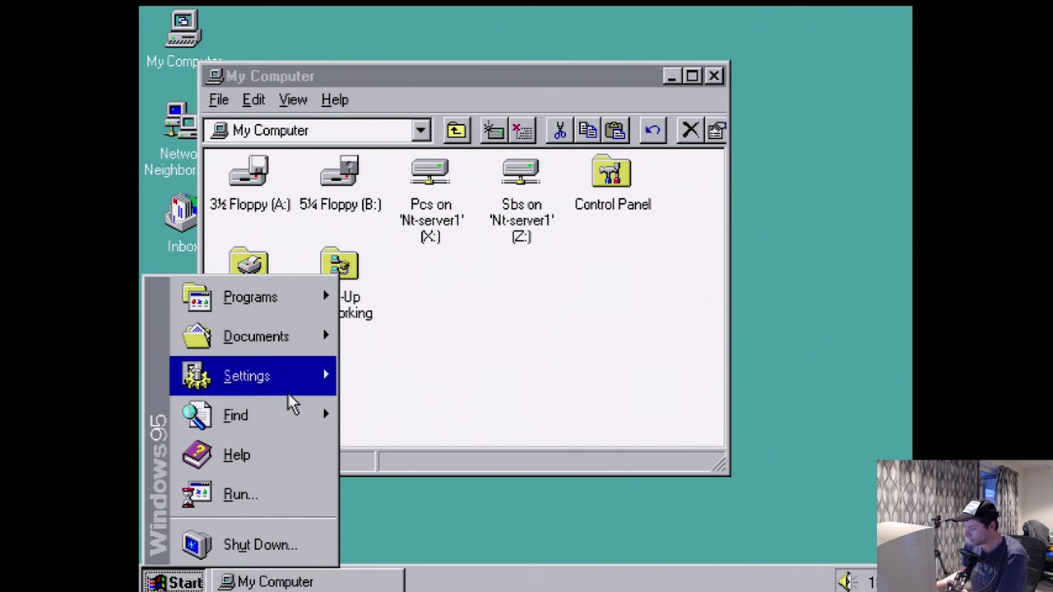
pyautogui.moveTo(290, 395)
pyautogui.moveTo(303, 299)
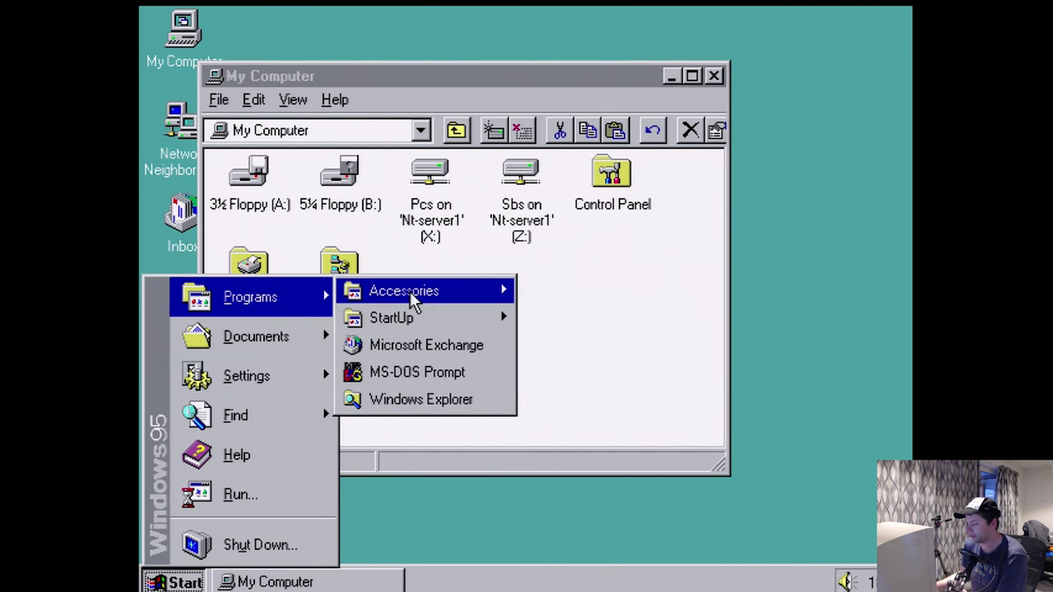
pyautogui.moveTo(413, 302)
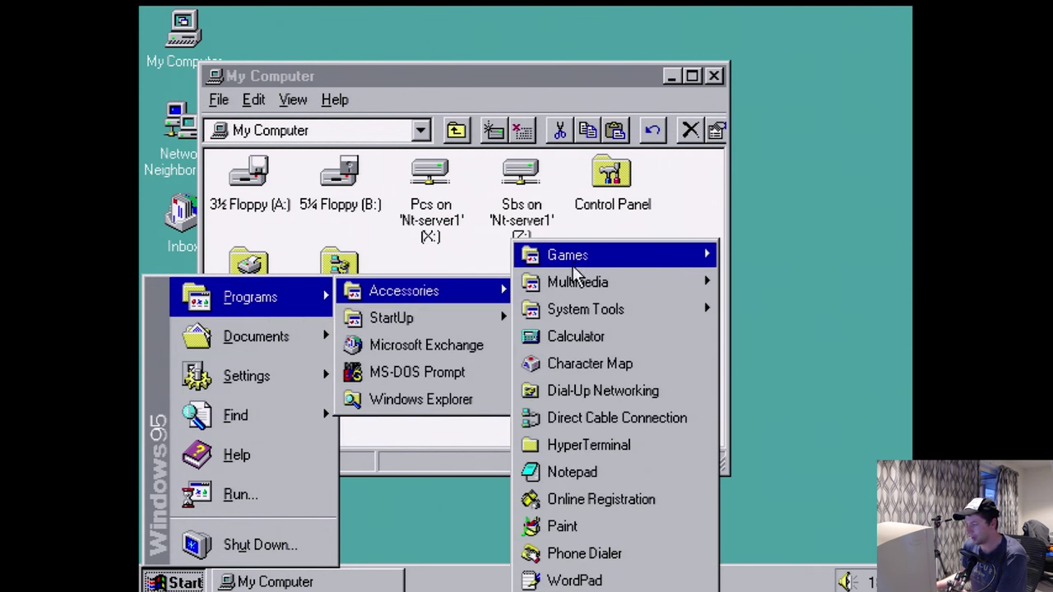
pyautogui.moveTo(576, 264)
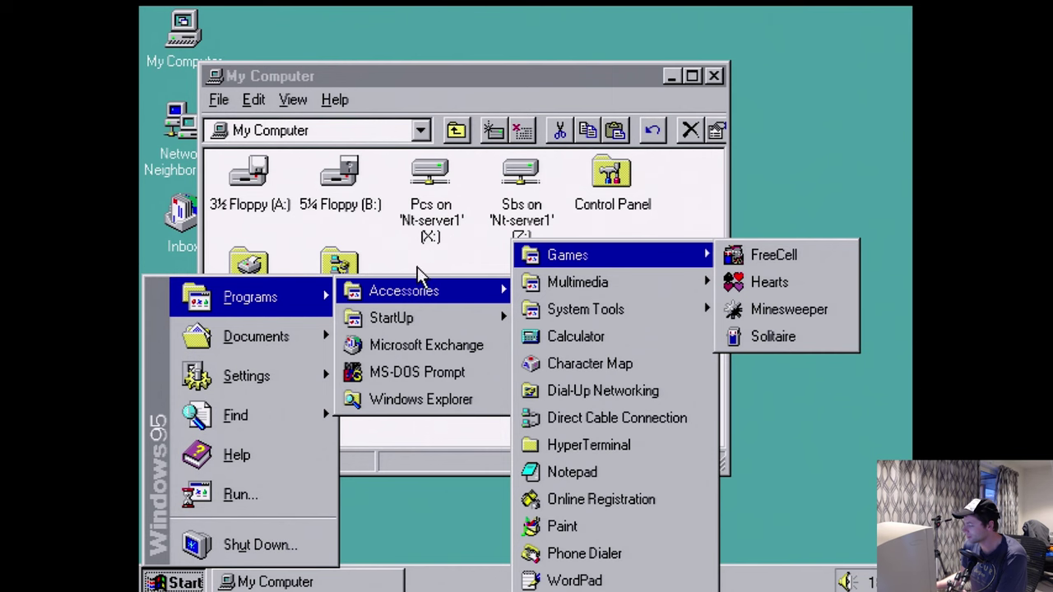
pyautogui.moveTo(272, 376)
pyautogui.click(412, 371)
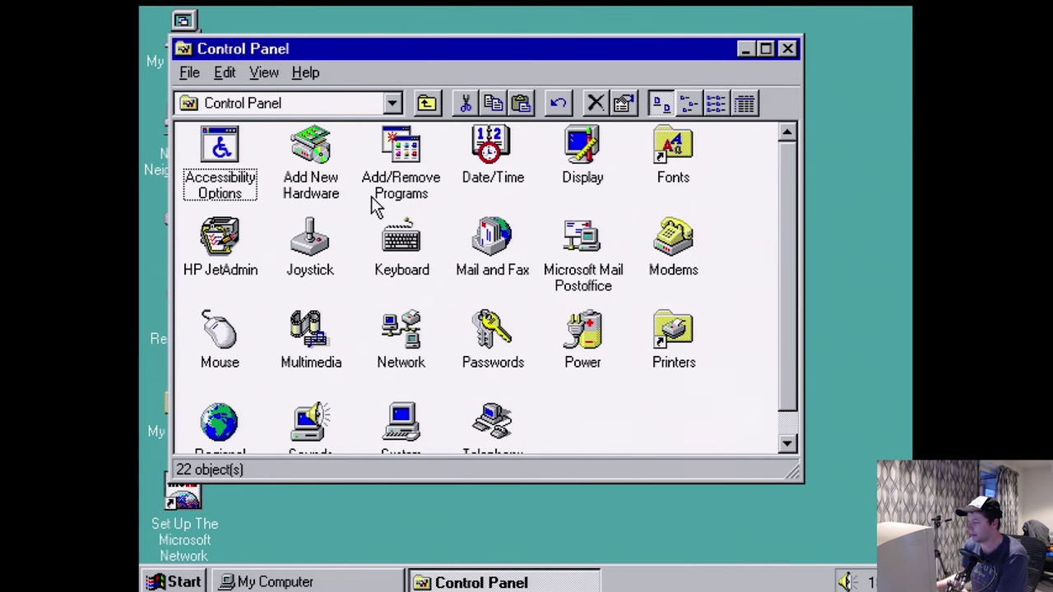
# - Open and cancel Add New Hardware and Microsoft Mail Postoffice, then enlarge the Control Panel to show all 22 items
pyautogui.doubleClick(320, 202)
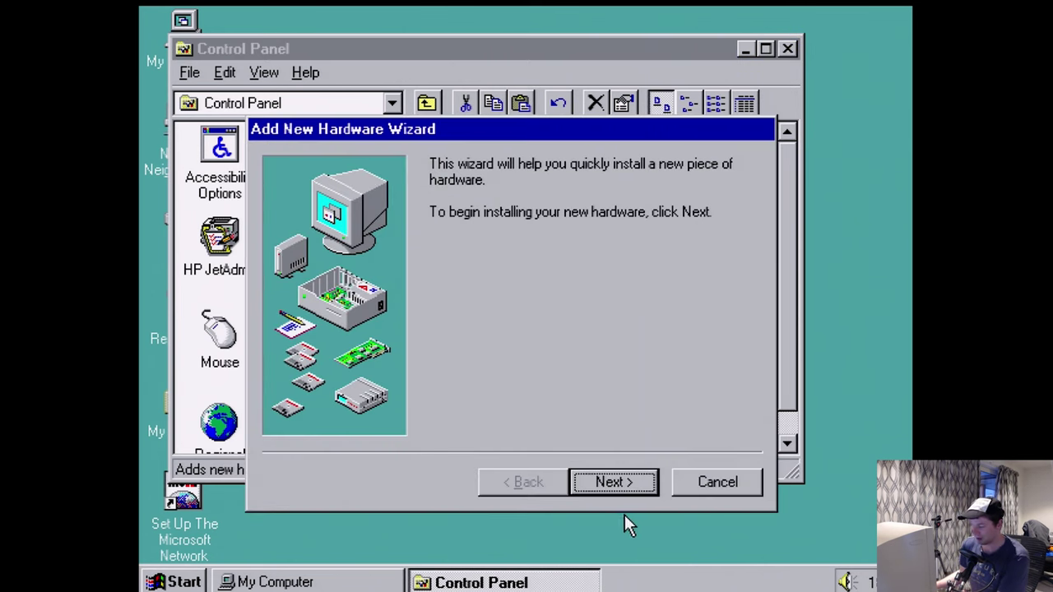
pyautogui.click(701, 489)
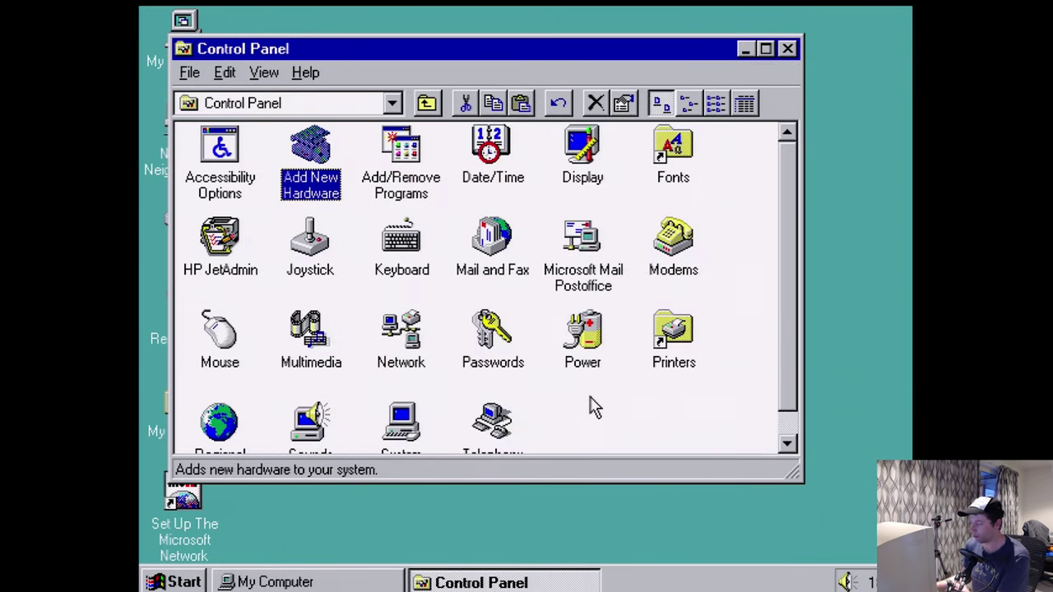
pyautogui.doubleClick(573, 292)
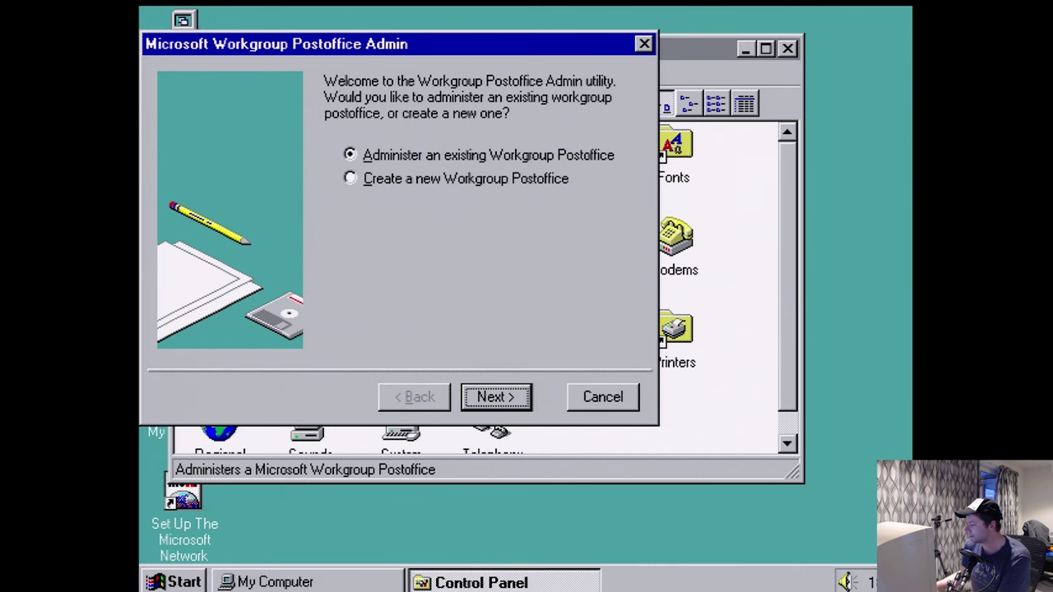
pyautogui.click(603, 401)
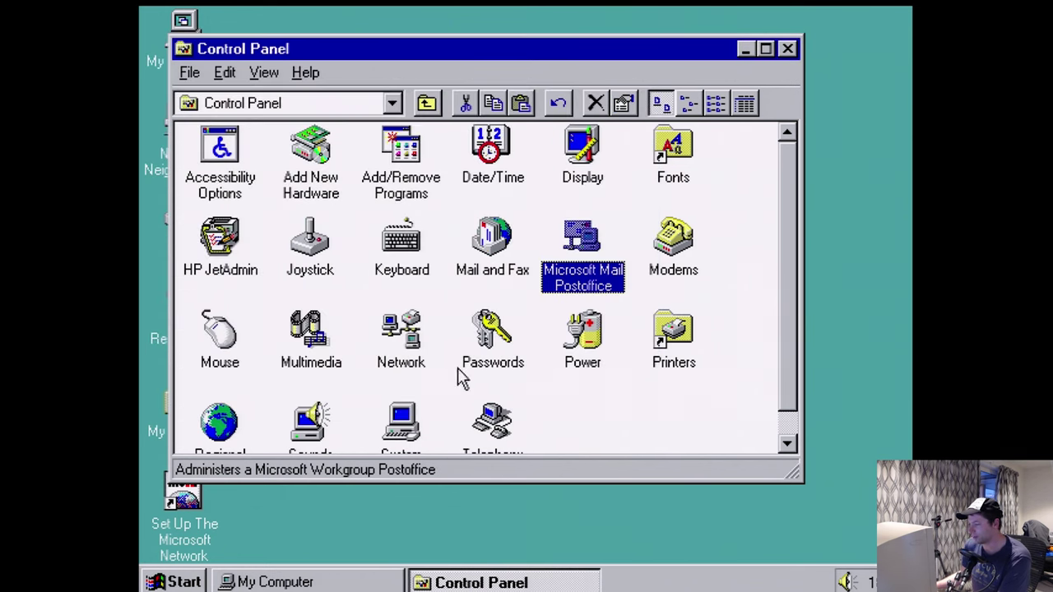
pyautogui.moveTo(795, 474); pyautogui.dragTo(844, 513)
pyautogui.click(219, 238)
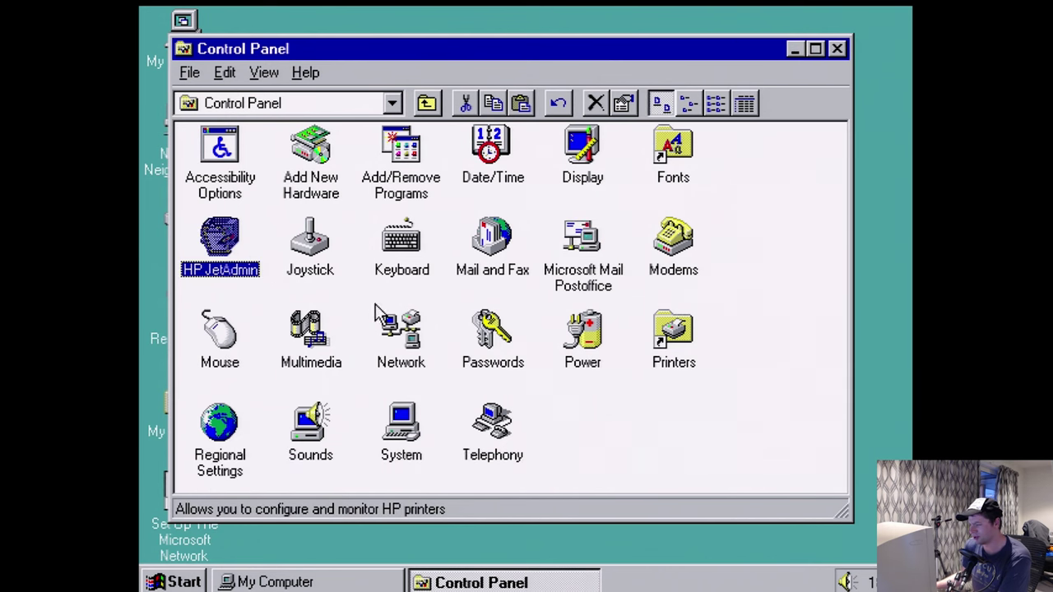
# - Launch HP JetAdmin, dismiss the 0-printers-found message, close it, and bring up the Start menu
pyautogui.doubleClick(229, 267)
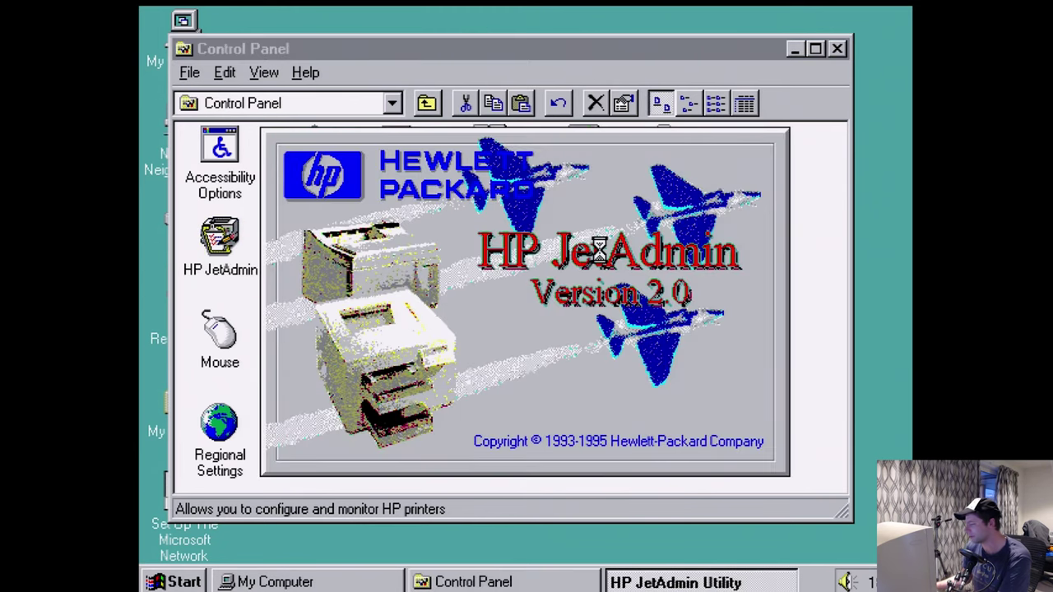
pyautogui.press('Return')
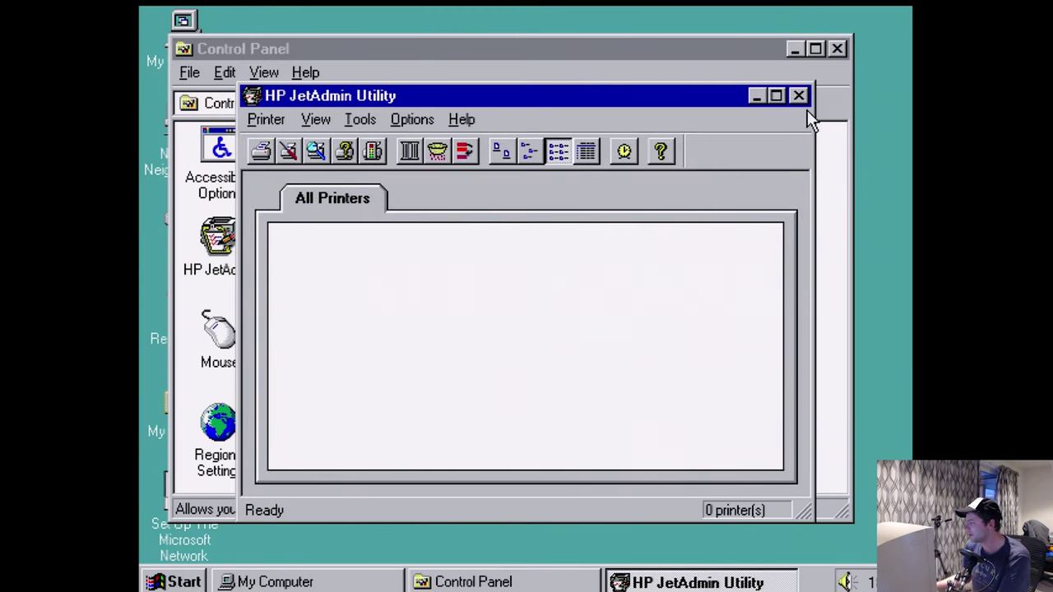
pyautogui.click(800, 96)
pyautogui.click(583, 288)
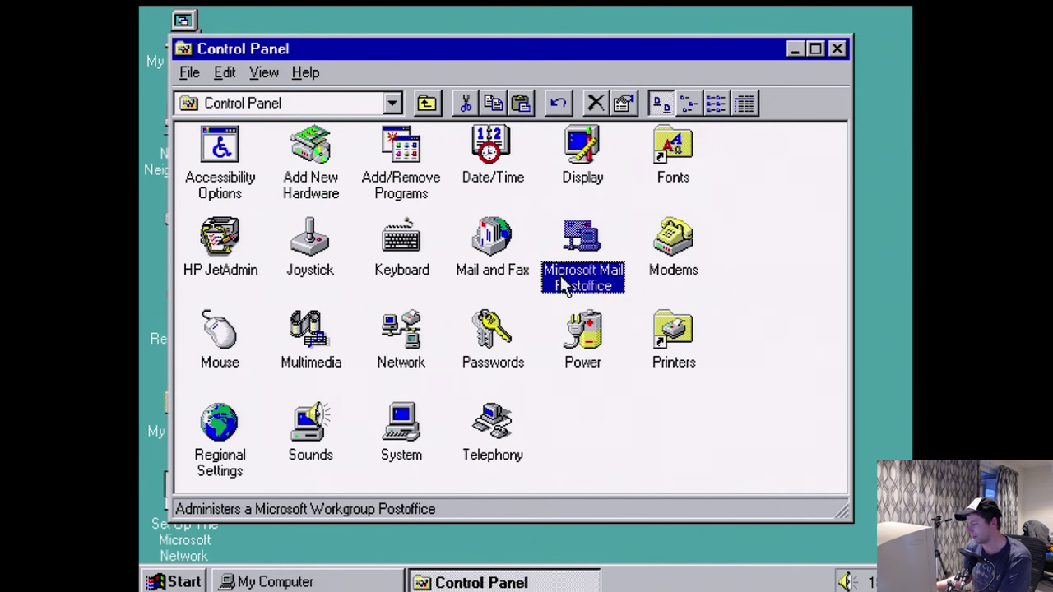
pyautogui.click(153, 581)
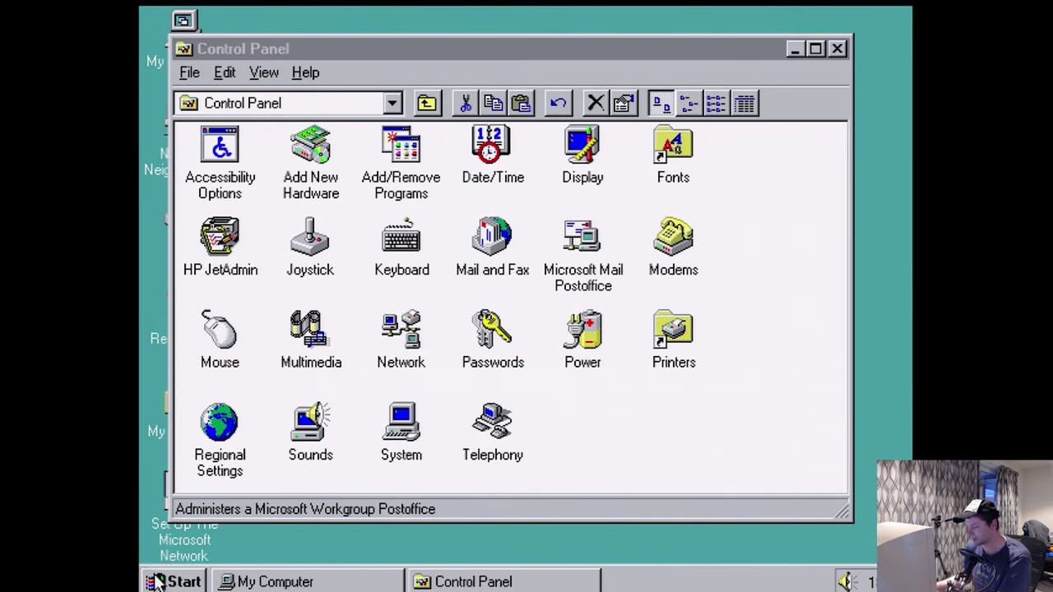
pyautogui.moveTo(247, 298)
pyautogui.moveTo(404, 292)
pyautogui.moveTo(606, 261)
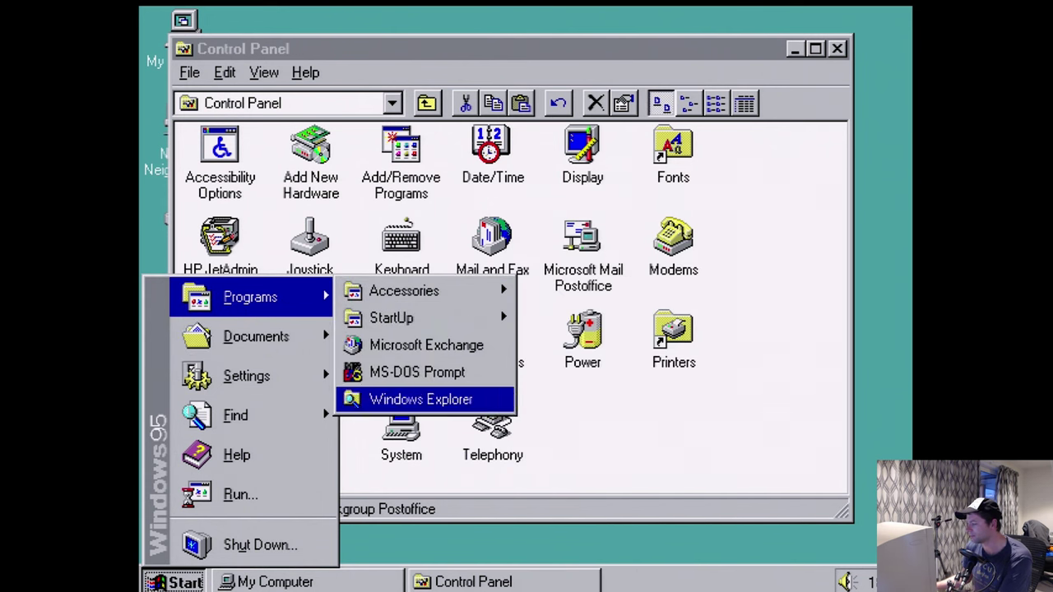
# - Open the \\nt-server1\shared$ share from the Run dialog
pyautogui.click(260, 498)
pyautogui.write('\\nt-server\\1')
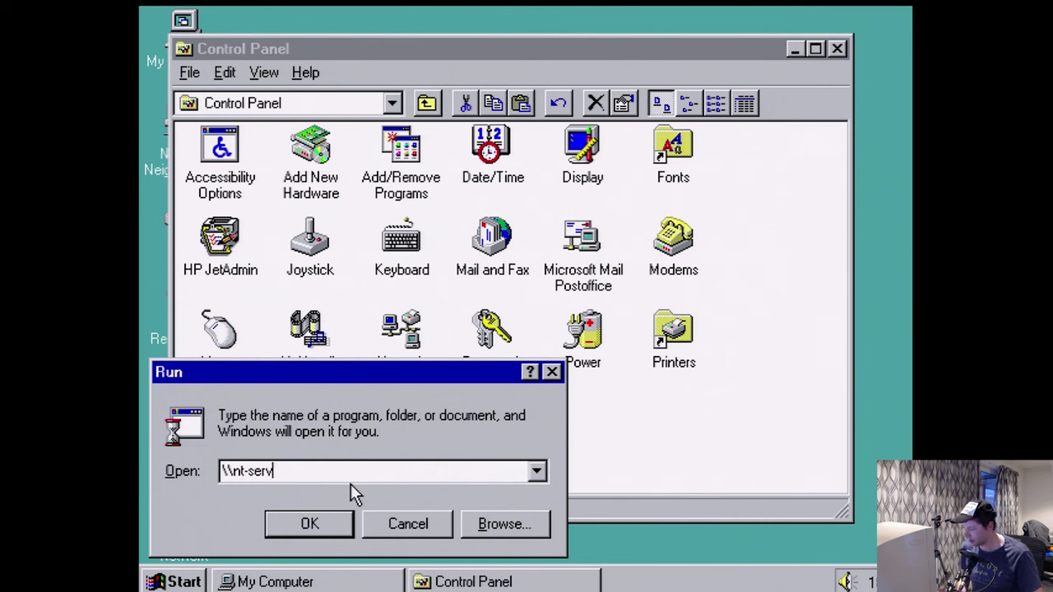
pyautogui.press('BackSpace')
pyautogui.press('BackSpace')
pyautogui.write('1\\D')
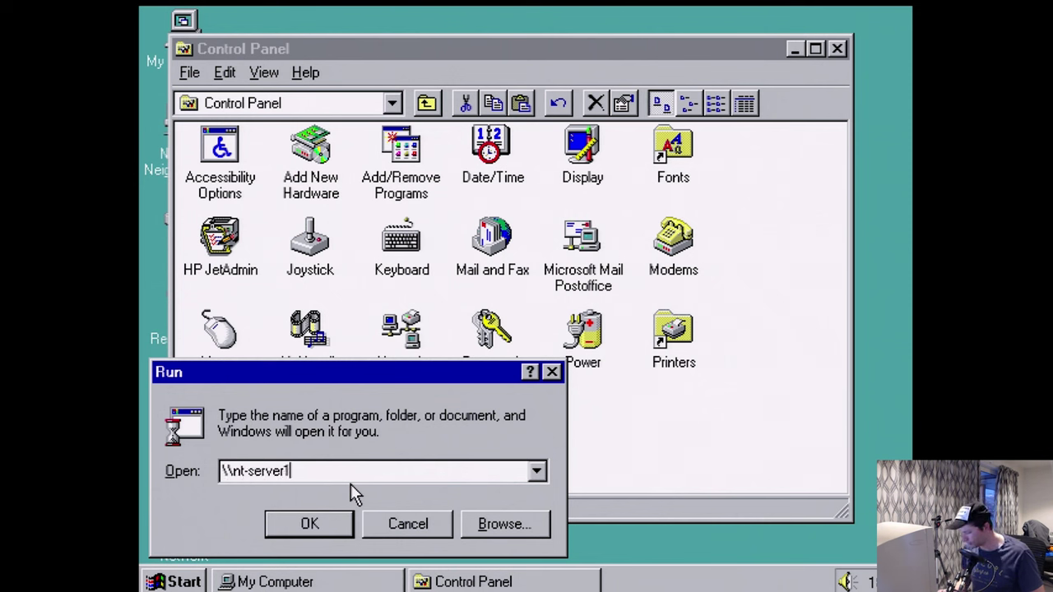
pyautogui.press('BackSpace')
pyautogui.write('shared$')
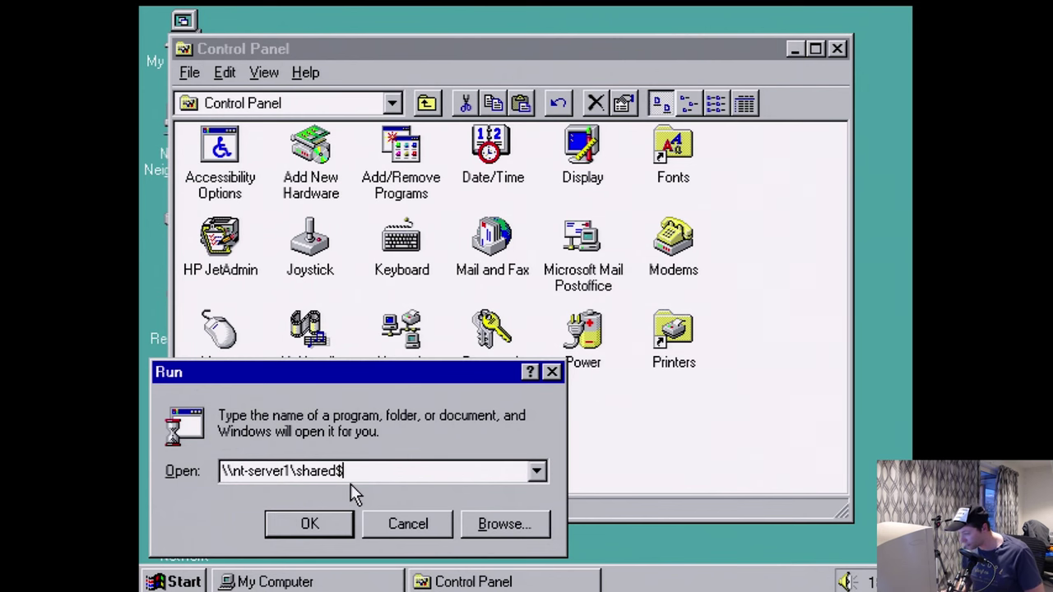
pyautogui.press('Return')
# - Open post office path.txt, select its path line, and start Mail and Fax setup in Control Panel
pyautogui.doubleClick(278, 309)
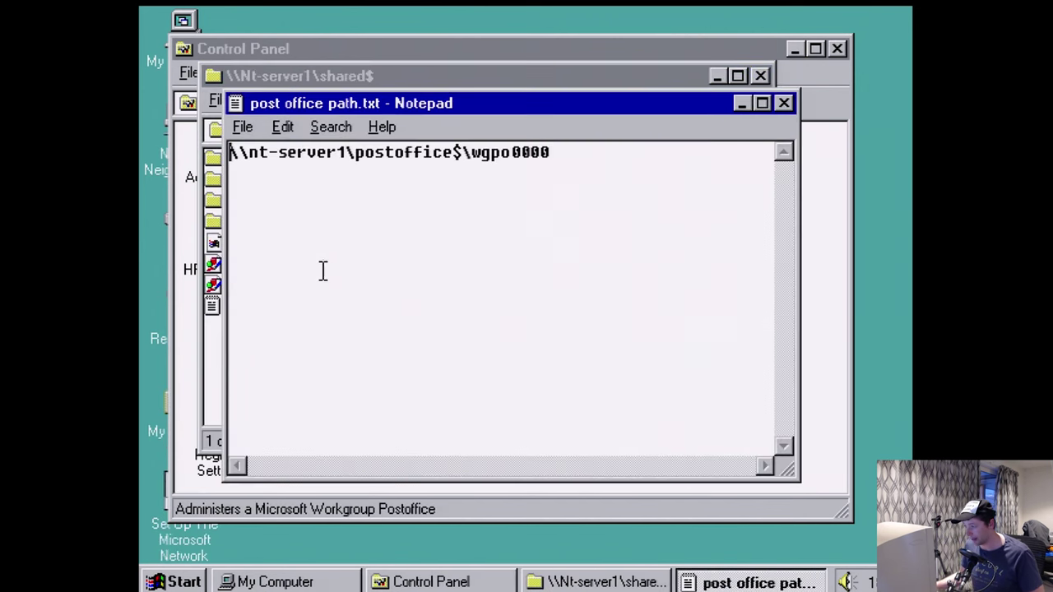
pyautogui.moveTo(581, 153); pyautogui.dragTo(221, 150)
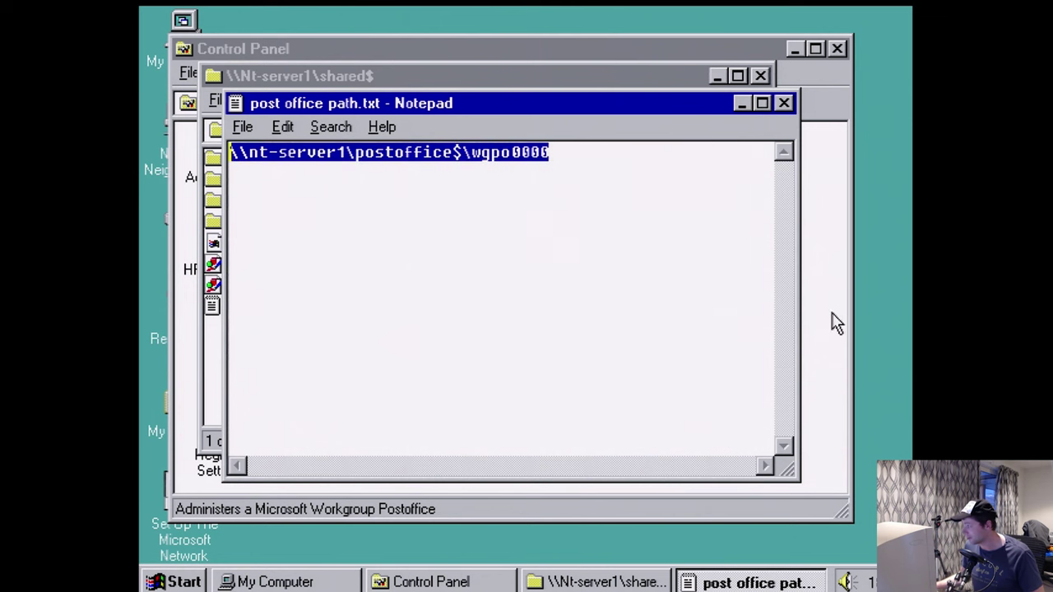
pyautogui.click(833, 315)
pyautogui.doubleClick(517, 260)
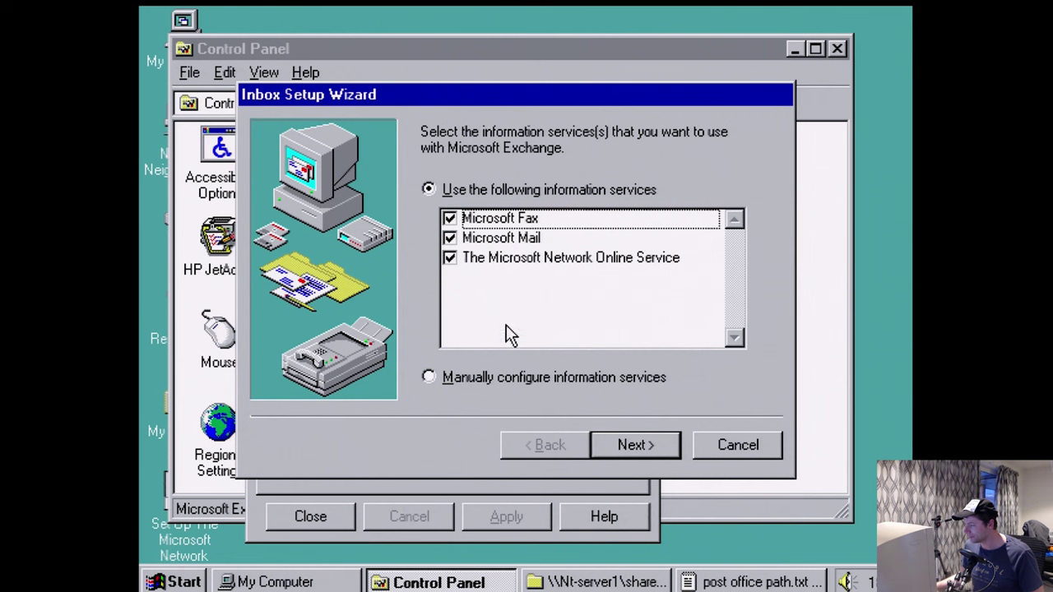
# - Keep only Microsoft Mail as the service and paste in the wgpo0000 postoffice path
pyautogui.click(450, 218)
pyautogui.click(450, 258)
pyautogui.click(634, 446)
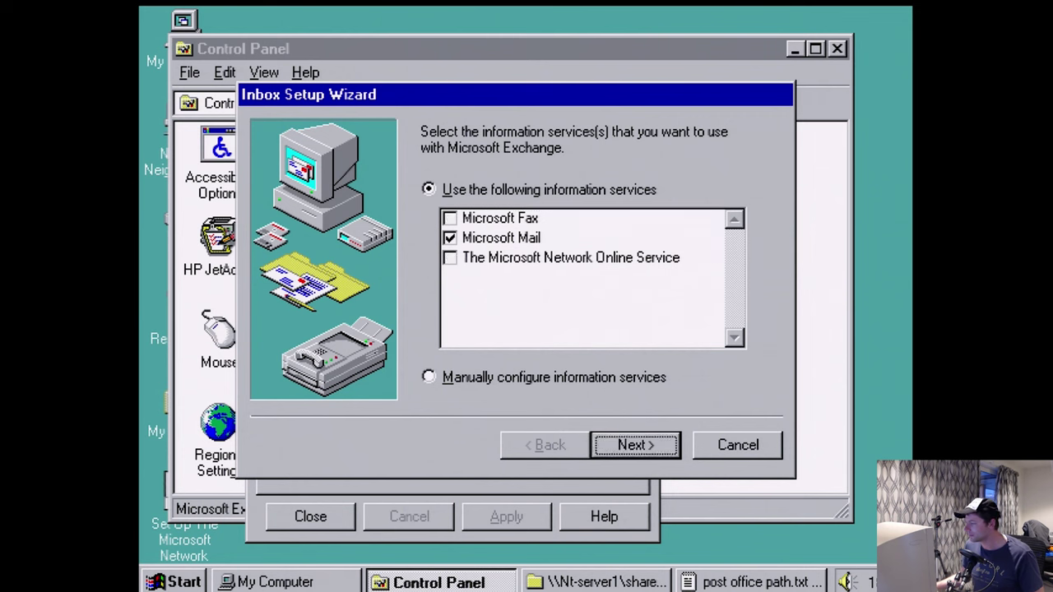
pyautogui.write('\\\\Nt-server1\\postoffice$\\wgpo0000')
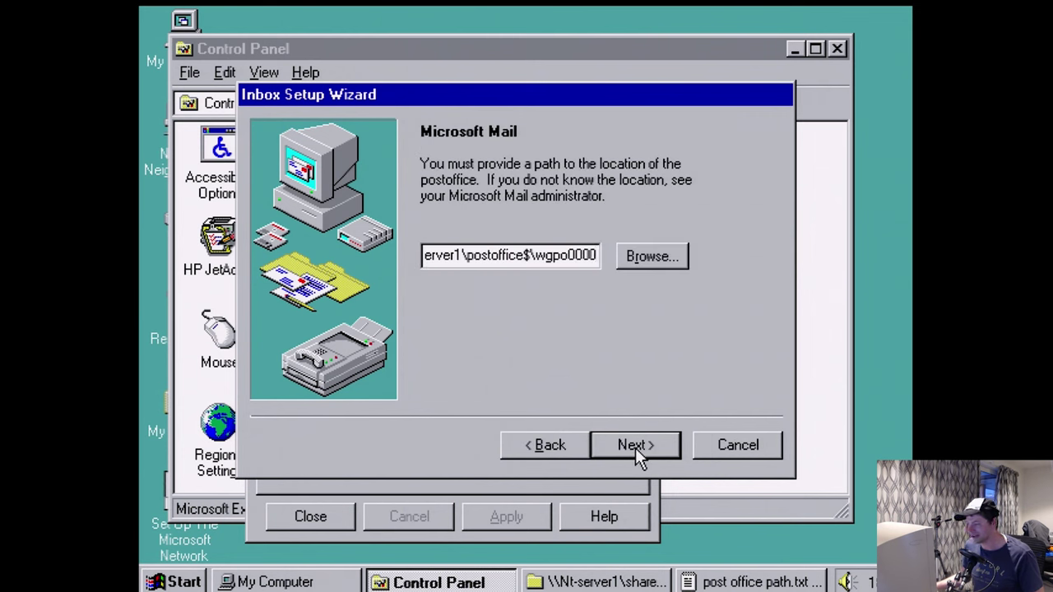
pyautogui.click(635, 448)
# - Log on as the Administrator mailbox with its password
pyautogui.click(635, 449)
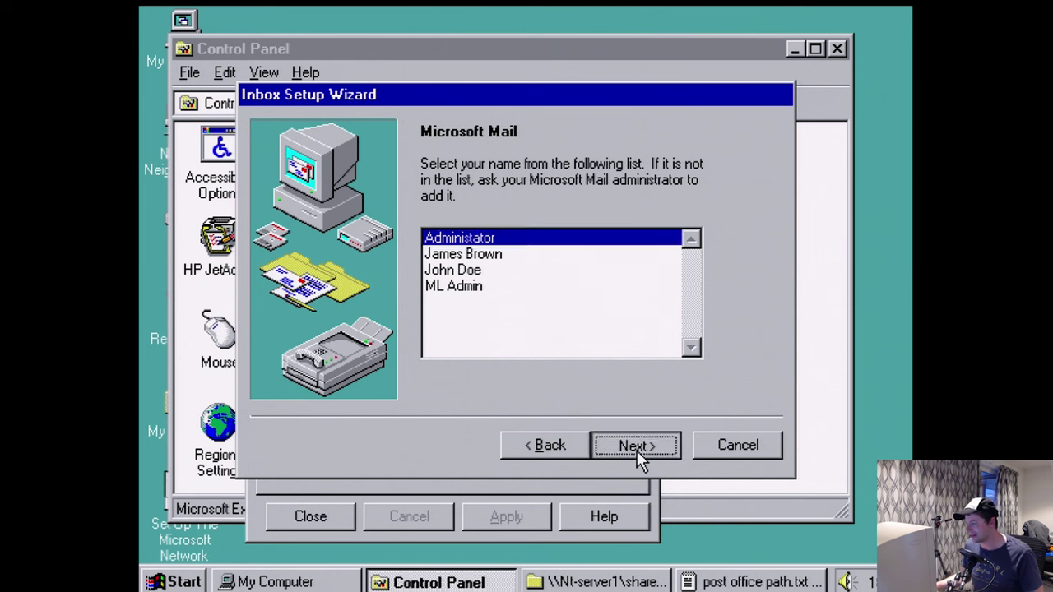
pyautogui.write('*********')
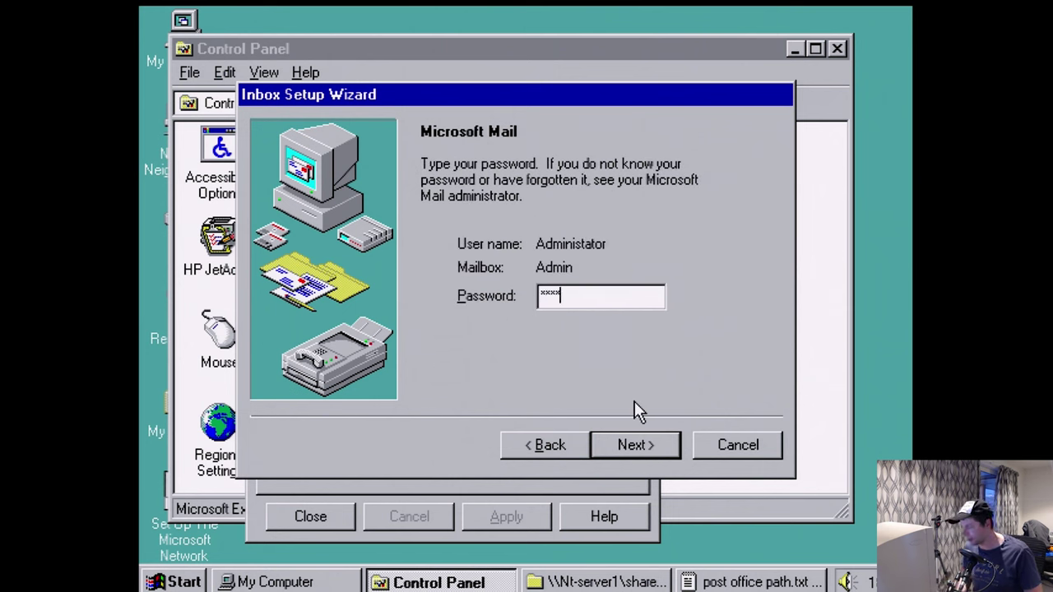
pyautogui.press('Return')
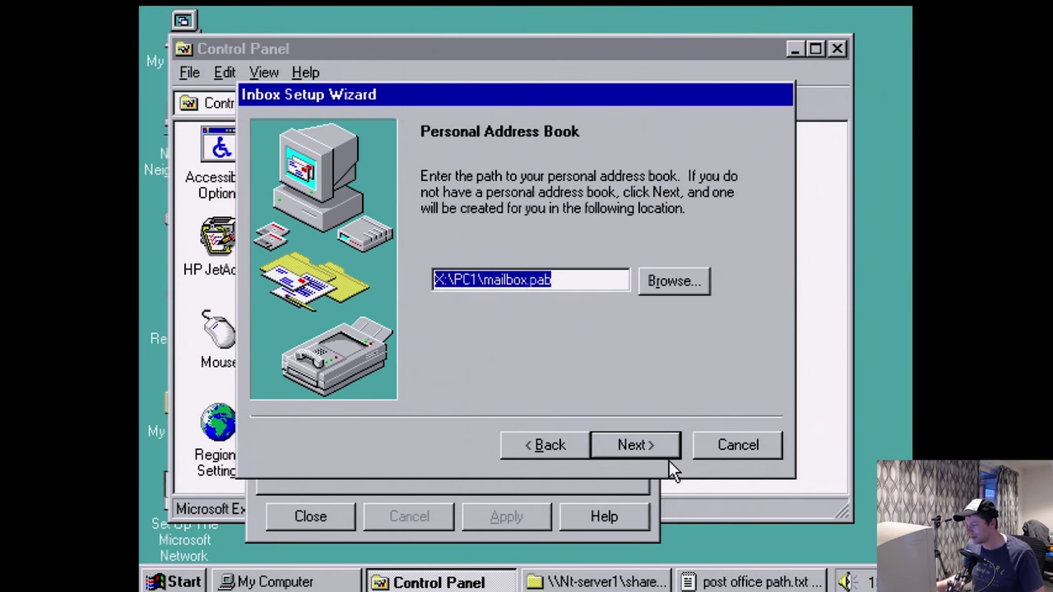
pyautogui.click(667, 461)
# - Accept X:\PC1\mailbox.pab as the address book, finish the wizard, and close Control Panel
pyautogui.moveTo(452, 280); pyautogui.dragTo(484, 280)
pyautogui.click(650, 455)
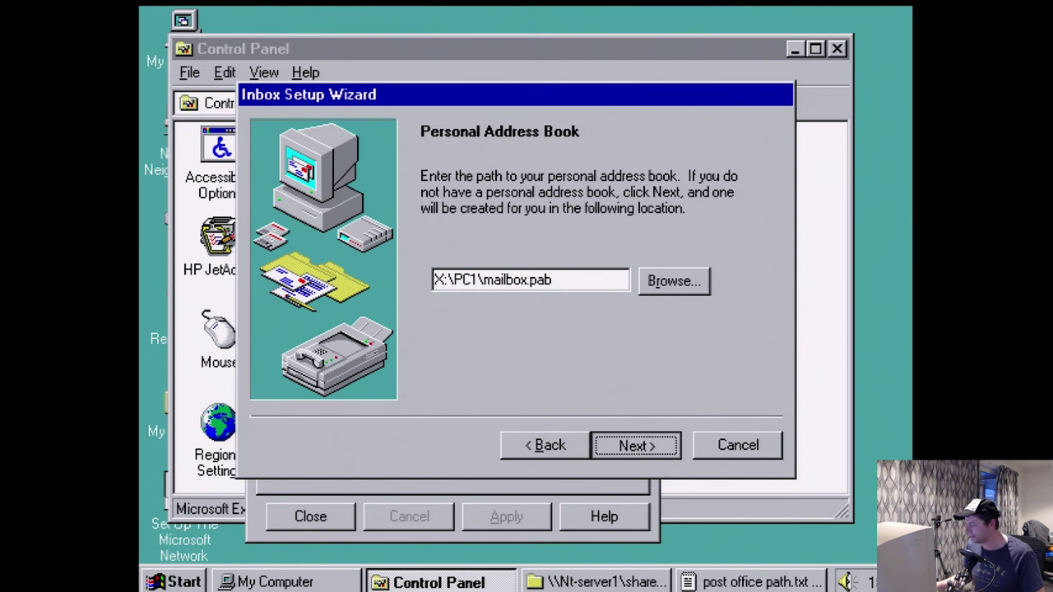
pyautogui.click(650, 461)
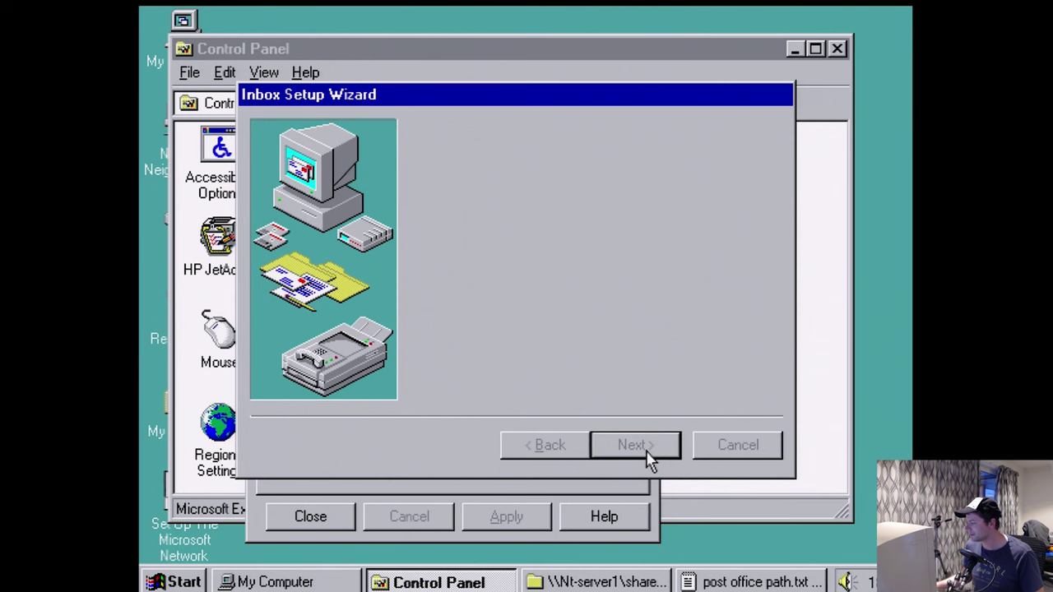
pyautogui.click(651, 459)
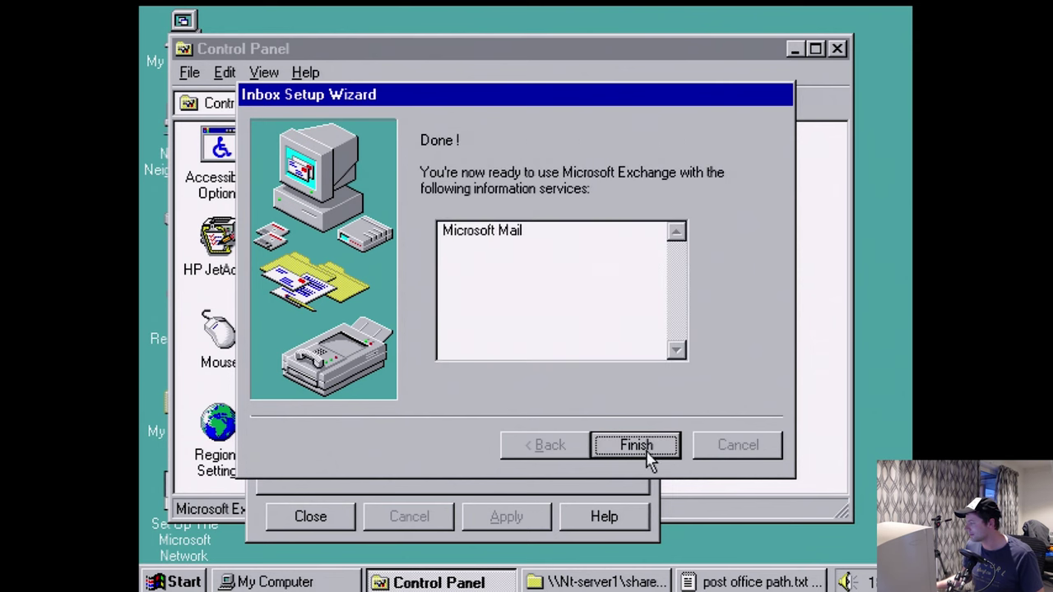
pyautogui.click(647, 458)
pyautogui.click(313, 517)
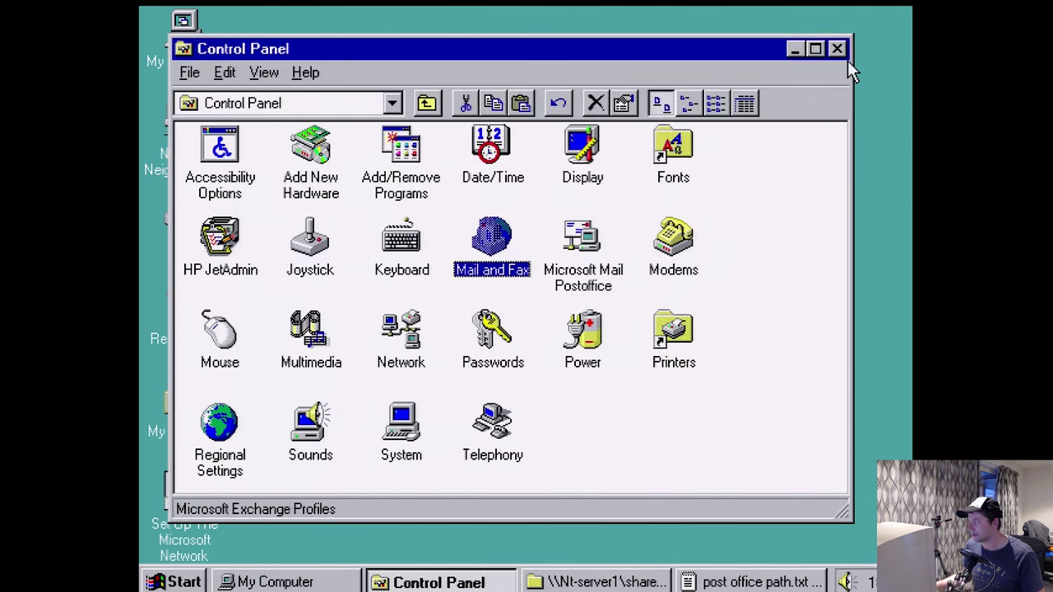
pyautogui.click(837, 49)
# - Open the Inbox, show the folder list, and make the Exchange window taller
pyautogui.doubleClick(182, 216)
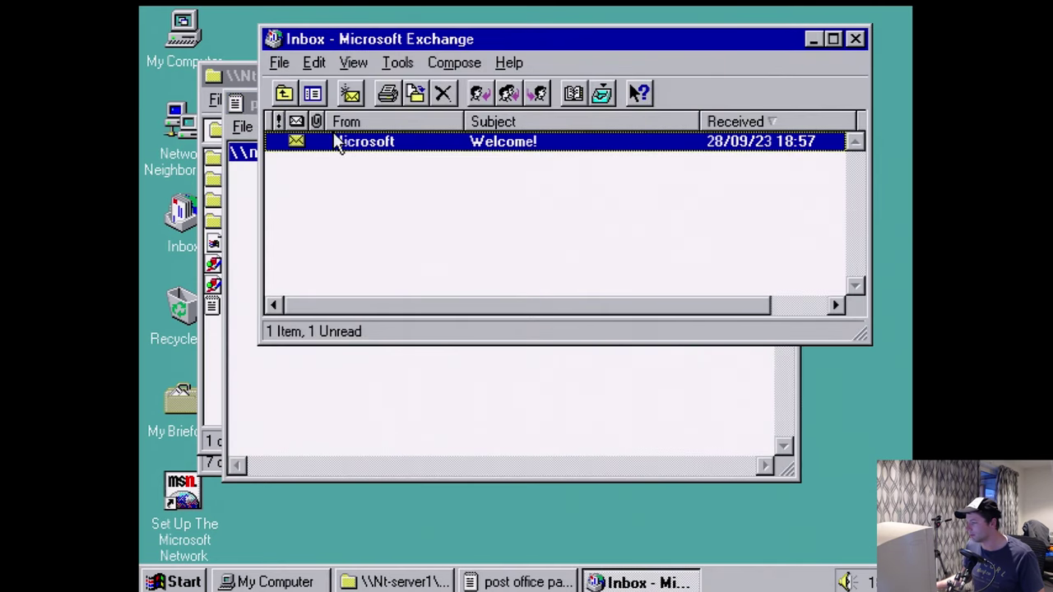
pyautogui.click(313, 94)
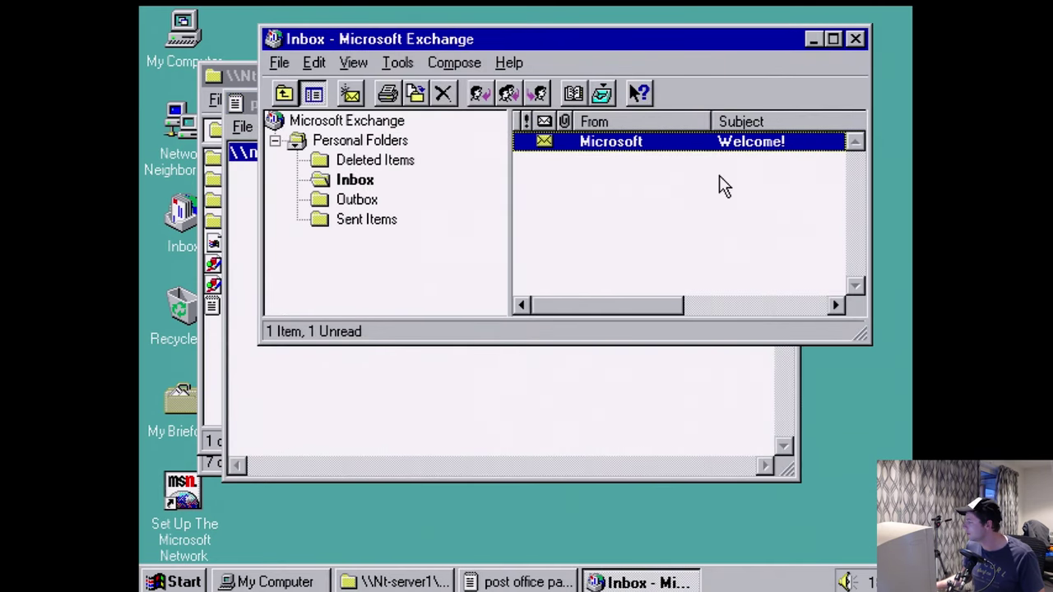
pyautogui.moveTo(853, 325); pyautogui.dragTo(841, 516)
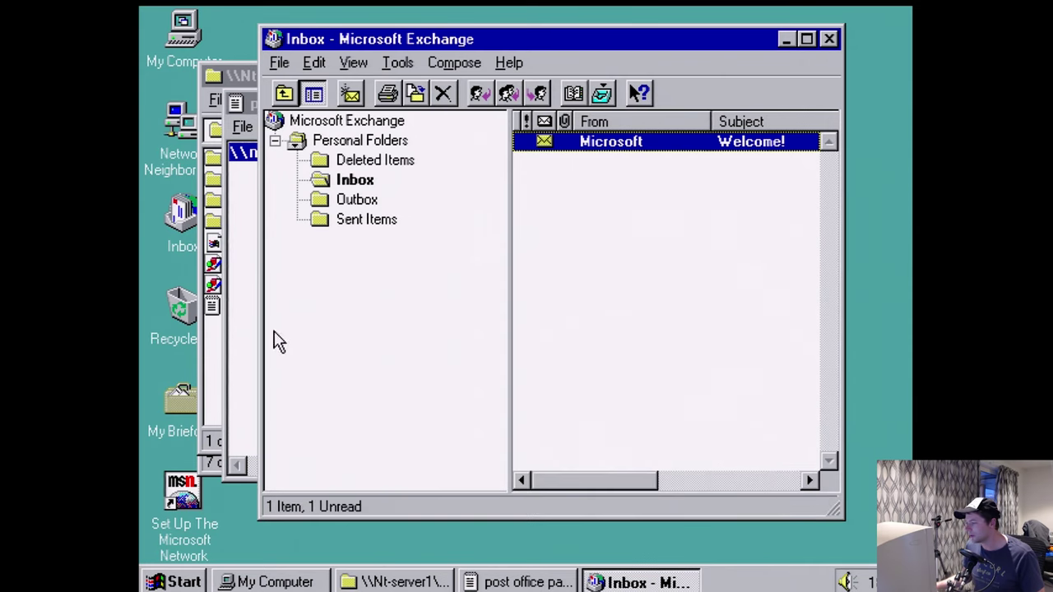
# - Close the shared$ window, the post office path note, and My Computer
pyautogui.click(247, 340)
pyautogui.click(760, 75)
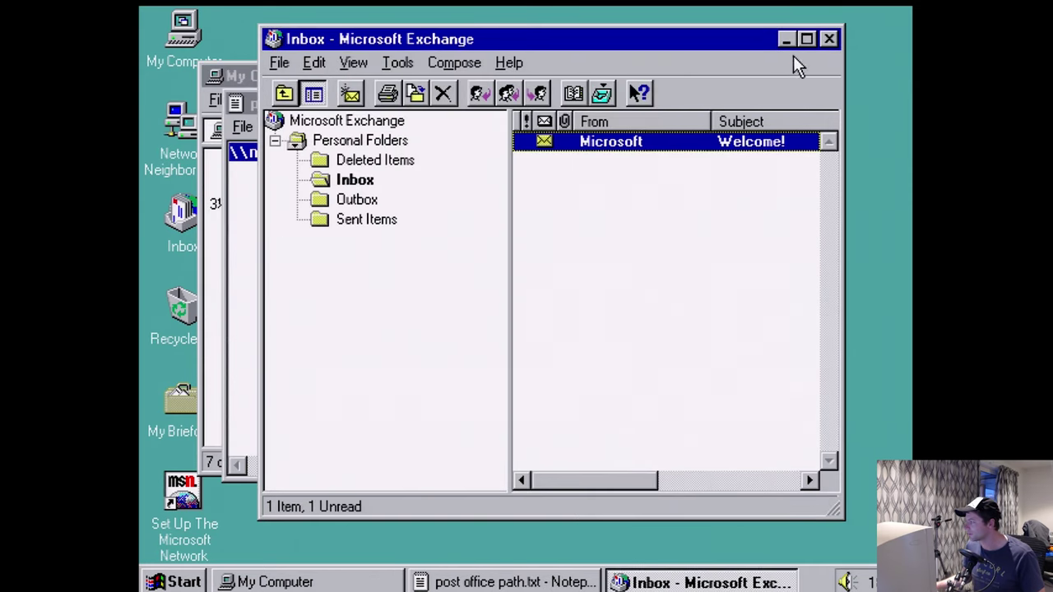
pyautogui.hotkey('alt', 'Tab')
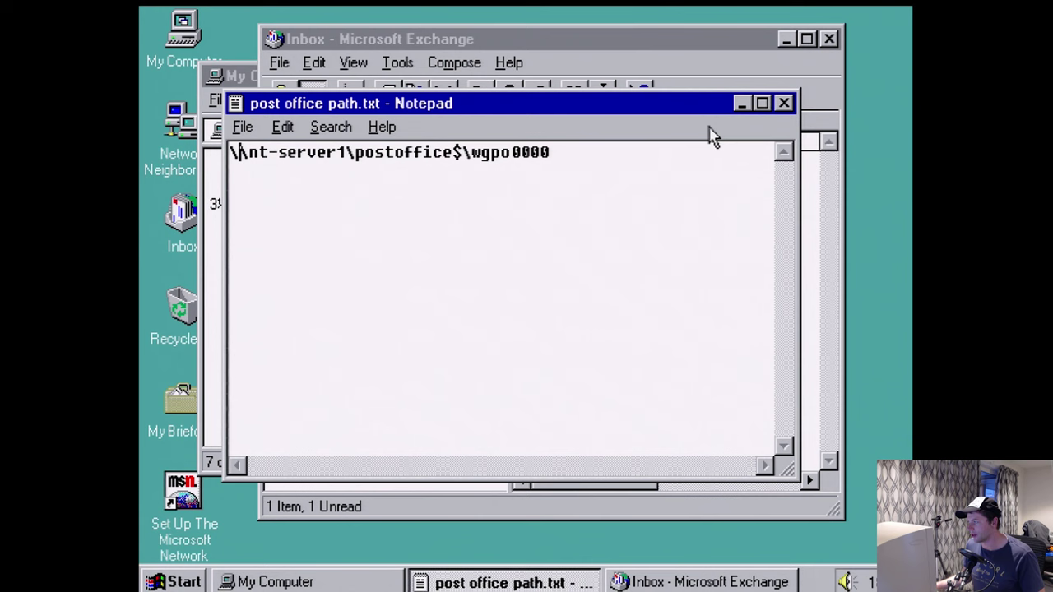
pyautogui.click(784, 104)
pyautogui.hotkey('alt', 'Tab')
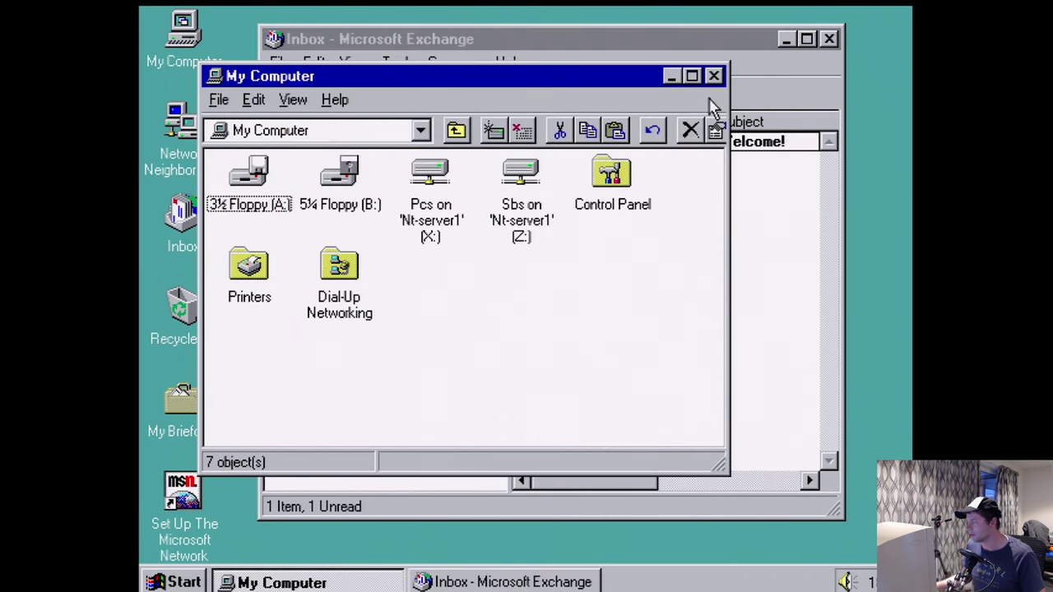
pyautogui.click(713, 75)
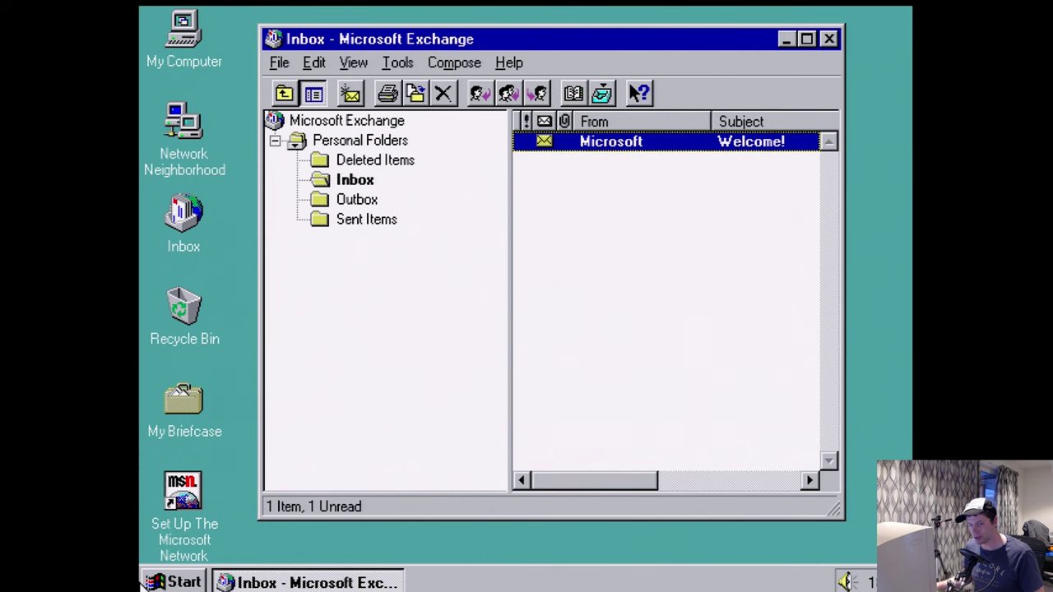
# - Open and dismiss the Run dialog, then bring up the Shut Down Windows dialog
pyautogui.click(164, 583)
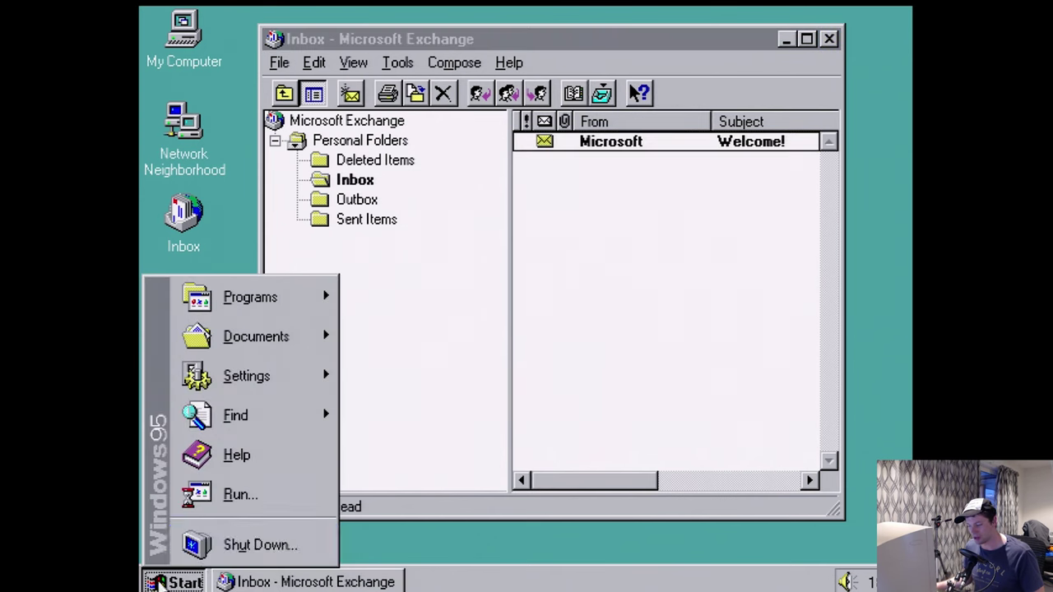
pyautogui.click(259, 510)
pyautogui.click(284, 522)
pyautogui.click(191, 568)
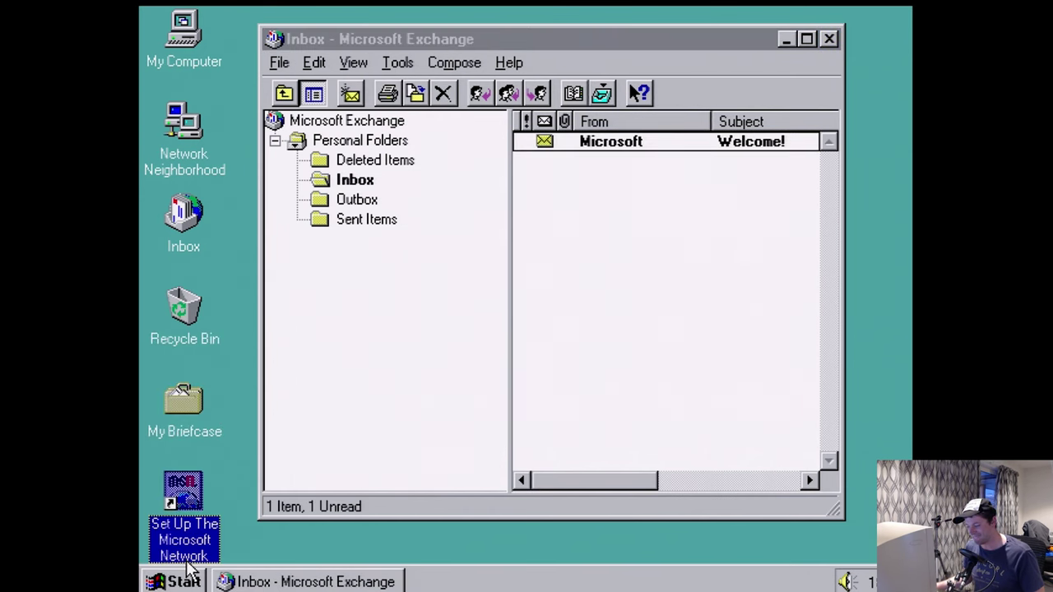
pyautogui.click(191, 581)
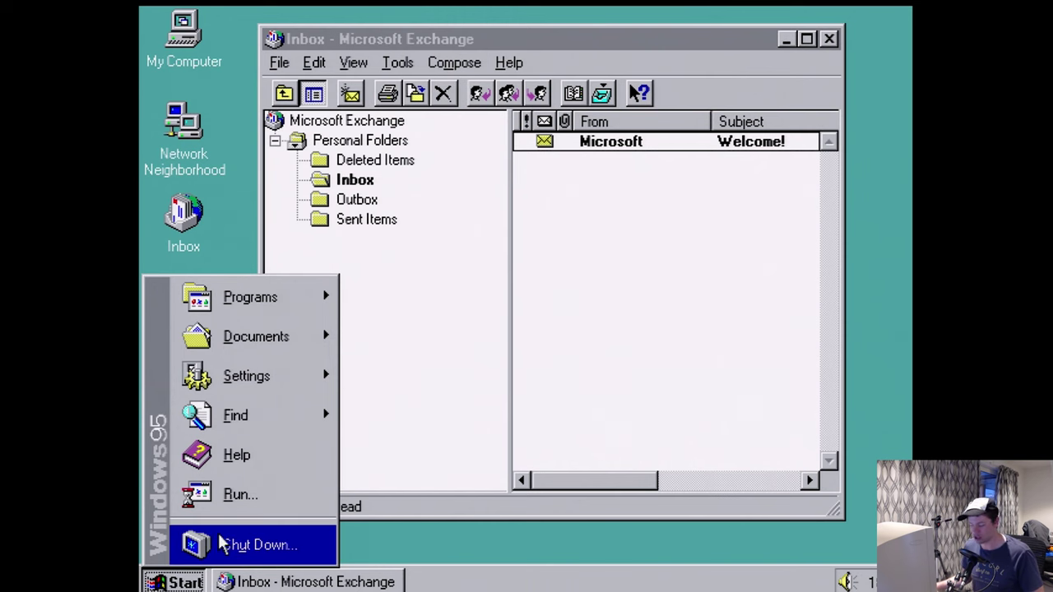
pyautogui.click(224, 544)
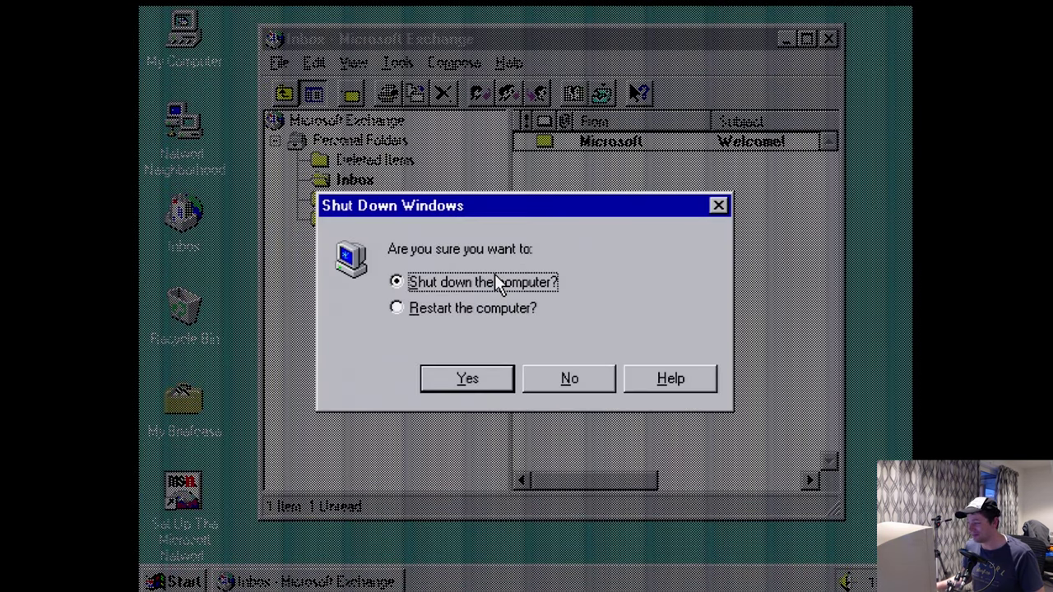
# - Cancel the shut-down and launch Solitaire from Accessories > Games
pyautogui.click(560, 379)
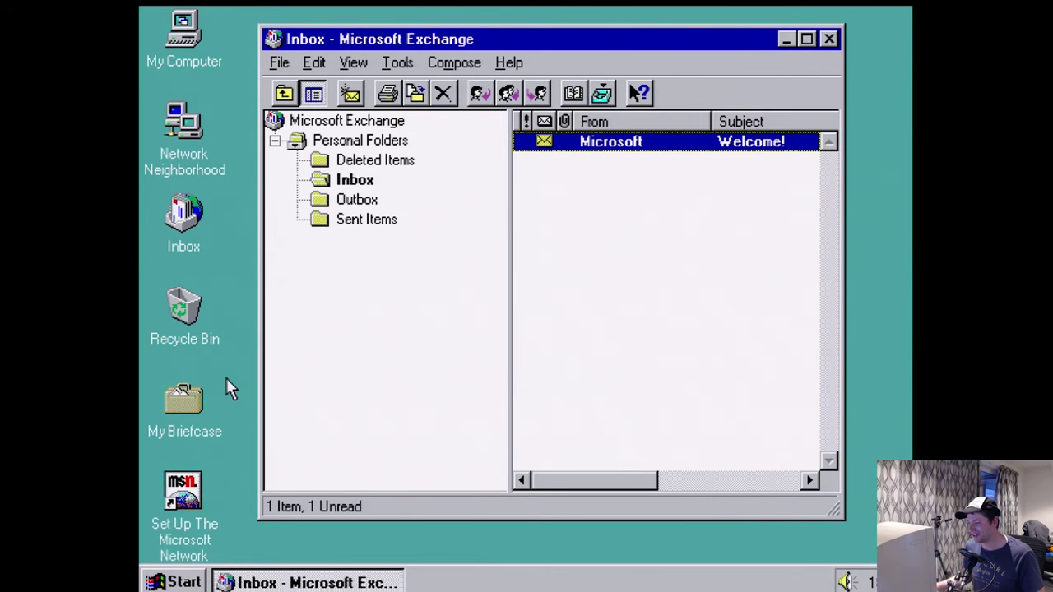
pyautogui.click(162, 583)
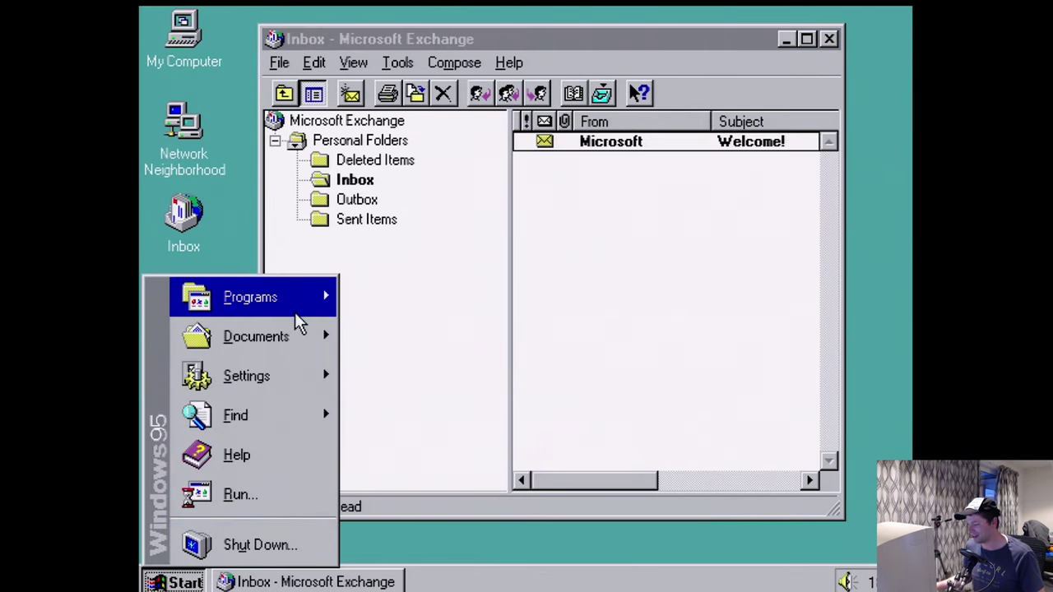
pyautogui.moveTo(298, 306)
pyautogui.moveTo(408, 301)
pyautogui.moveTo(594, 317)
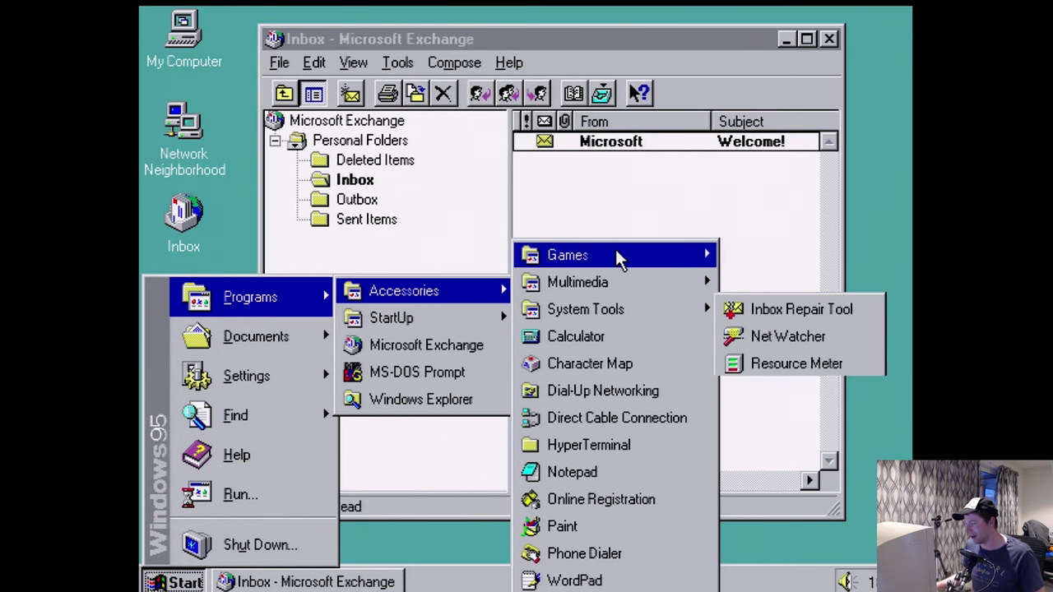
pyautogui.moveTo(616, 259)
pyautogui.click(778, 337)
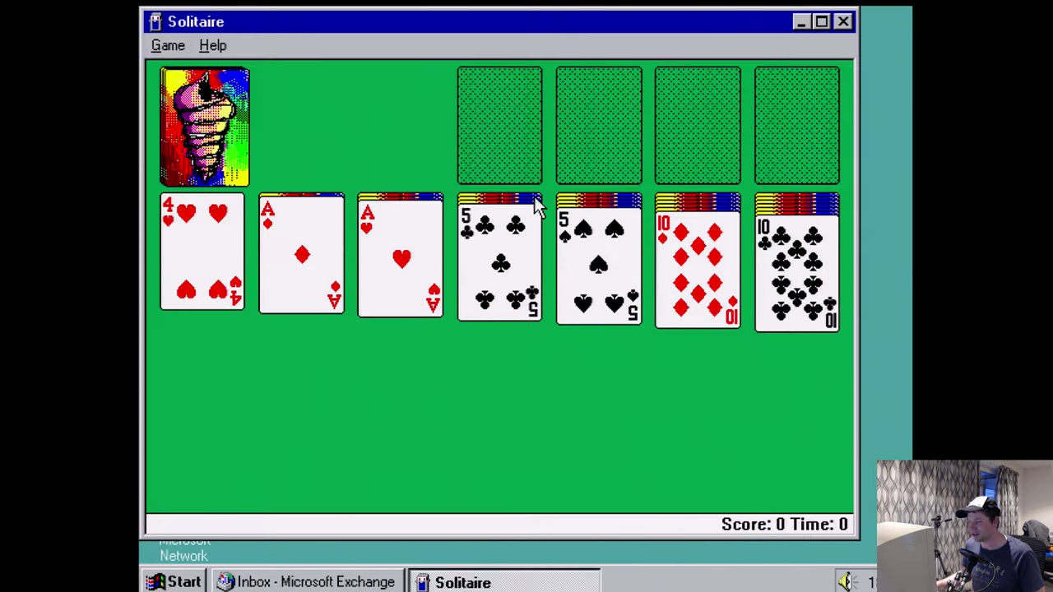
# - Send the aces of diamonds, hearts and spades to the foundations, turning over uncovered cards
pyautogui.doubleClick(299, 262)
pyautogui.click(304, 262)
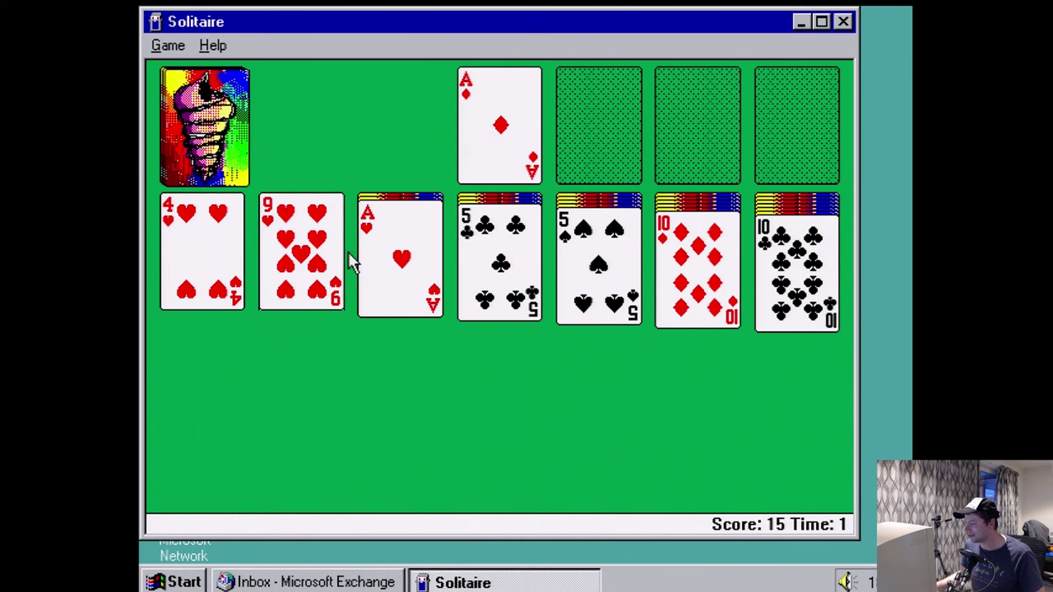
pyautogui.doubleClick(388, 261)
pyautogui.click(377, 260)
pyautogui.doubleClick(409, 284)
pyautogui.click(409, 284)
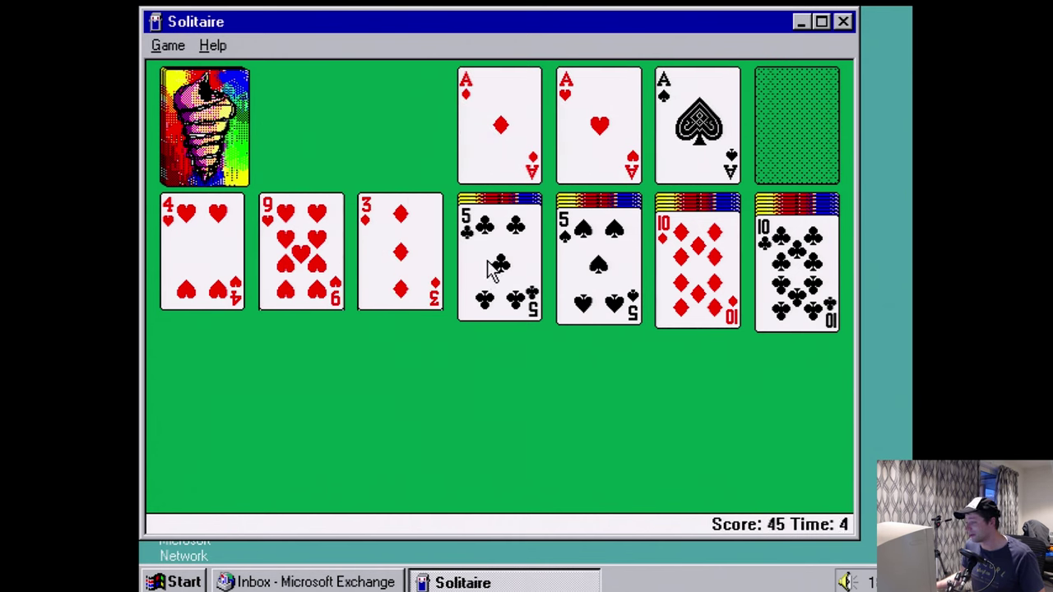
# - Move 4♥ onto 5♣ and 9♥ onto 10♣, build diamonds to the 3, then close Solitaire
pyautogui.moveTo(233, 261); pyautogui.dragTo(501, 299)
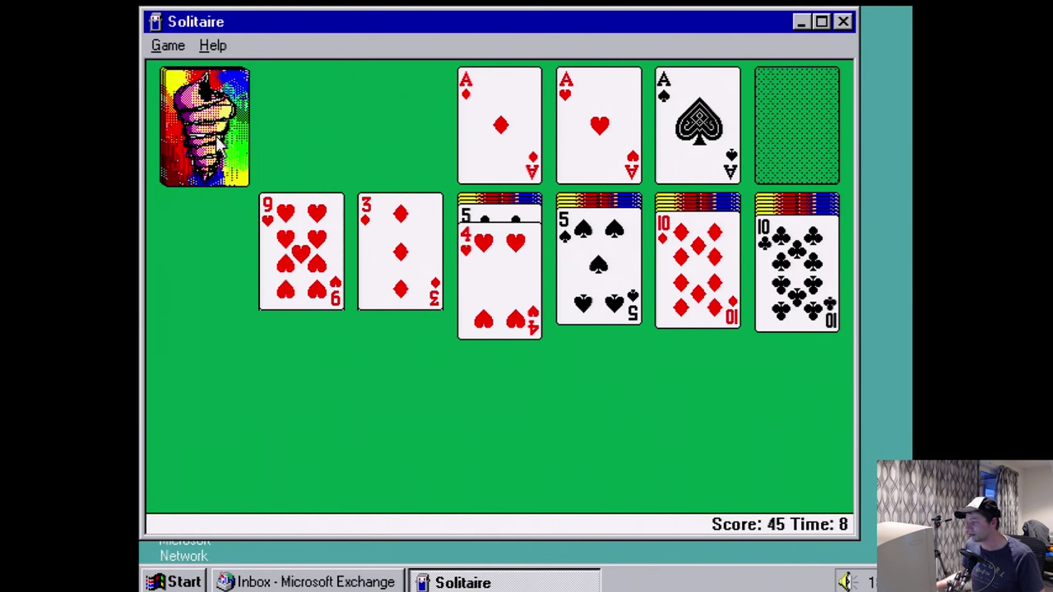
pyautogui.moveTo(288, 259); pyautogui.dragTo(766, 295)
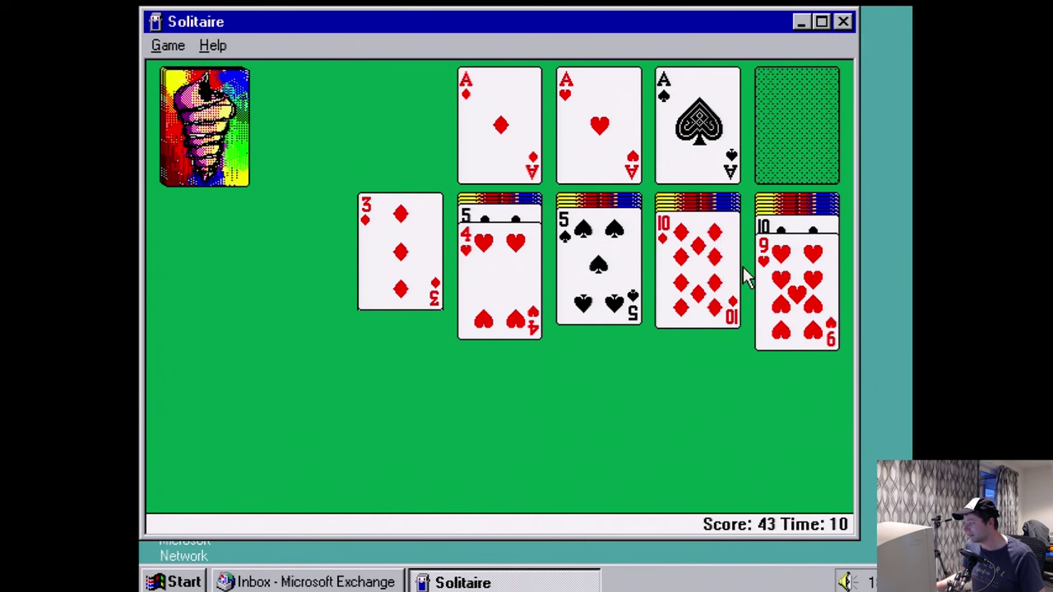
pyautogui.click(204, 124)
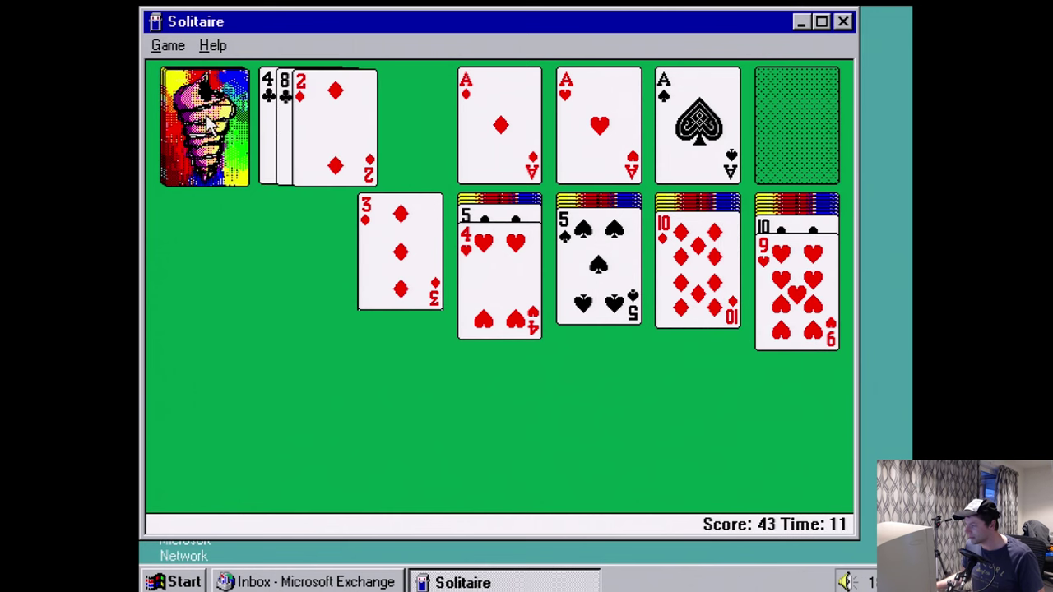
pyautogui.doubleClick(324, 132)
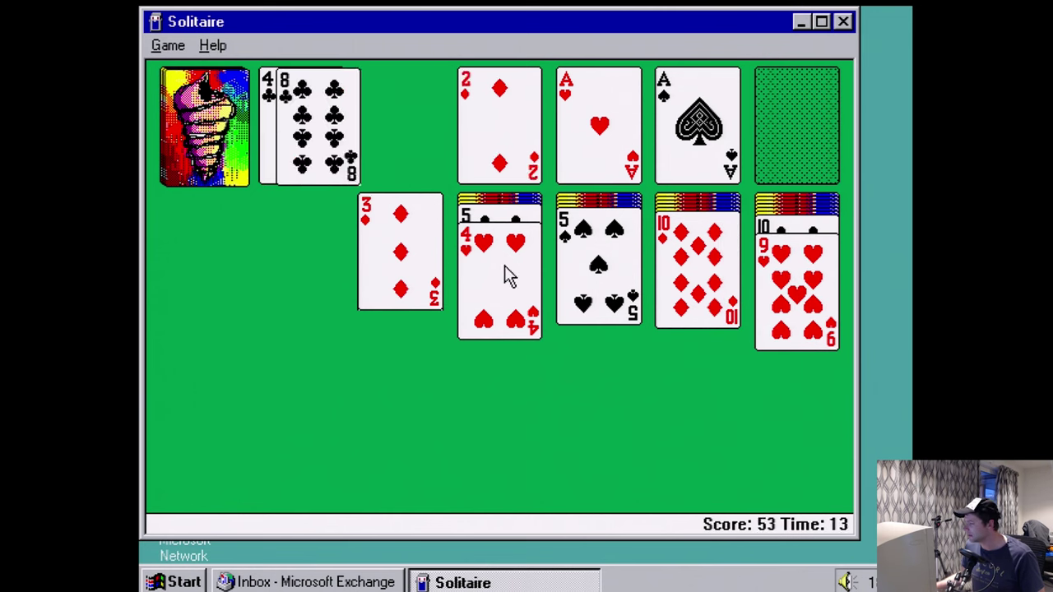
pyautogui.doubleClick(426, 288)
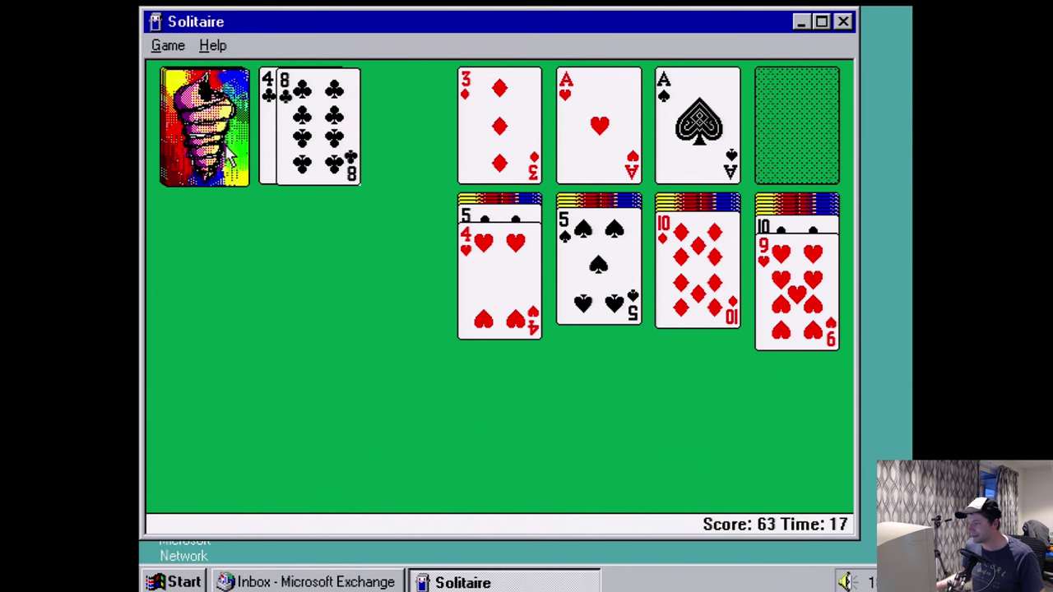
pyautogui.click(843, 21)
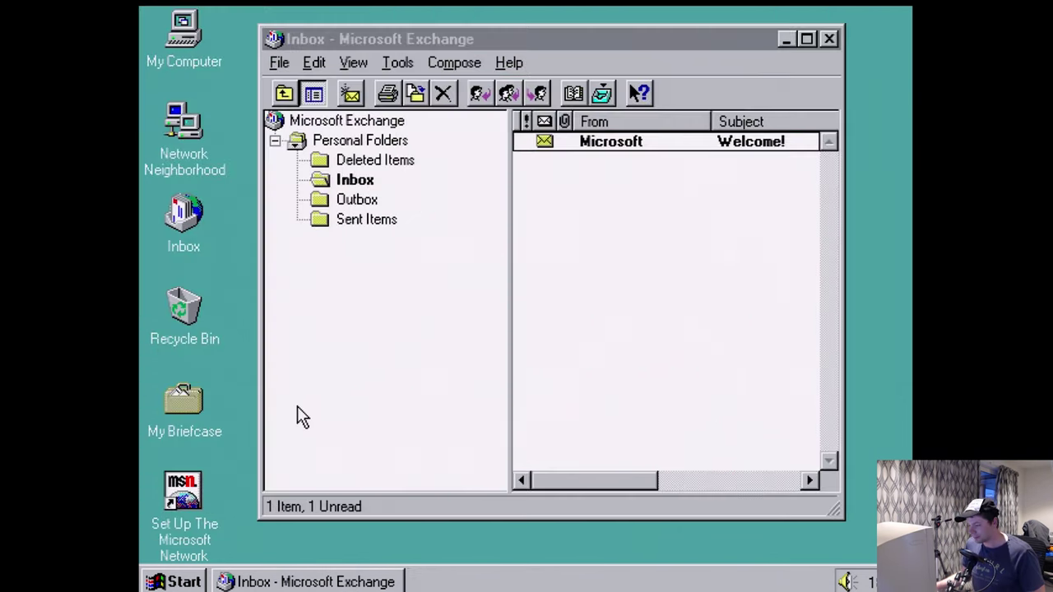
# - Launch Paint from the Accessories menu
pyautogui.press('super')
pyautogui.moveTo(237, 300)
pyautogui.moveTo(423, 300)
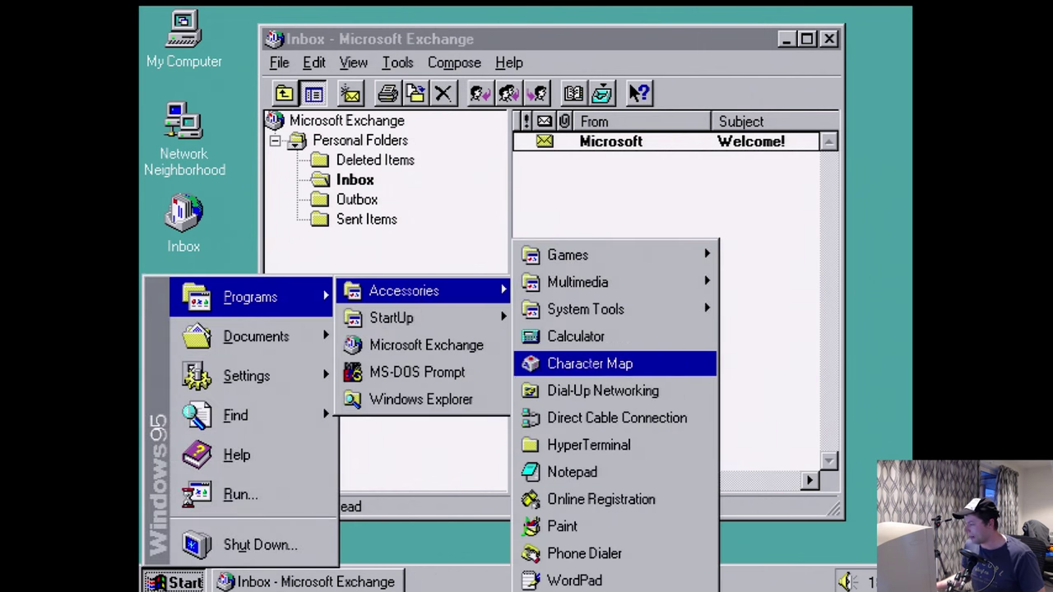
pyautogui.click(562, 527)
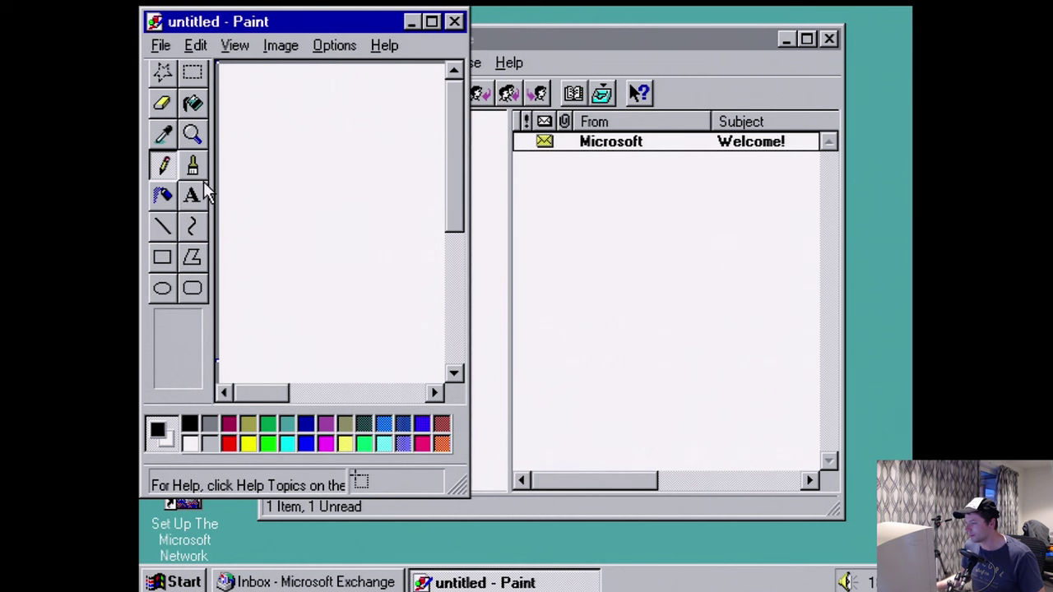
# - Brush two eyes and a wide grin on the canvas, then return to the Exchange Inbox
pyautogui.click(193, 165)
pyautogui.moveTo(252, 110); pyautogui.dragTo(254, 163)
pyautogui.moveTo(322, 125); pyautogui.dragTo(319, 171)
pyautogui.moveTo(247, 192)
pyautogui.mouseDown()
pyautogui.moveTo(347, 244)
pyautogui.moveTo(363, 210)
pyautogui.moveTo(250, 190)
pyautogui.moveTo(371, 212)
pyautogui.mouseUp()
pyautogui.click(311, 345)
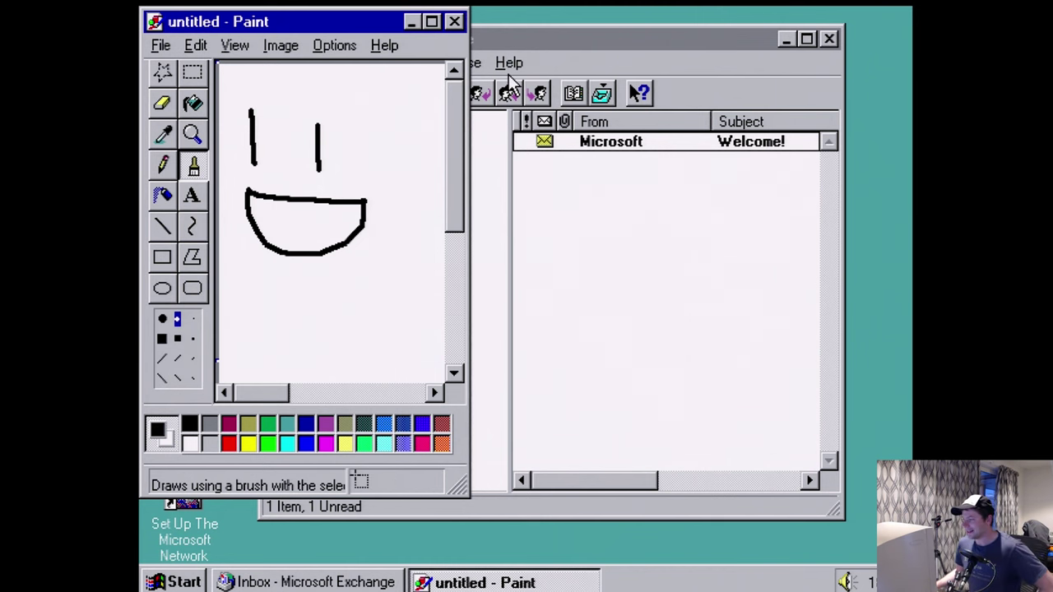
pyautogui.click(486, 82)
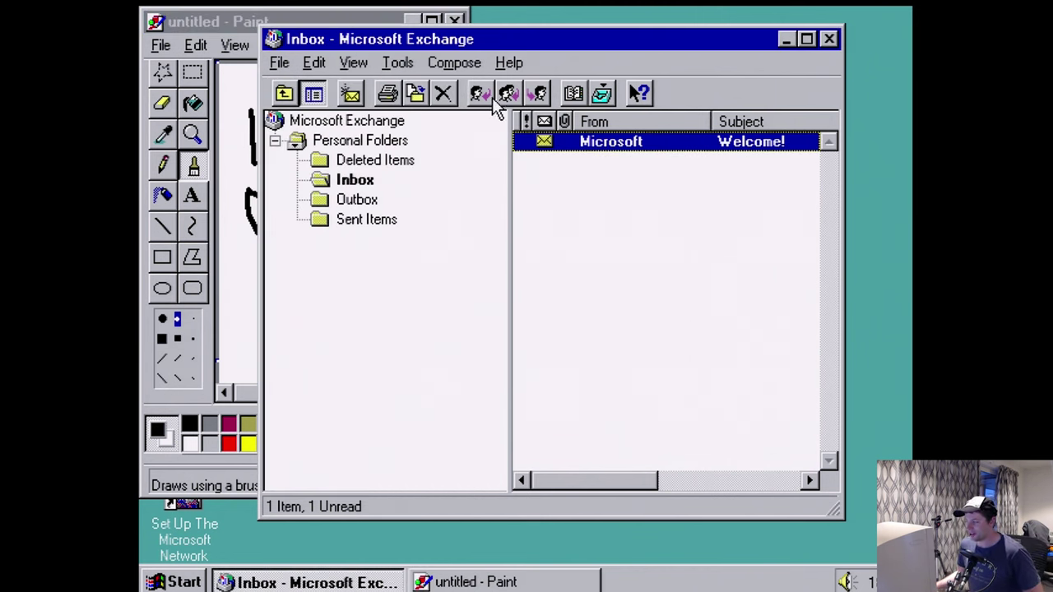
# - Start a new message addressed to a postoffice user picked from the address book
pyautogui.click(348, 94)
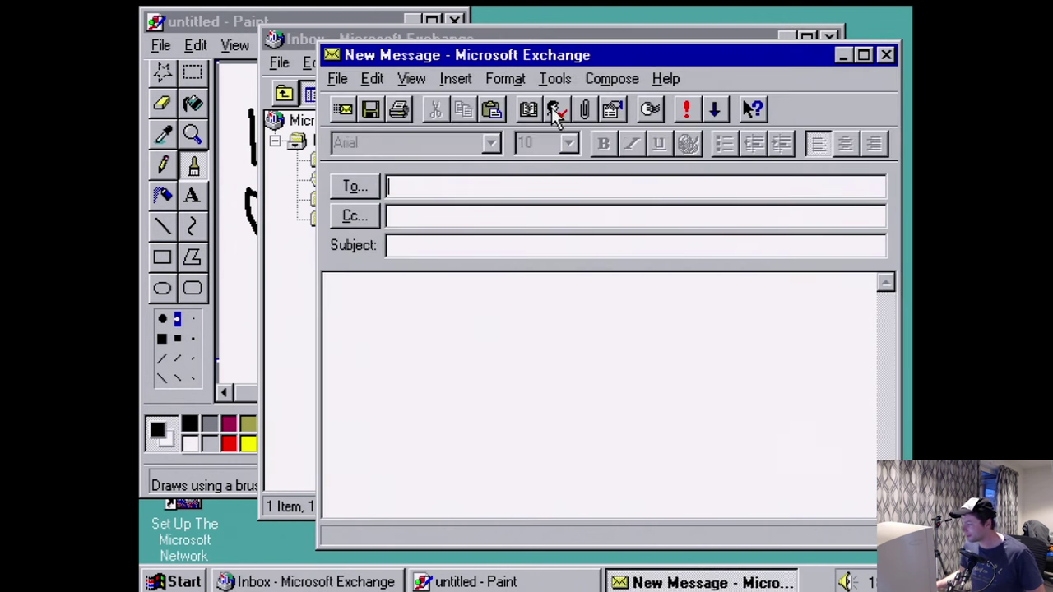
pyautogui.click(371, 184)
pyautogui.click(440, 253)
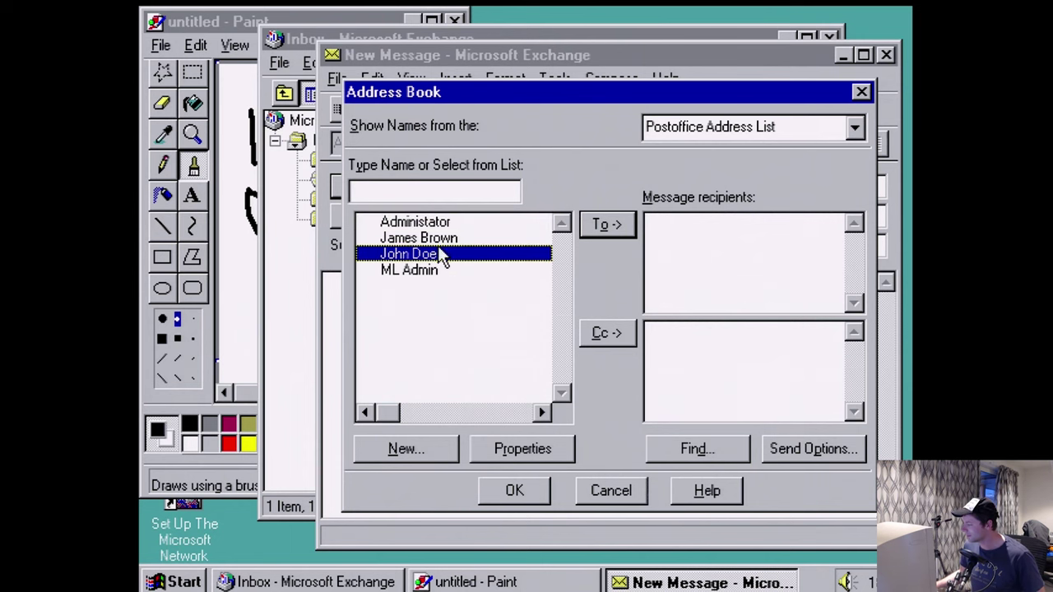
pyautogui.click(608, 225)
pyautogui.click(517, 492)
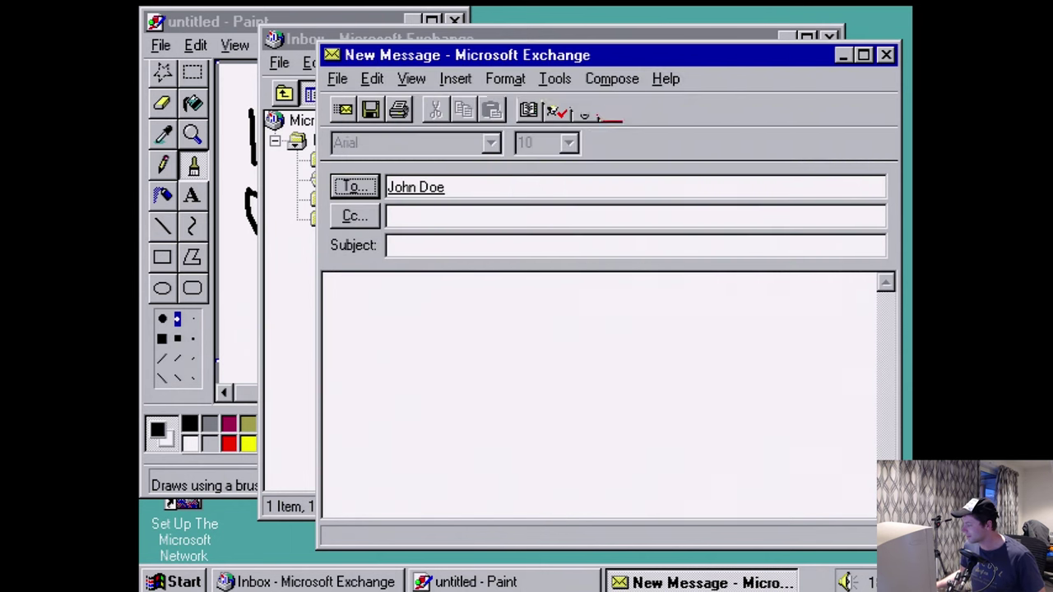
# - Give the message subject Booooooo and body 'You suck', and send it
pyautogui.click(463, 246)
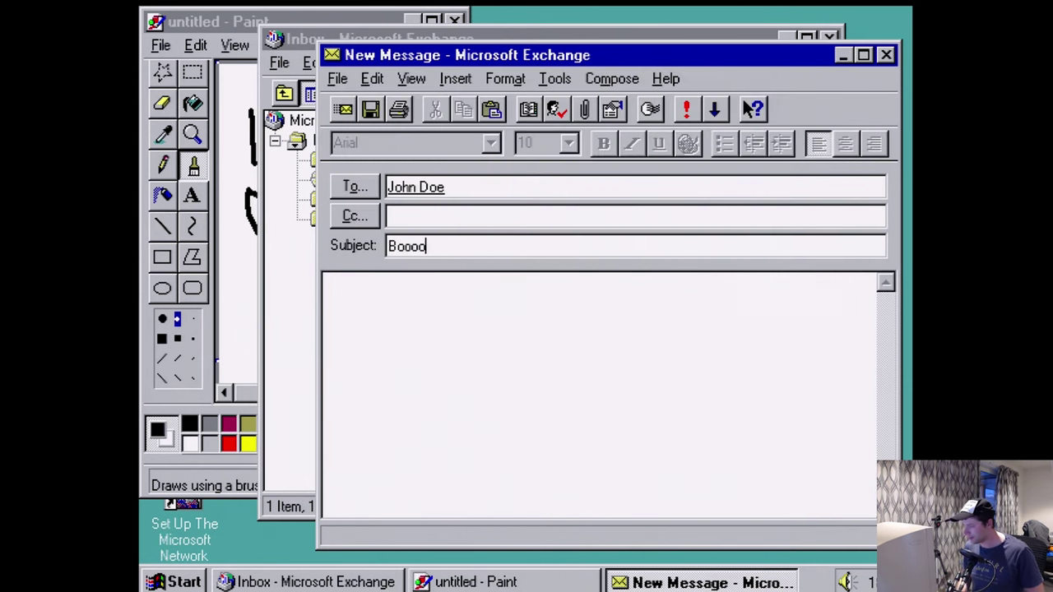
pyautogui.press('Tab')
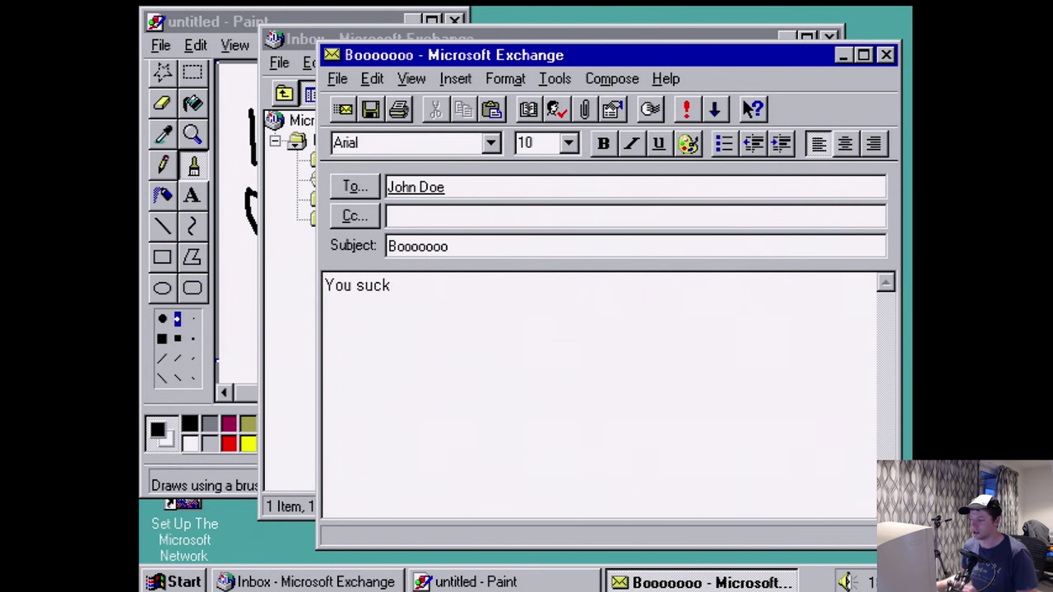
pyautogui.click(343, 110)
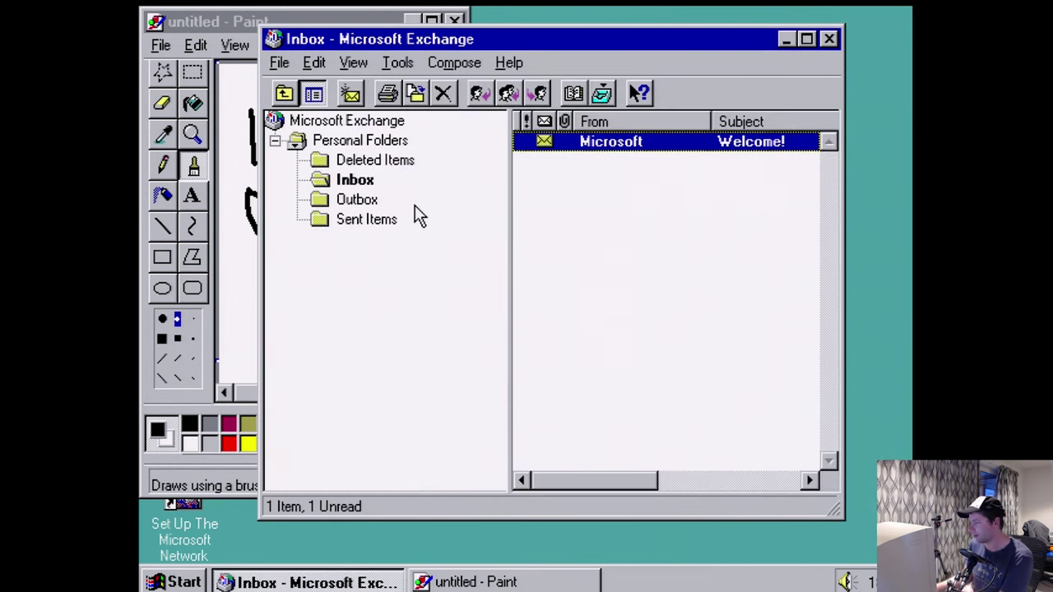
# - Check that the message appears in Sent Items, then minimise Exchange
pyautogui.click(387, 219)
pyautogui.click(602, 93)
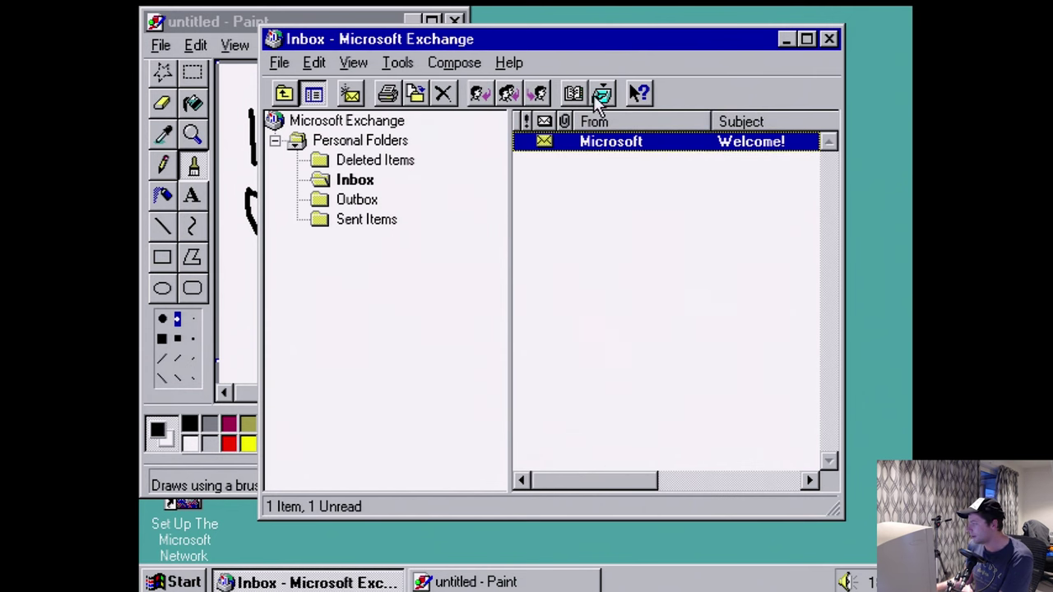
pyautogui.click(366, 219)
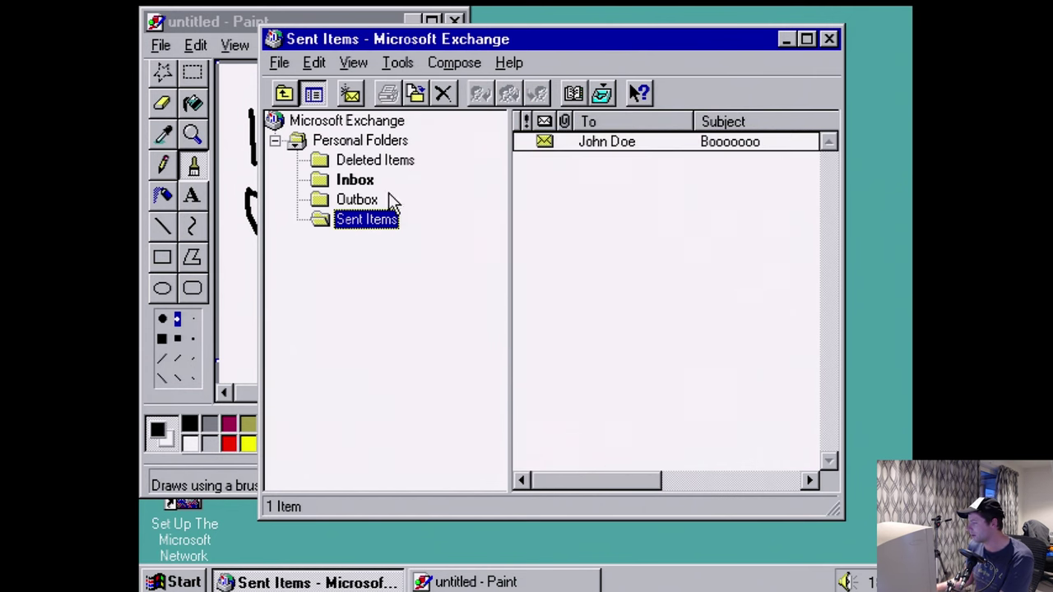
pyautogui.click(602, 93)
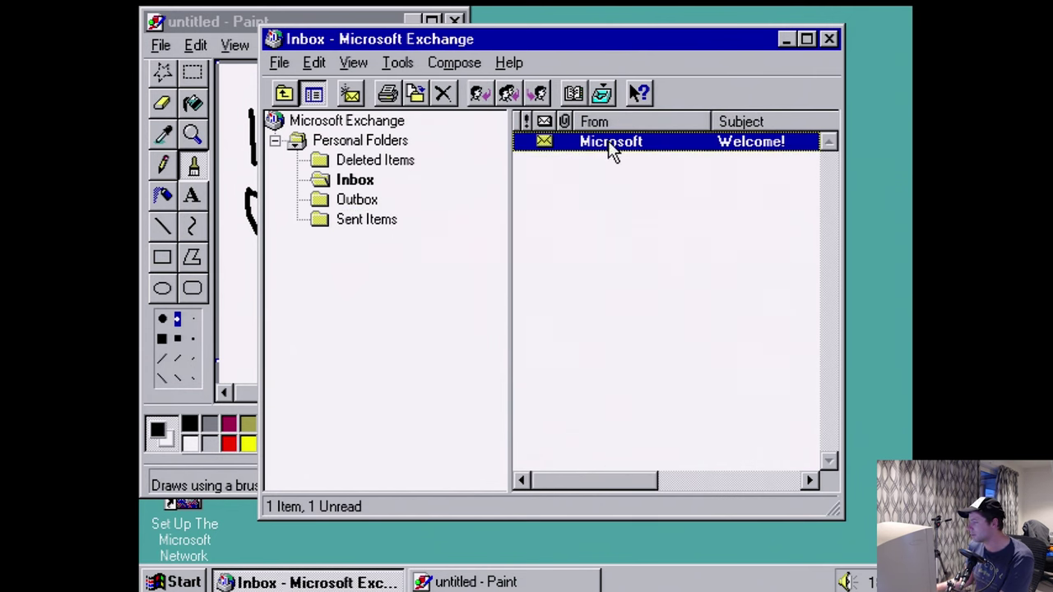
pyautogui.click(372, 227)
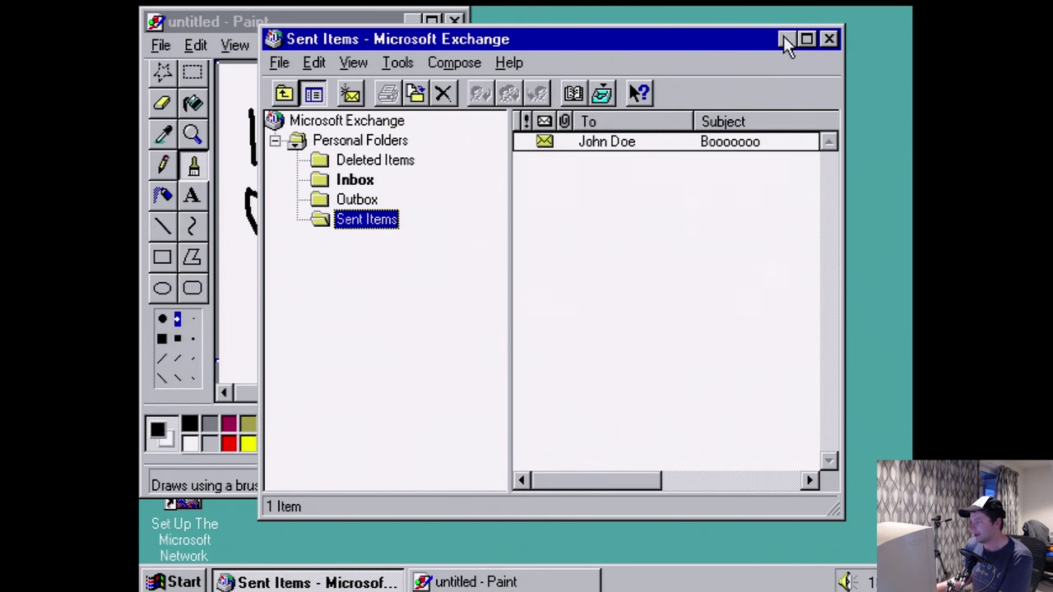
pyautogui.click(787, 38)
# - Minimise the untitled Paint window, leaving the bare desktop
pyautogui.click(411, 23)
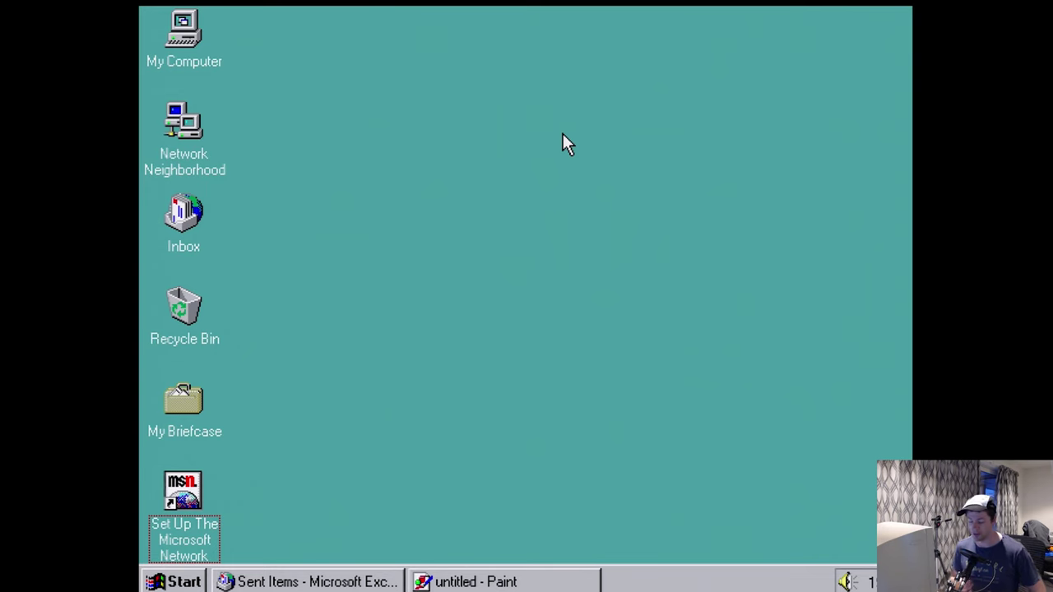
# - Close Paint without saving the drawing, then close Microsoft Exchange
pyautogui.click(476, 582)
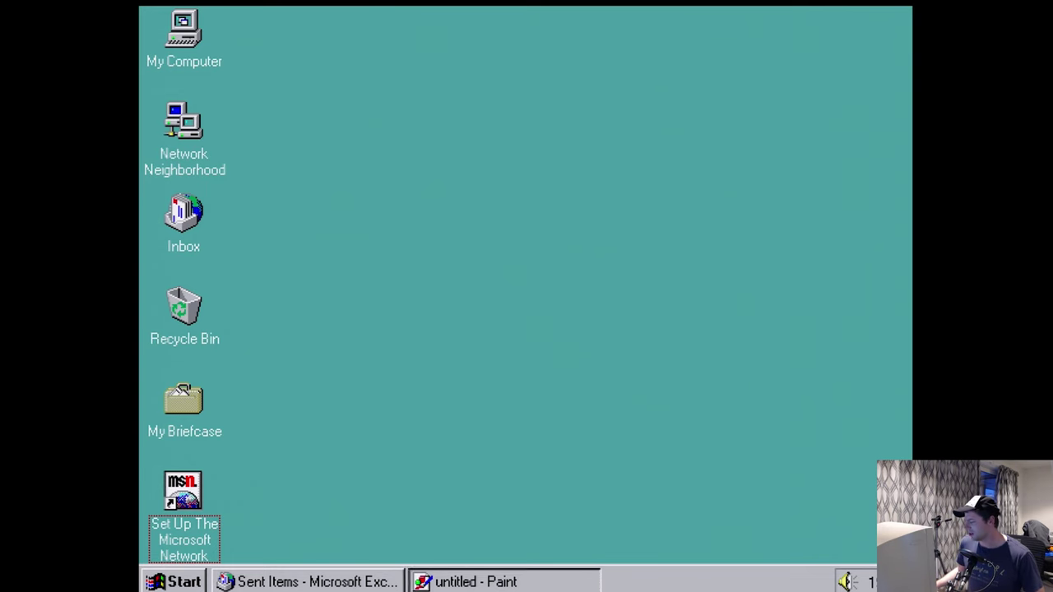
pyautogui.click(454, 22)
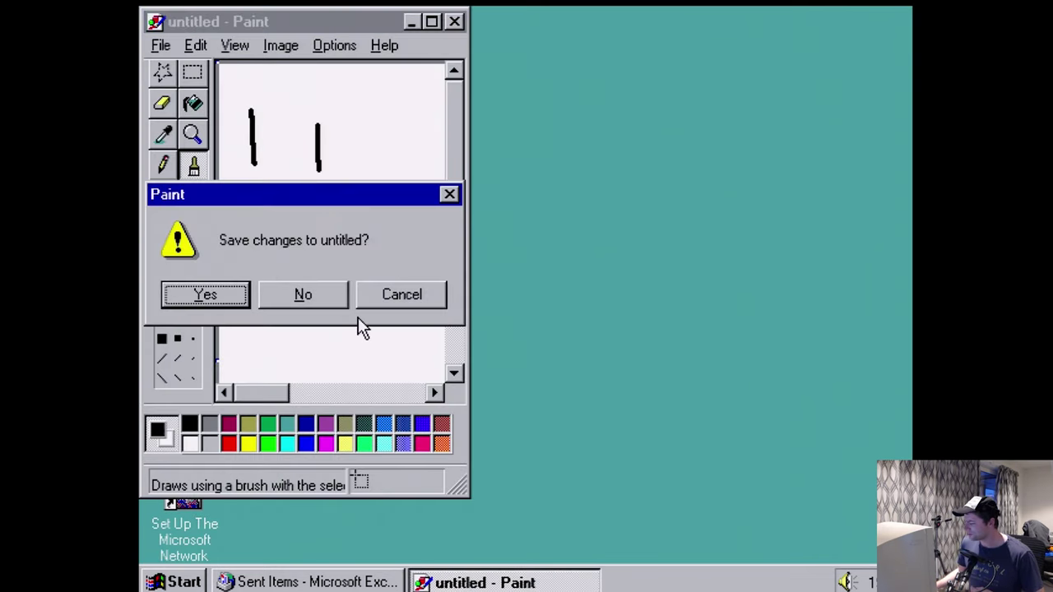
pyautogui.click(337, 298)
pyautogui.click(308, 583)
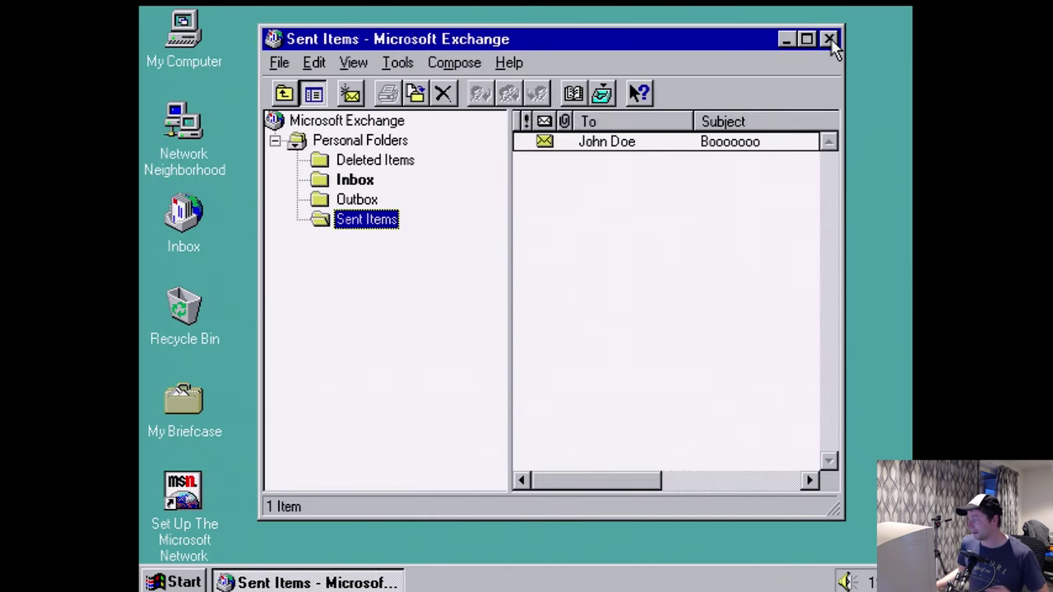
pyautogui.click(829, 39)
# - Open the Control Panel and the desktop's Display Properties
pyautogui.click(178, 582)
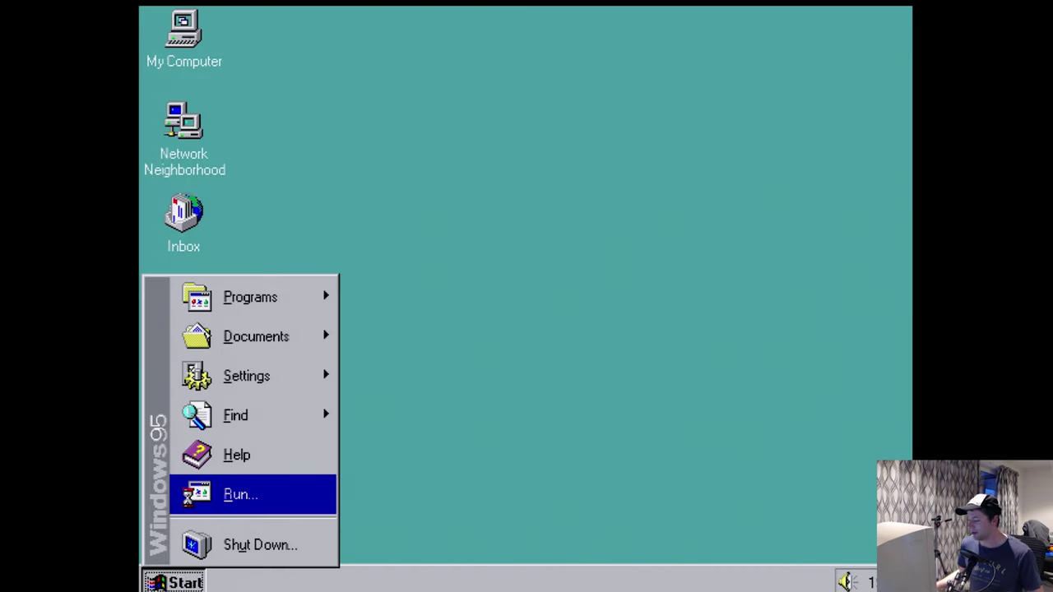
pyautogui.moveTo(258, 375)
pyautogui.click(383, 369)
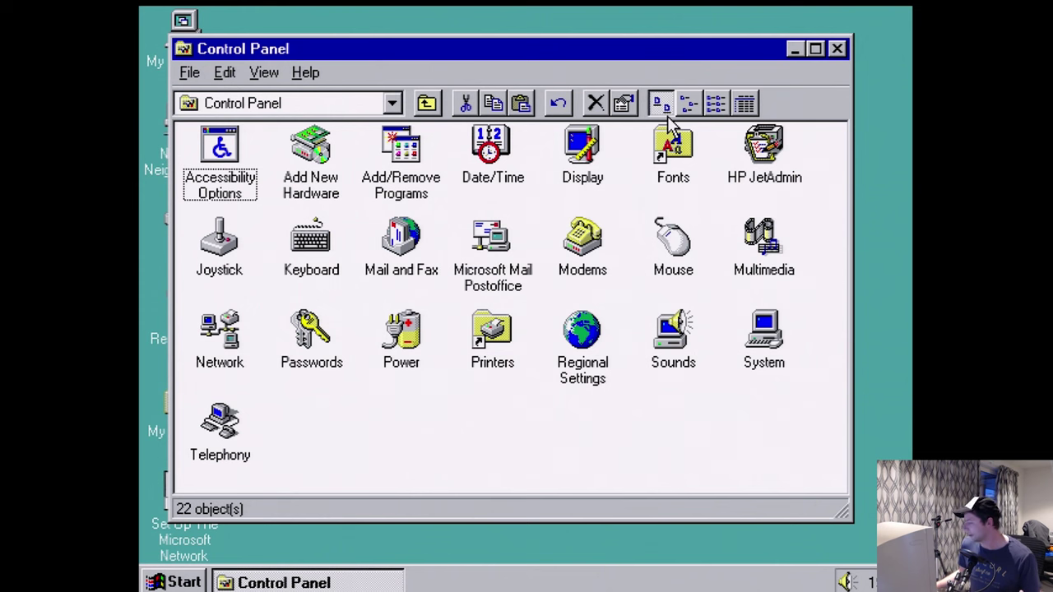
pyautogui.rightClick(527, 12)
pyautogui.click(572, 157)
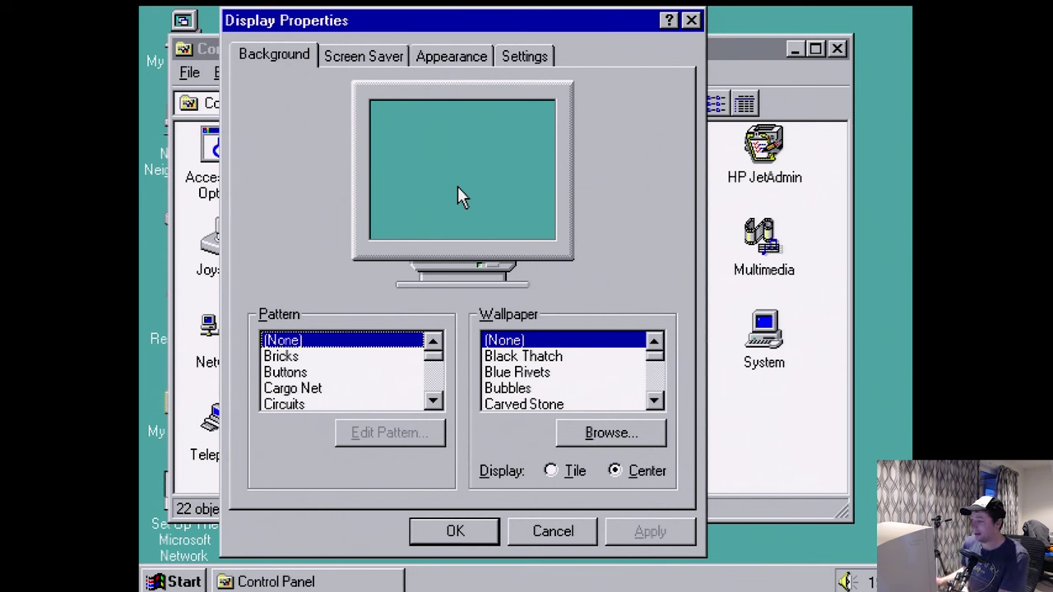
# - Choose the Flying Windows screen saver with a 1-minute wait, preview it, and apply it
pyautogui.click(375, 57)
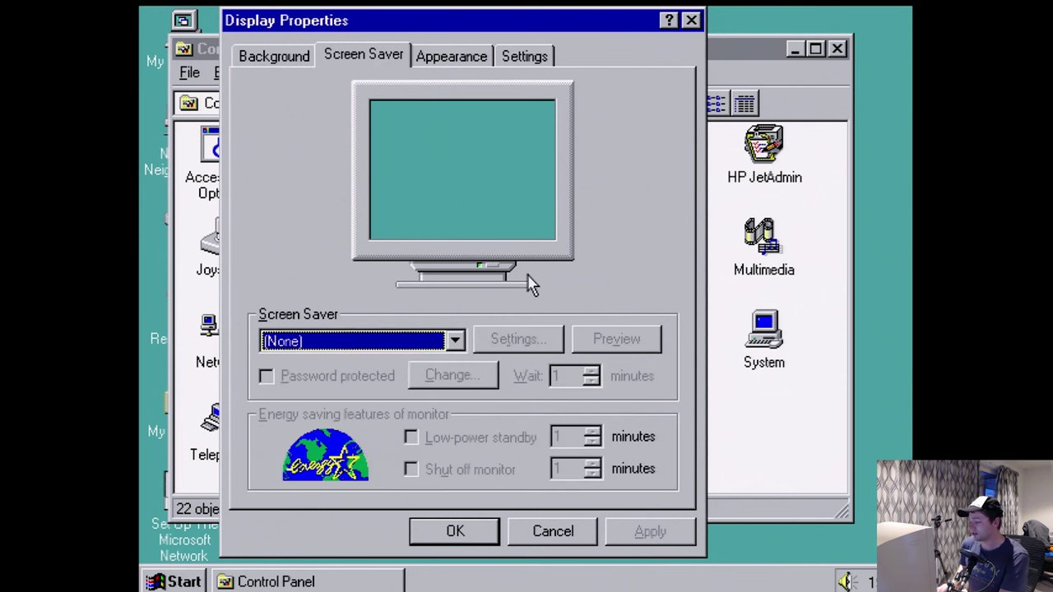
pyautogui.press('Down')
pyautogui.press('Down')
pyautogui.press('Down')
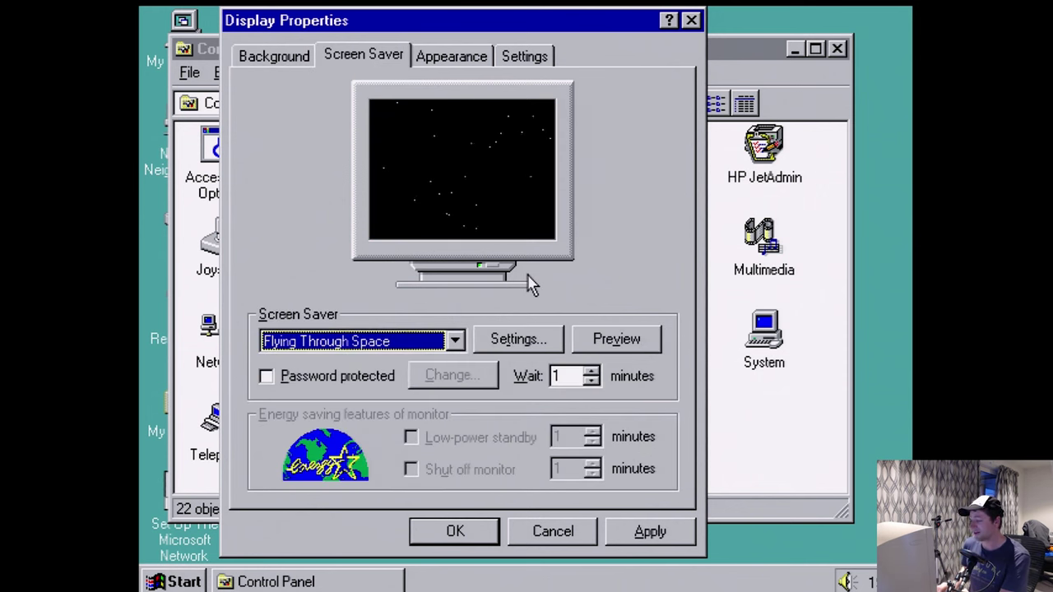
pyautogui.press('Down')
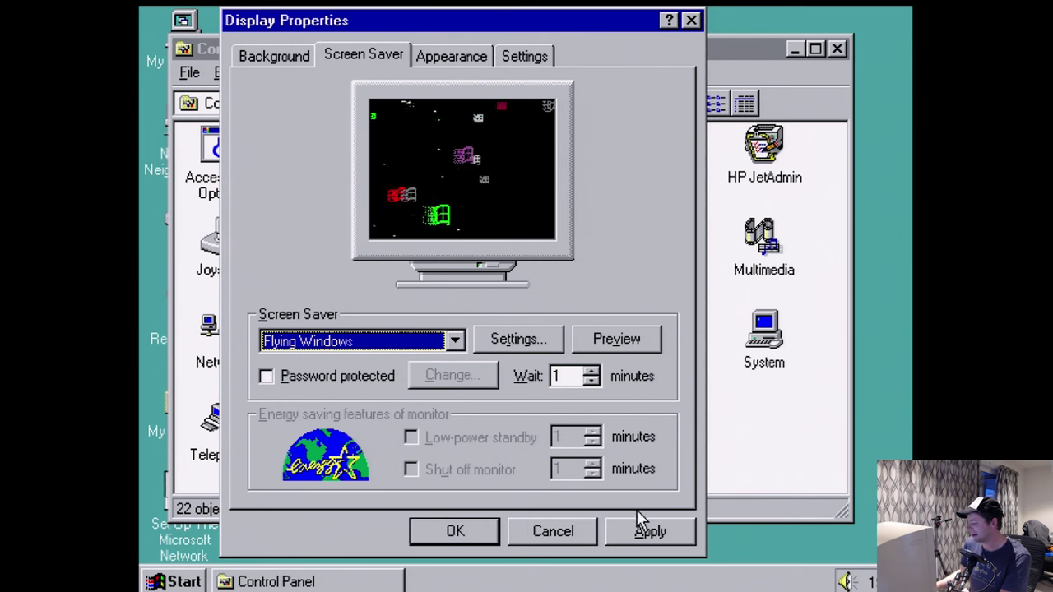
pyautogui.click(573, 347)
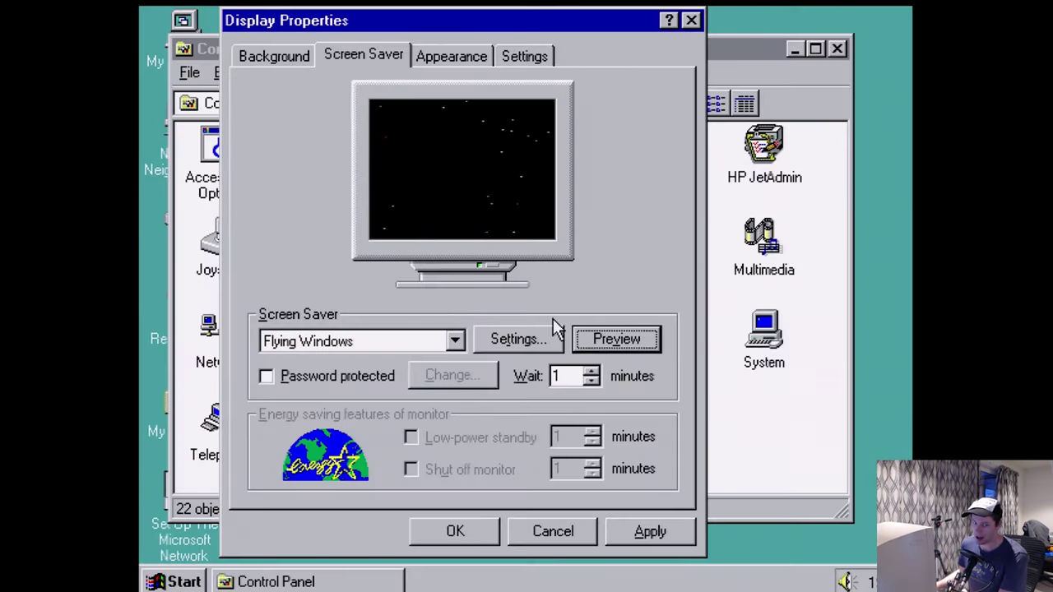
pyautogui.click(641, 535)
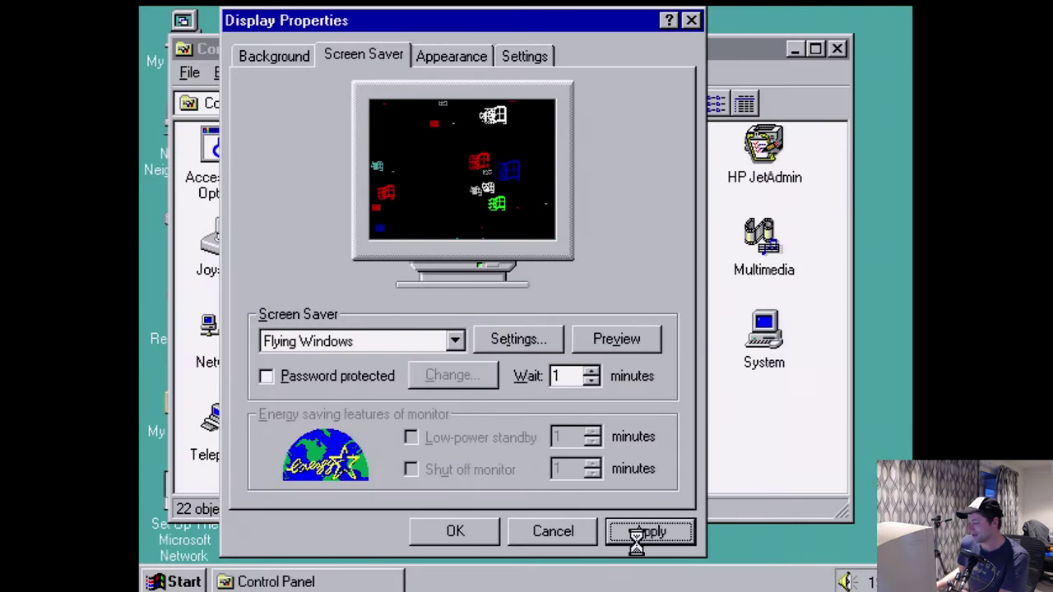
pyautogui.click(790, 300)
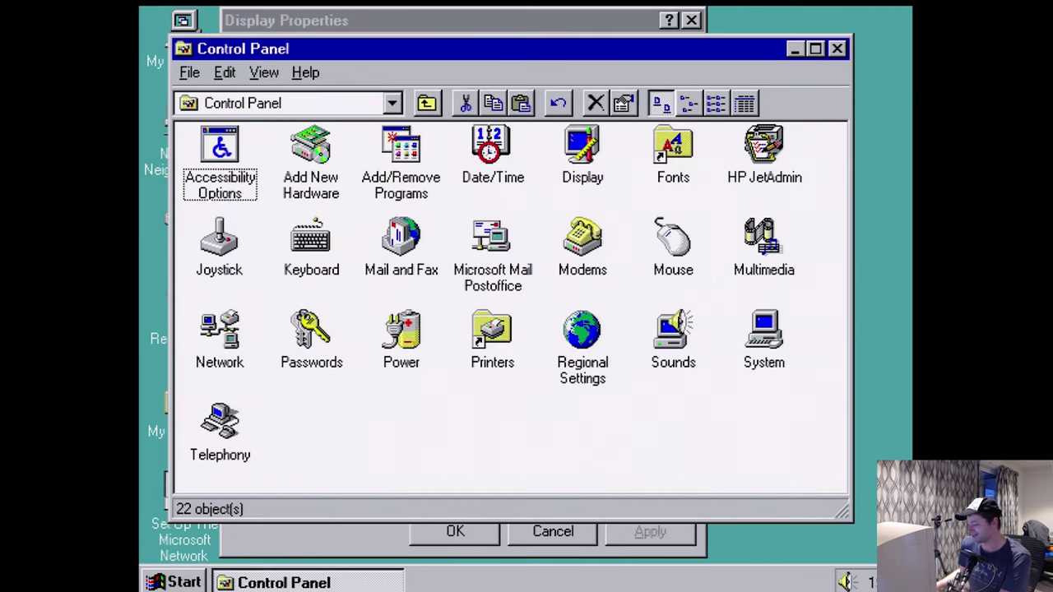
# - Launch WordPad from the Accessories menu, opening a blank untitled document in Times New Roman 10
pyautogui.click(183, 581)
pyautogui.moveTo(247, 297)
pyautogui.moveTo(403, 293)
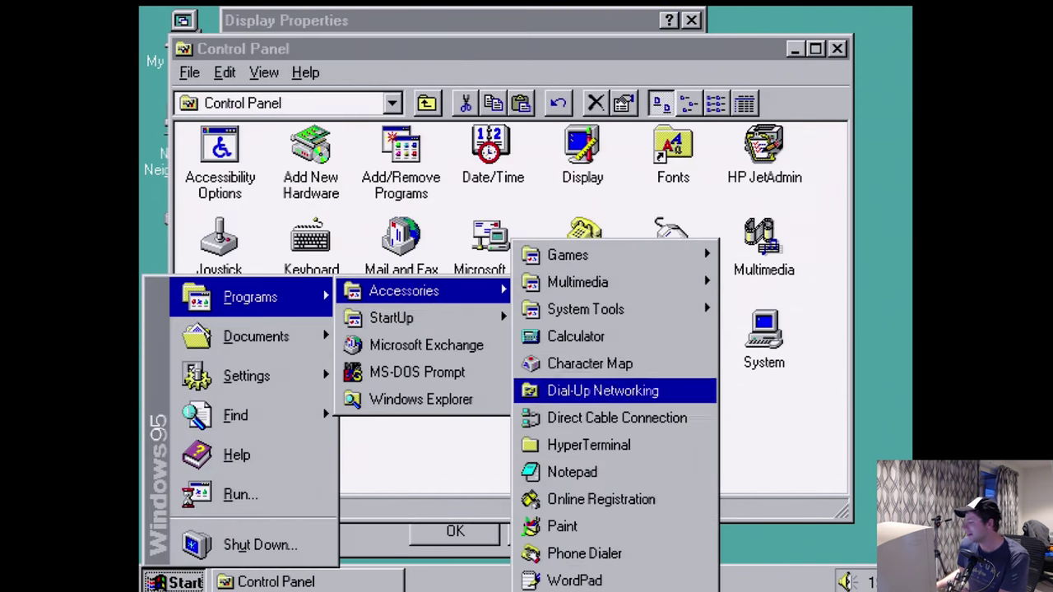
pyautogui.click(592, 581)
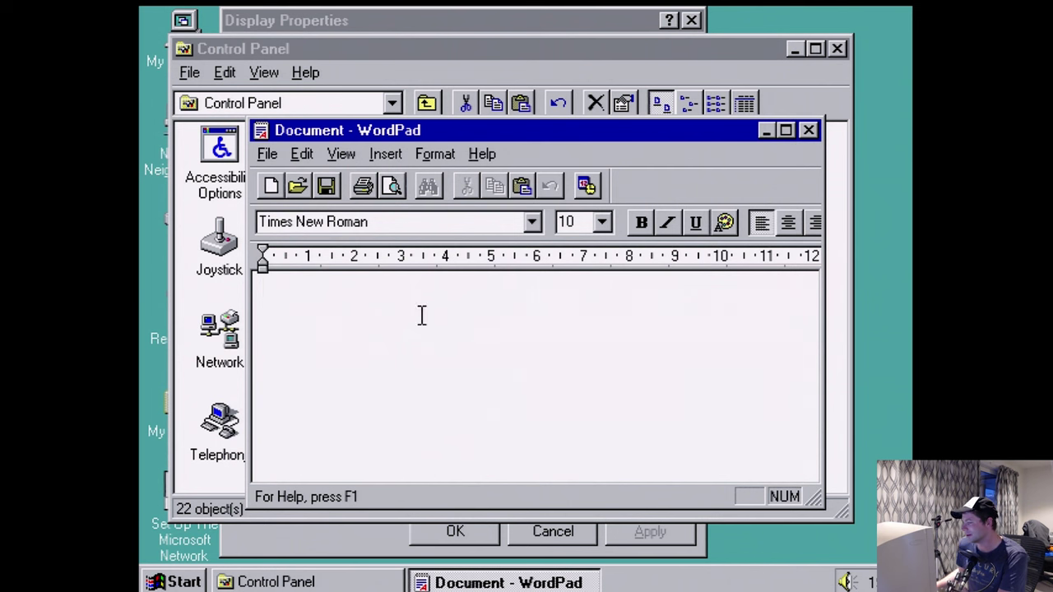